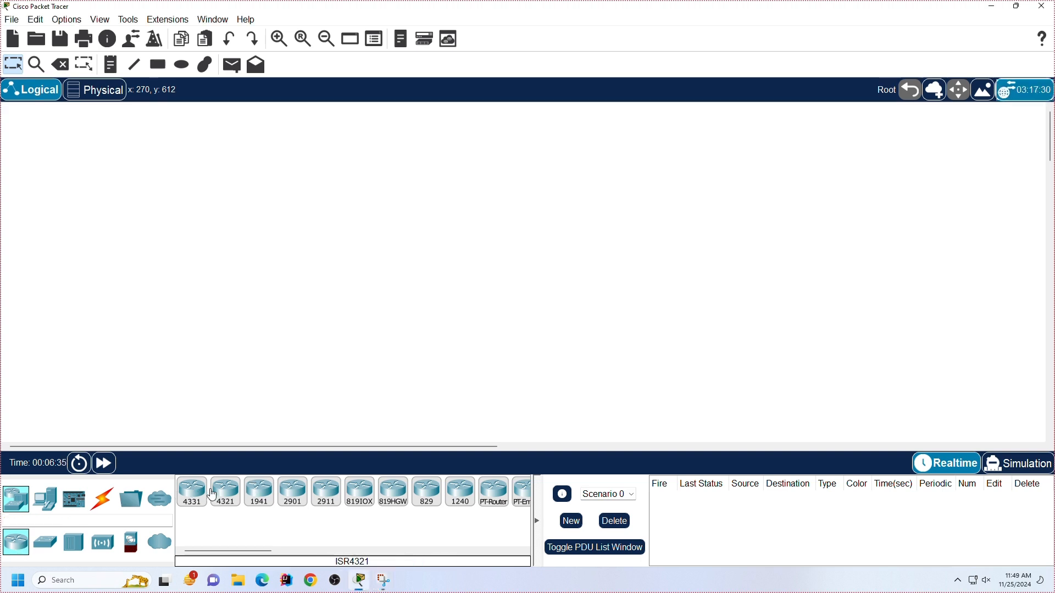
Step: Place a 1941 router in the empty logical workspace
left_click(266, 496)
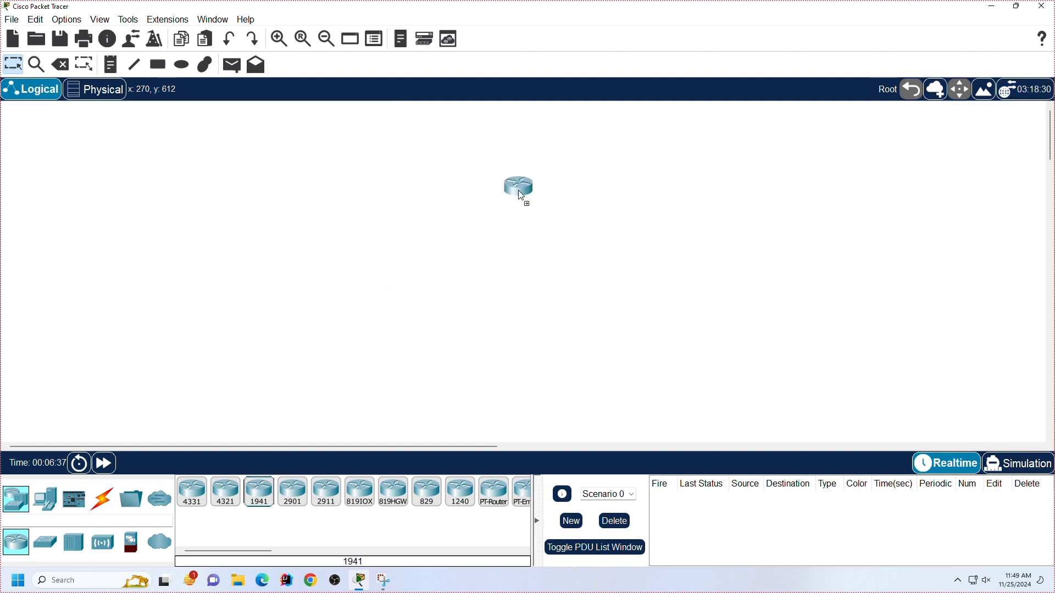
left_click(520, 193)
left_click_drag(522, 196, 531, 226)
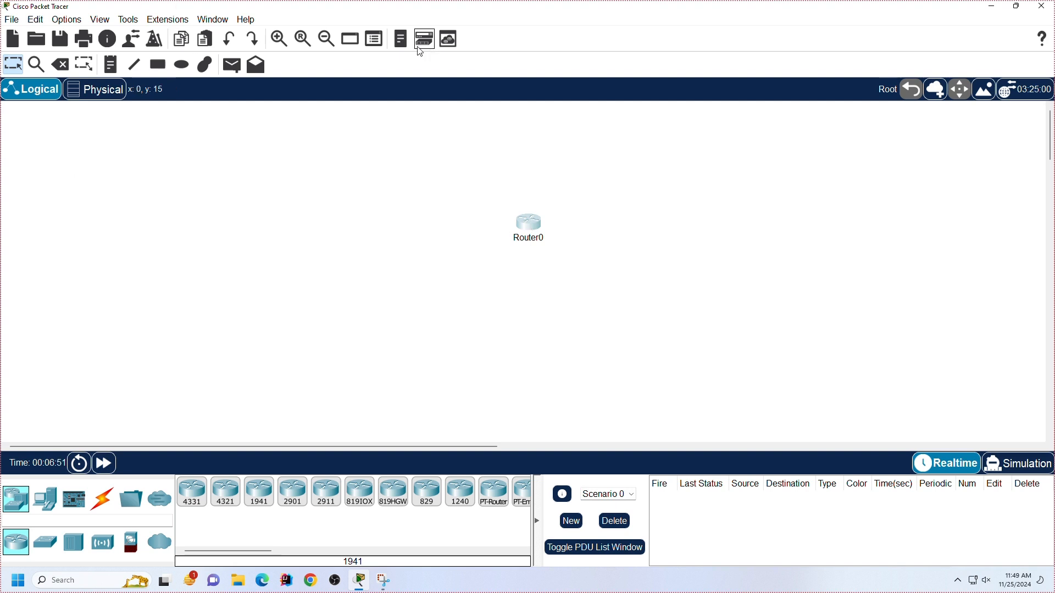
Step: Add a laptop to the workspace just to the right of the router
left_click(280, 38)
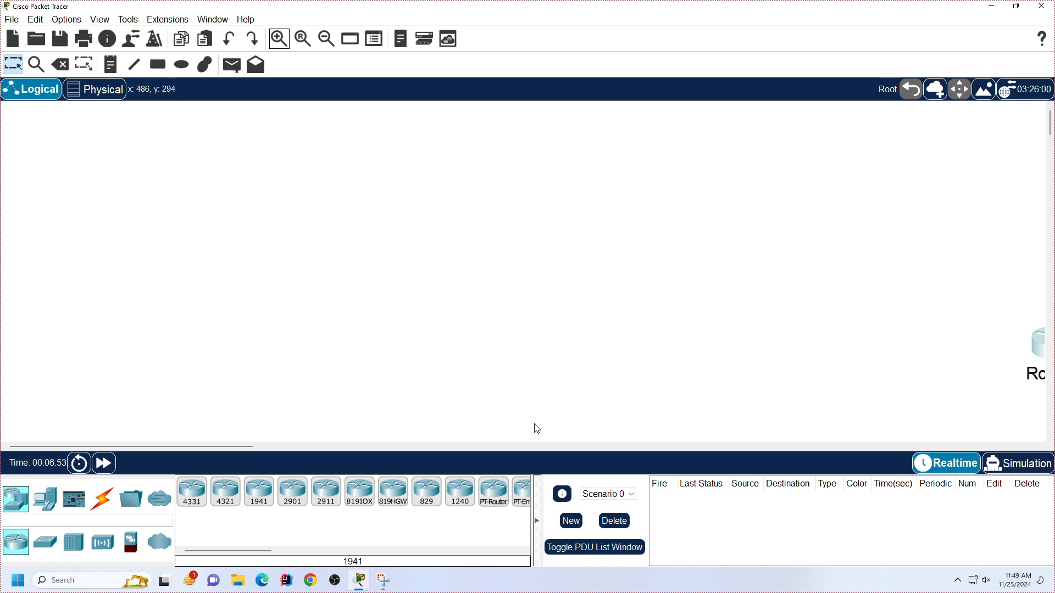
scroll(173, 445, "right", 5)
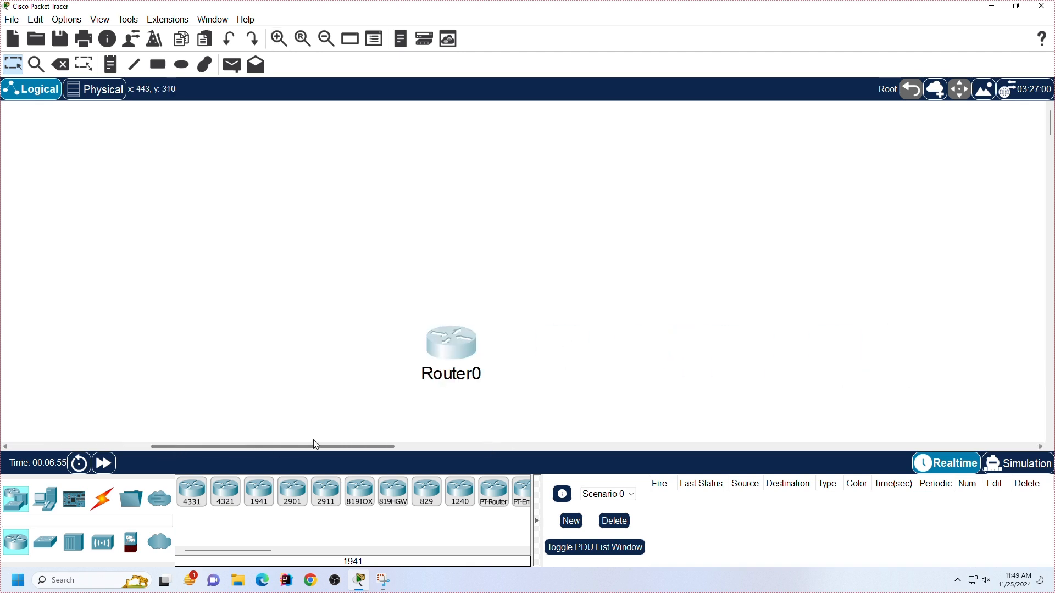
scroll(717, 367, "down", 2)
scroll(717, 367, "up", 1)
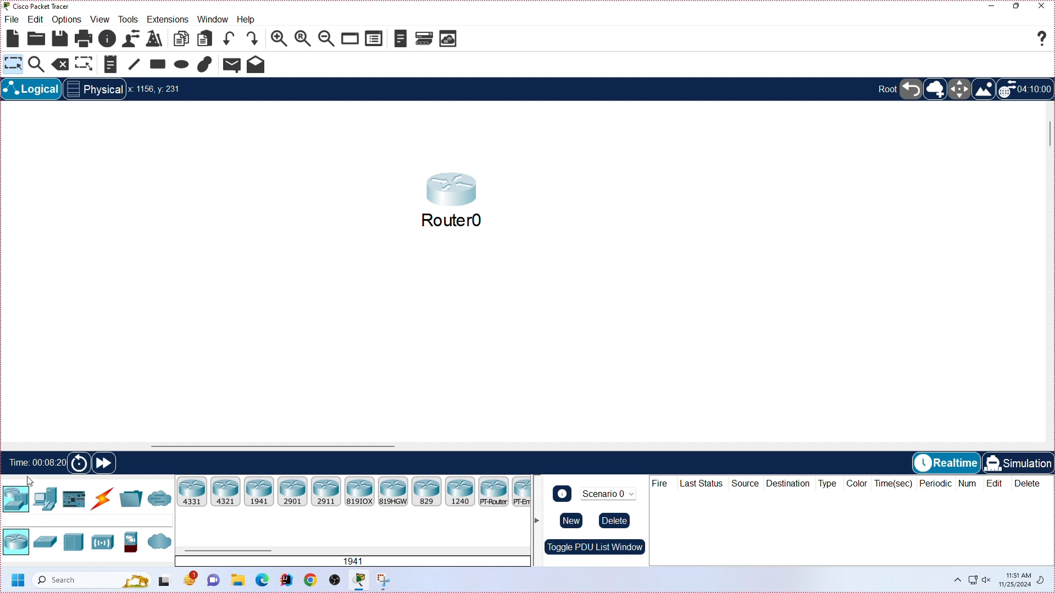
left_click(37, 506)
left_click_drag(226, 492, 283, 430)
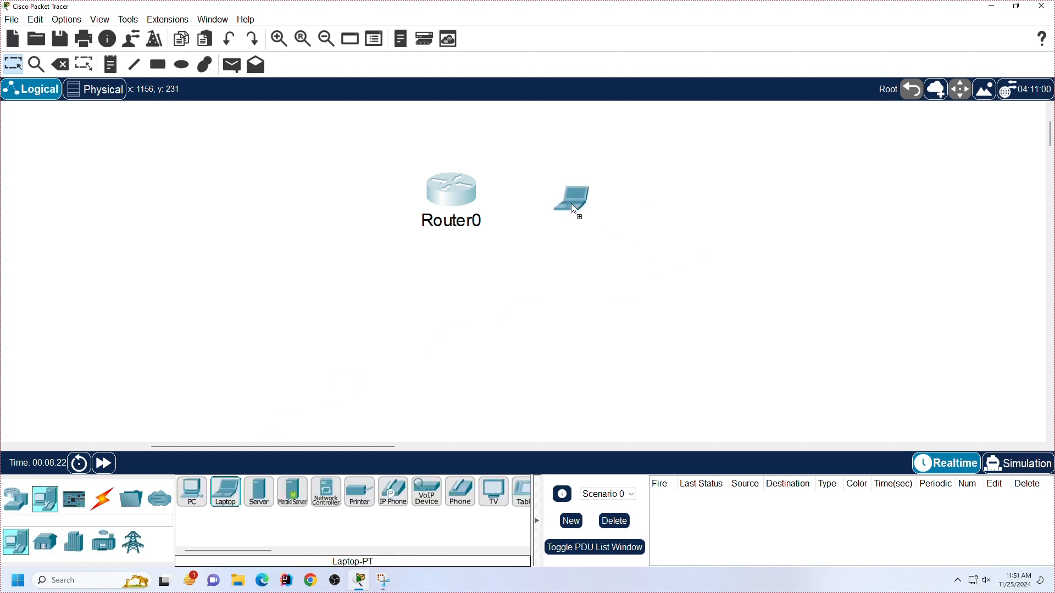
left_click_drag(569, 202, 572, 204)
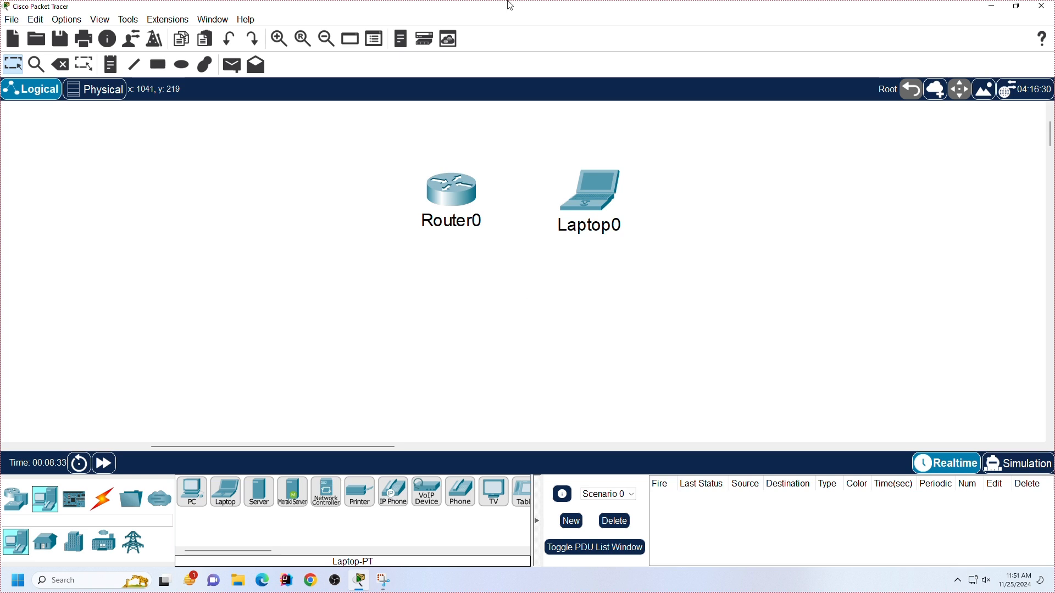
Step: Connect the router's Console port to the laptop's RS 232 port with a console cable
left_click(105, 511)
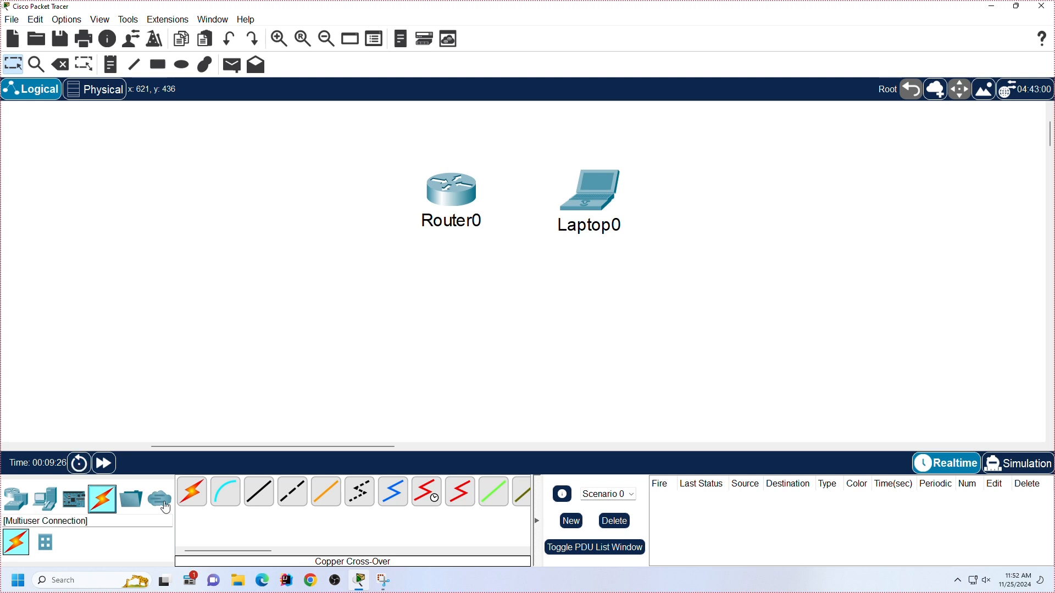
left_click(231, 500)
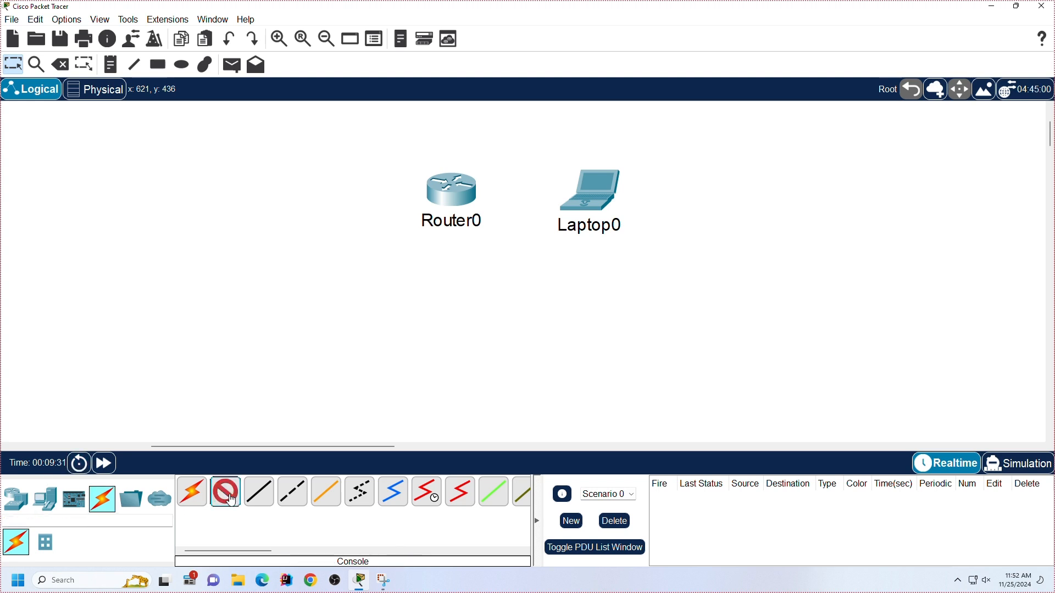
left_click(445, 194)
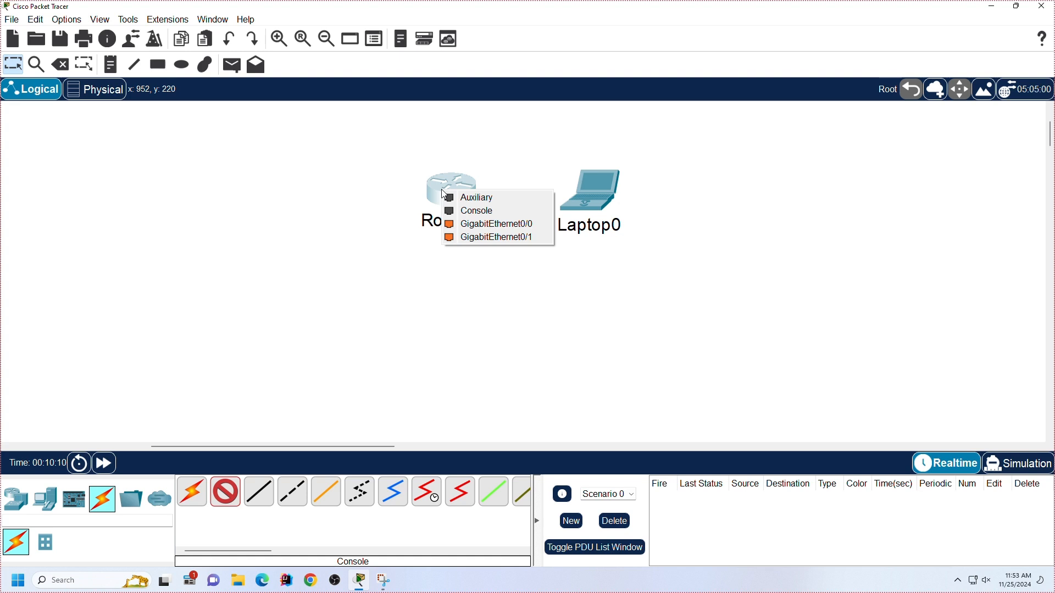
left_click(462, 211)
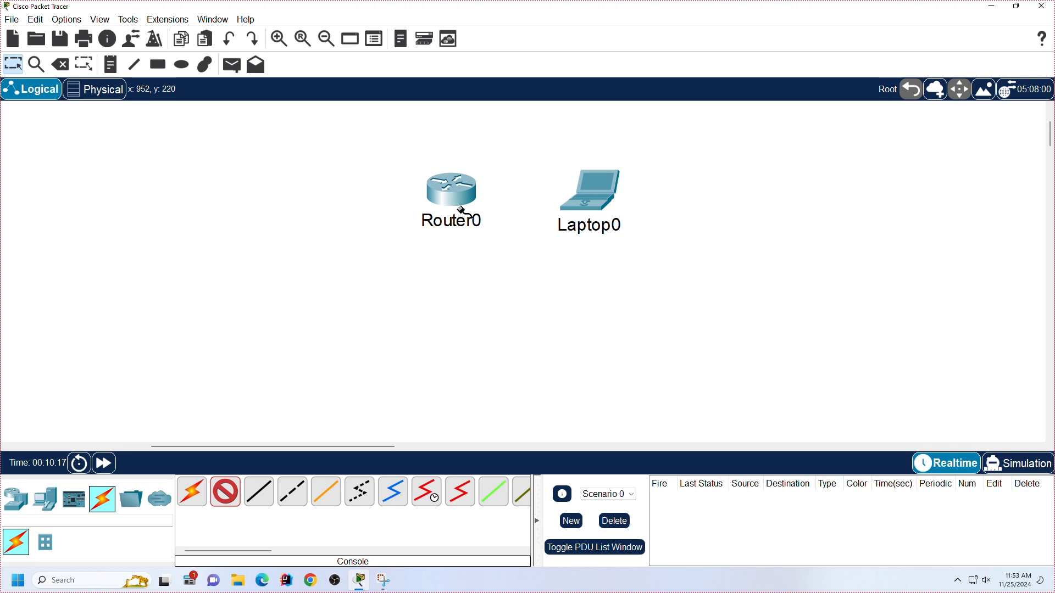
left_click(597, 195)
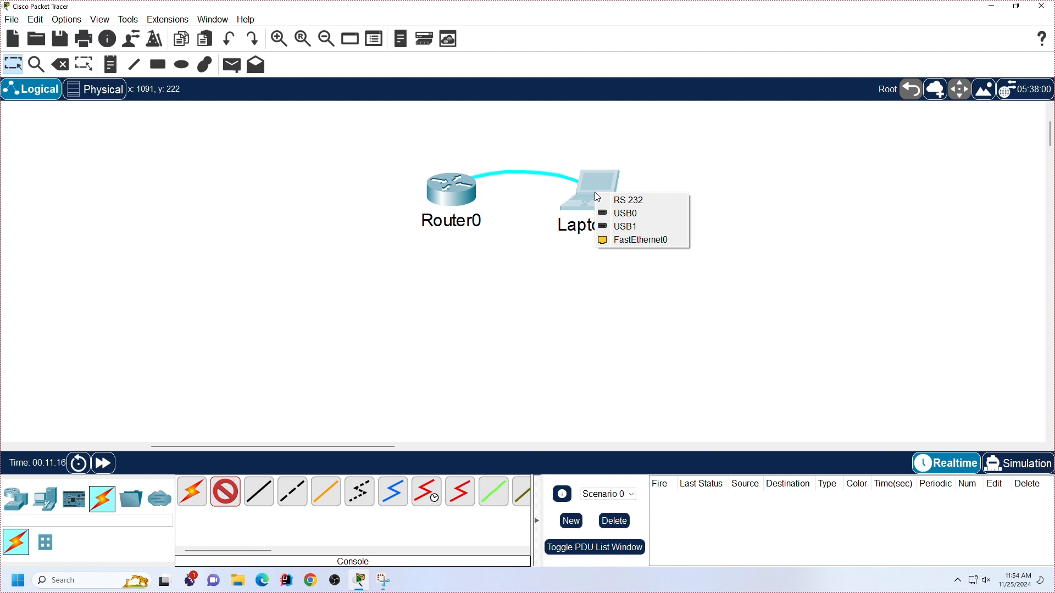
left_click(606, 200)
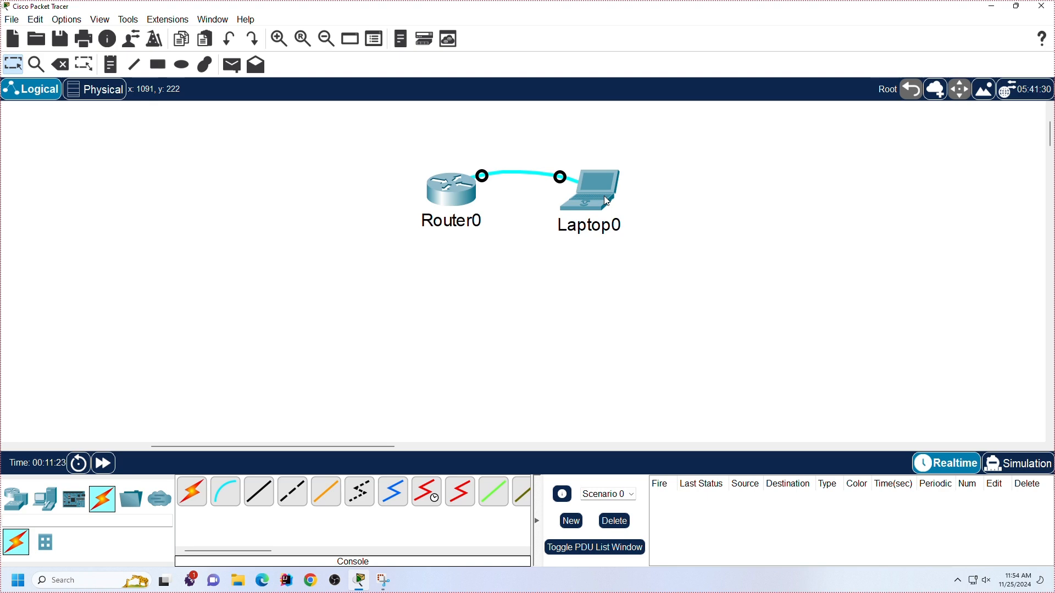
Step: Start a terminal session on the laptop with the default port configuration and maximize its window
left_click(604, 195)
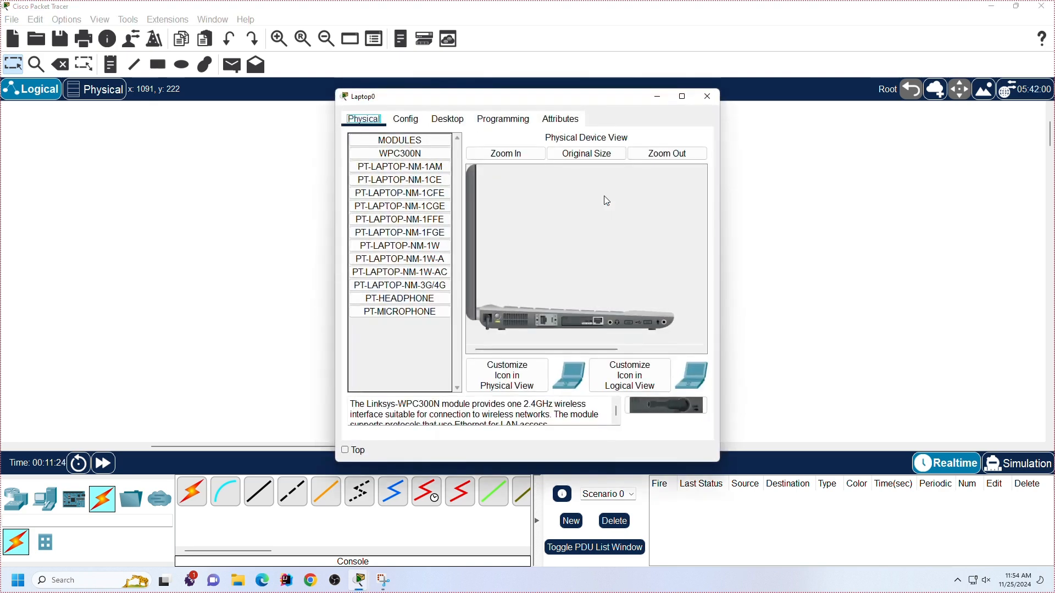
left_click(450, 119)
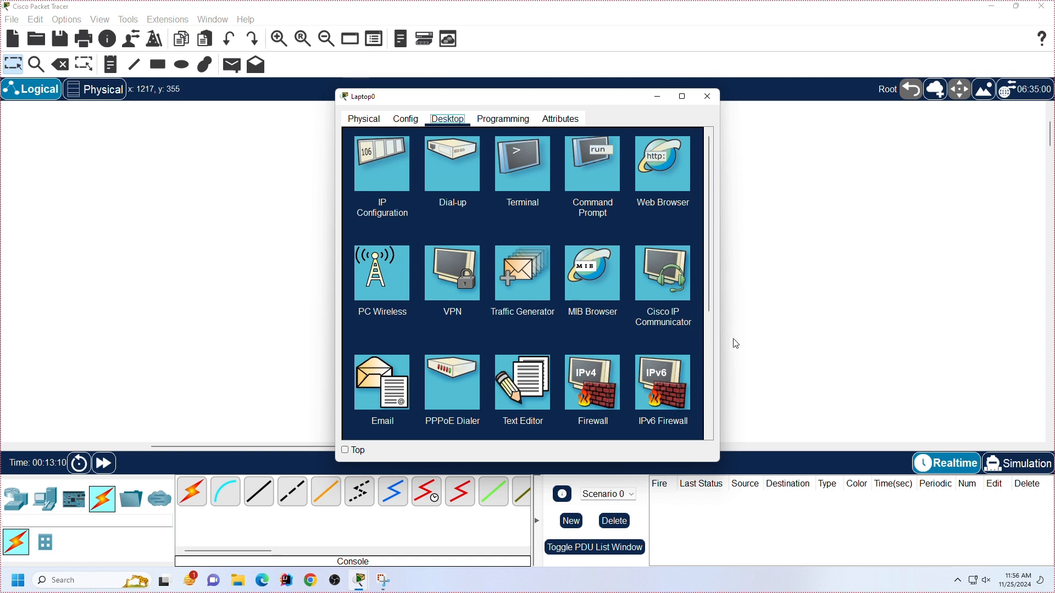
left_click(516, 179)
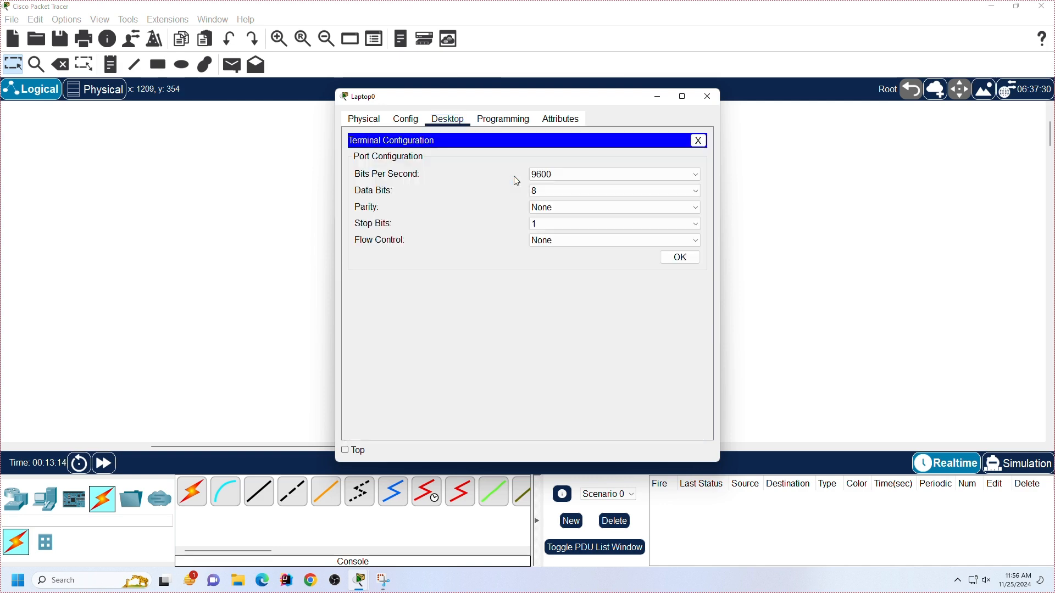
left_click(680, 257)
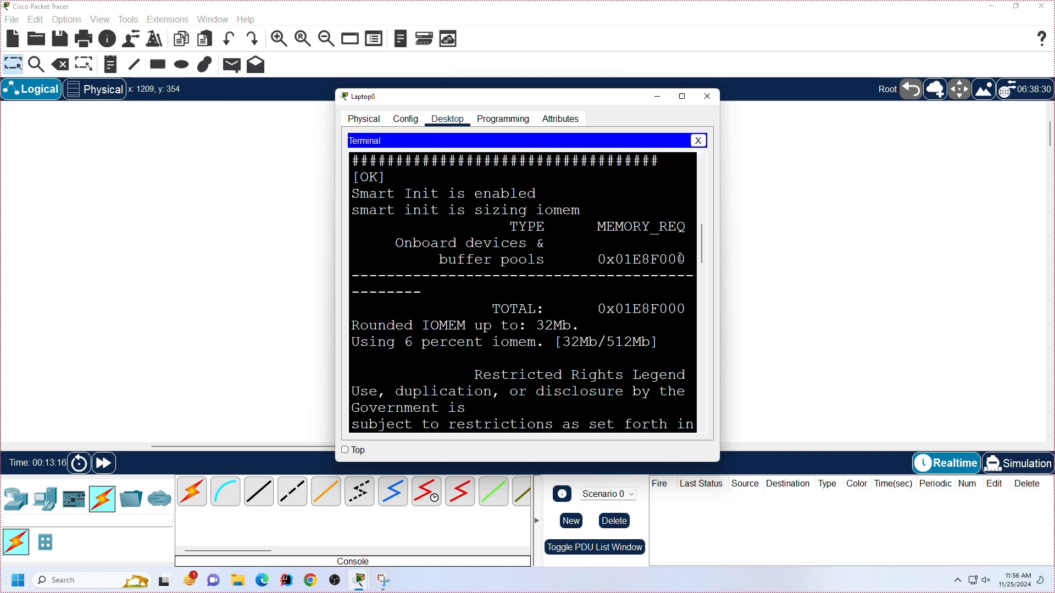
left_click(682, 96)
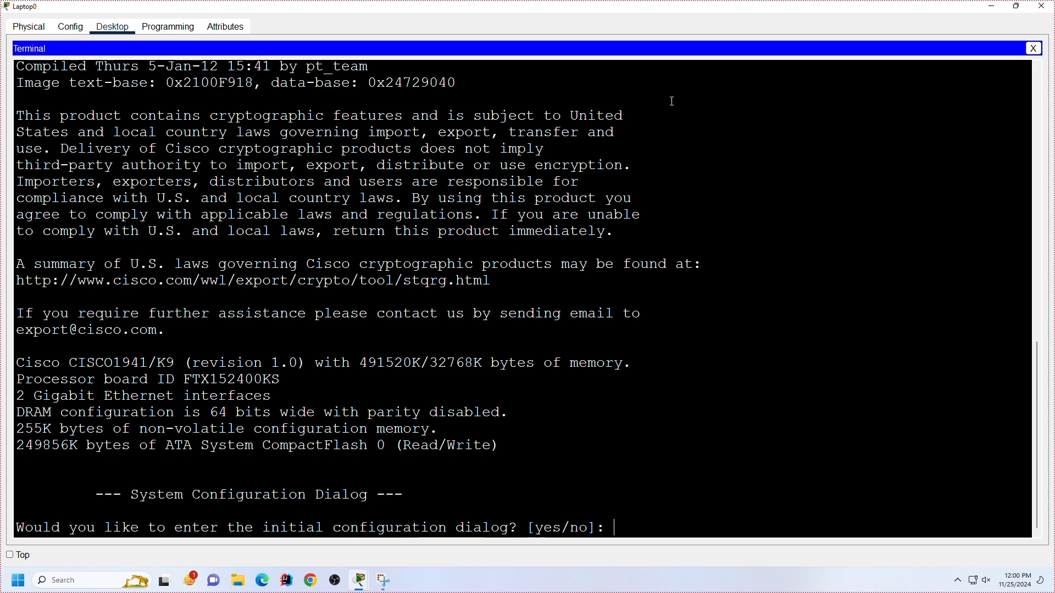
Step: Answer no to the initial configuration dialog and start the router's command line at the user prompt
type("no")
key("Return")
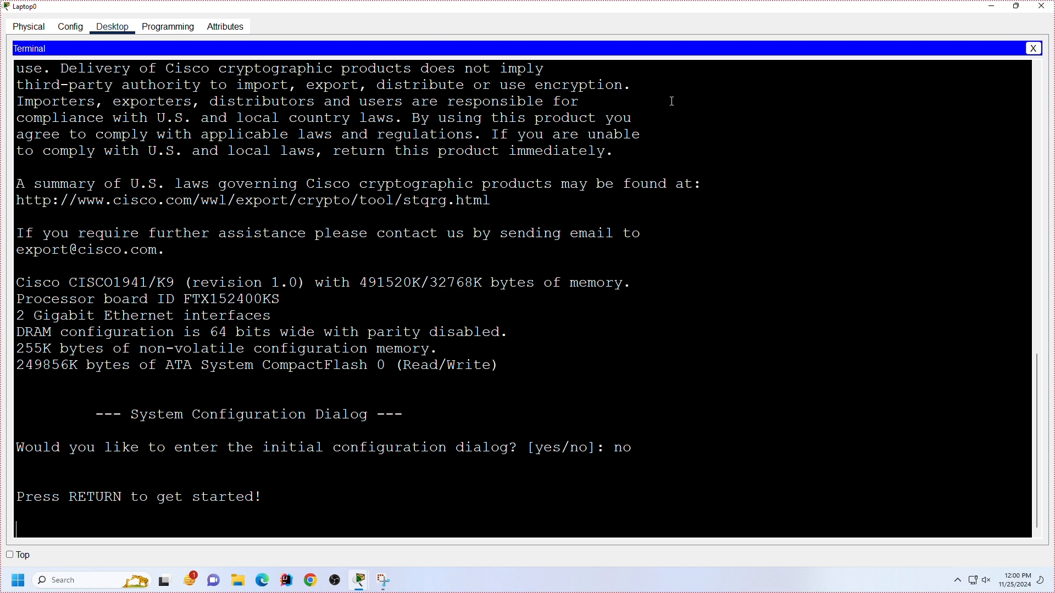
key("Return")
key("Return")
key("Return")
key("Return")
key("Return")
key("Return")
key("Return")
key("Return")
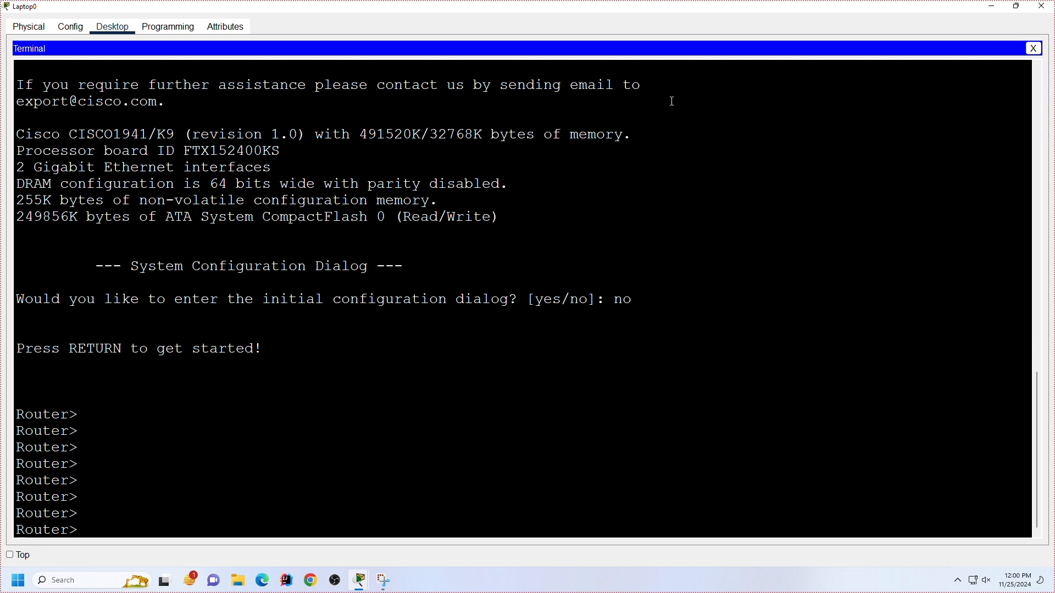
key("Return")
key("Return")
key("Return")
key("Return")
key("Return")
key("Return")
key("Return")
key("Return")
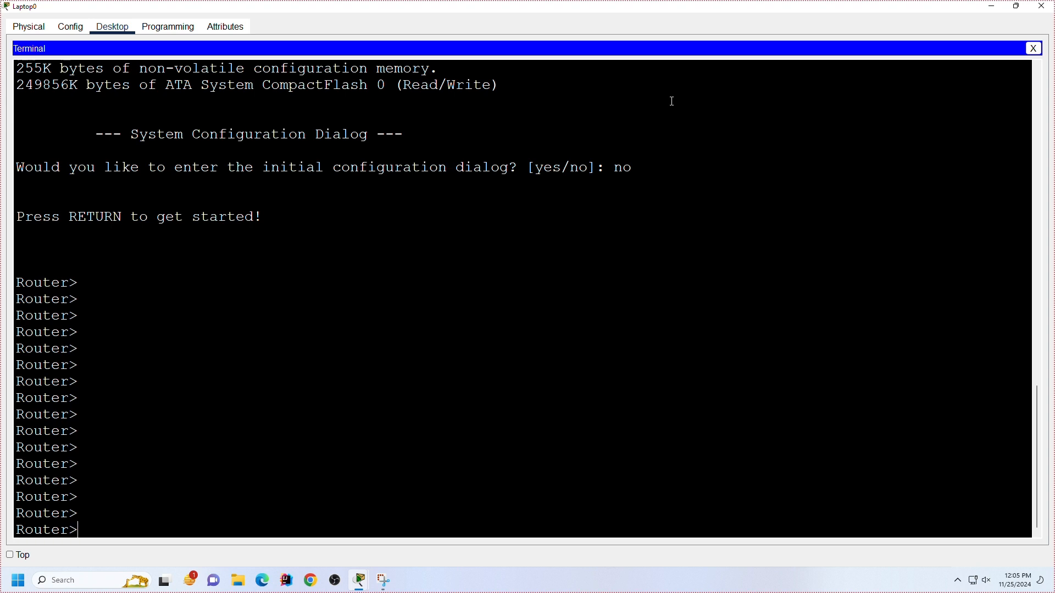
Step: Enter privileged EXEC mode on the router with the enable command
type("ena")
key("Tab")
key("Return")
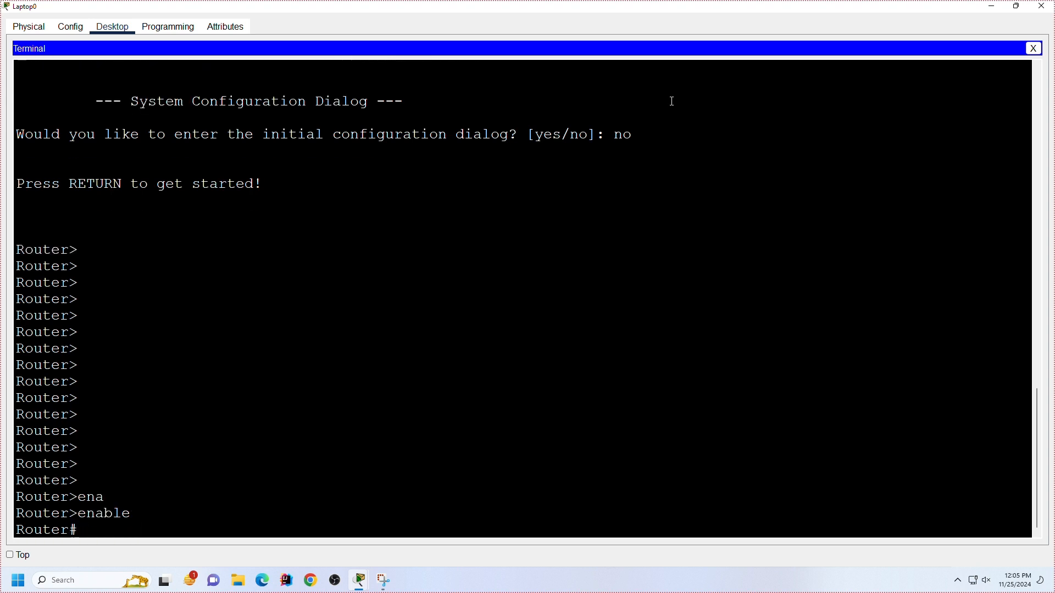
key("Return")
key("Return")
key("Return")
key("Return")
key("Return")
key("Return")
key("Return")
key("Return")
key("Return")
key("Return")
key("Return")
key("Return")
key("Return")
key("Return")
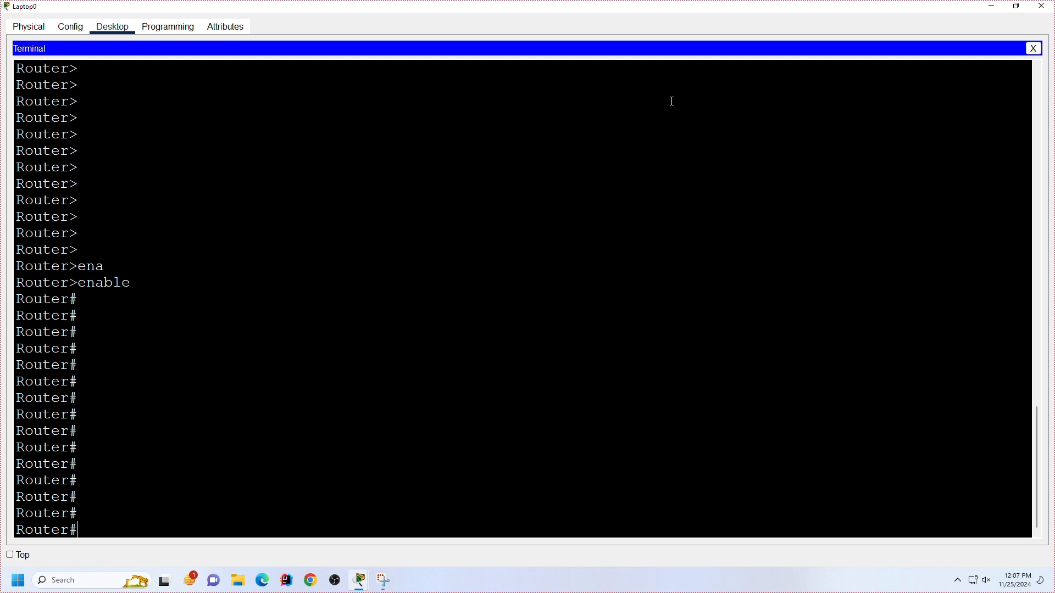
Step: Enter the router's global configuration mode with the command conf t
type("conf t")
key("Return")
key("Return")
key("Return")
key("Return")
key("Return")
key("Return")
key("Return")
key("Return")
key("Return")
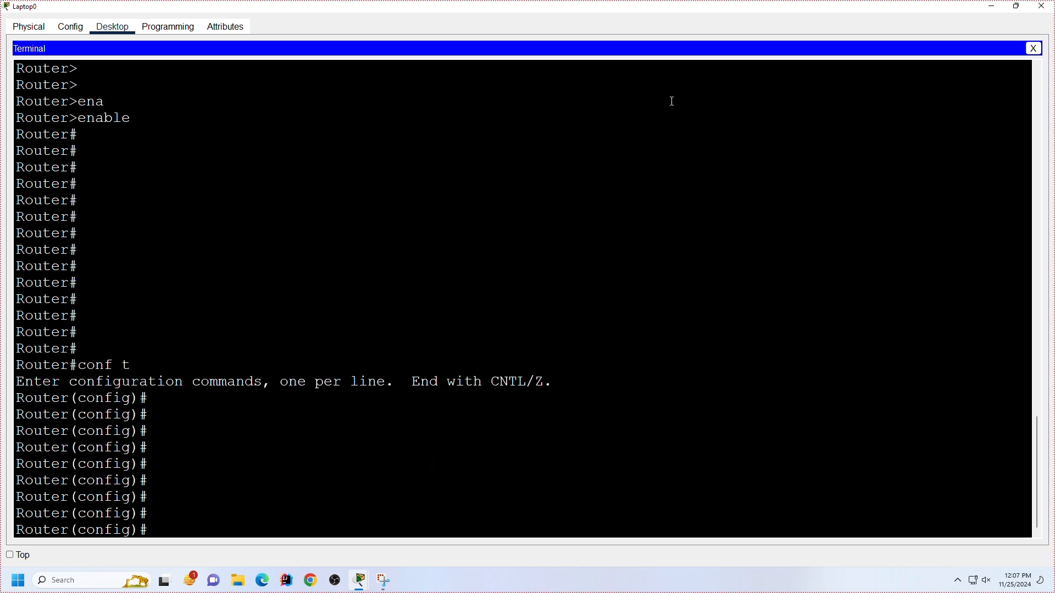
key("Return")
key("Return")
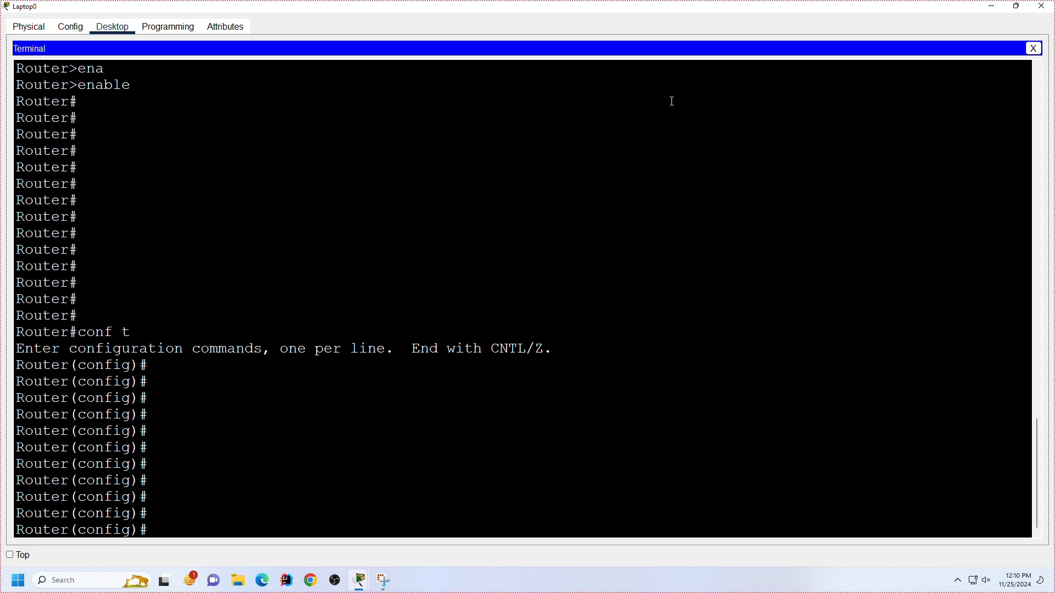
Step: Display the help list of global configuration commands with ? and look through all its pages
type("?")
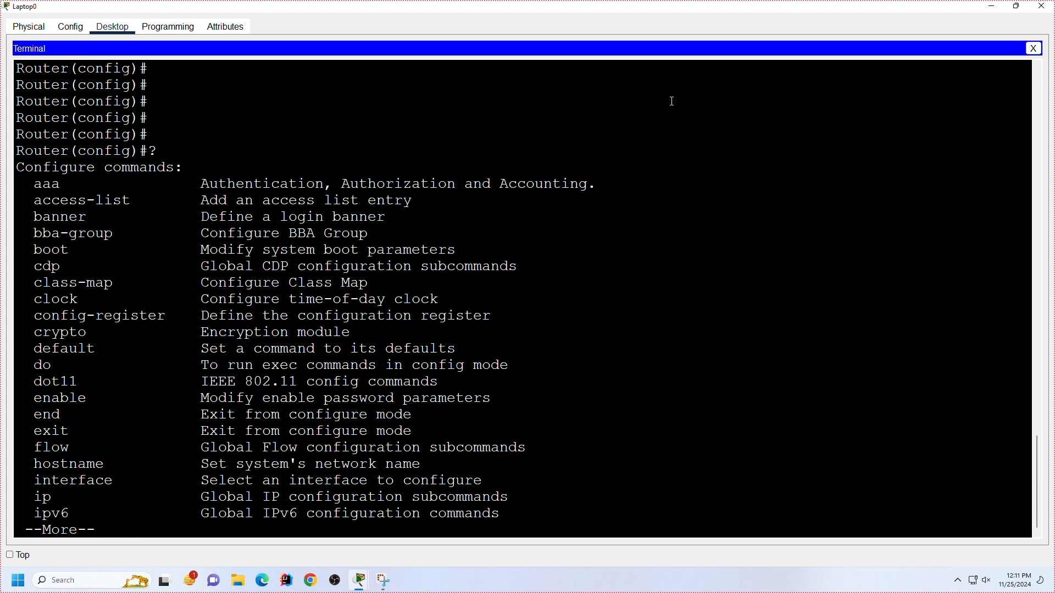
key("space")
key("space")
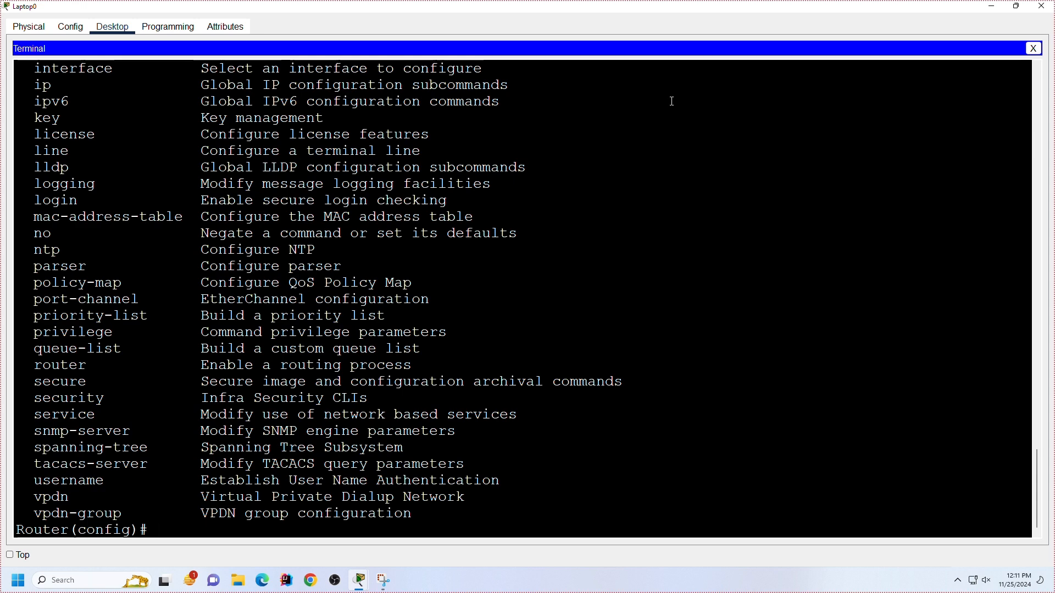
scroll(672, 101, "up", 3)
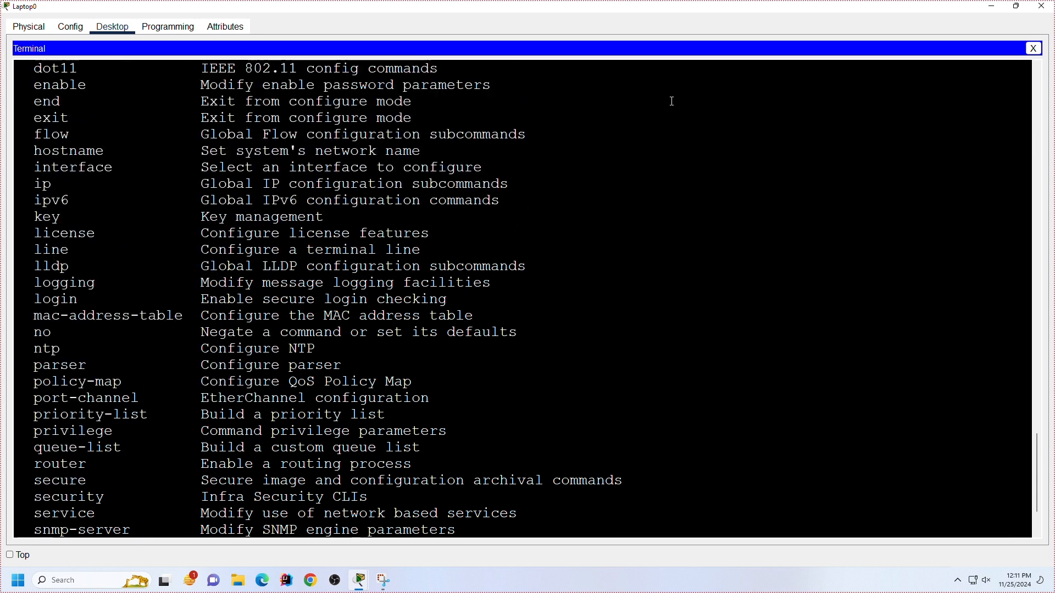
scroll(673, 102, "up", 1)
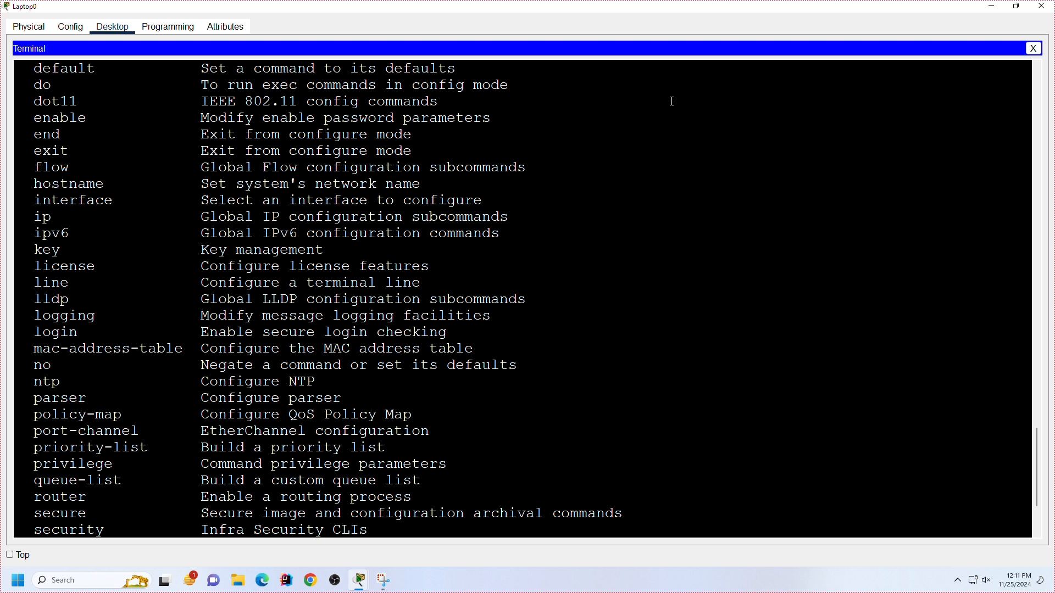
Step: Enter the hostname command at the configuration prompt and display help on the argument it expects
type("o")
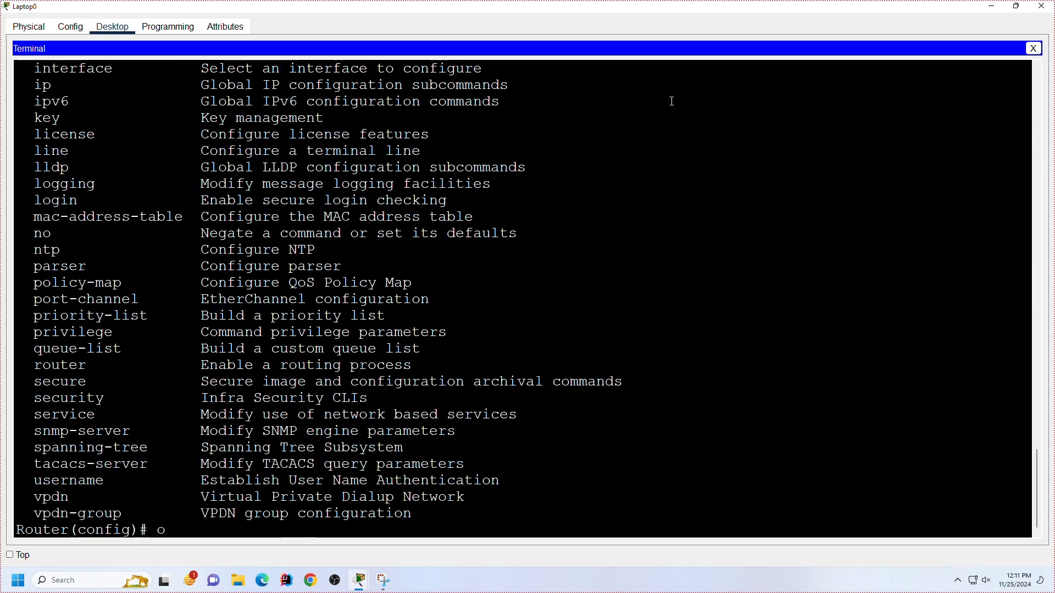
type("st")
key("BackSpace")
key("BackSpace")
key("BackSpace")
type("hos")
key("Tab")
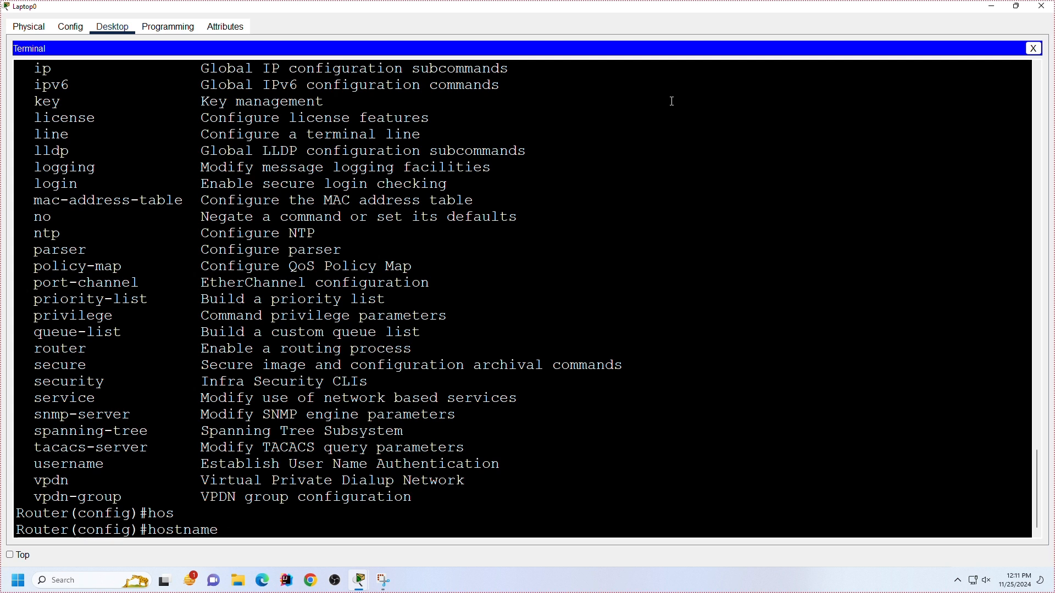
type("?")
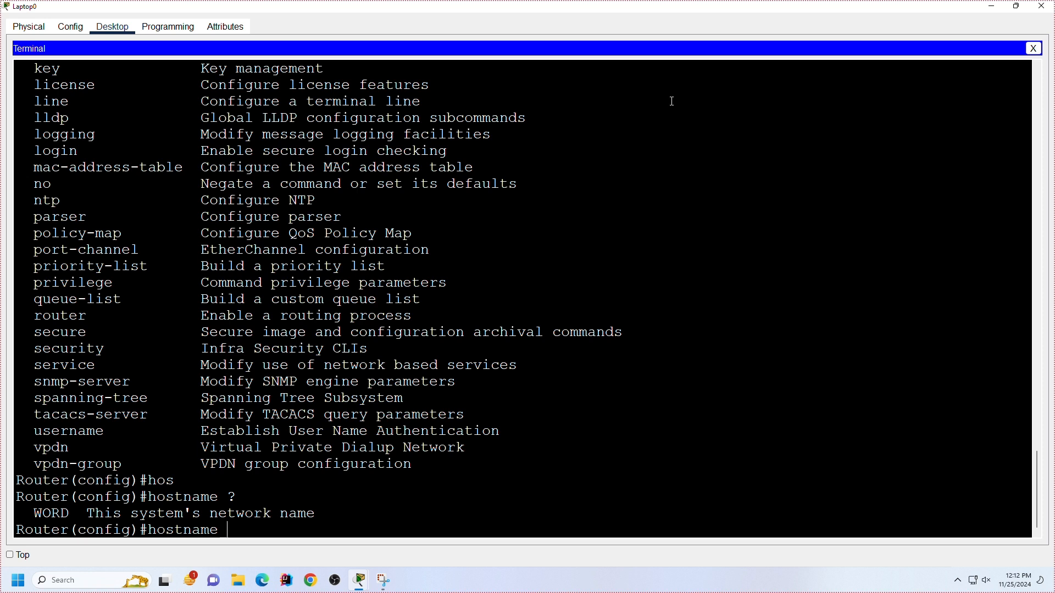
Step: Set the router's hostname to SEU
type("SEU")
key("Return")
key("Return")
key("Return")
key("Return")
key("Return")
key("Return")
key("Return")
key("Return")
key("Return")
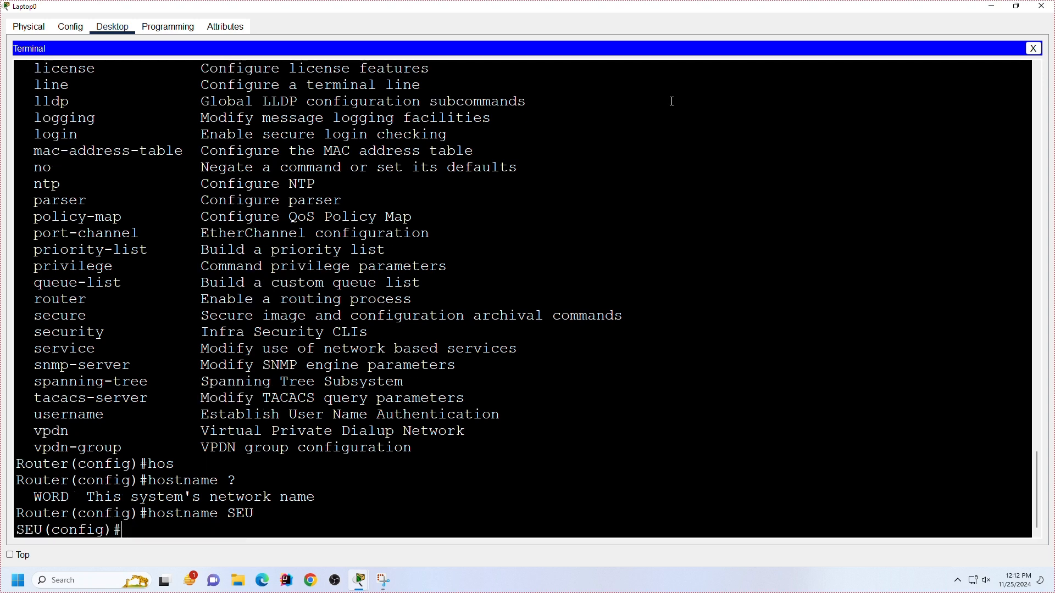
key("Return")
key("Return")
key("Return")
key("Return")
key("Return")
key("Return")
key("Return")
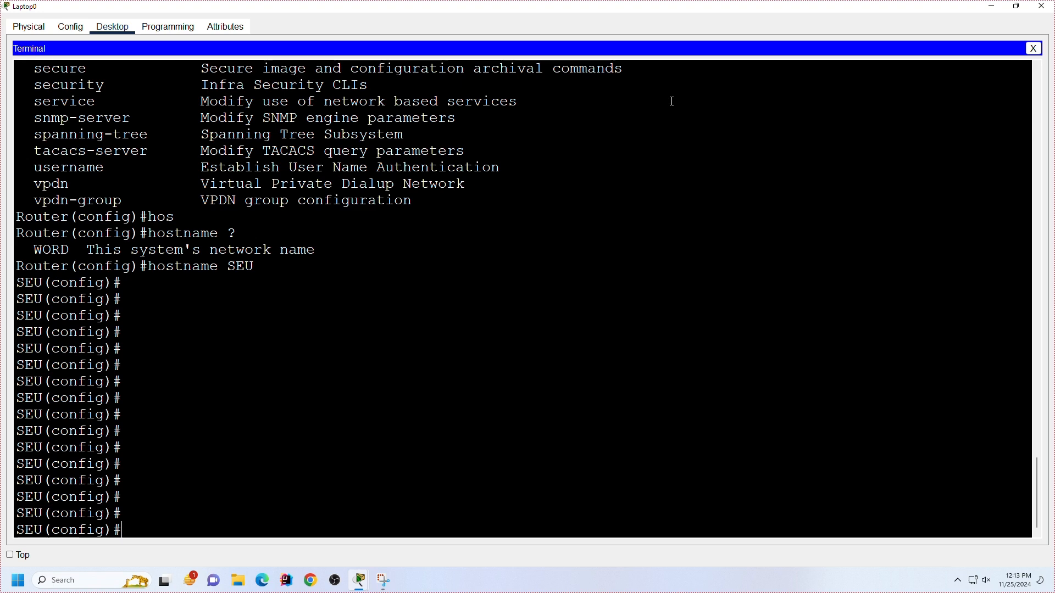
scroll(421, 302, "up", 7)
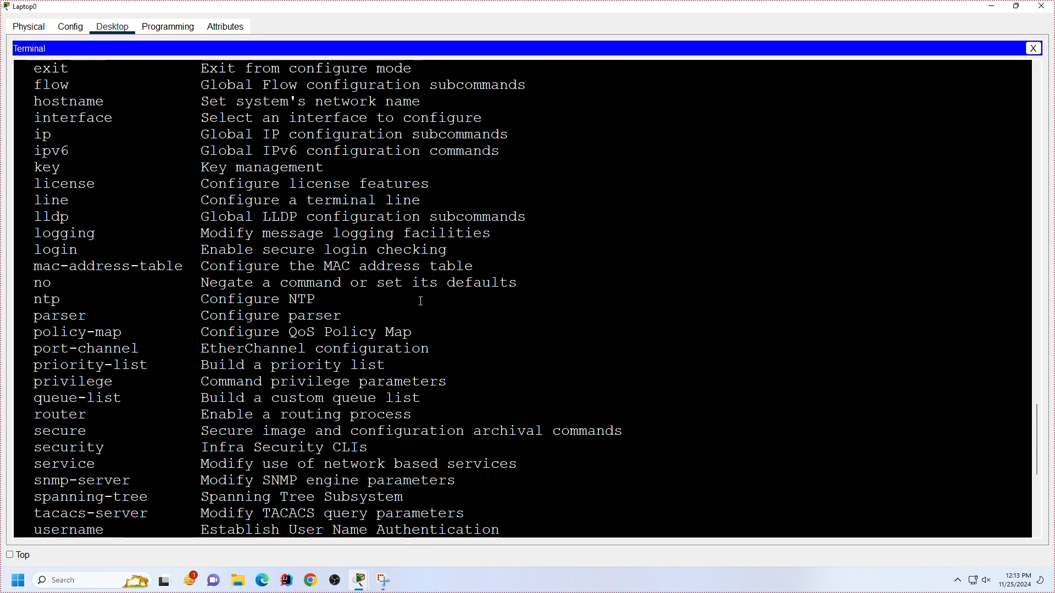
Step: Find the enable entry in the help list of global configuration commands and highlight its line
scroll(422, 302, "up", 1)
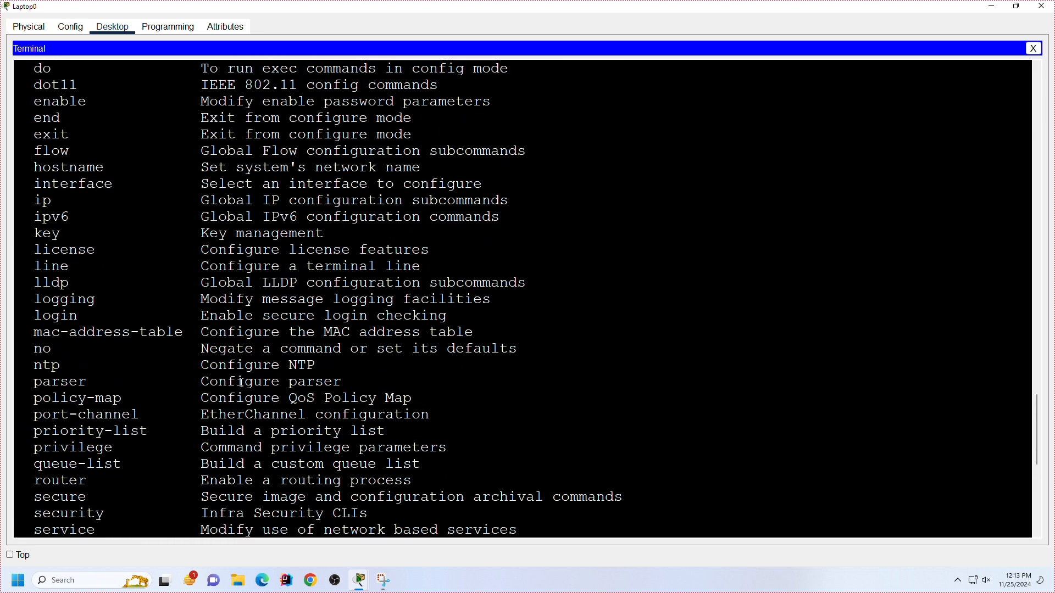
scroll(242, 383, "up", 2)
scroll(230, 386, "down", 3)
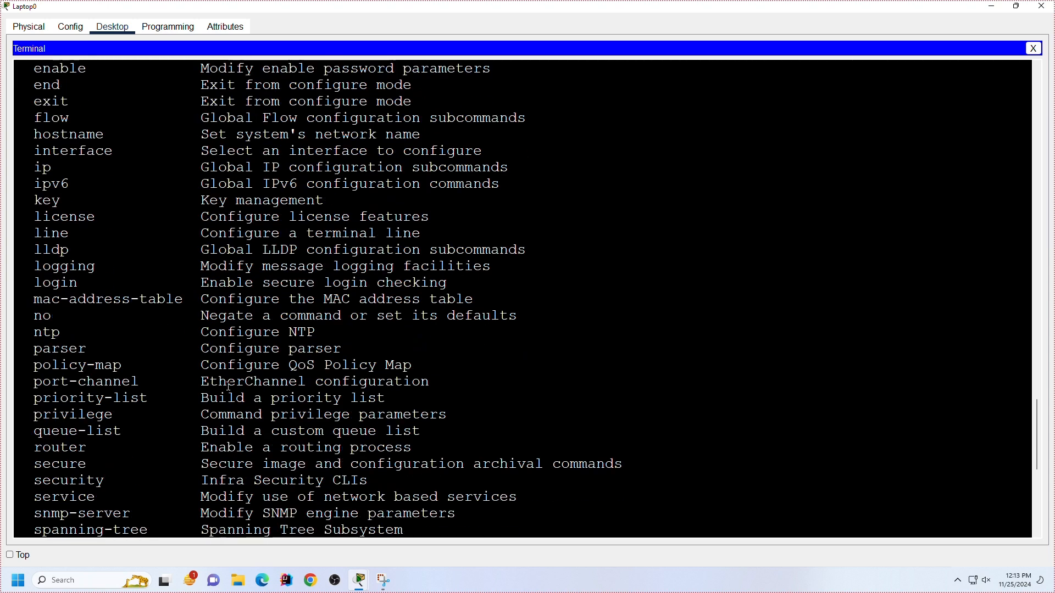
scroll(230, 386, "up", 3)
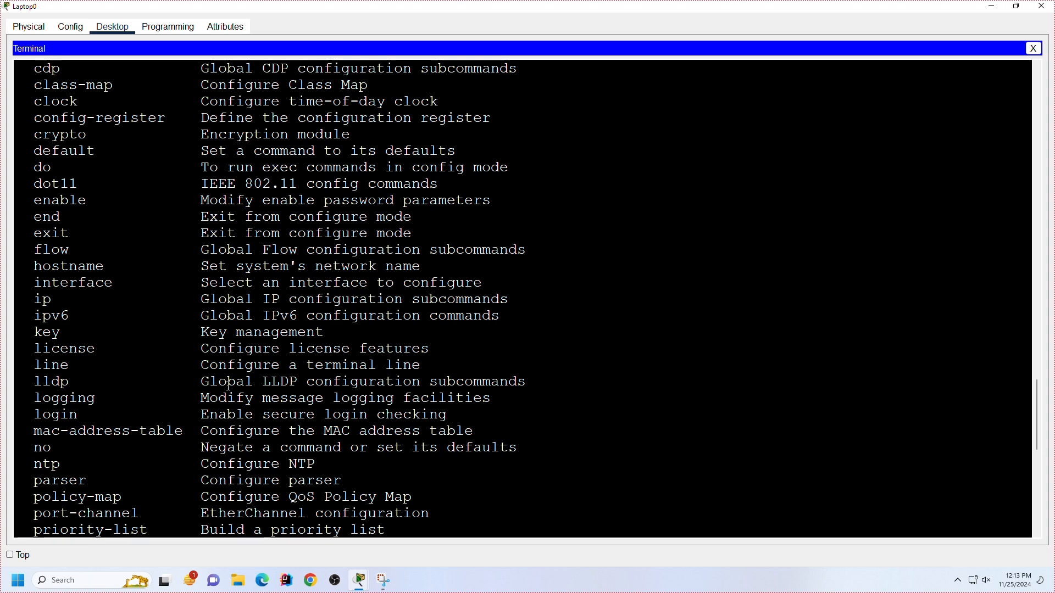
scroll(229, 386, "up", 2)
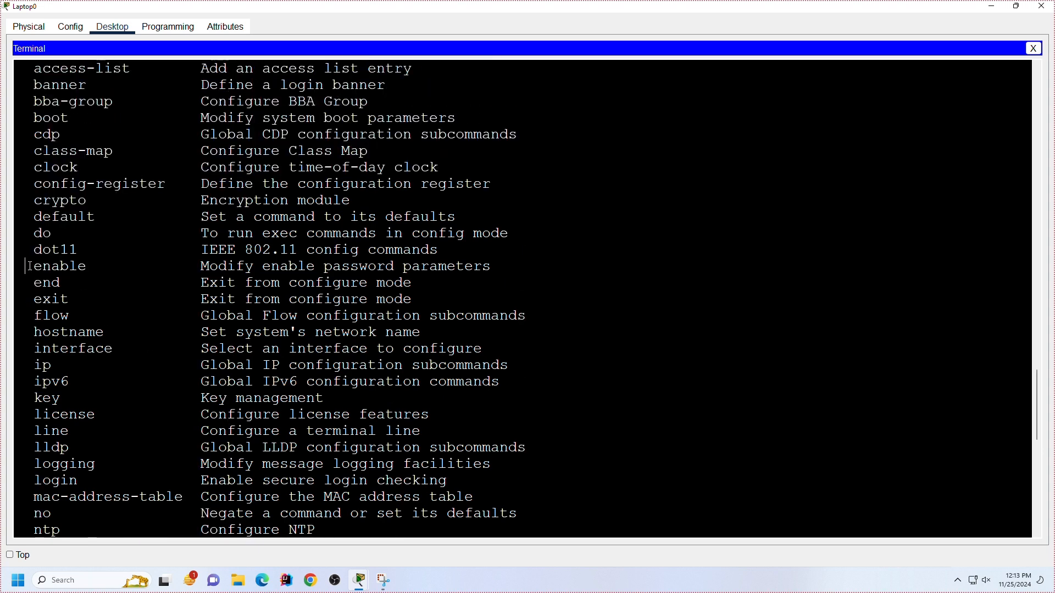
left_click_drag(24, 266, 582, 270)
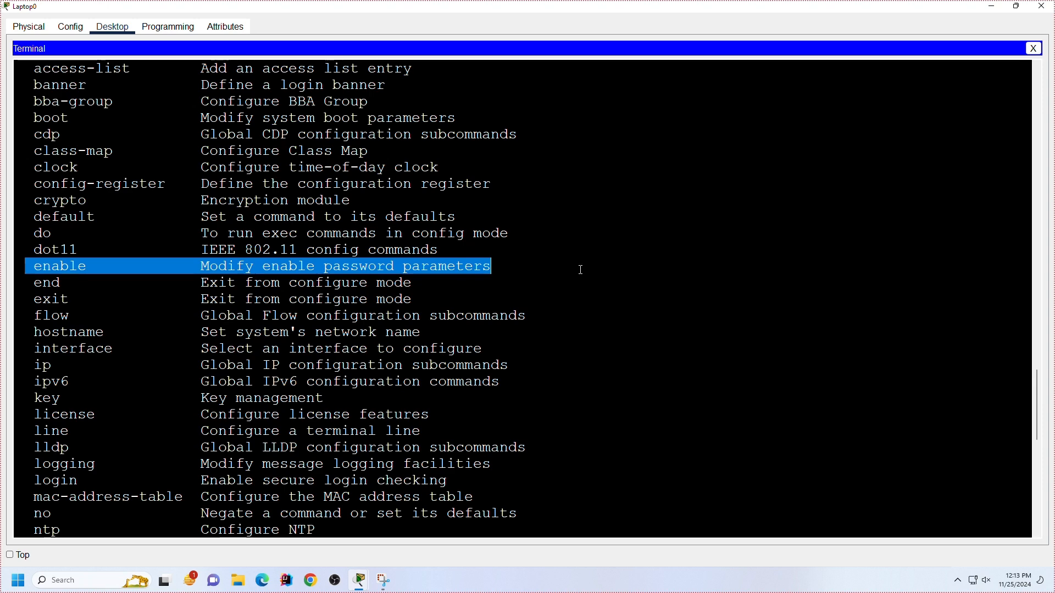
Step: Return to the configuration prompt, enter the enable command and display help on its options
key("Return")
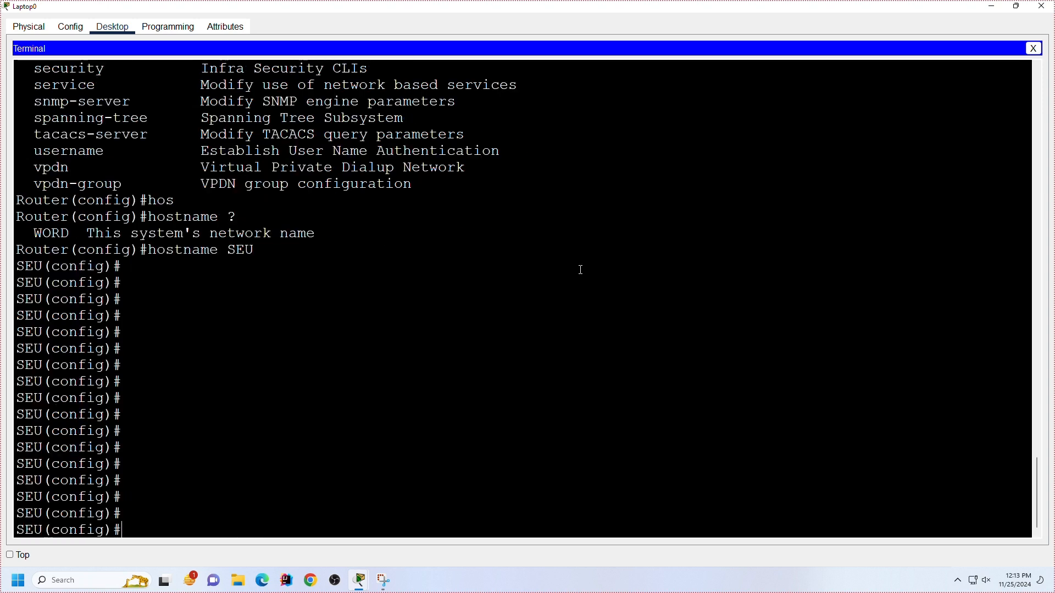
type("ena")
key("Tab")
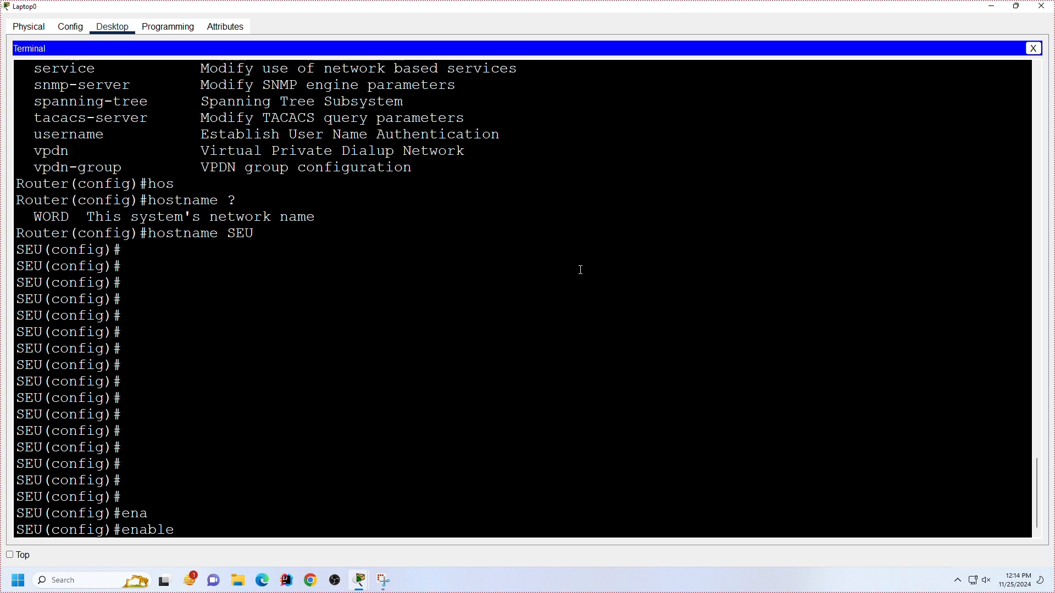
type("?")
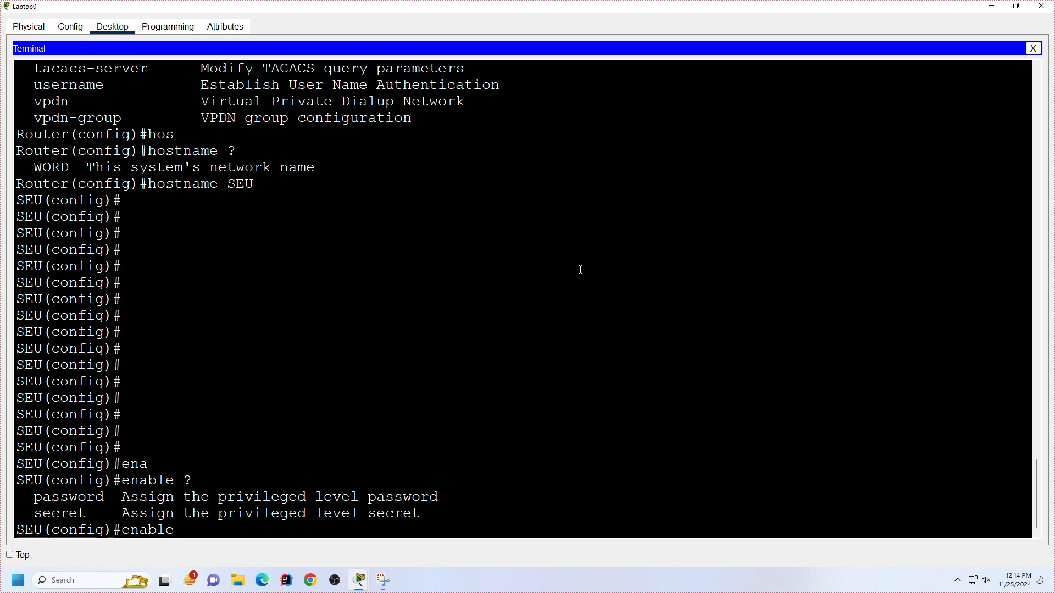
Step: Extend the command to enable secret level, displaying help on the arguments after secret and after level
type("sec")
key("Tab")
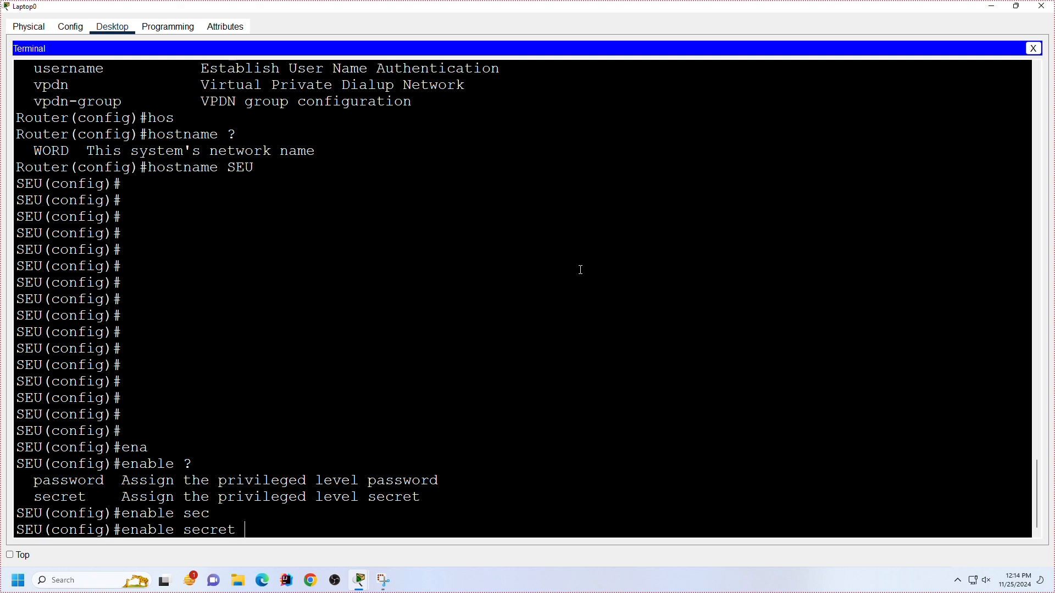
type("?")
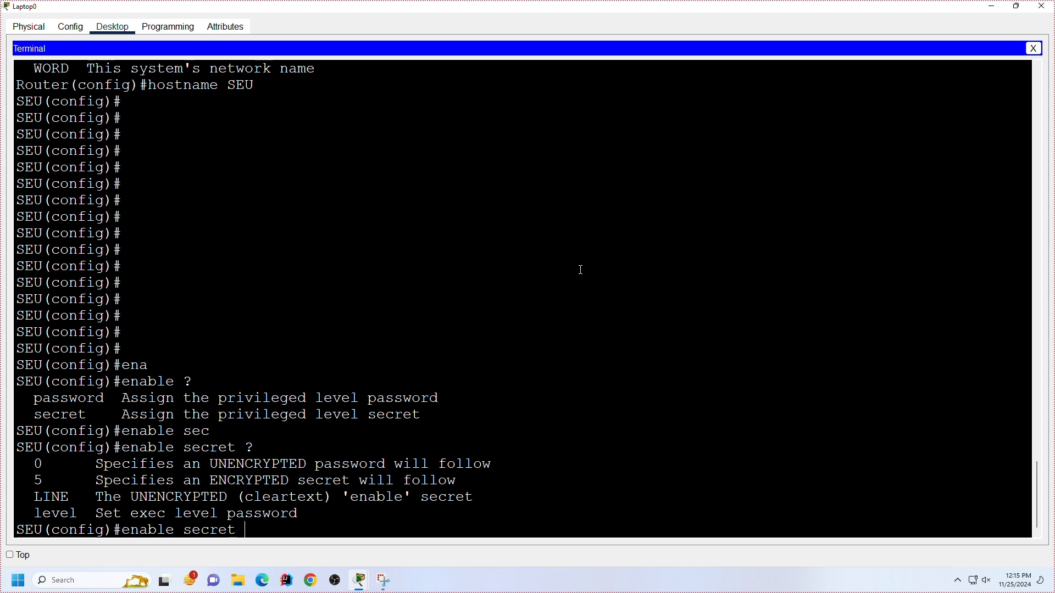
type("lev")
key("Tab")
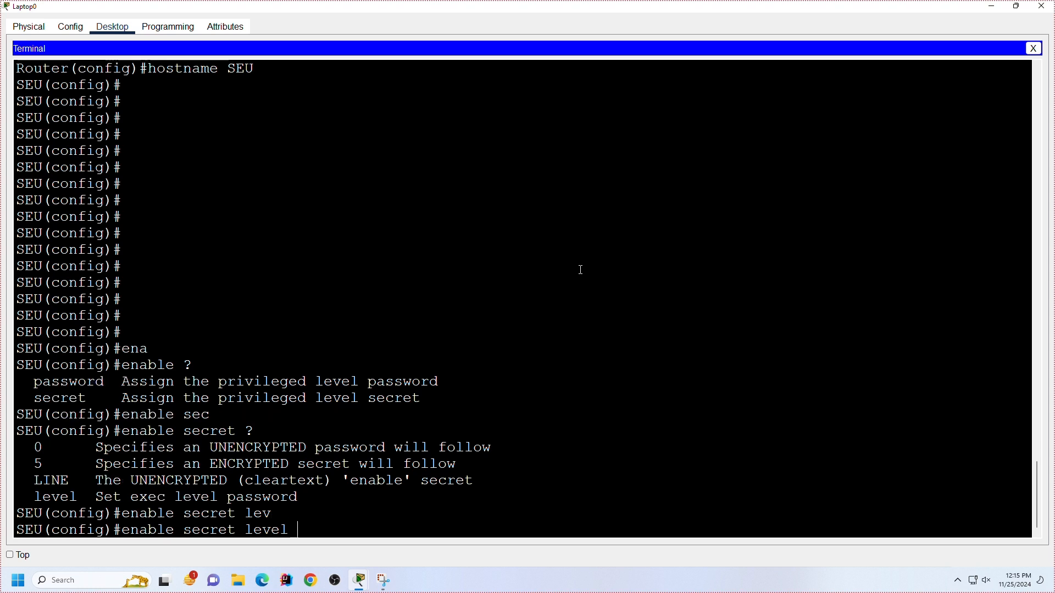
type("?")
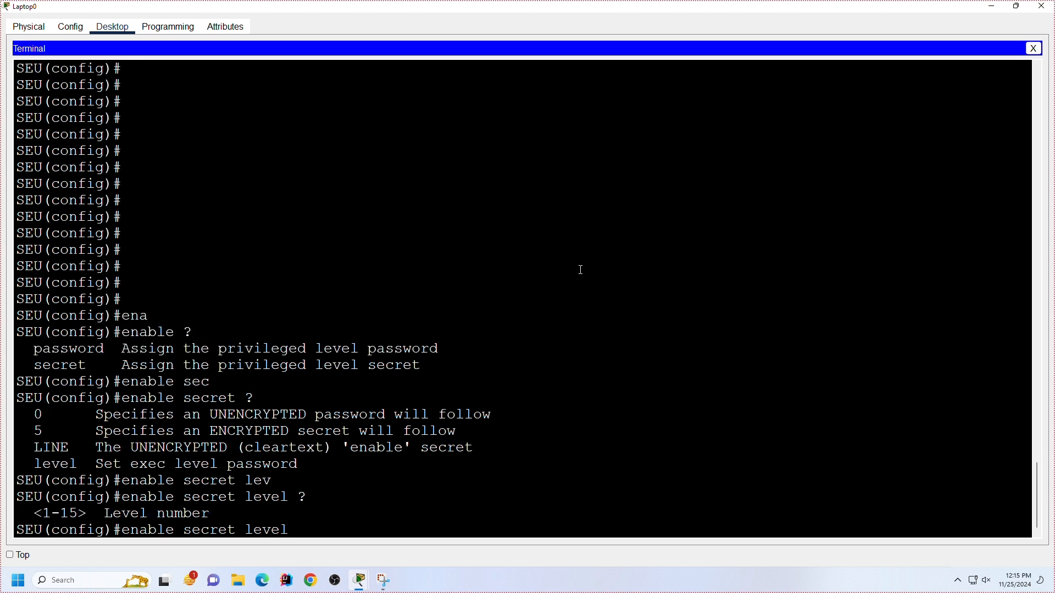
type("15 ?")
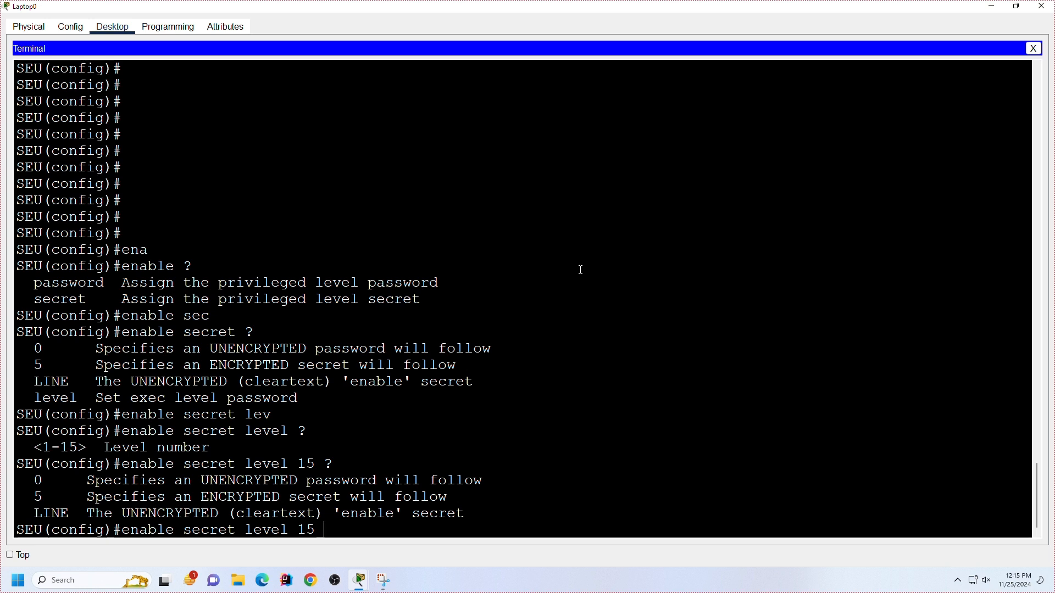
Step: Complete the enable secret command with level 15 and encryption type 5, checking the help for each argument, and enter the secret password
type("5 ?")
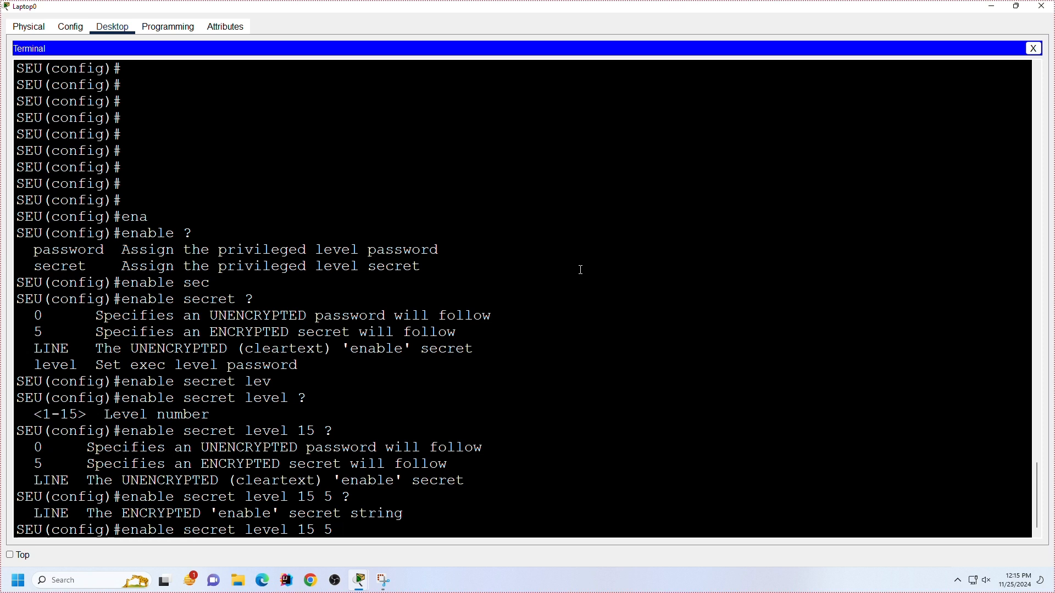
type("abc123")
key("Return")
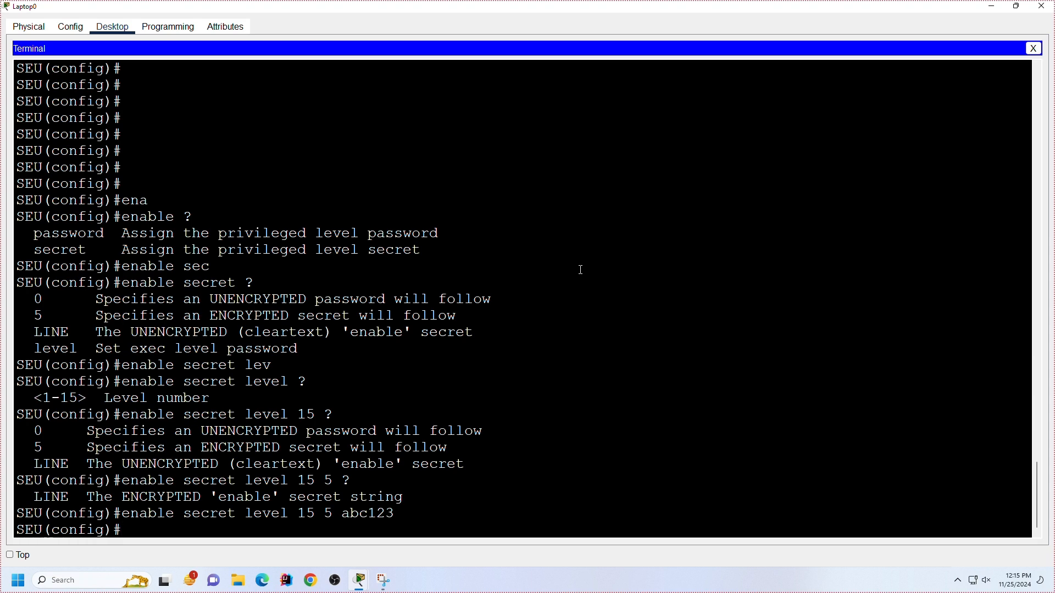
key("Return")
key("Return")
key("Return")
key("Return")
key("Return")
key("Return")
key("Return")
key("Return")
key("Return")
key("Return")
key("Return")
key("Return")
key("Return")
key("Return")
key("Return")
key("Return")
key("Return")
key("Return")
key("Return")
key("Return")
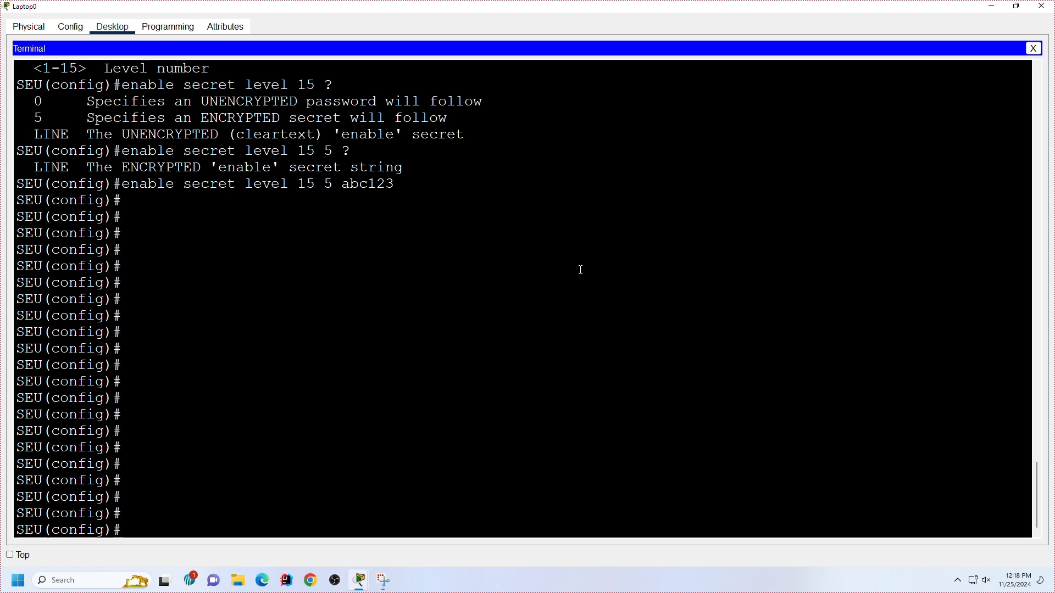
Step: Save the router's configuration from global configuration mode with do wr
type("do wr")
key("Return")
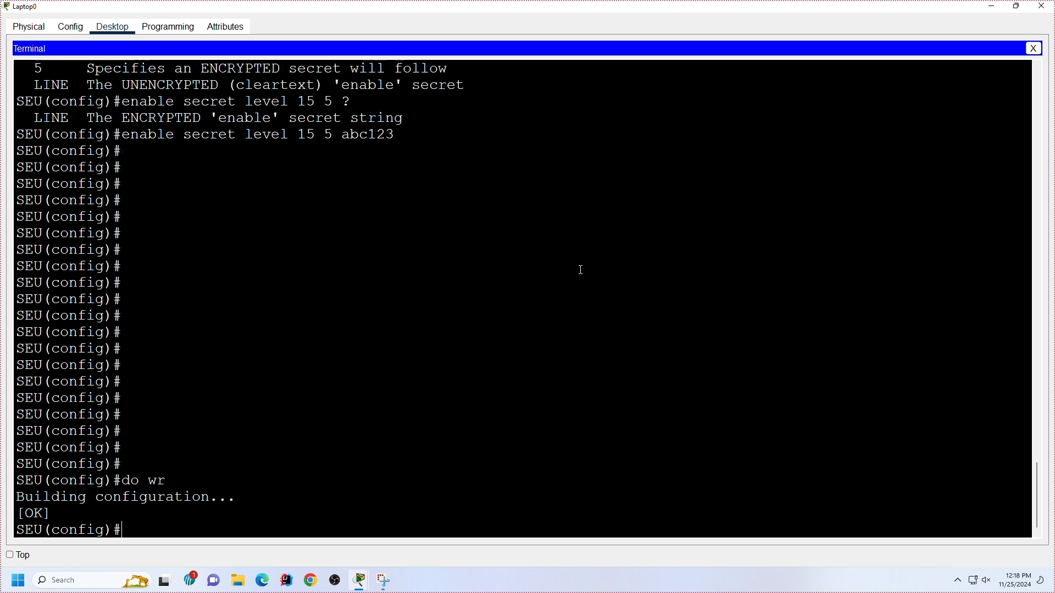
key("Return")
key("Return")
key("Return")
key("Return")
key("Return")
key("Return")
key("Return")
key("Return")
key("Return")
key("Return")
key("Return")
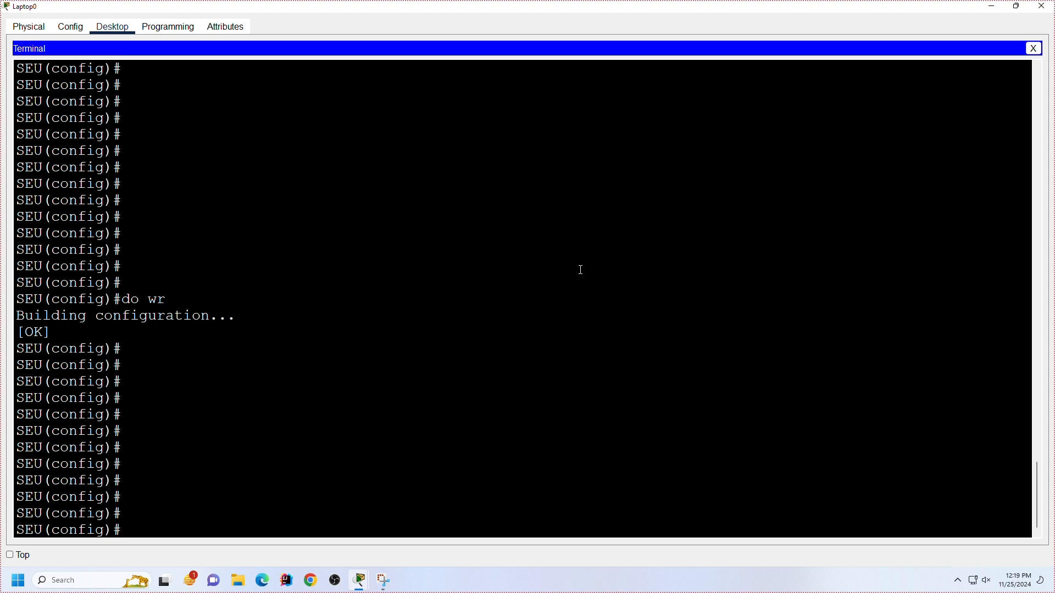
Step: Leave global configuration mode for the privileged EXEC prompt with exi
type("exi")
key("Return")
key("Return")
key("Return")
Step: Save the router's configuration from privileged EXEC mode with write memory
type("wr")
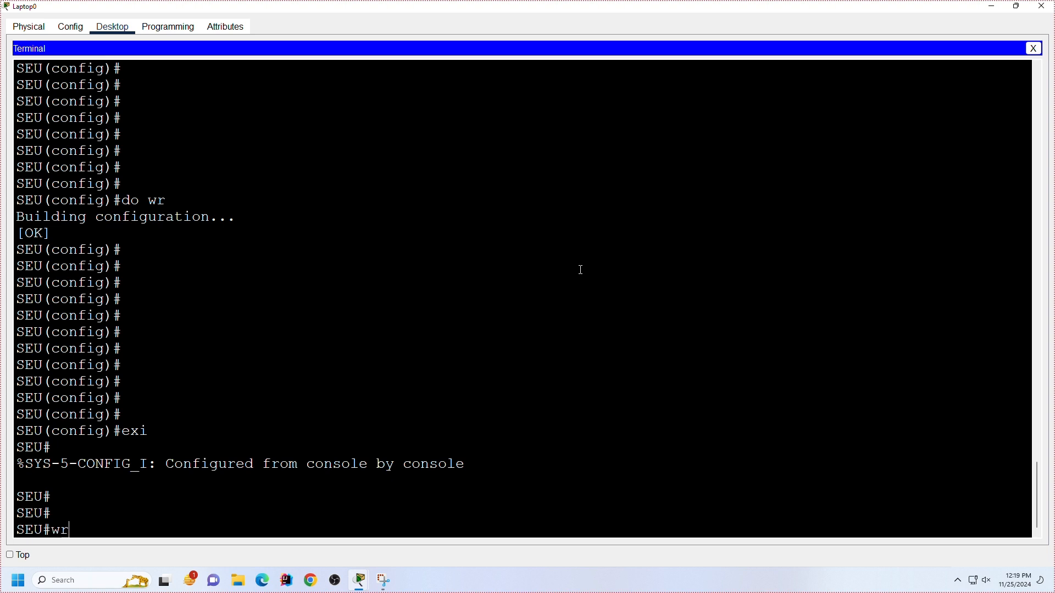
key("Tab")
type("mem")
key("Tab")
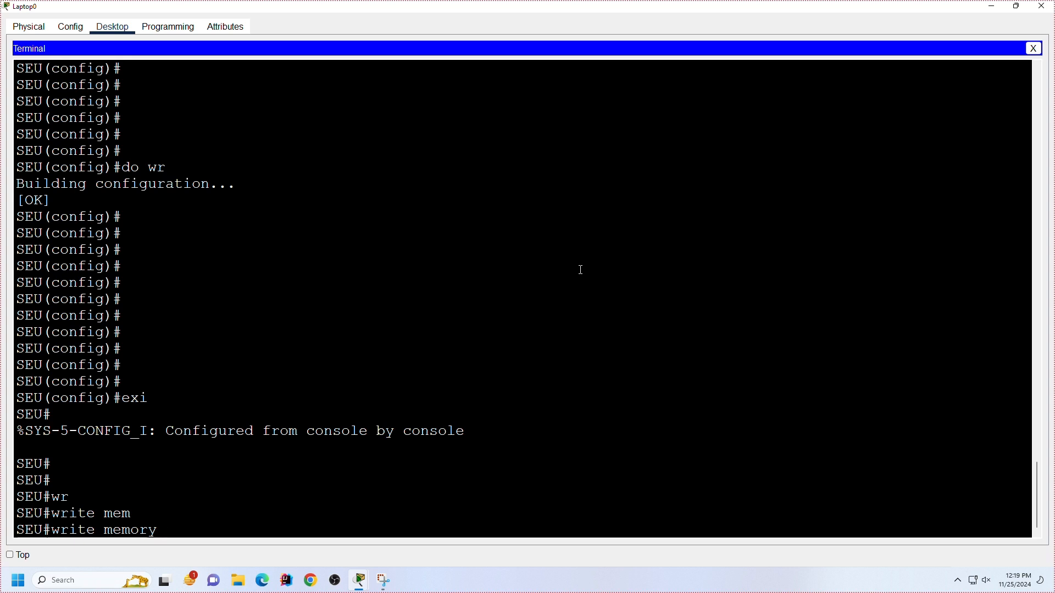
key("Return")
key("Return")
key("Return")
key("Return")
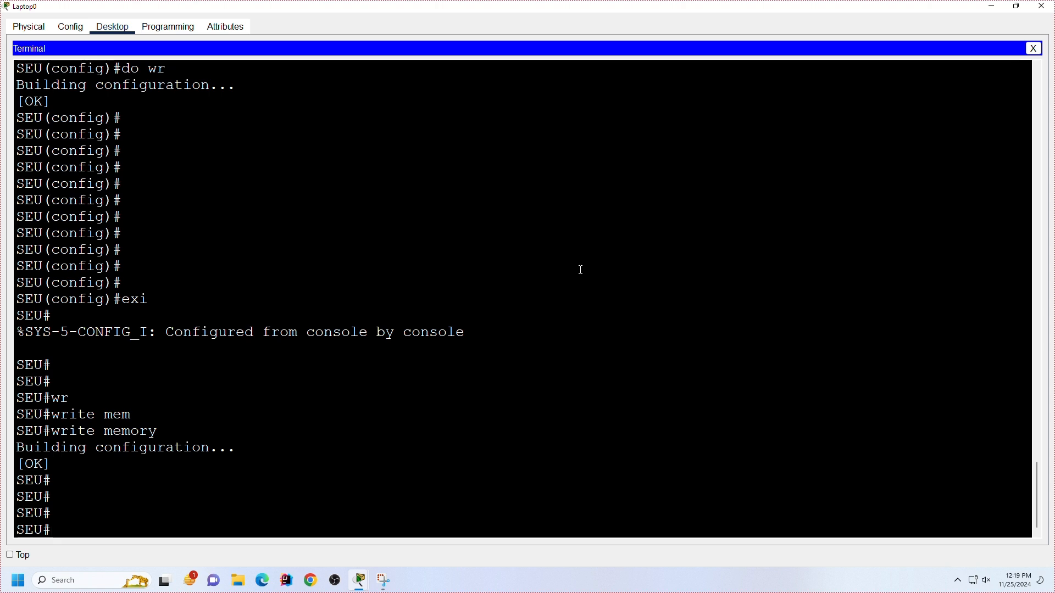
Step: Re-enter the router's global configuration mode with conf t
type("conf t")
key("Return")
key("Return")
key("Return")
key("Return")
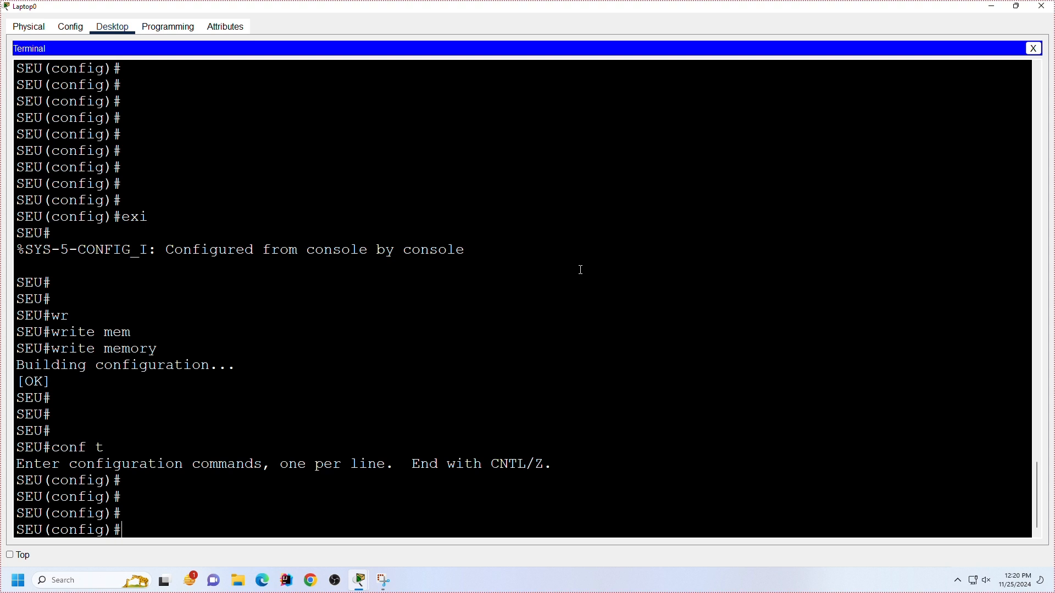
key("Return")
key("Return")
key("Return")
key("Return")
key("Return")
key("Return")
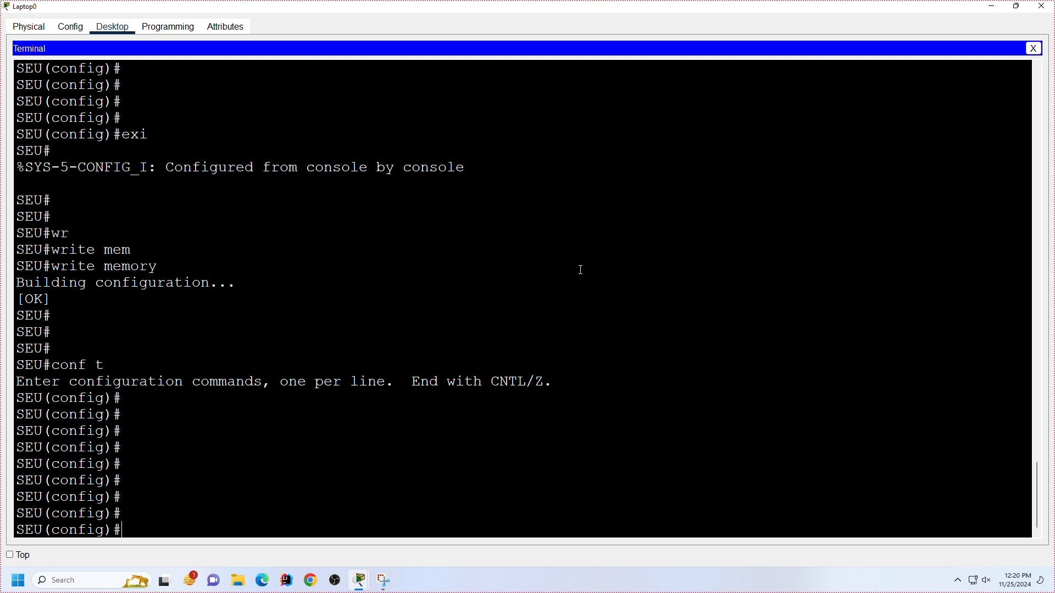
key("Return")
key("Return")
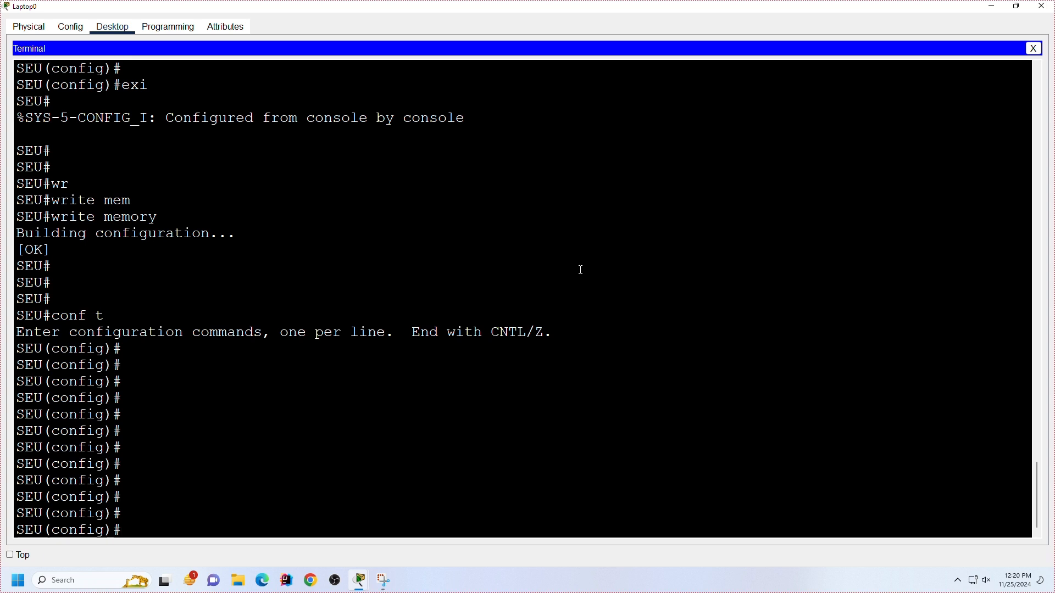
Step: Leave global configuration mode and log out of the router's console session with two exit commands
type("exit")
key("Return")
type("exit")
key("Return")
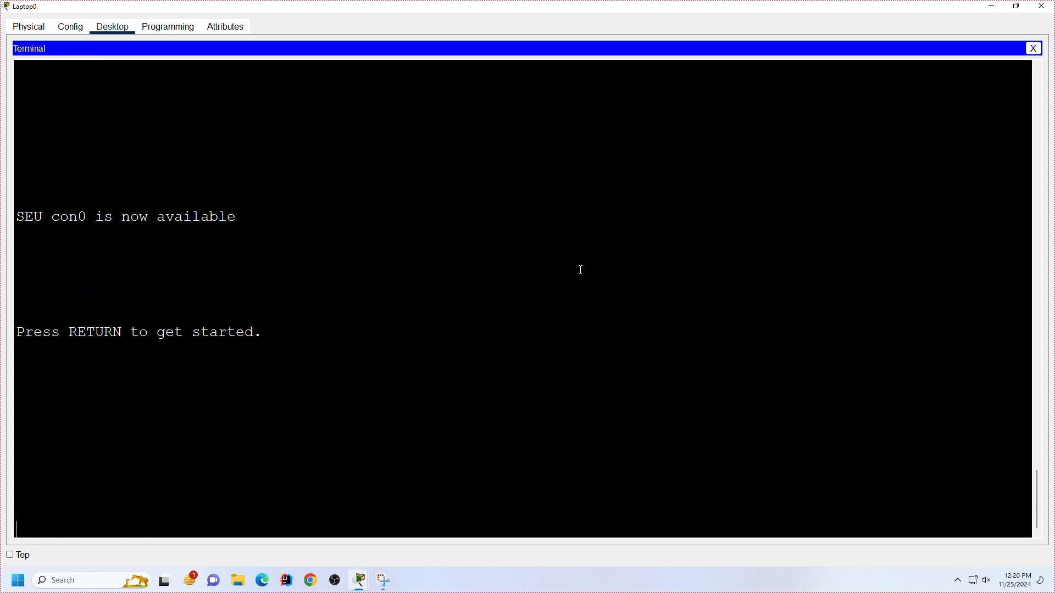
Step: Start a new console session and try to enter privileged EXEC mode with enable, answering the password prompt three times
key("Return")
type("en")
key("Tab")
key("Return")
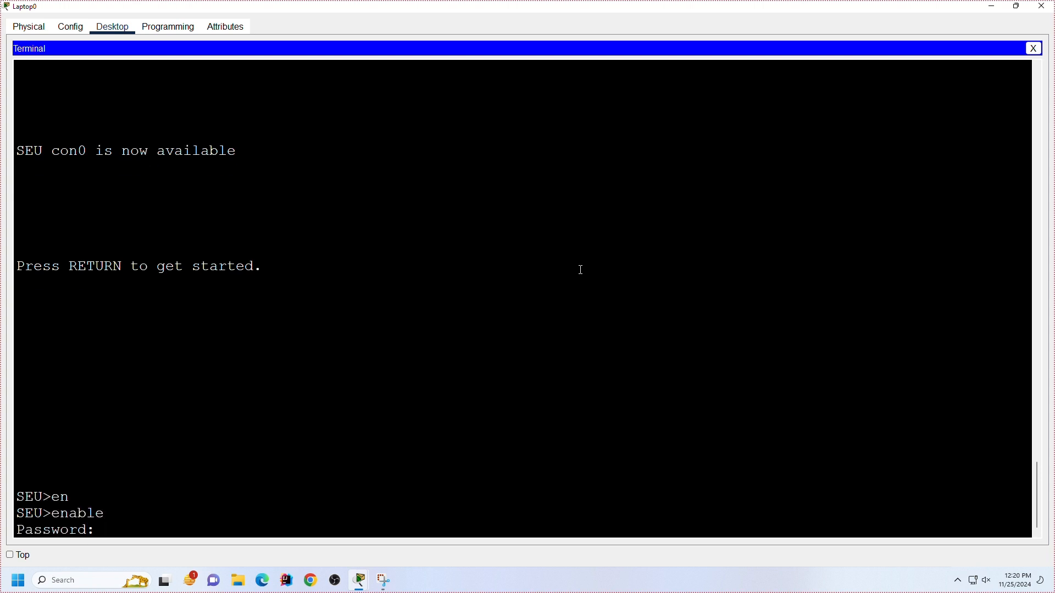
key("Return")
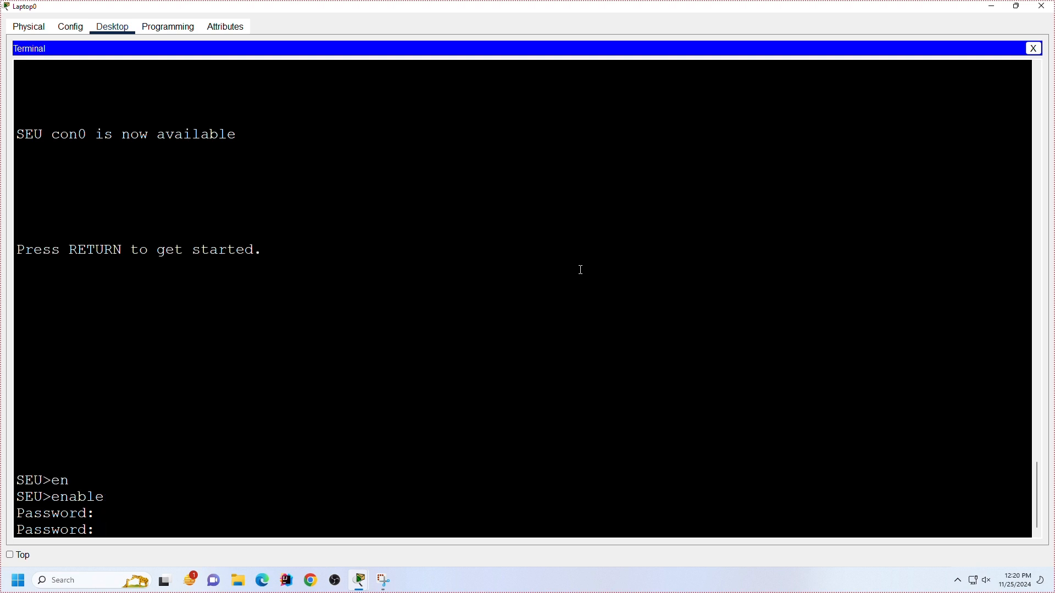
key("Return")
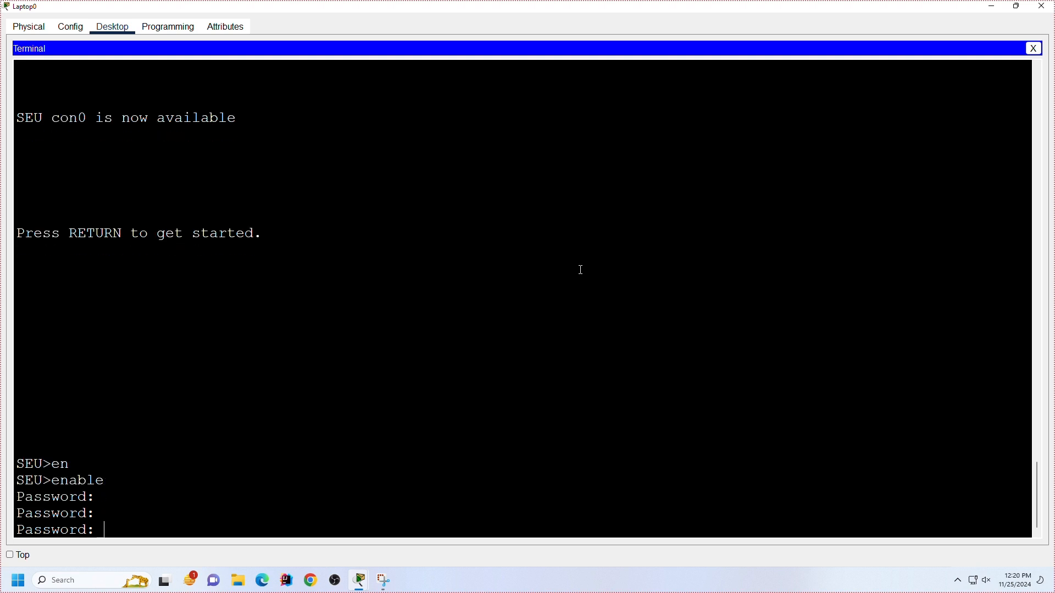
key("Return")
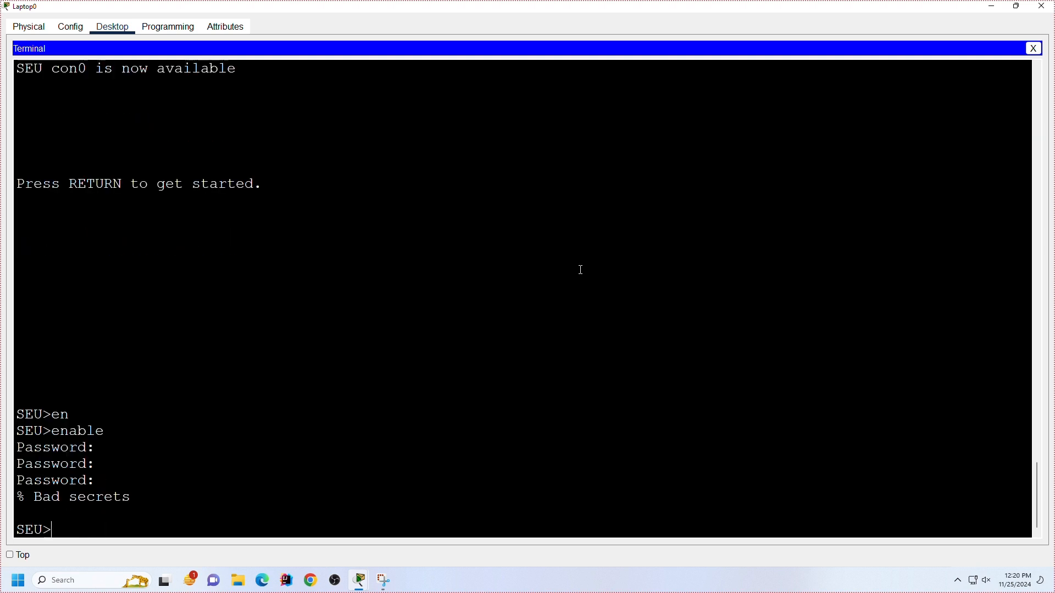
key("Return")
key("Return")
key("Return")
key("Return")
key("Return")
key("Return")
key("Return")
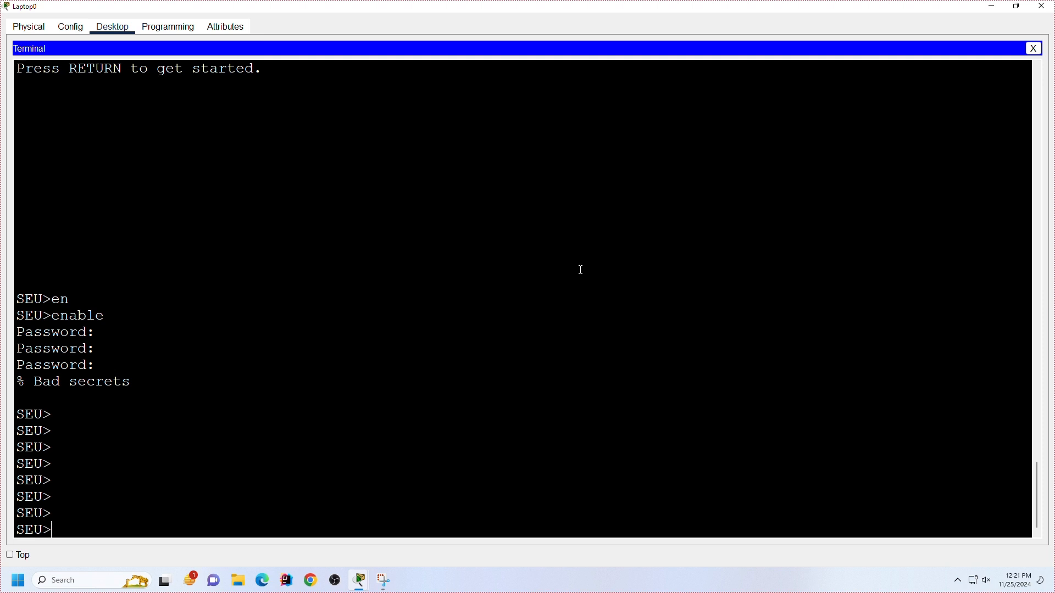
Step: Try again to enter privileged EXEC mode with en, answering the password prompt once
type("en")
key("Return")
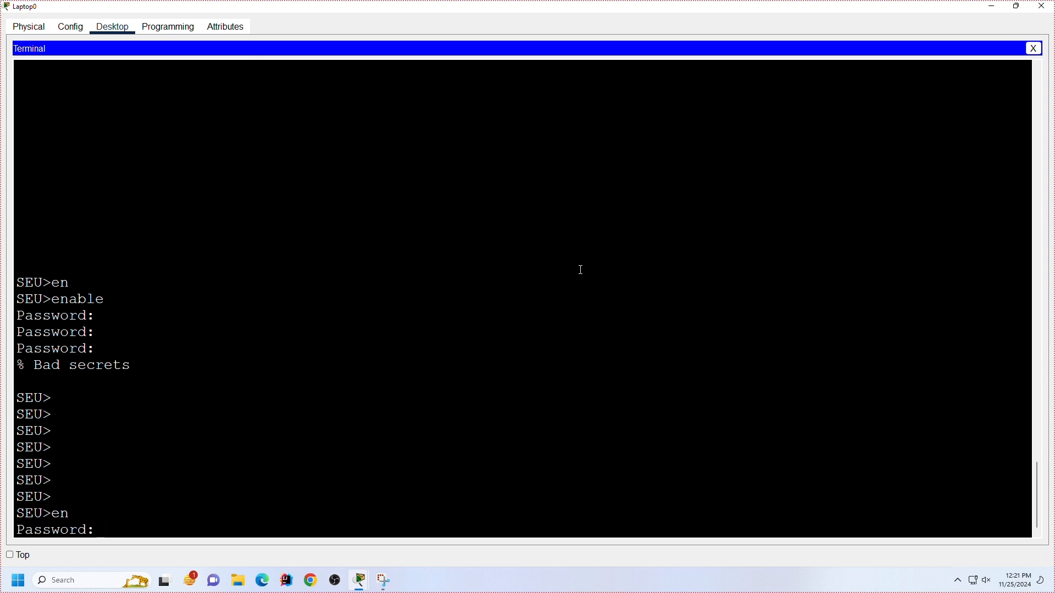
key("Return")
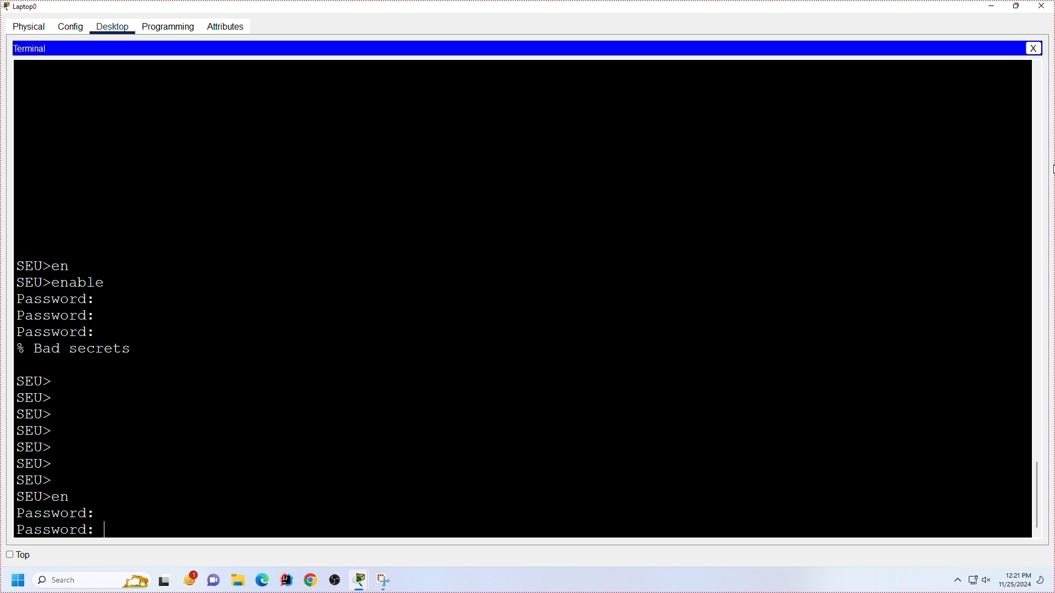
Step: Close the laptop's terminal and device window, and open the global configuration settings of Router0
left_click(1030, 47)
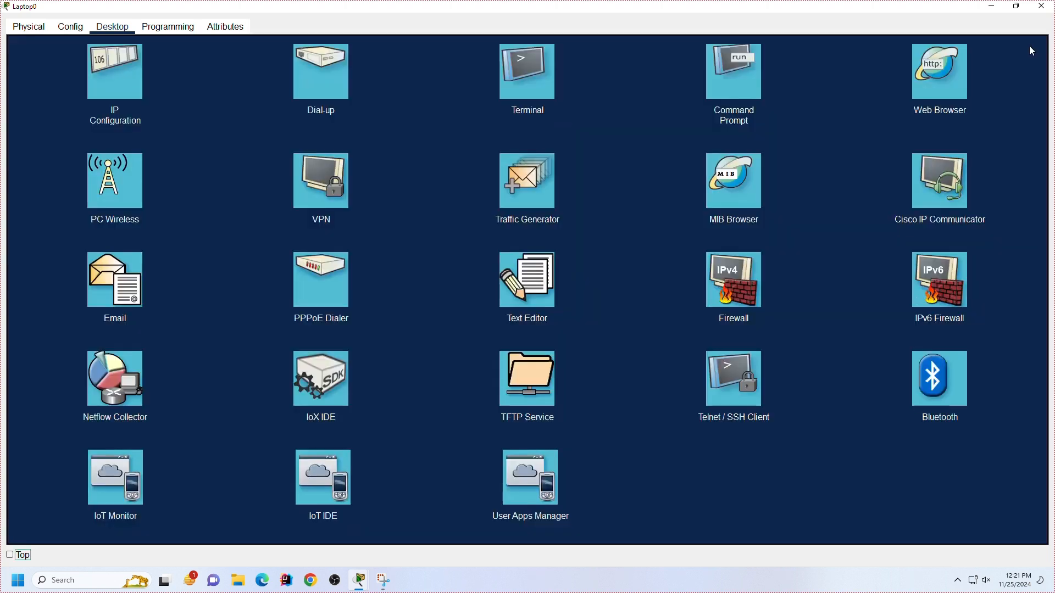
left_click(1037, 12)
left_click(458, 196)
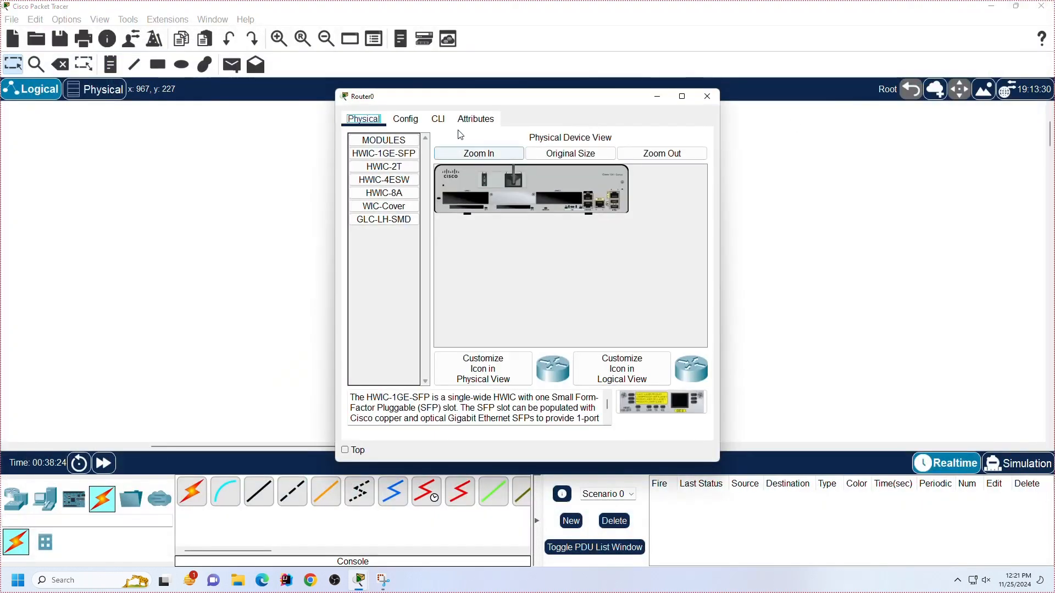
left_click(409, 125)
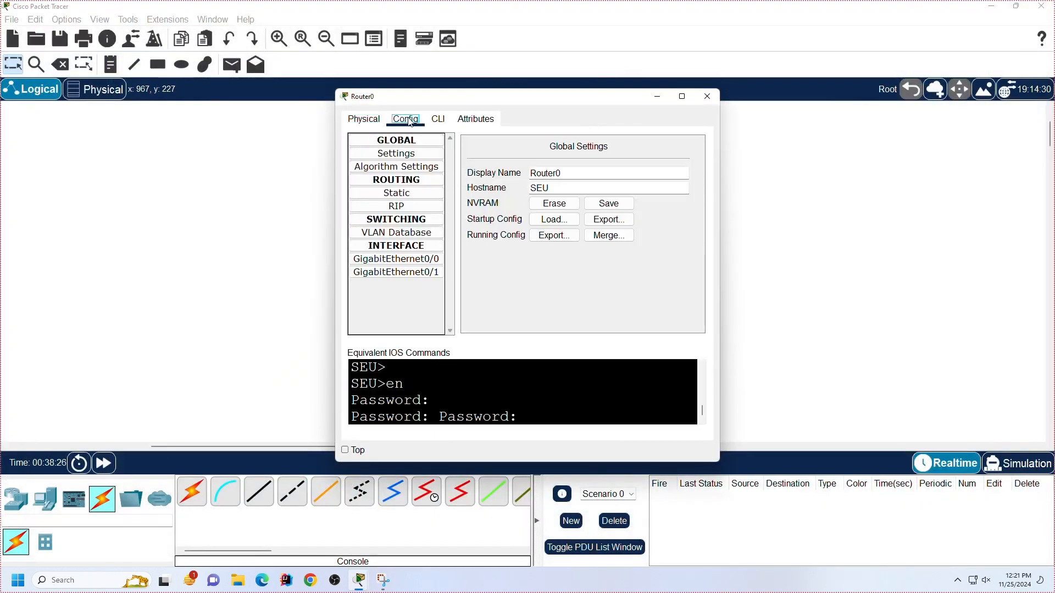
Step: Erase Router0's startup configuration from NVRAM and open Laptop0's console terminal with the default port settings, maximized
left_click(567, 205)
left_click(543, 305)
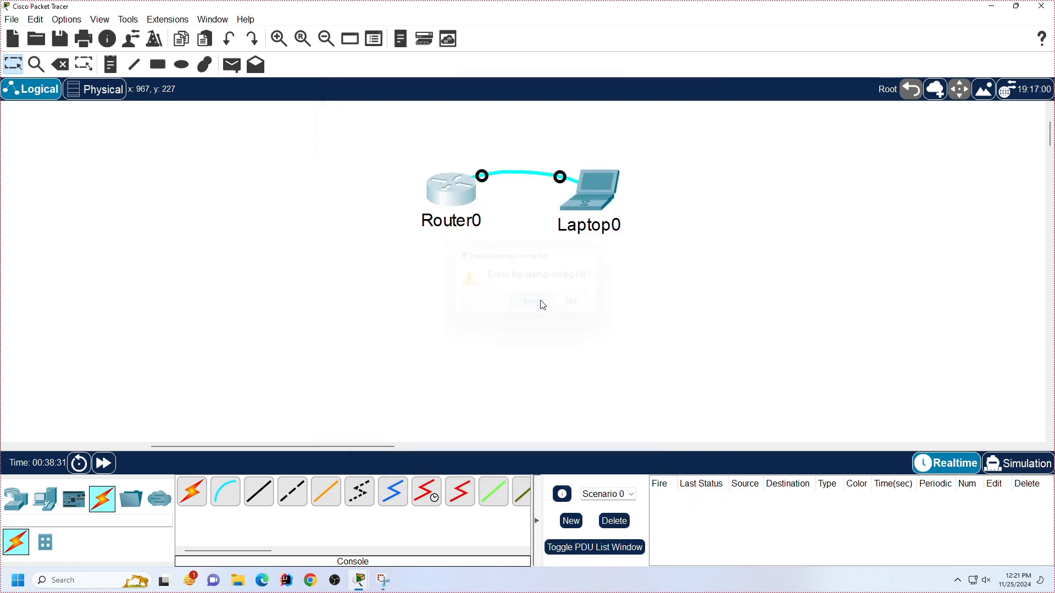
left_click(585, 197)
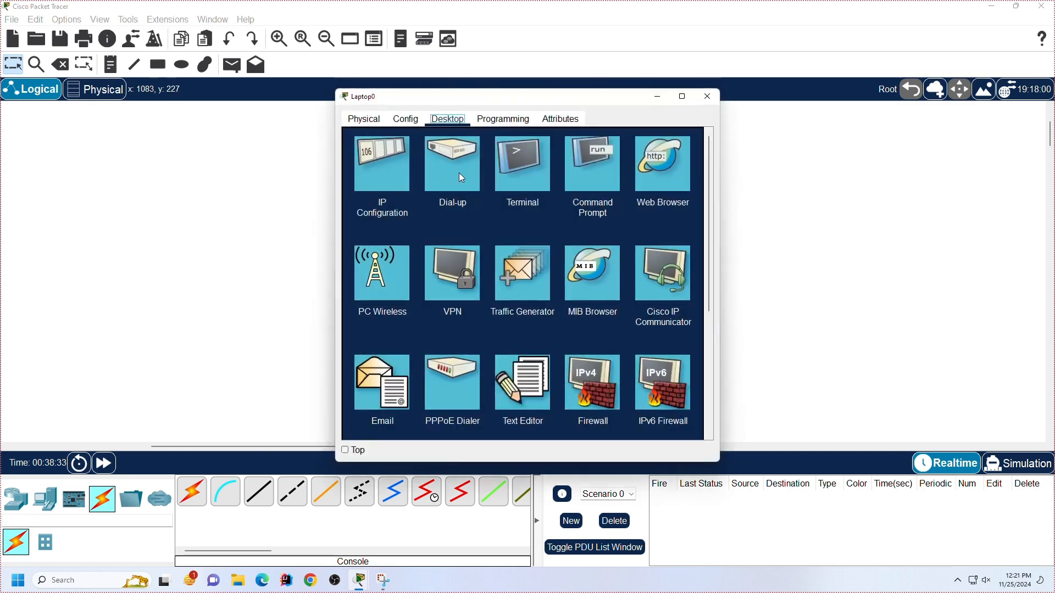
left_click(537, 169)
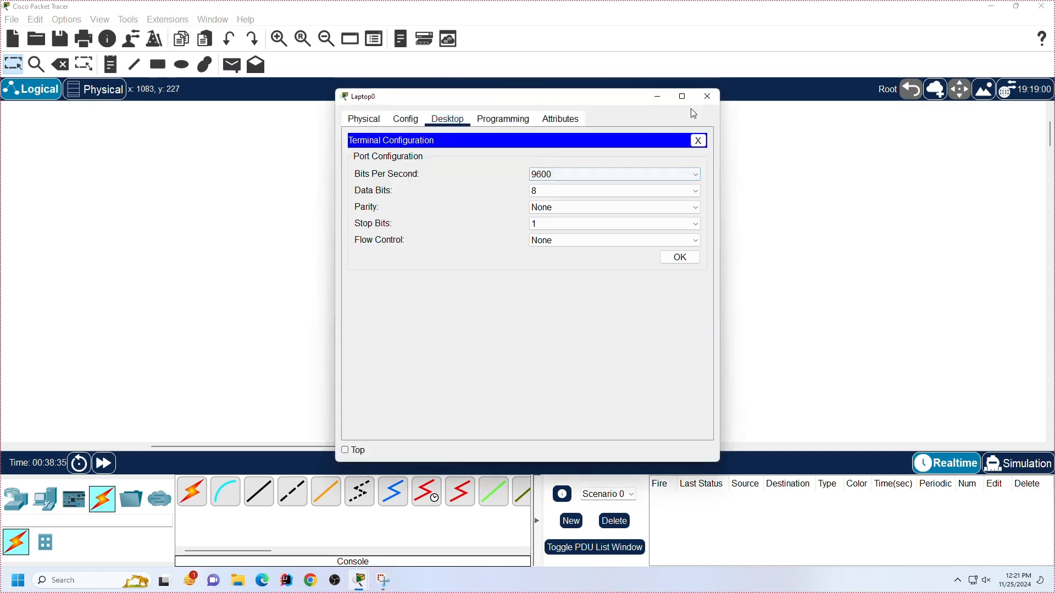
left_click(679, 254)
left_click(681, 96)
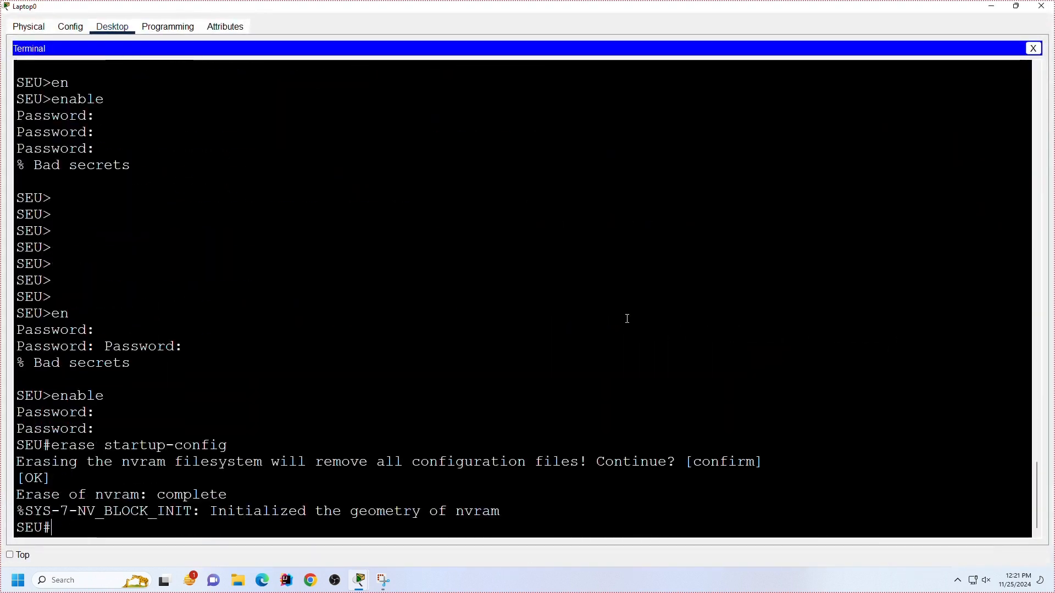
Step: Display the router's current configuration in the console with show running-config
key("Return")
key("Return")
key("Return")
key("Return")
key("Return")
key("Return")
key("Return")
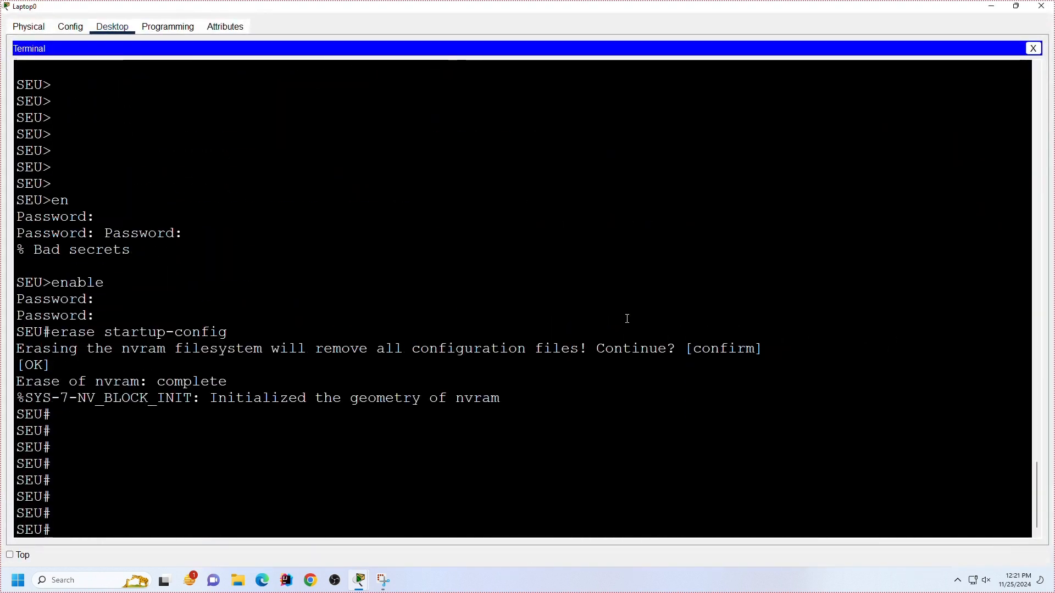
type("sh")
key("Tab")
type("run")
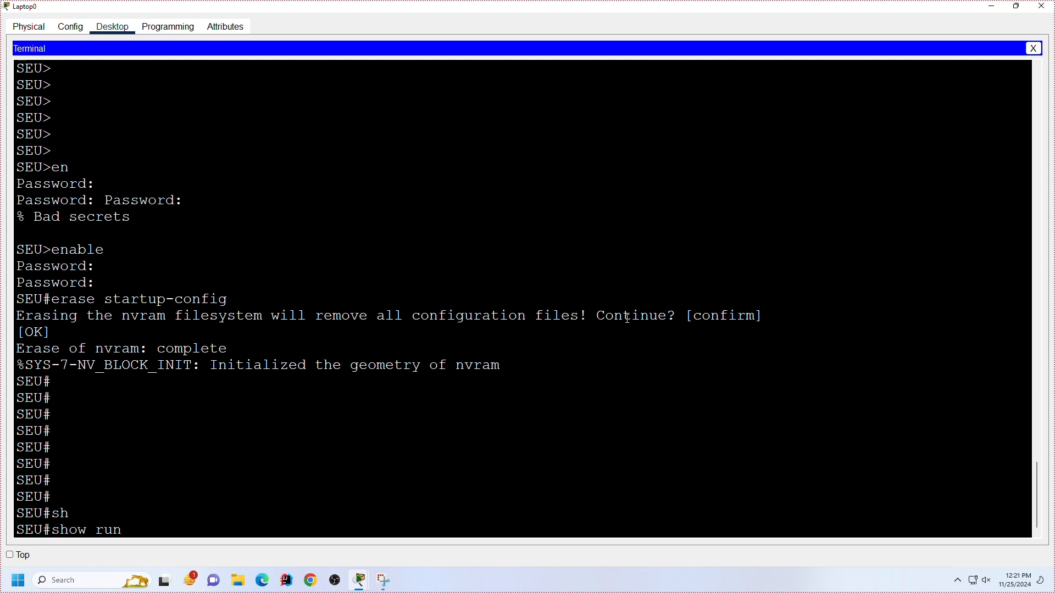
key("Tab")
key("Return")
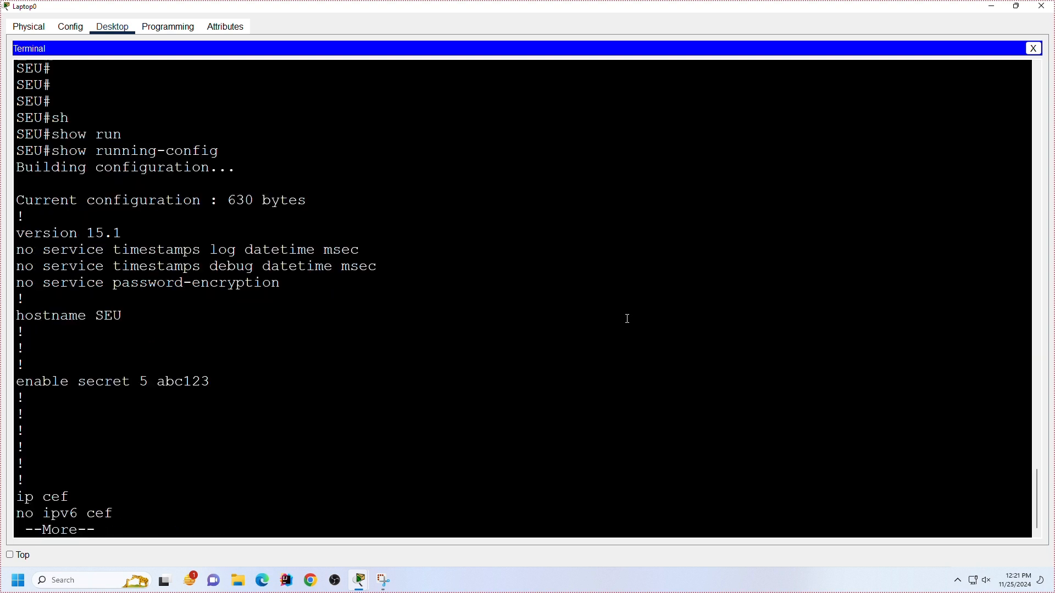
Step: Examine the enable secret and no service password-encryption lines, and page through the rest of the running configuration
left_click_drag(211, 381, 34, 379)
left_click(212, 382)
left_click_drag(211, 382, 166, 383)
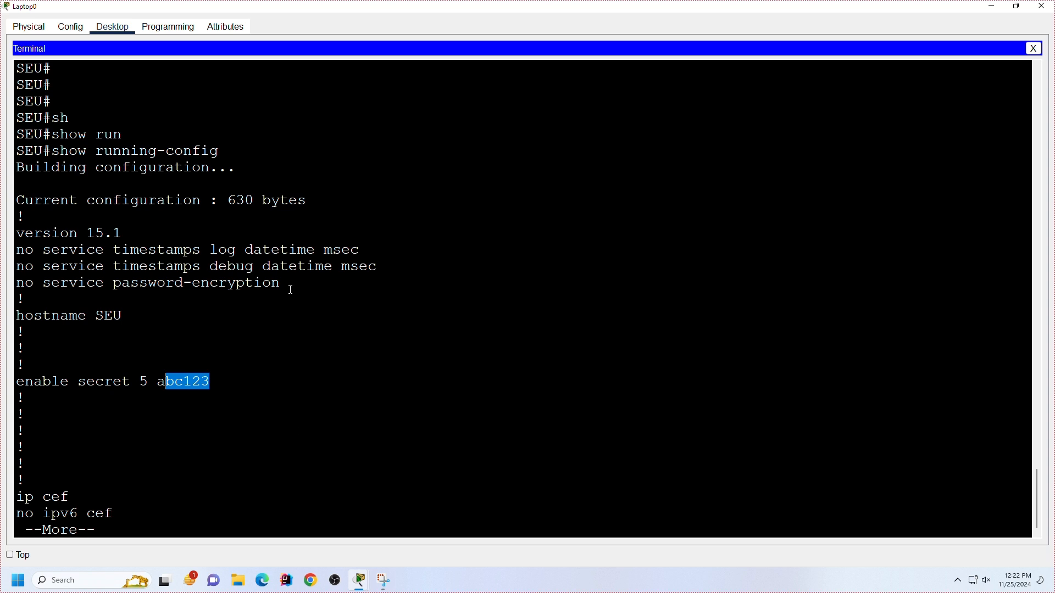
left_click_drag(290, 288, 4, 286)
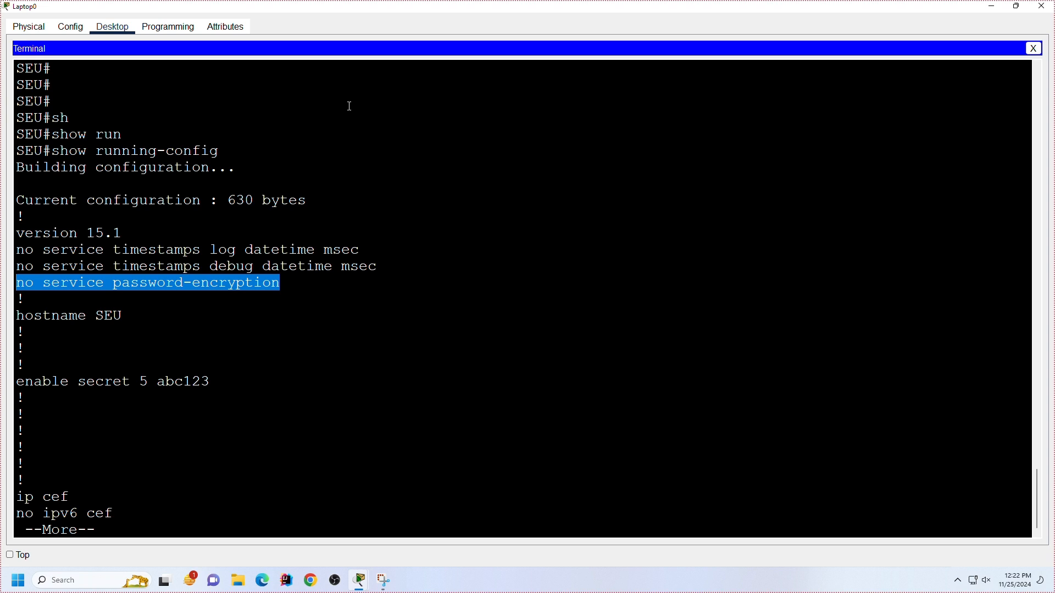
scroll(349, 106, "down", 1)
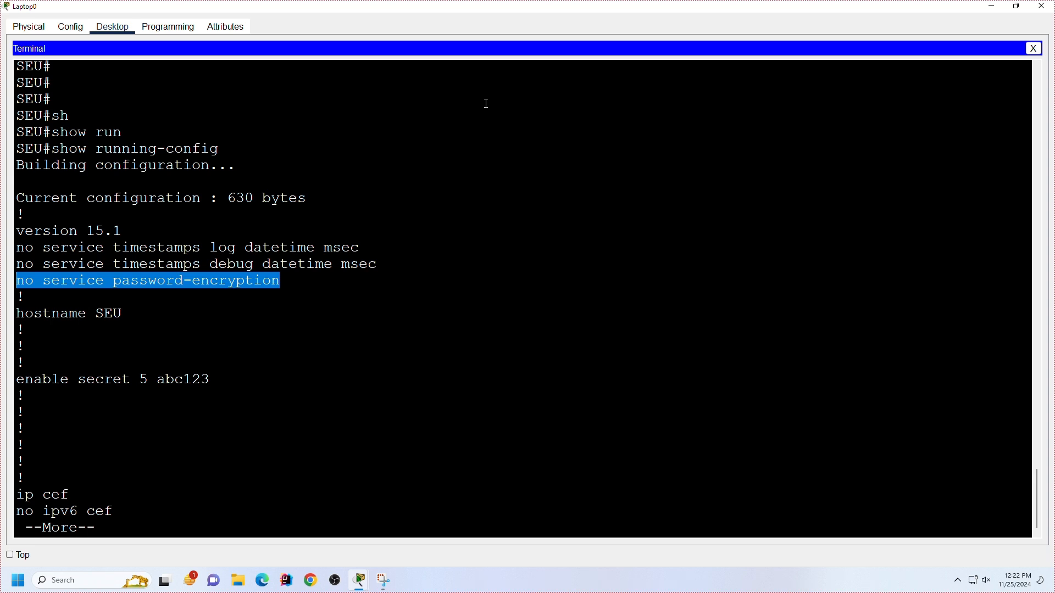
key("Return")
key("Return")
key("space")
key("space")
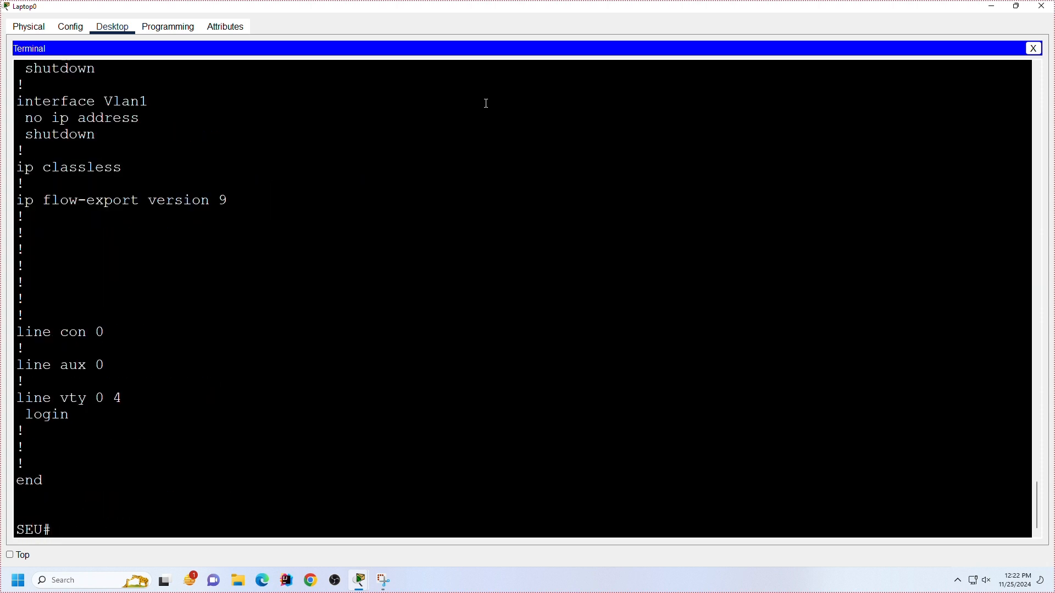
Step: Enter global configuration mode with conf t and turn on service password-encryption
type("conf t")
key("Return")
type("ser")
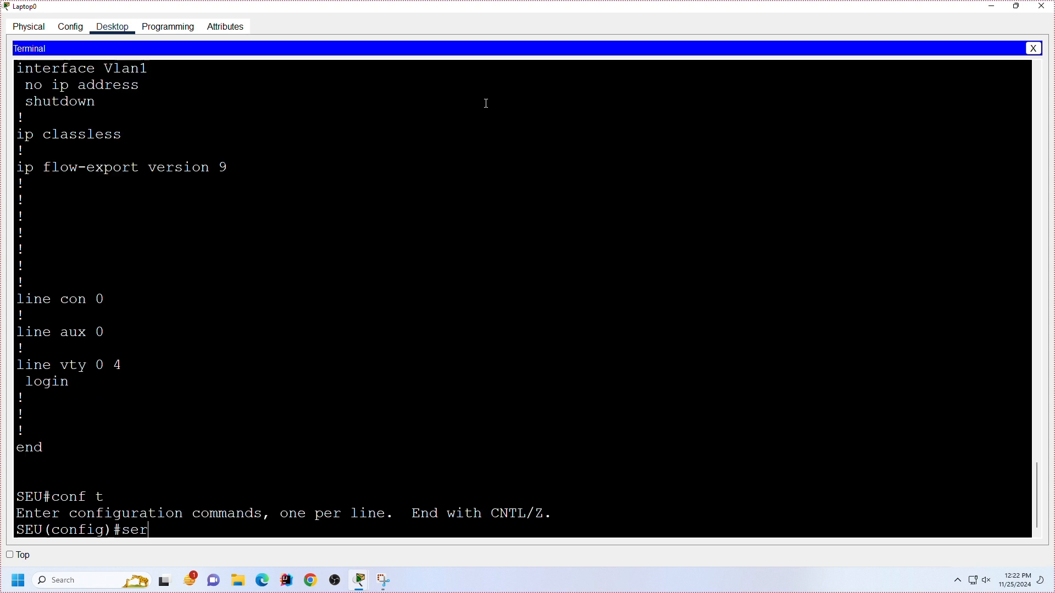
key("Tab")
type("v")
key("BackSpace")
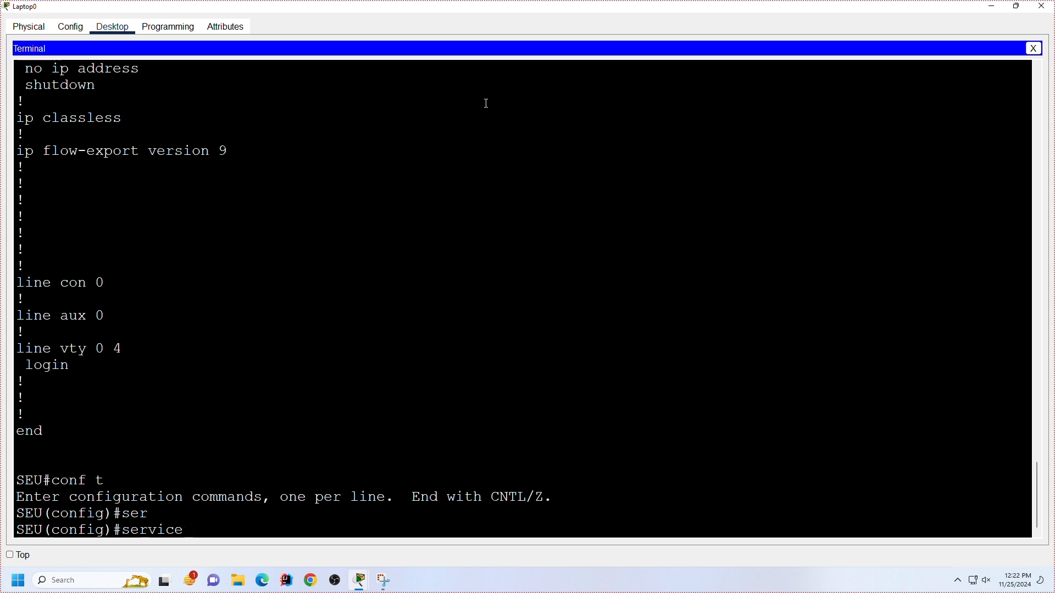
type("pass")
key("Tab")
key("Return")
key("Return")
key("Return")
key("Return")
key("Return")
key("Return")
key("Return")
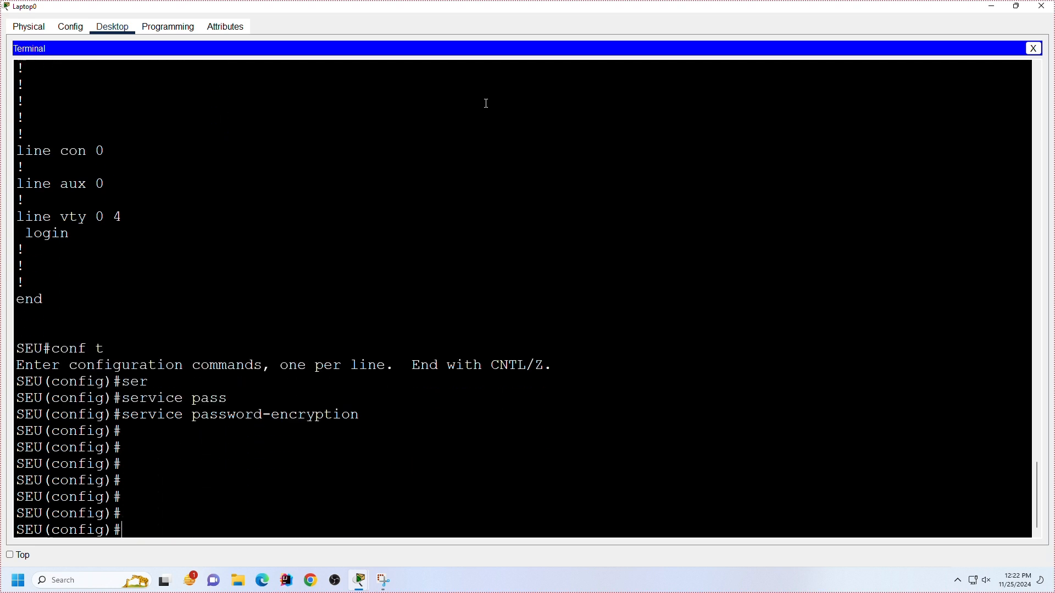
Step: Copy the enable secret line from the earlier output and try to remove it with no enable secret 5 followed by the secret password
scroll(430, 465, "up", 10)
scroll(430, 466, "up", 9)
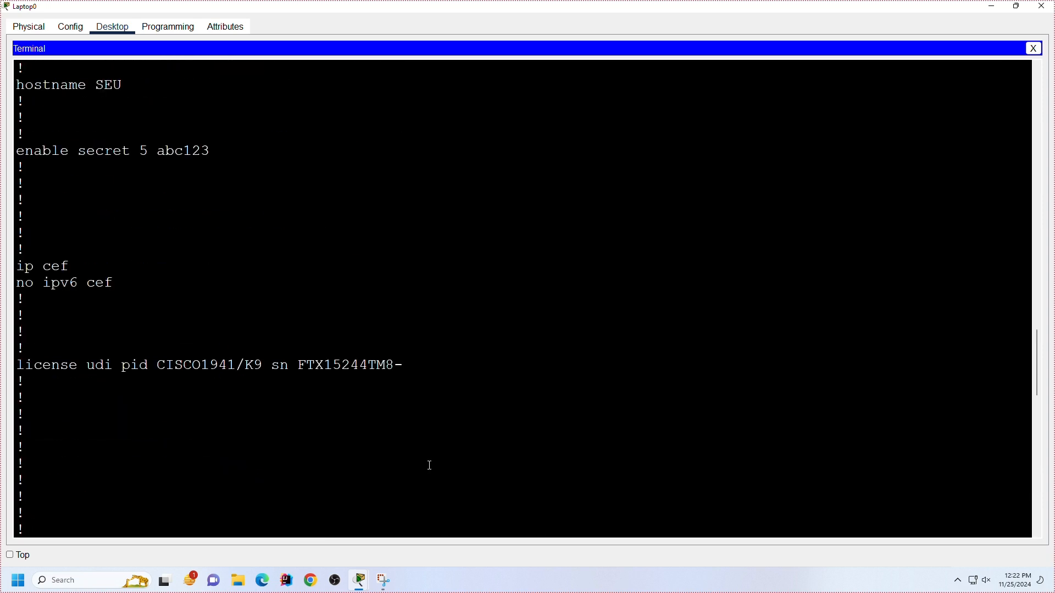
left_click_drag(218, 316, 16, 316)
key("ctrl+c")
right_click(27, 313)
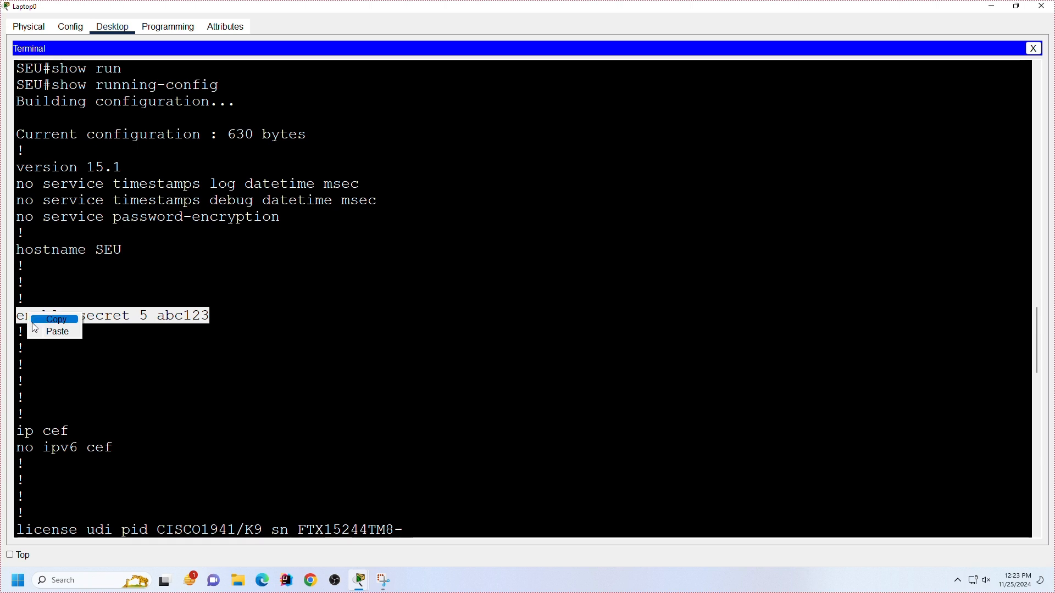
left_click(57, 320)
scroll(285, 412, "down", 20)
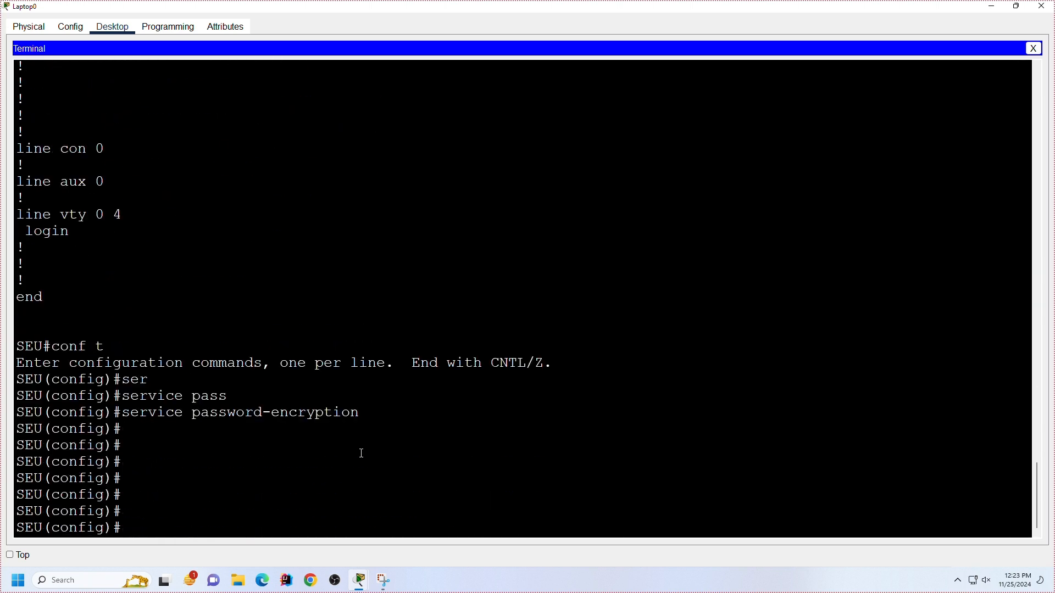
right_click(367, 502)
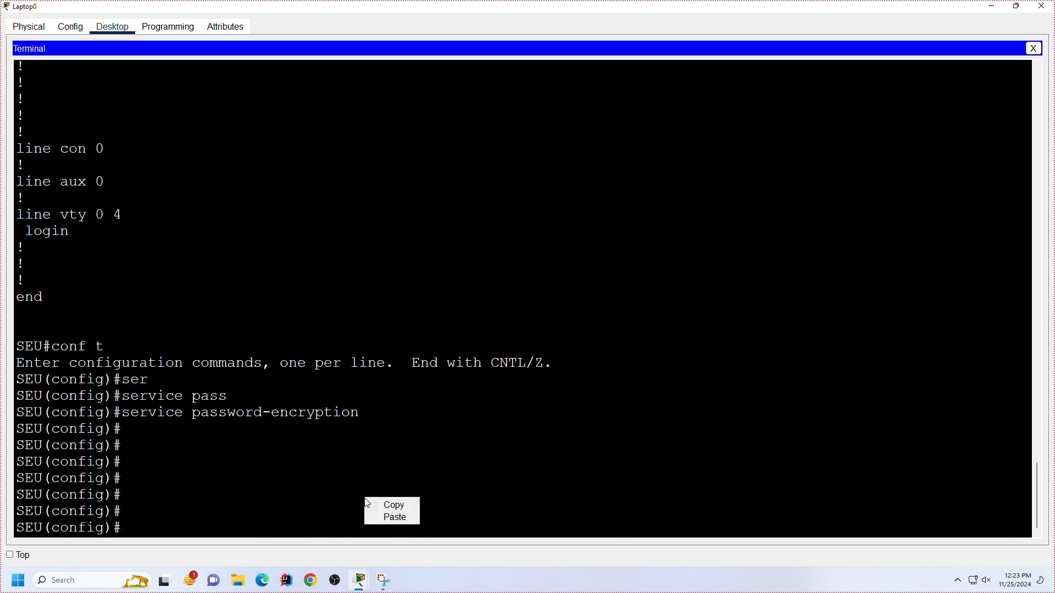
left_click(368, 518)
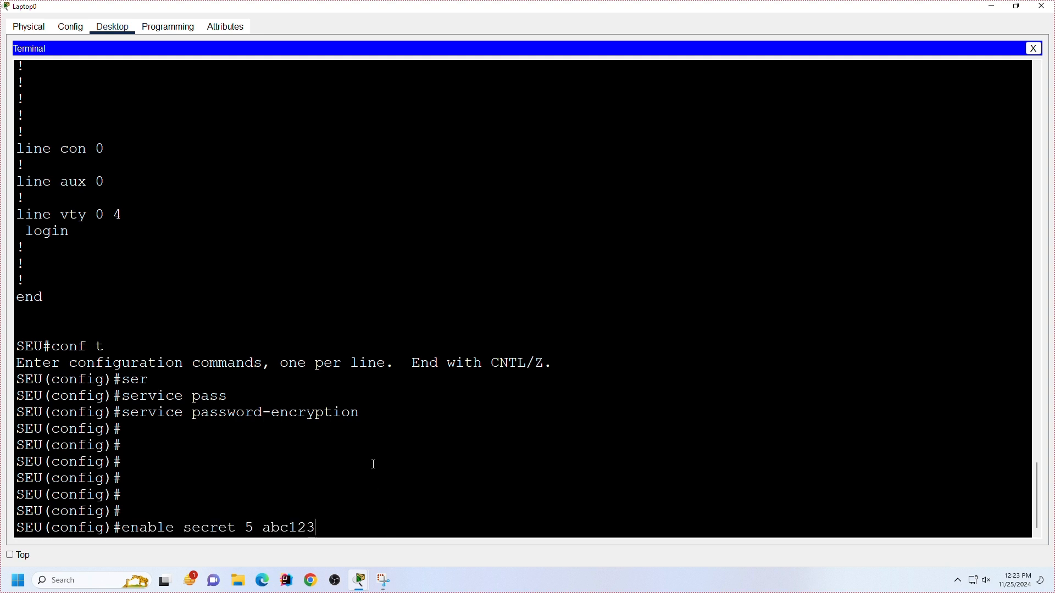
key("Home")
type("no")
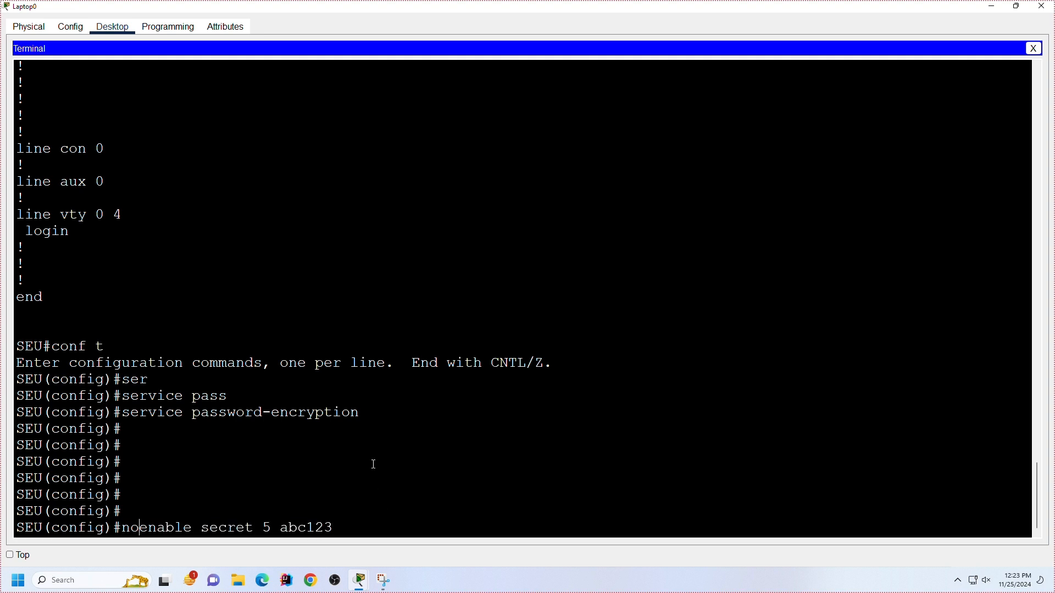
key("Return")
key("Return")
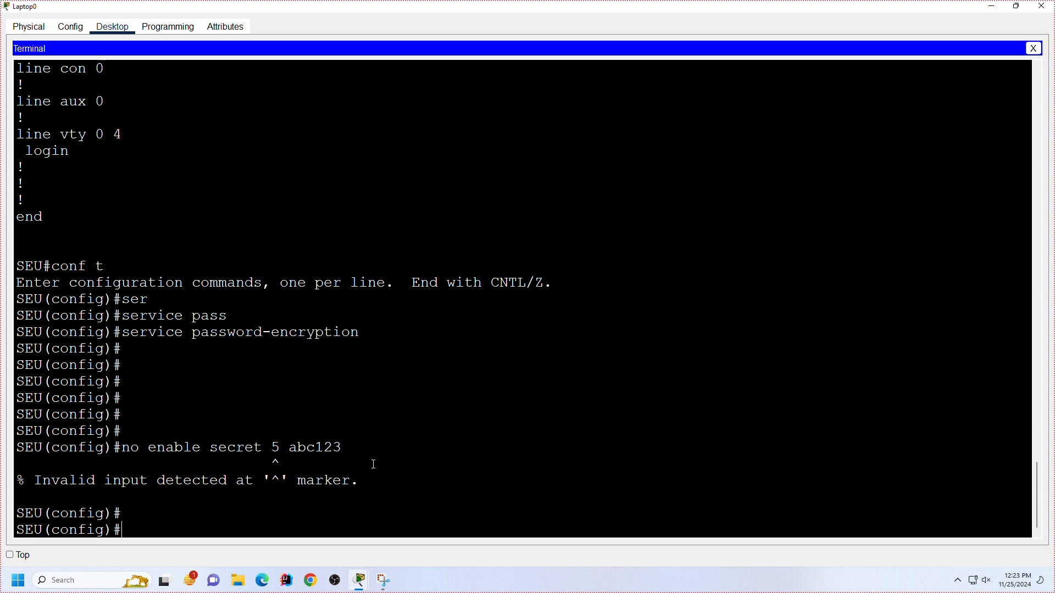
Step: Remove the router's enable secret with the no enable secret command
type("no pa")
type("n")
key("Tab")
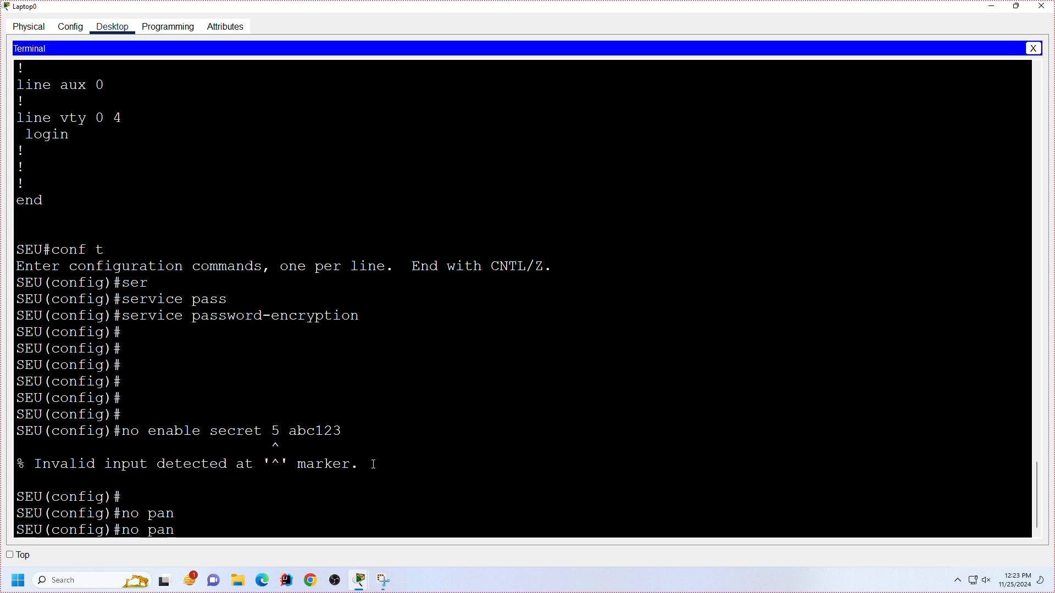
key("BackSpace")
key("BackSpace")
key("BackSpace")
type("en")
key("Tab")
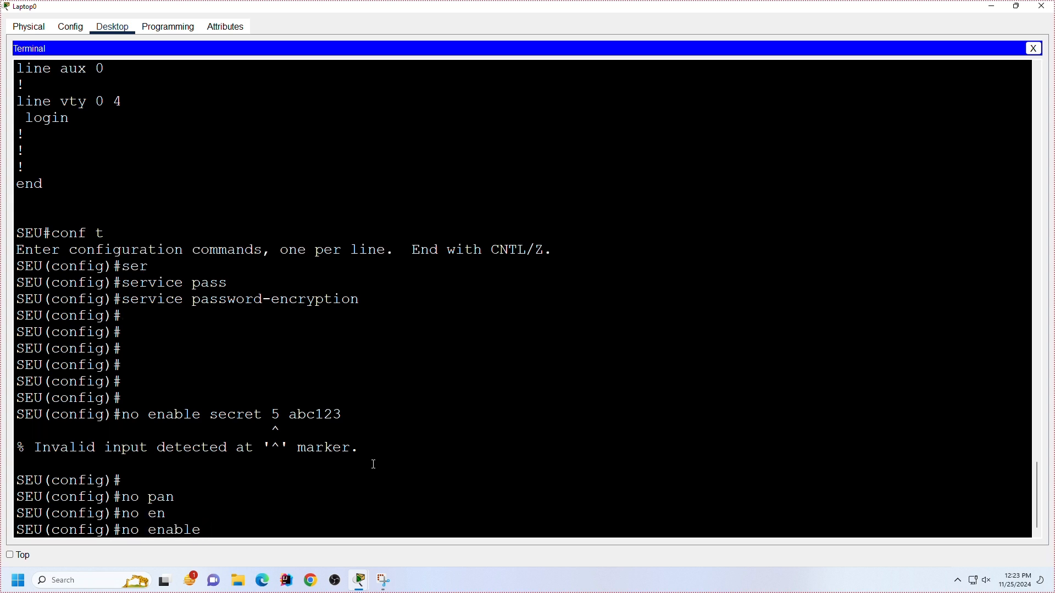
type("sec")
key("Tab")
key("Return")
key("Return")
key("Return")
key("Return")
key("Return")
key("Return")
key("Return")
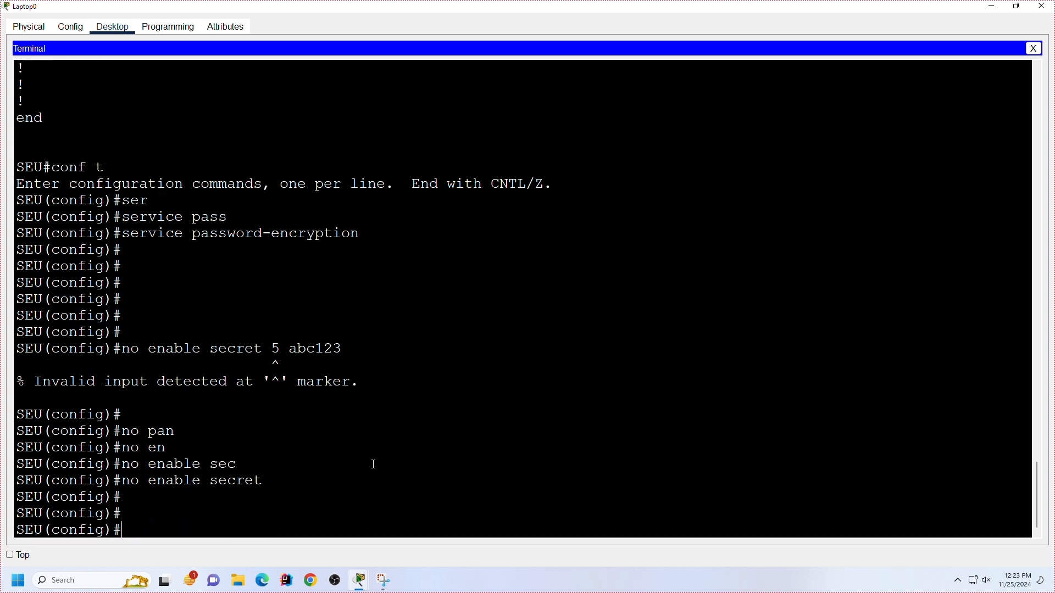
Step: Leave global configuration mode and return to the privileged EXEC prompt with ex
type("ex")
key("Return")
key("Return")
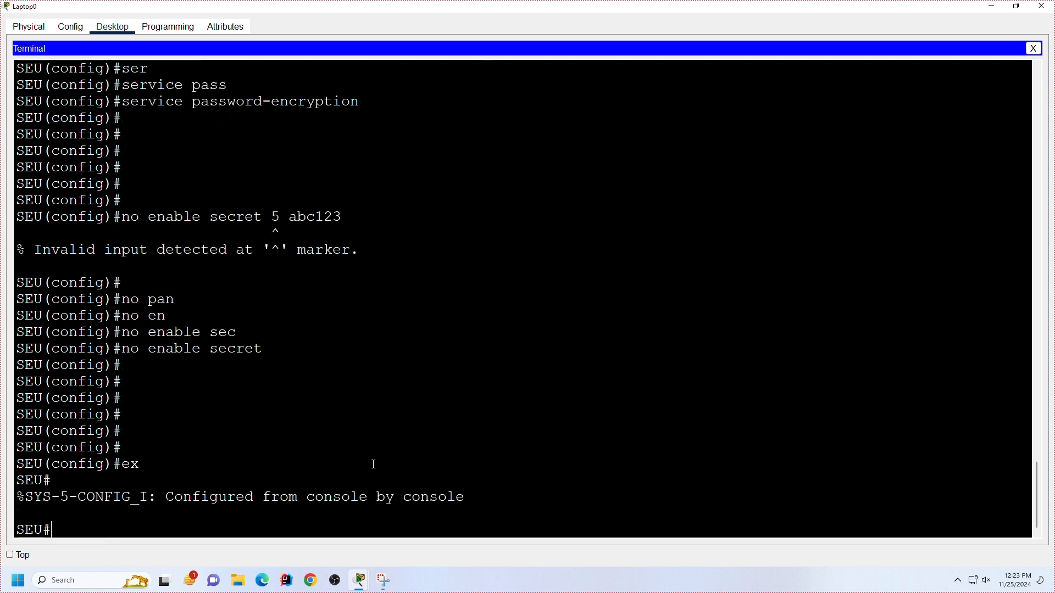
key("Return")
key("Return")
key("Return")
Step: Display the running configuration with show run and page through it to the end
type("sh")
key("Tab")
type("ru")
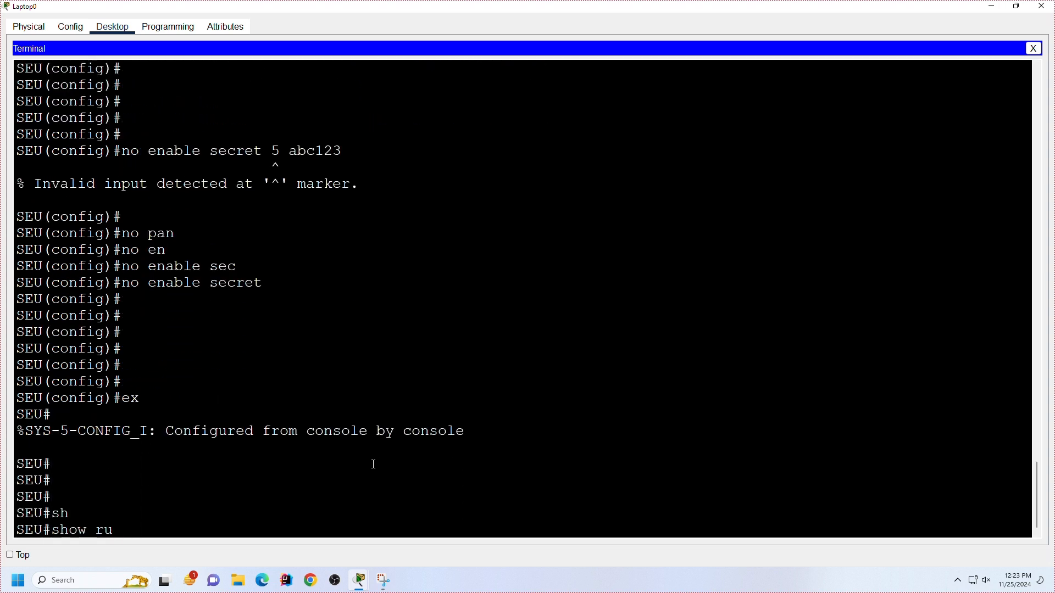
type("n")
key("Return")
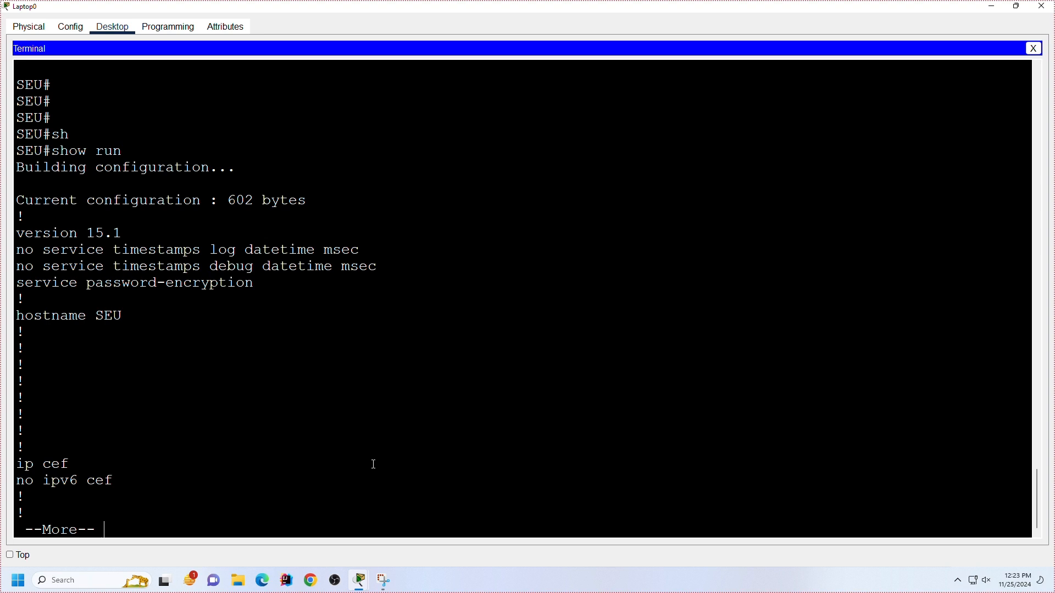
key("space")
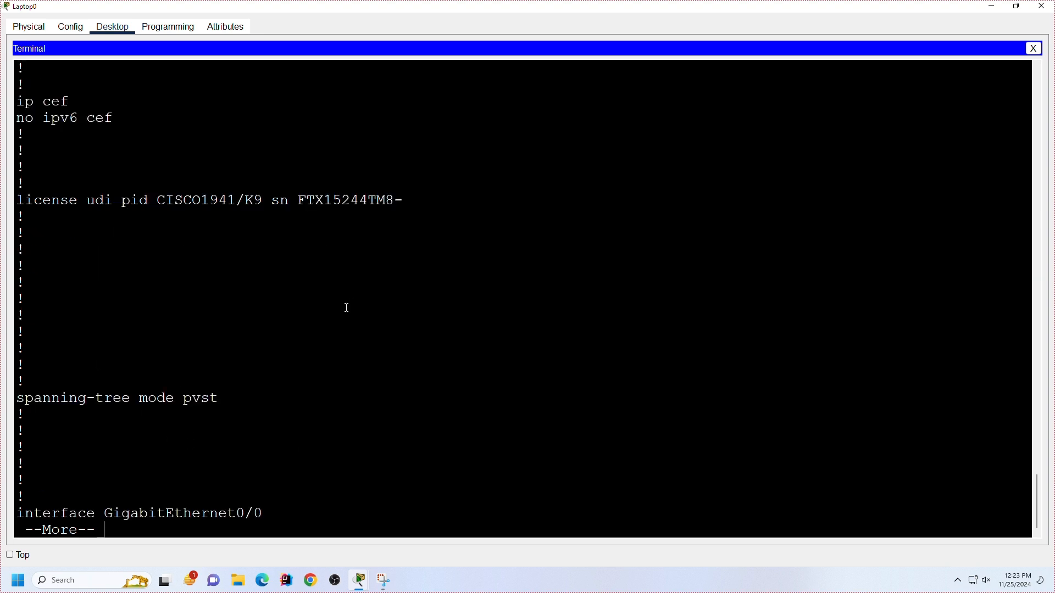
key("space")
key("space")
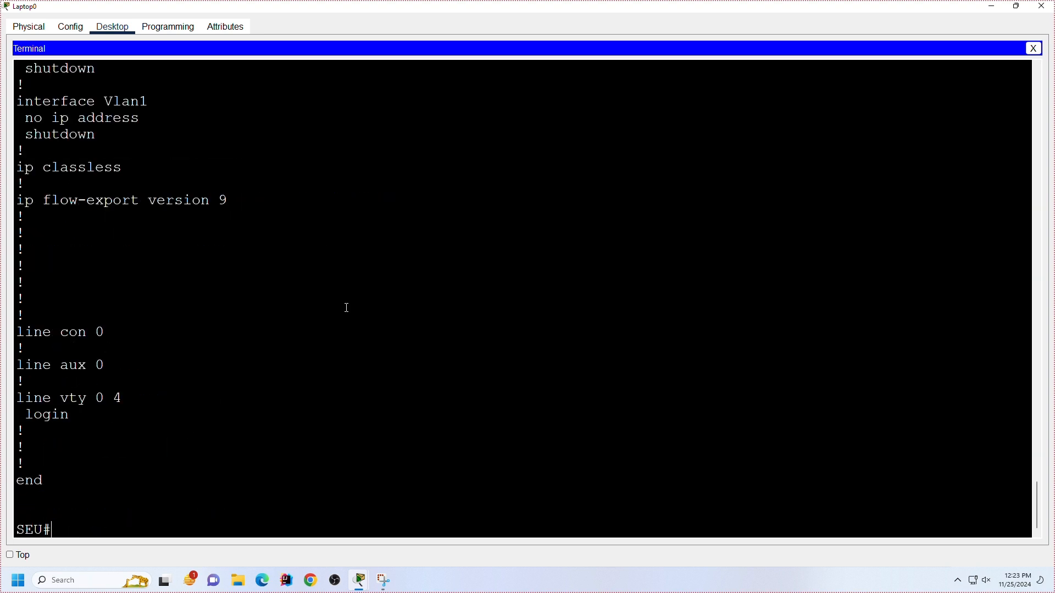
Step: Review the earlier console commands and highlight the no enable secret command
scroll(343, 317, "up", 20)
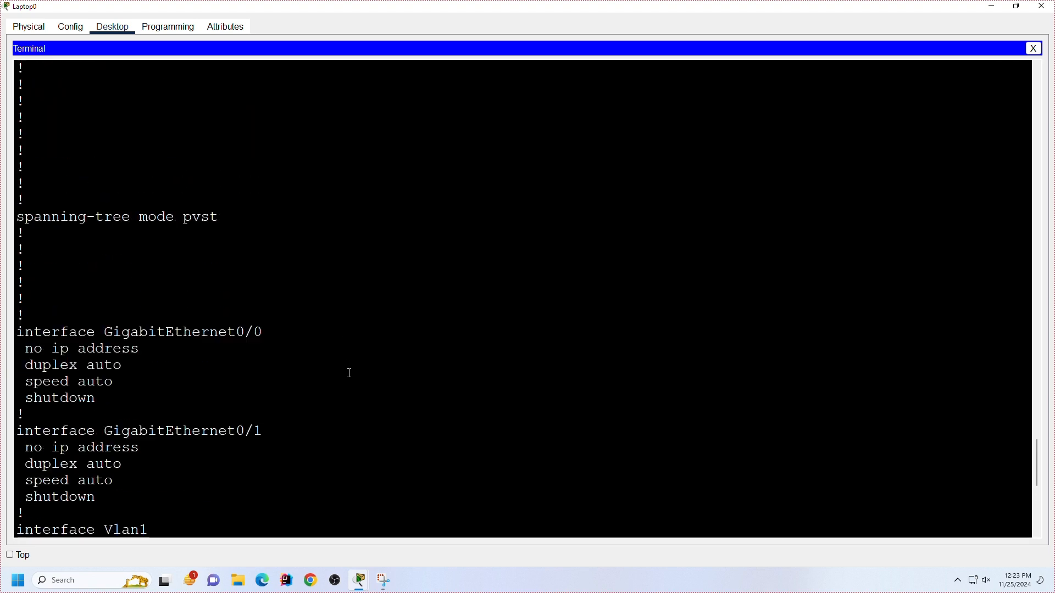
scroll(350, 373, "up", 12)
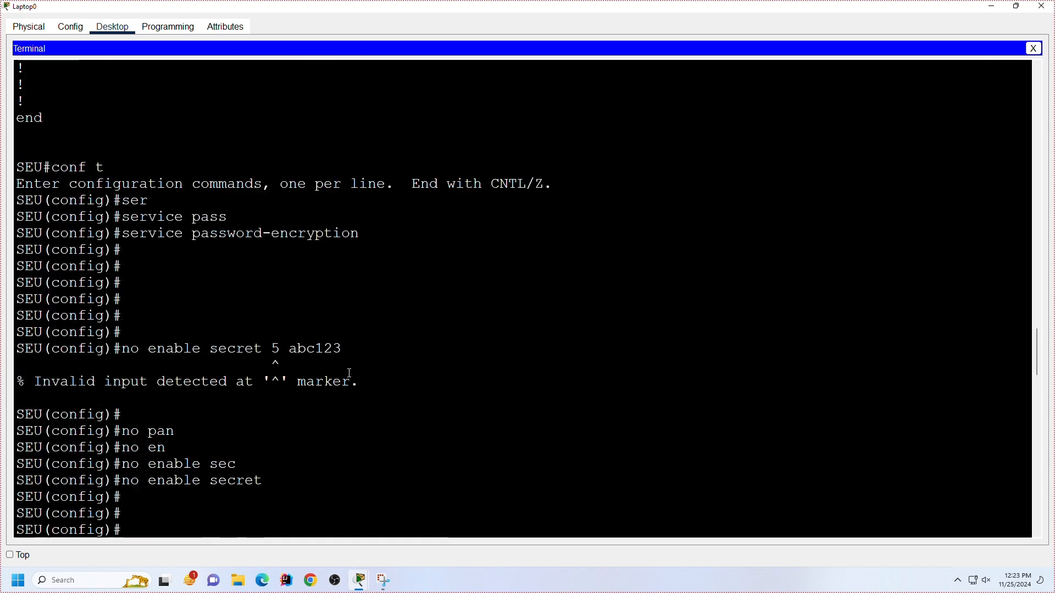
scroll(336, 408, "up", 1)
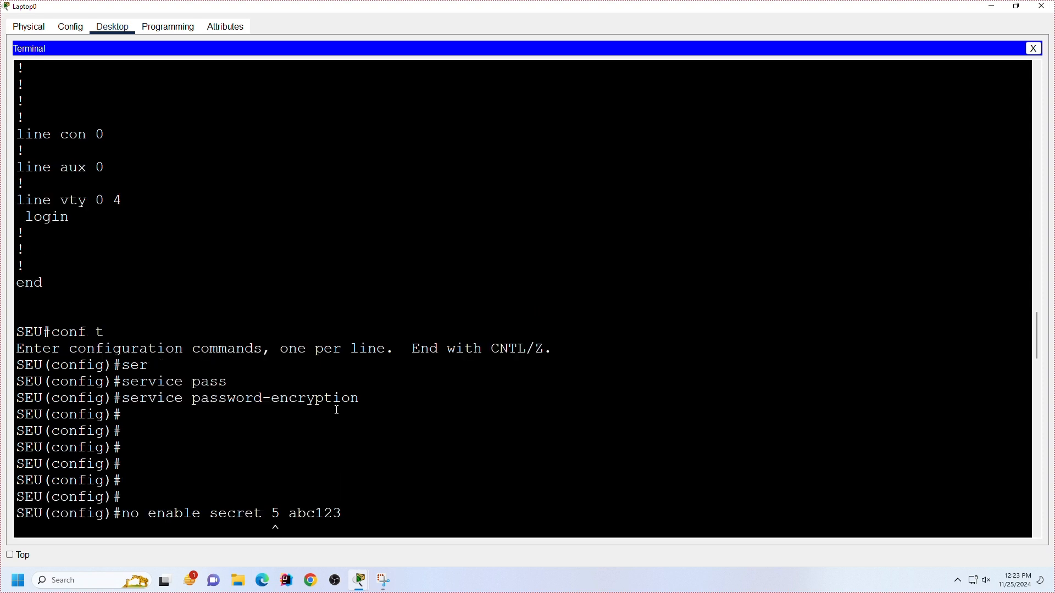
scroll(335, 417, "down", 5)
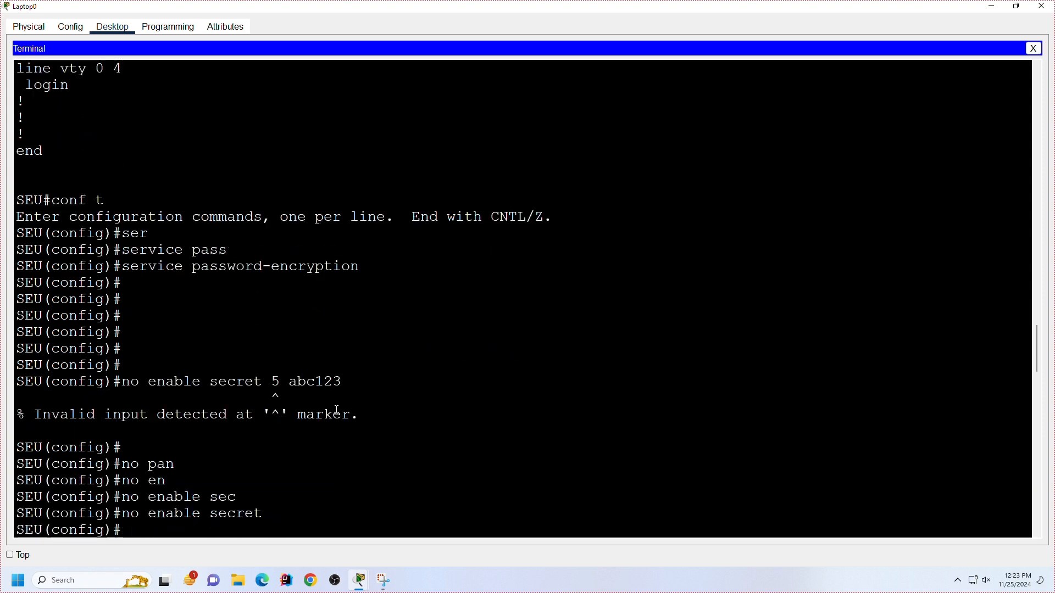
left_click_drag(294, 448, 113, 447)
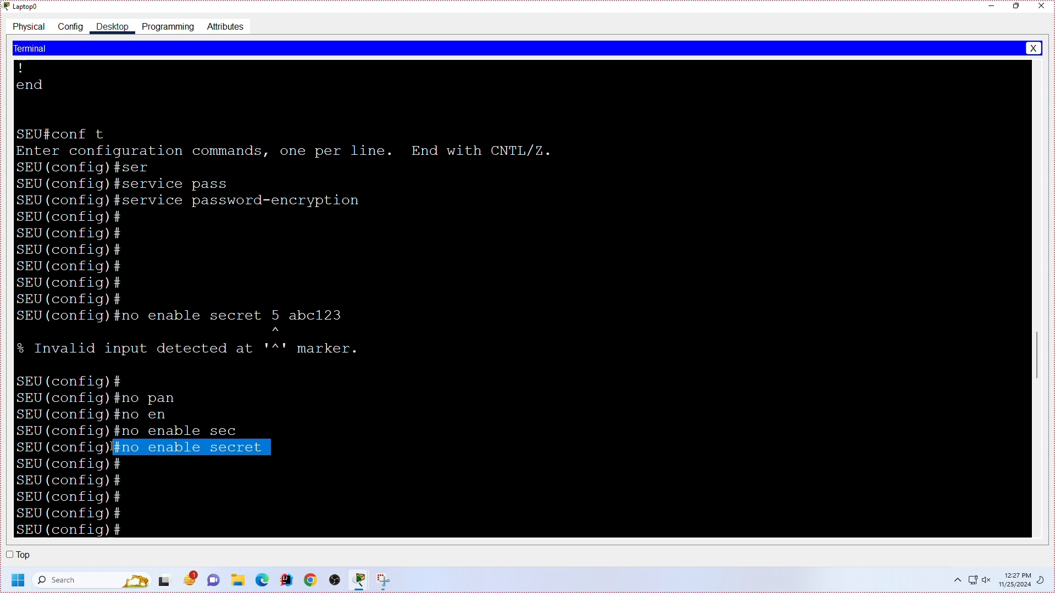
Step: Run the enable command at the SEU privileged EXEC prompt
key("Return")
key("Return")
key("Return")
key("Return")
key("Return")
key("Return")
key("Return")
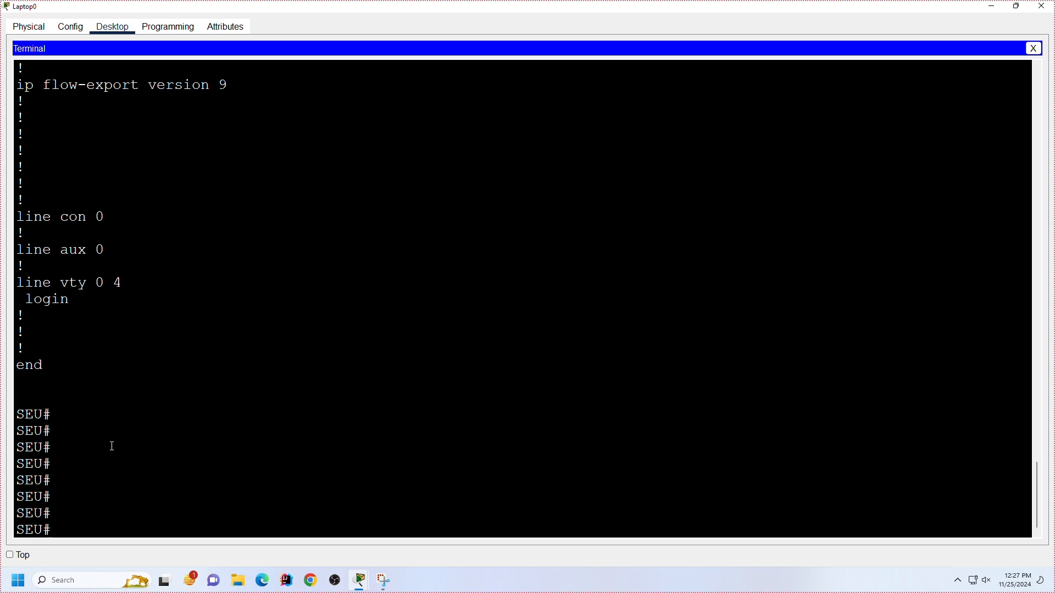
type("en")
key("Tab")
key("Return")
key("Return")
key("Return")
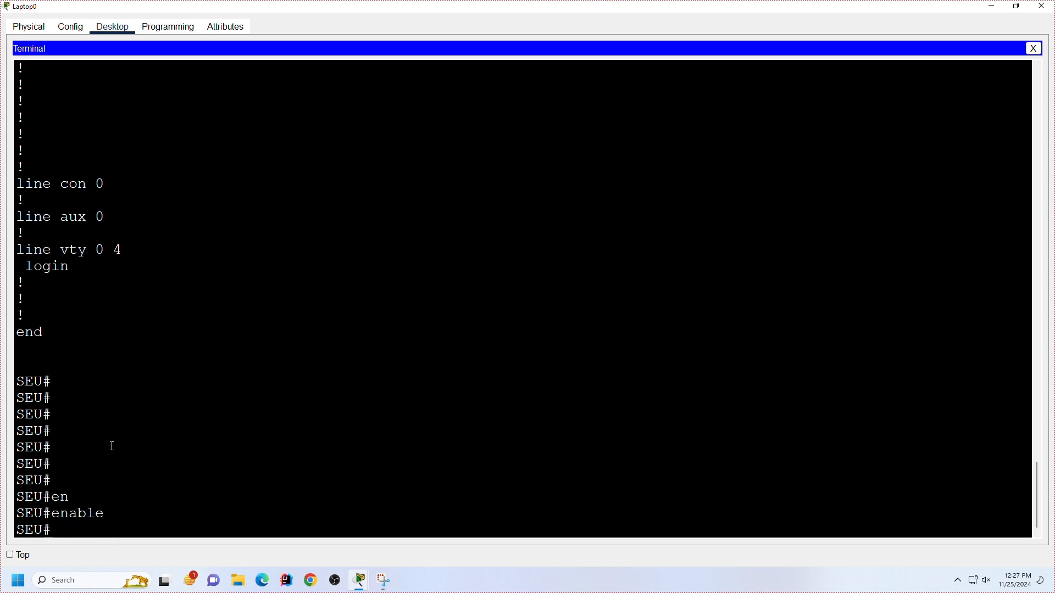
key("Return")
Step: Enter global configuration mode with conf t
key("Return")
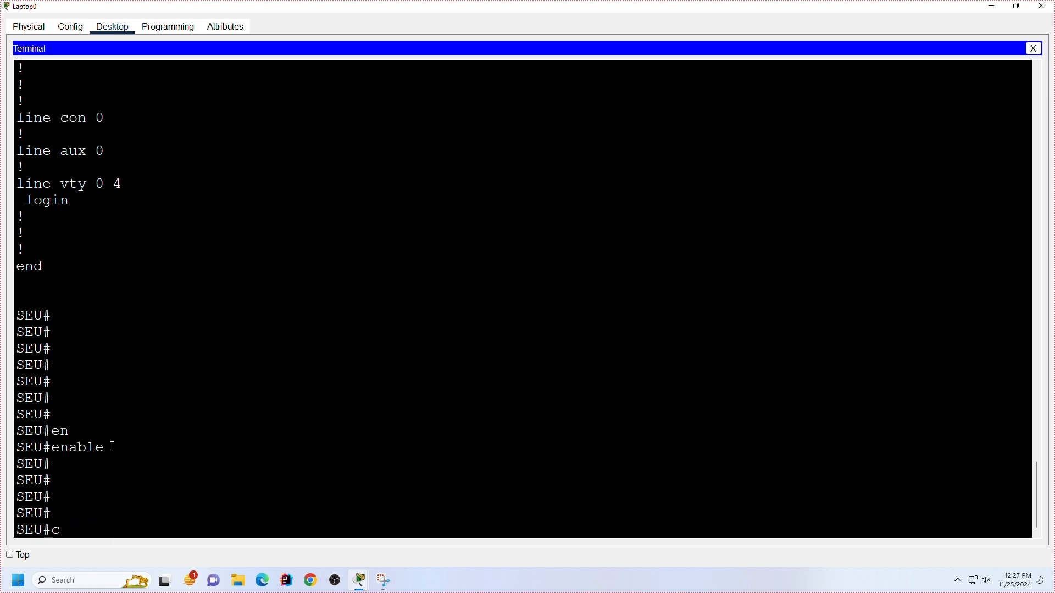
type("conf t")
key("Return")
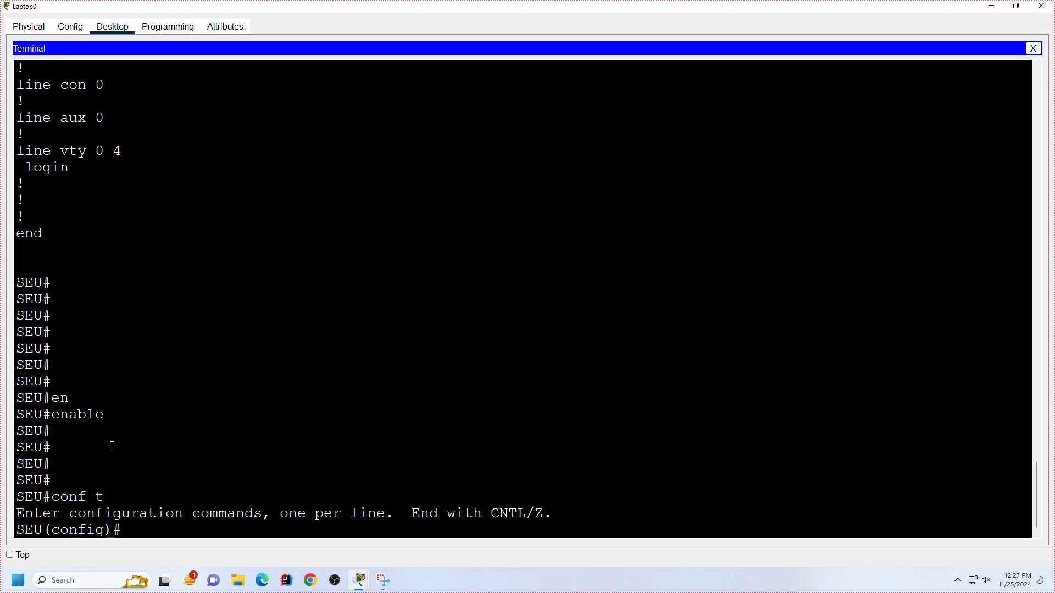
key("Return")
key("Return")
key("Return")
Step: Start the enable secret command in global configuration mode and list its available options with the ? help
type("en")
key("Tab")
type("a")
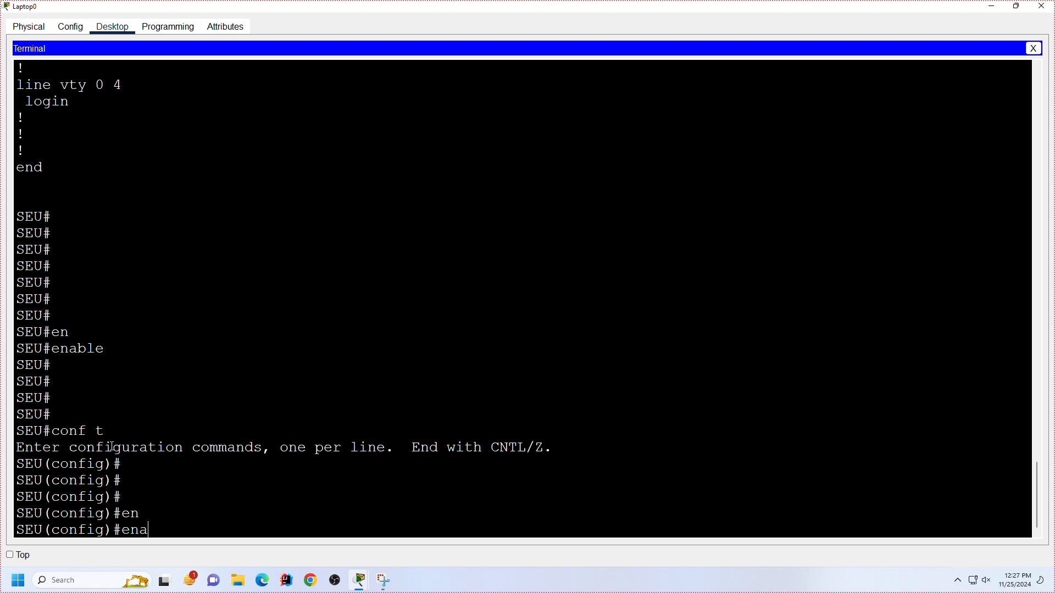
key("Tab")
type("sec")
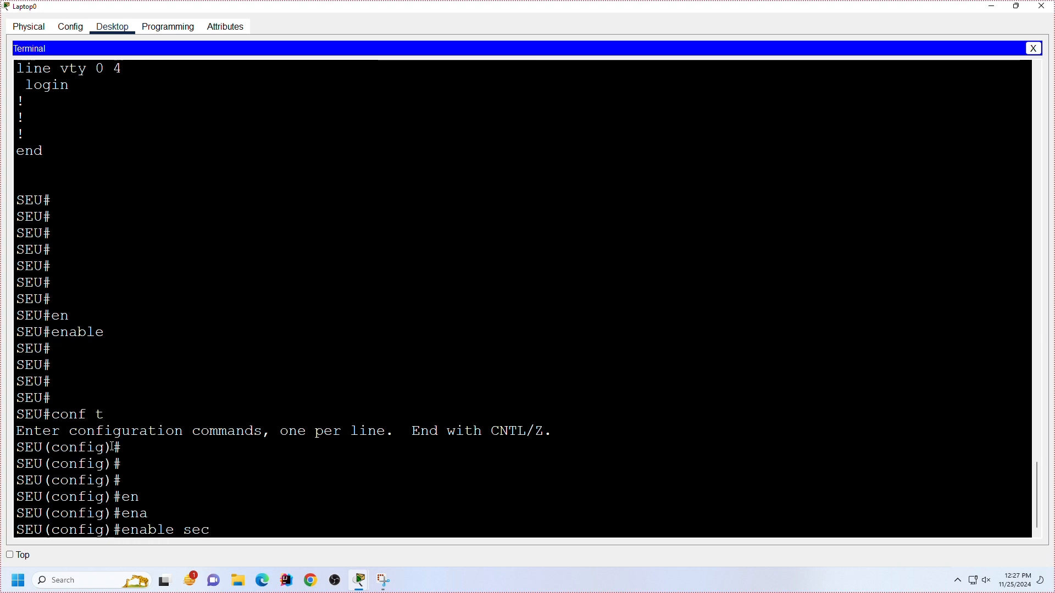
key("Tab")
type("?")
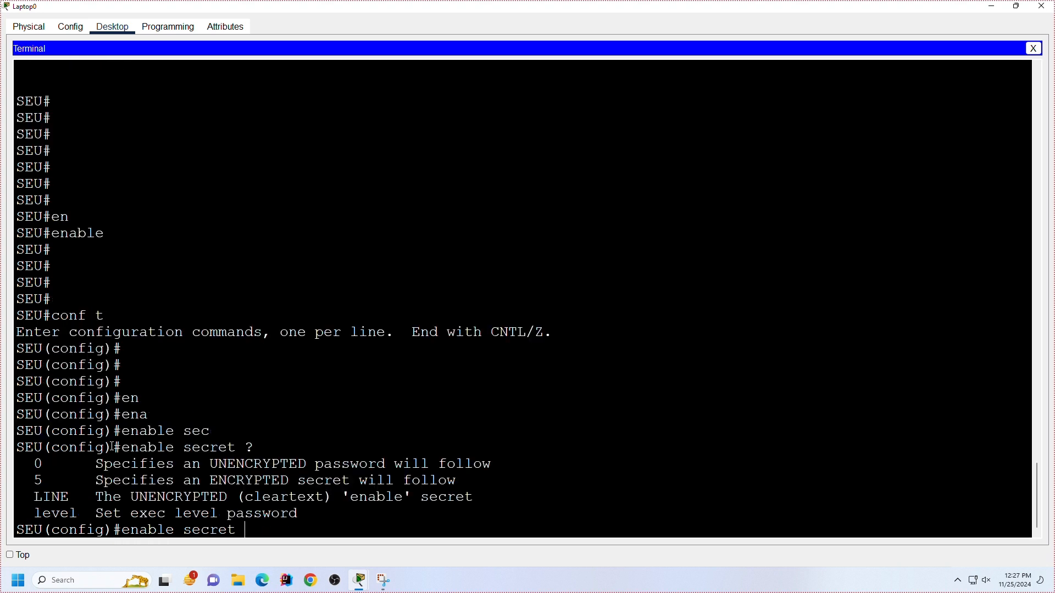
type("5")
Step: Check the context help for enable secret 5 and for enable secret 15 as alternative forms of the command
key("Tab")
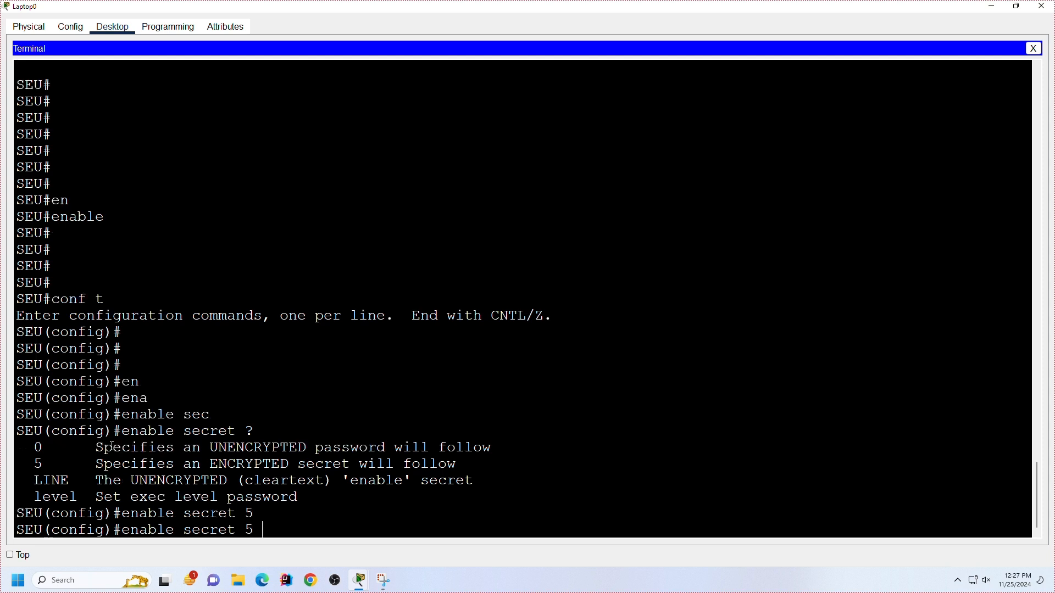
type("15")
key("Tab")
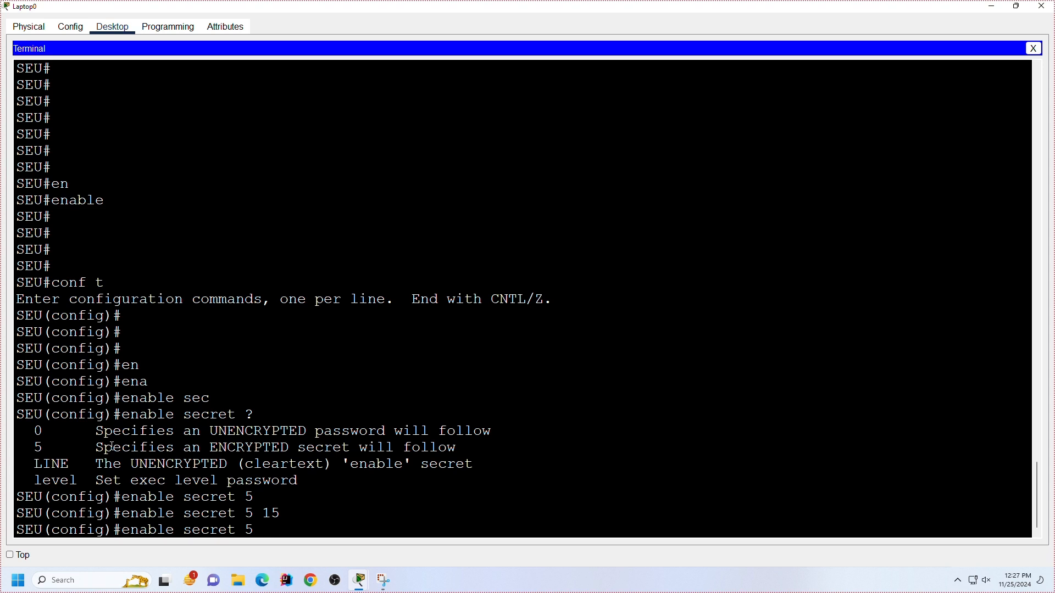
type("?")
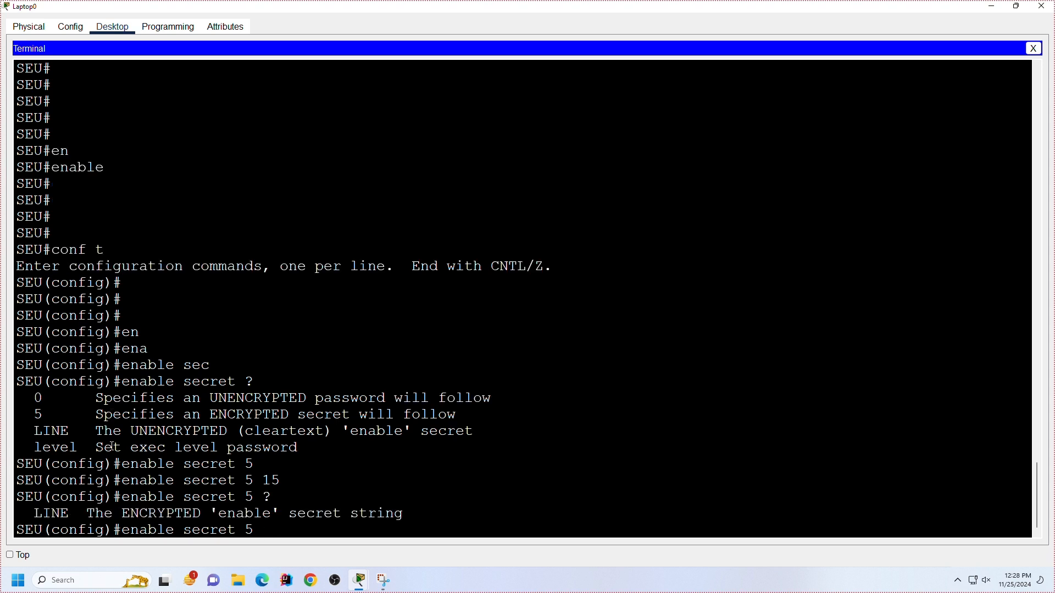
key("BackSpace")
key("BackSpace")
type("15")
key("Tab")
type("?")
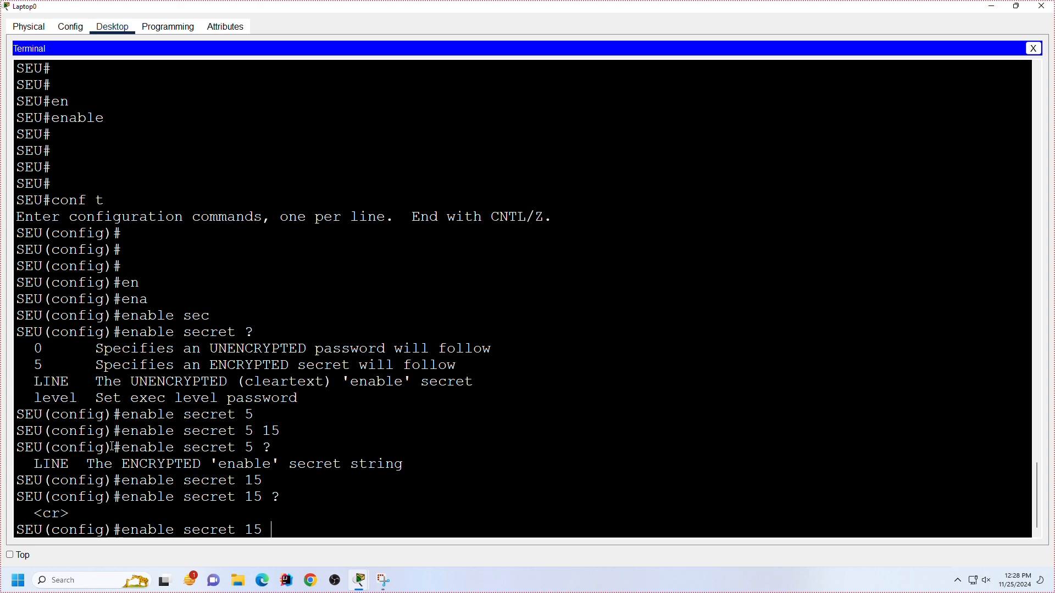
Step: Change the command to enable secret level 15 and list the options that can follow it
key("BackSpace")
key("BackSpace")
type("lev")
key("Tab")
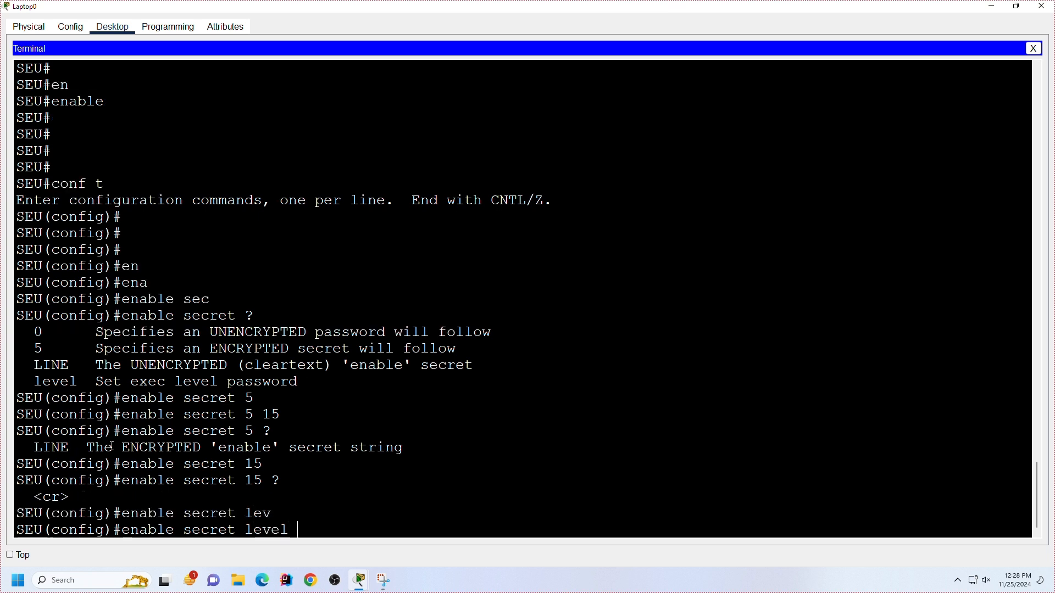
type("15 ?")
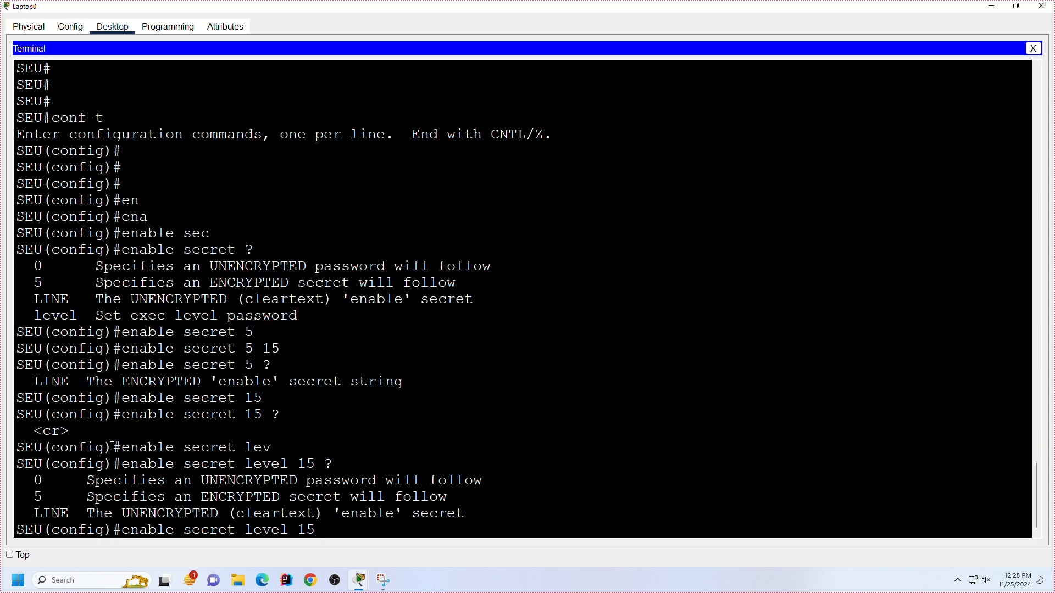
type("5")
Step: Add encryption type 5 to the enable secret level 15 command, try auto-completing li, and remove that fragment
key("Tab")
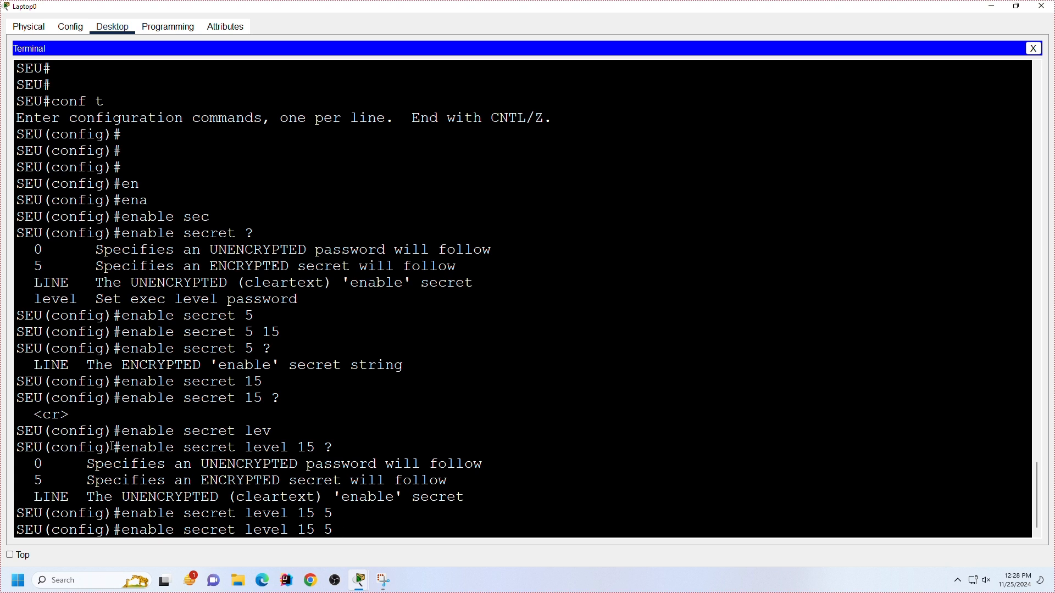
type("li")
key("Tab")
key("Tab")
key("Tab")
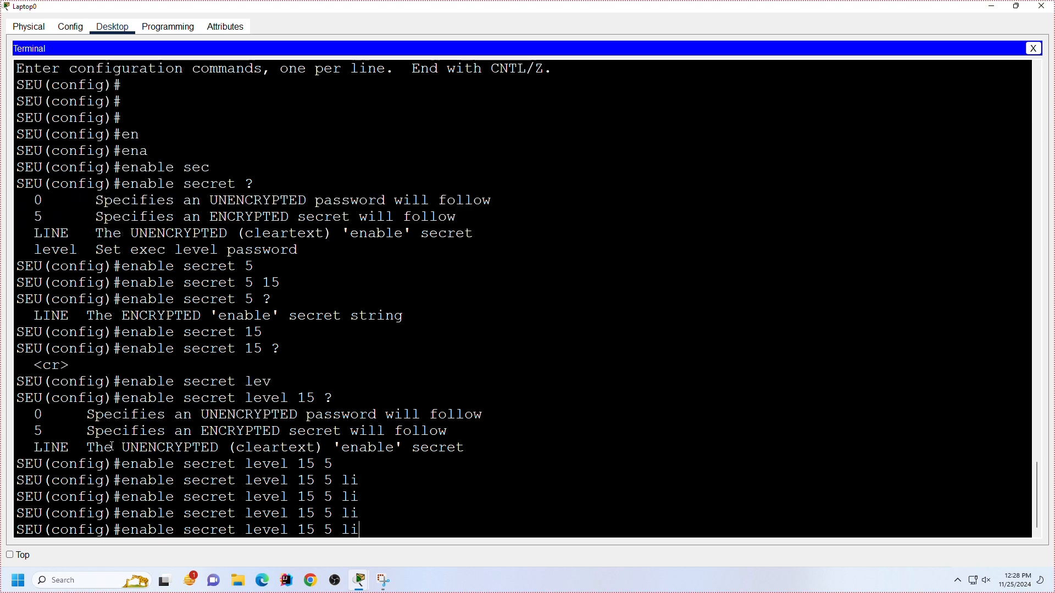
key("BackSpace")
key("BackSpace")
Step: Add the secret password to enable secret level 15 5, check the remaining options, and execute the command
type("abc123")
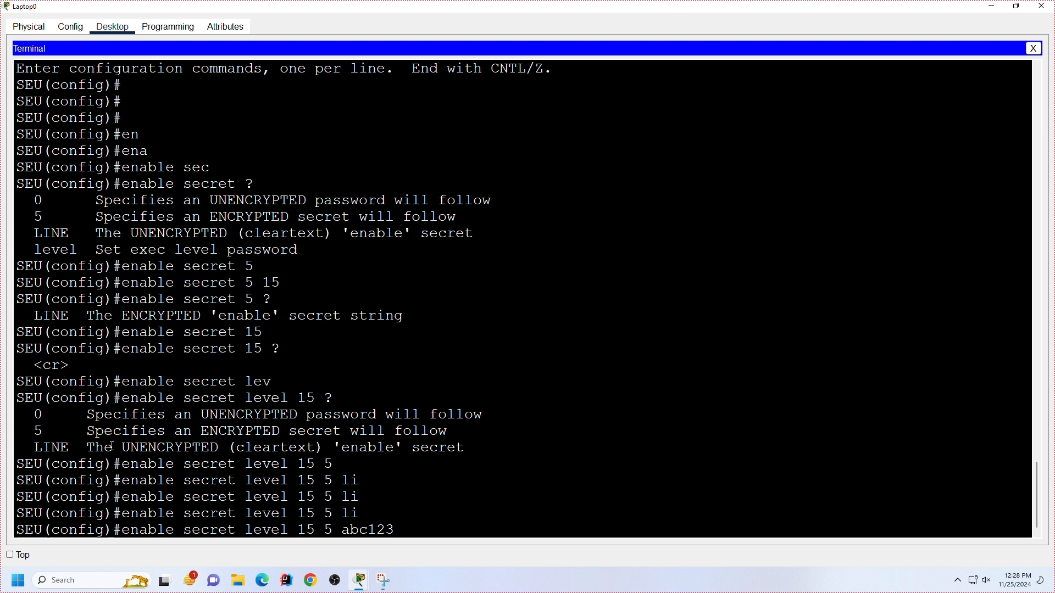
type("?")
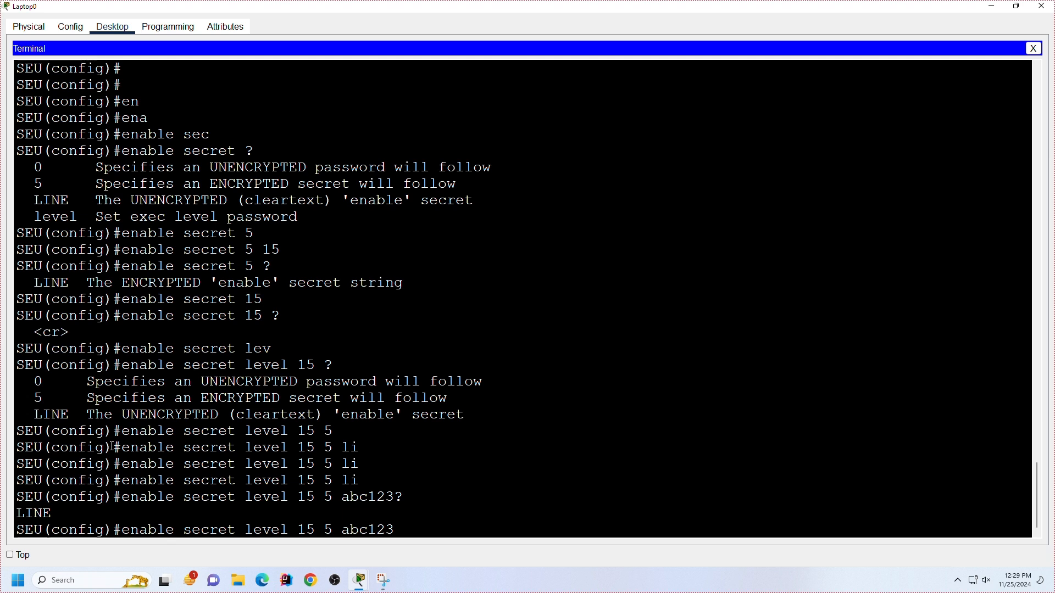
type(" ?")
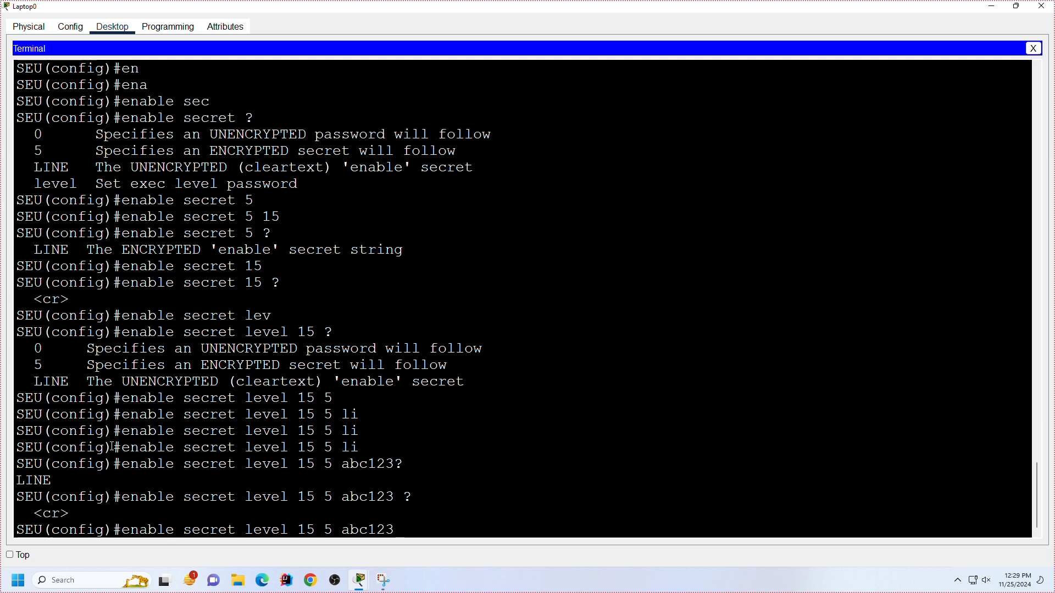
key("Tab")
key("Tab")
key("Tab")
key("Tab")
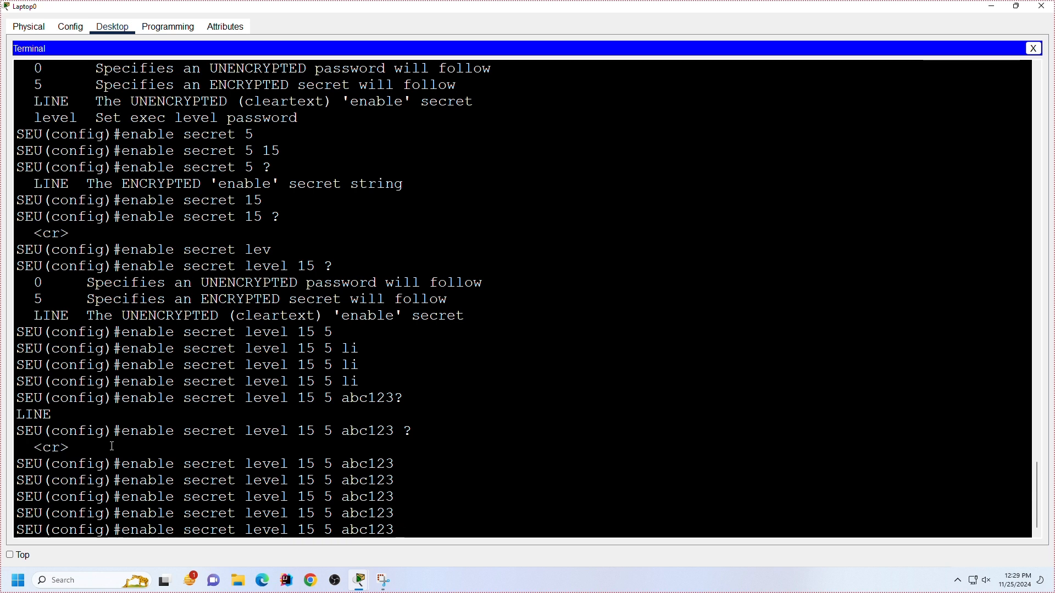
key("Return")
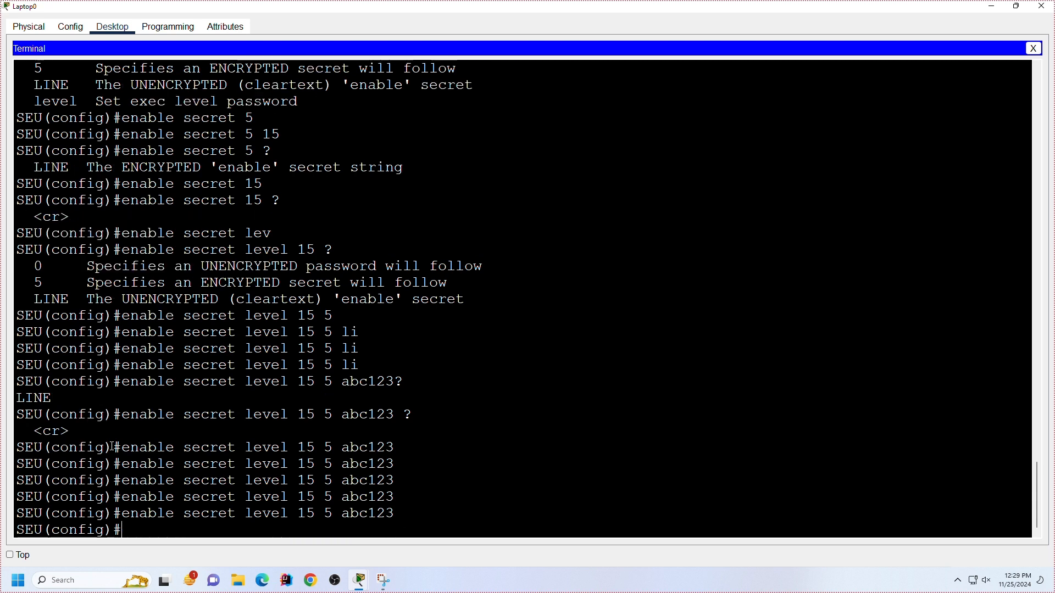
key("Return")
key("Return")
key("Return")
key("Return")
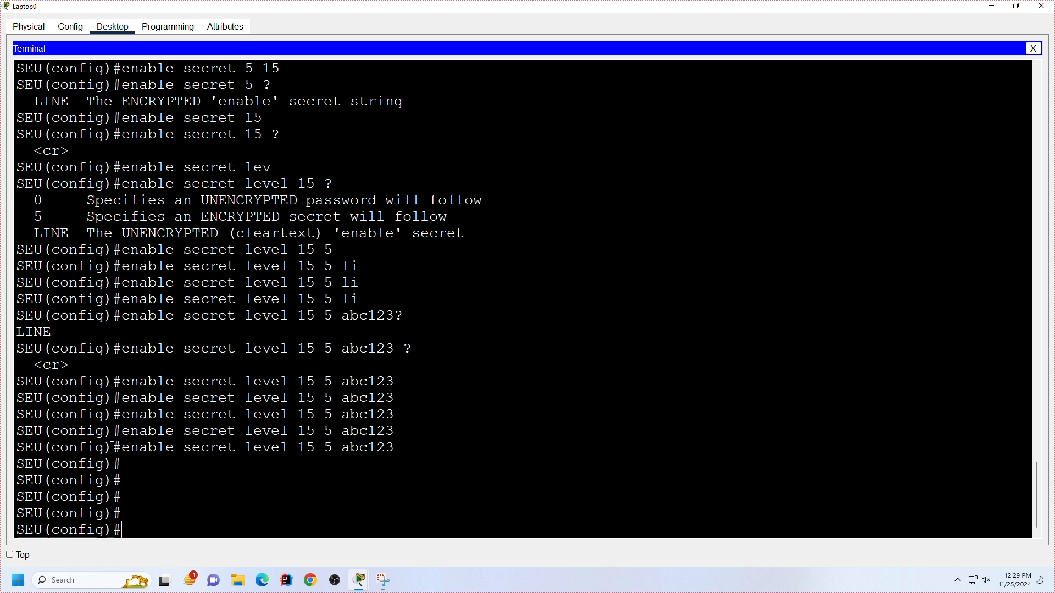
Step: Save the running configuration from global configuration mode with do wr
type("do wr")
key("Return")
Step: Exit configuration mode and log out of the console session with ex, and start a fresh session
key("Return")
key("Return")
key("Return")
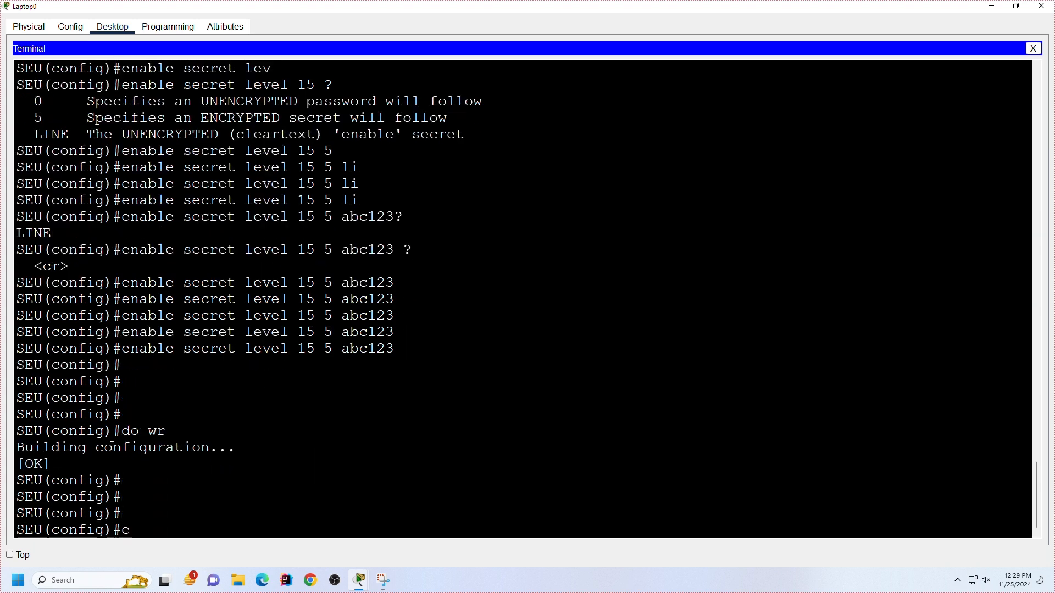
type("ex")
key("Return")
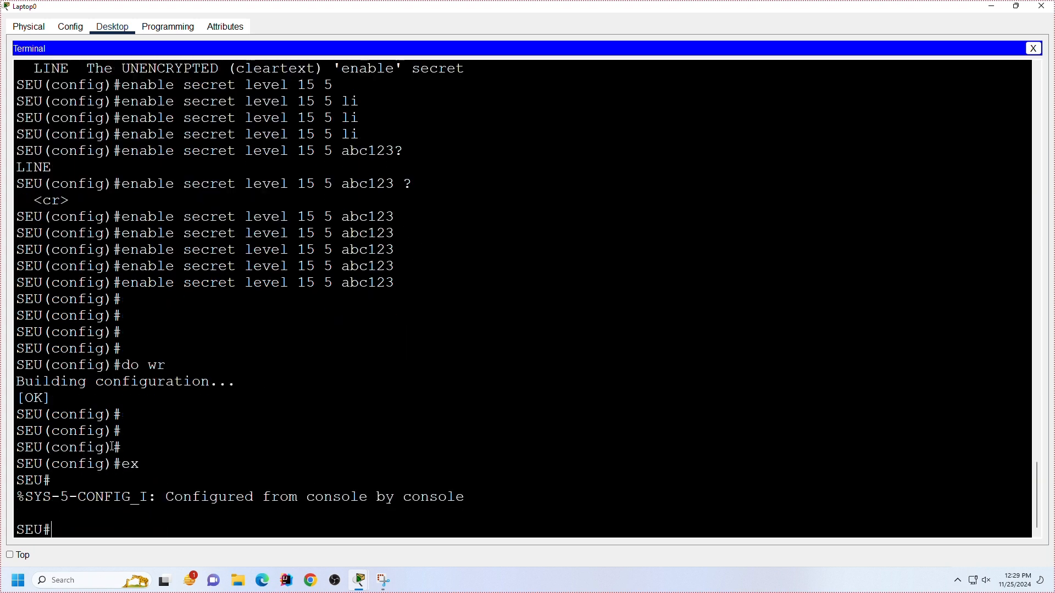
type("ex")
key("Return")
key("Return")
Step: Try to enter privileged EXEC mode with en, answering each prompt for the enable password
type("en")
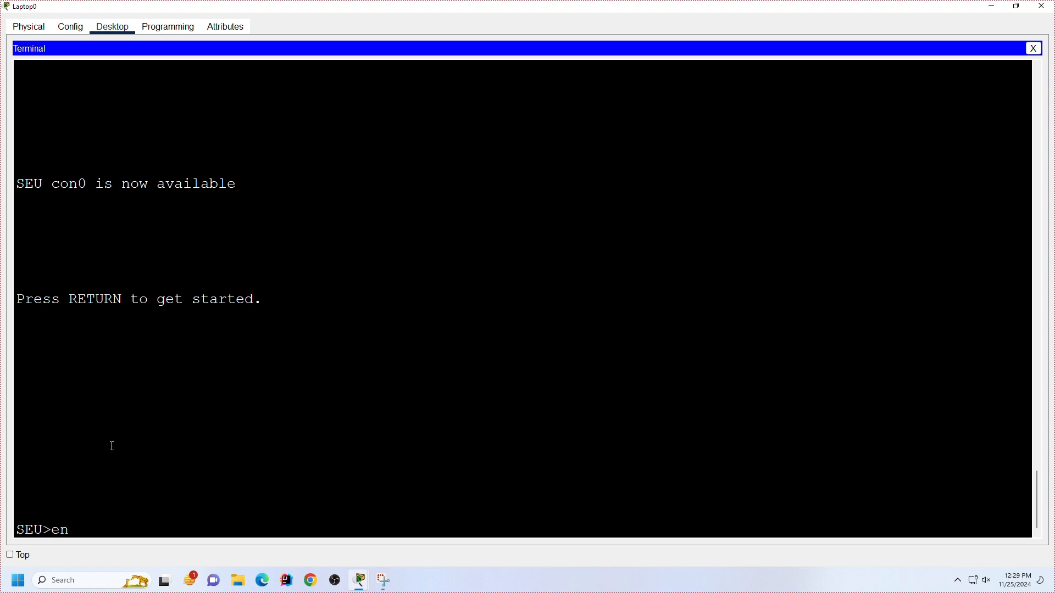
key("Return")
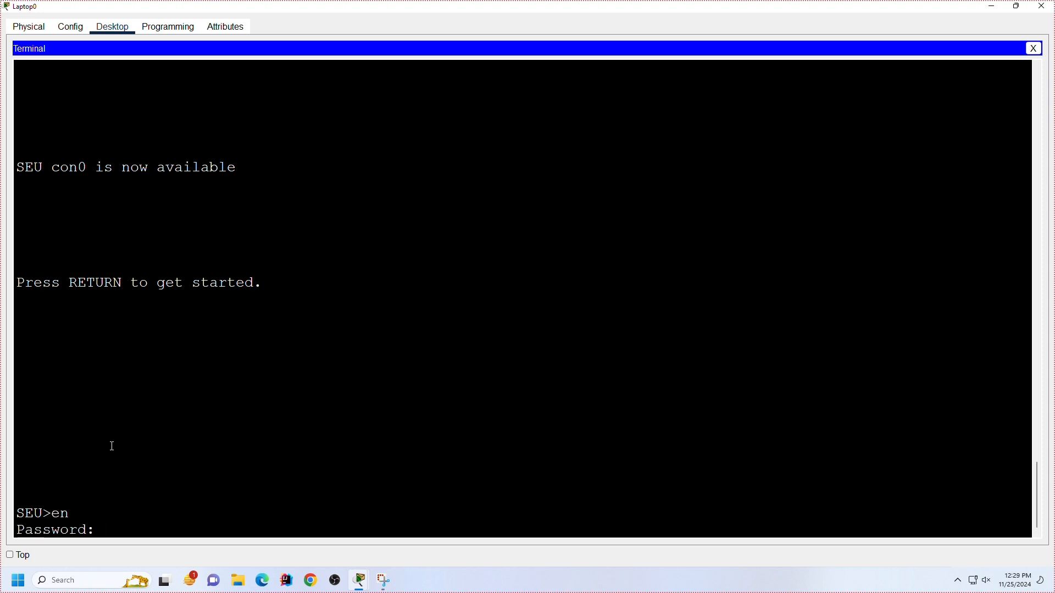
key("Return")
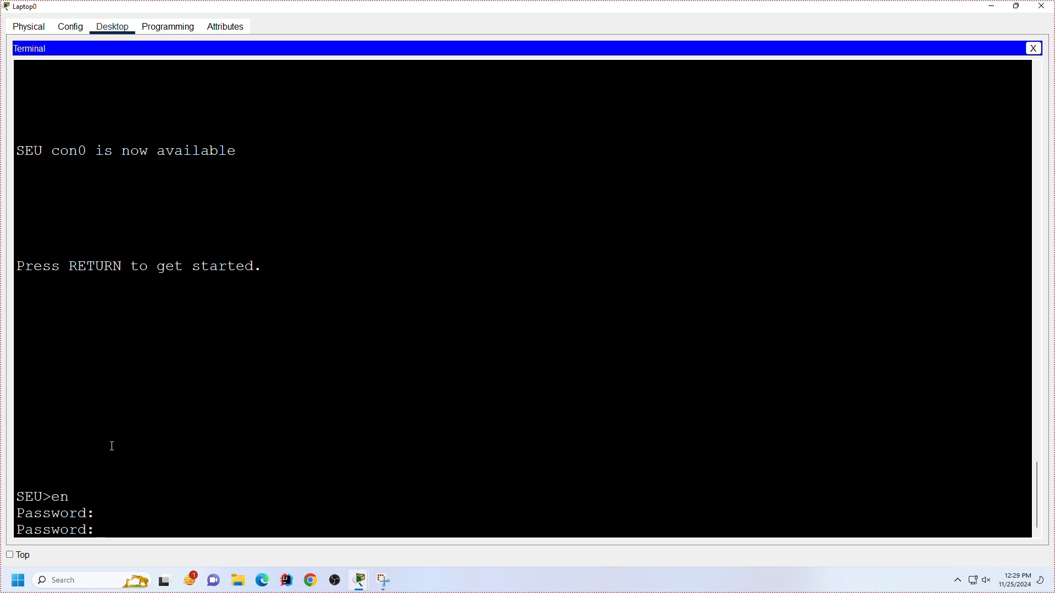
key("Return")
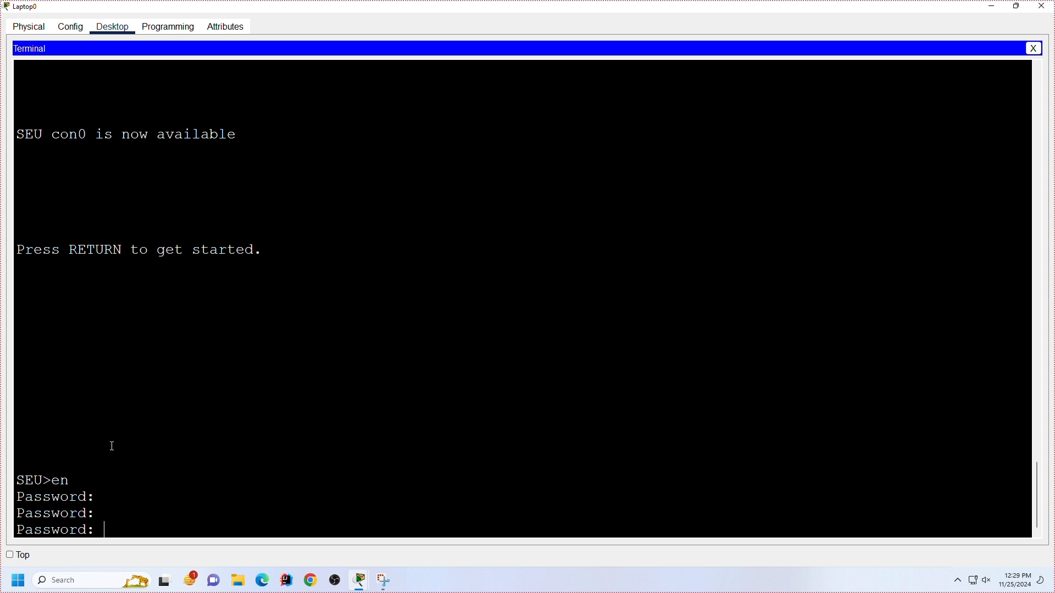
key("Return")
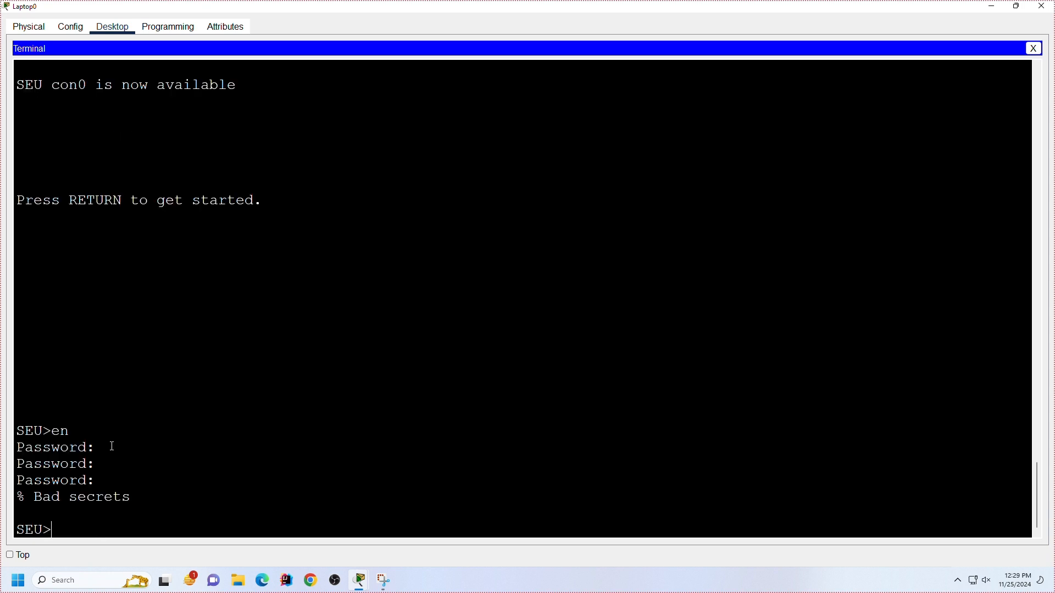
key("Return")
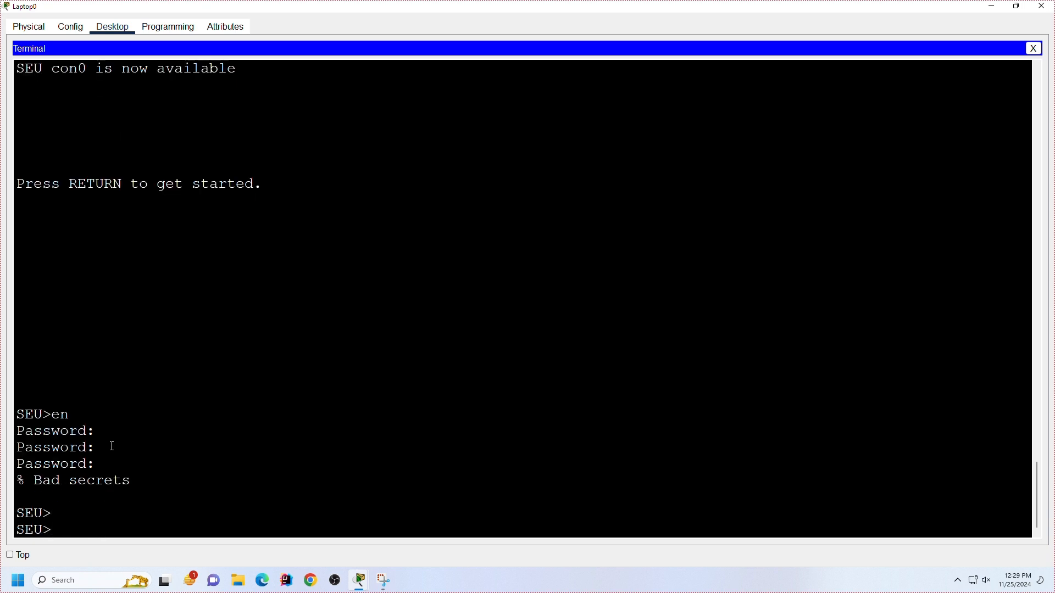
Step: Try auto-completing enable sec at the user prompt, check the help for enable, and run enable again
type("en")
key("Tab")
type("sec")
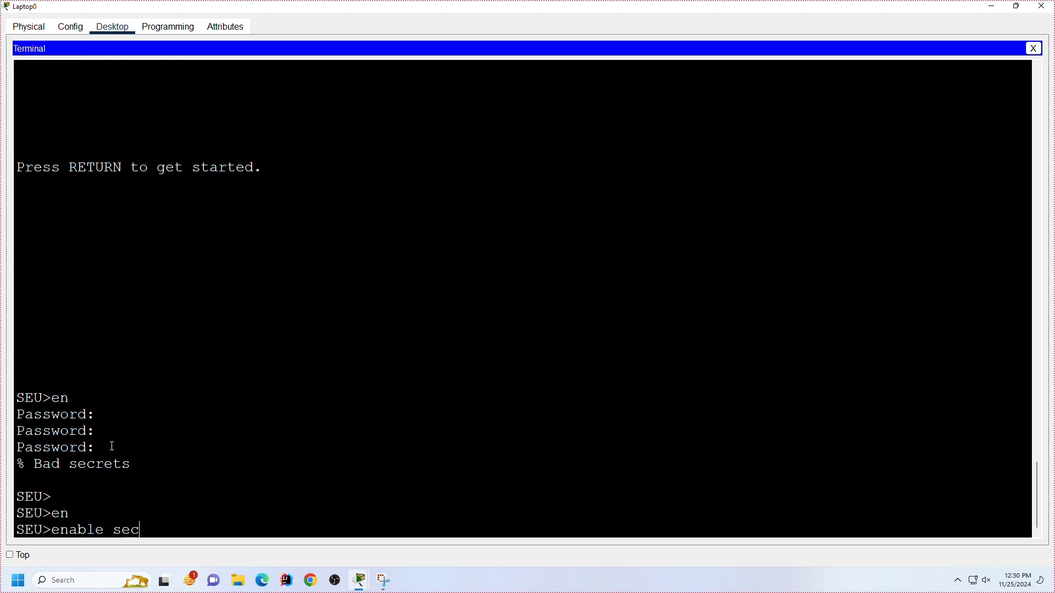
key("Tab")
key("Tab")
key("BackSpace")
key("BackSpace")
key("BackSpace")
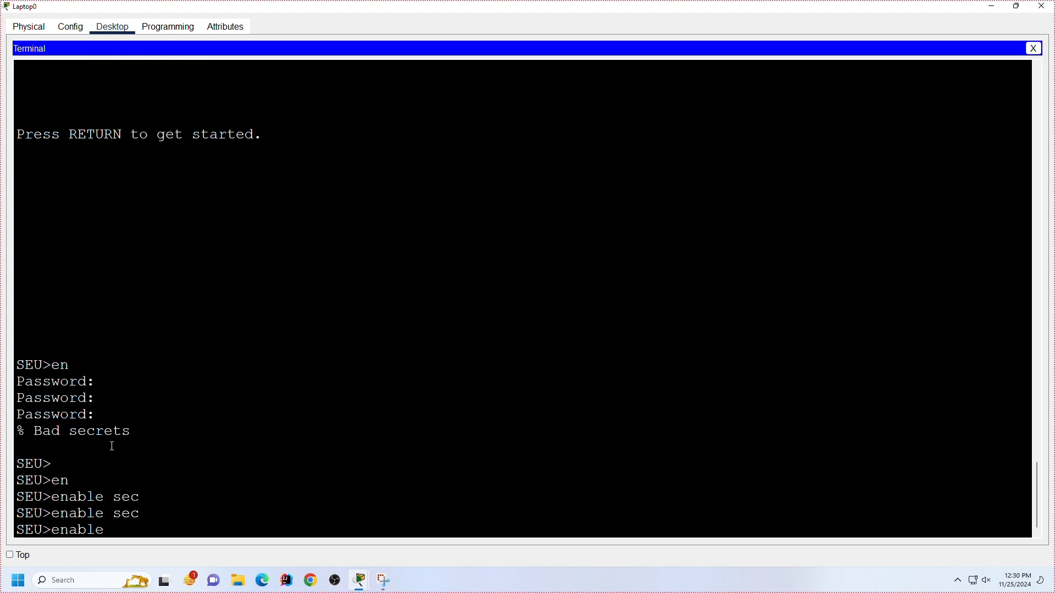
key("BackSpace")
type("?")
key("Return")
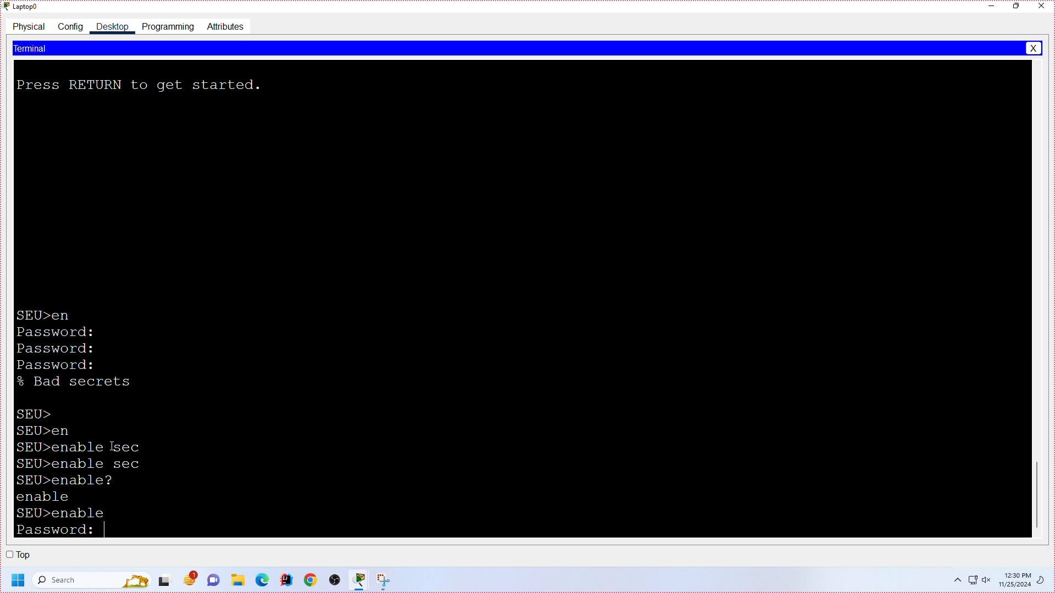
Step: Close the Terminal and the Laptop0 window, and open Router0's global settings
left_click(1034, 49)
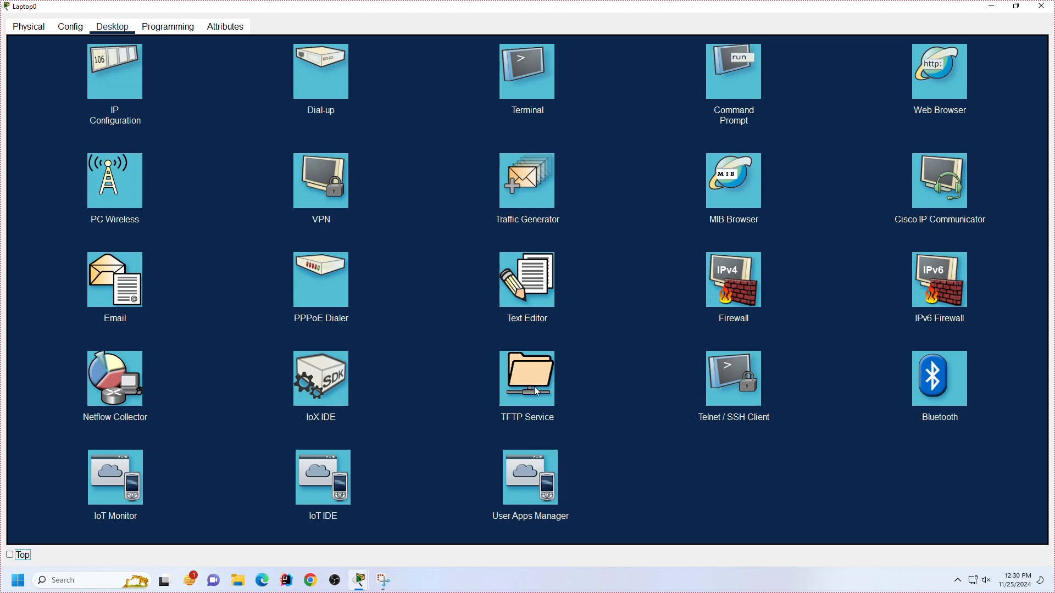
left_click(1042, 6)
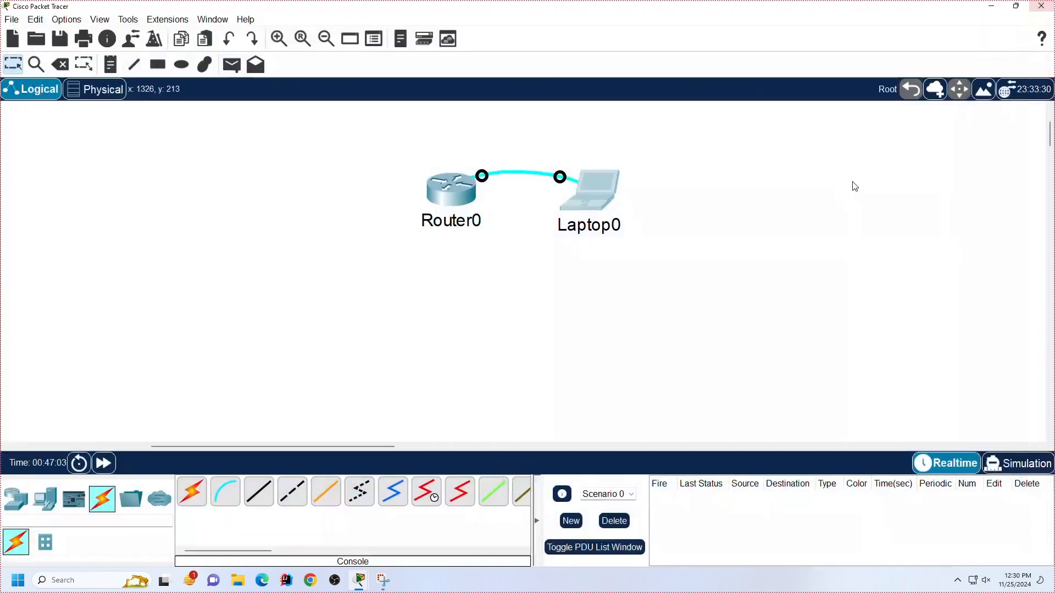
left_click(477, 196)
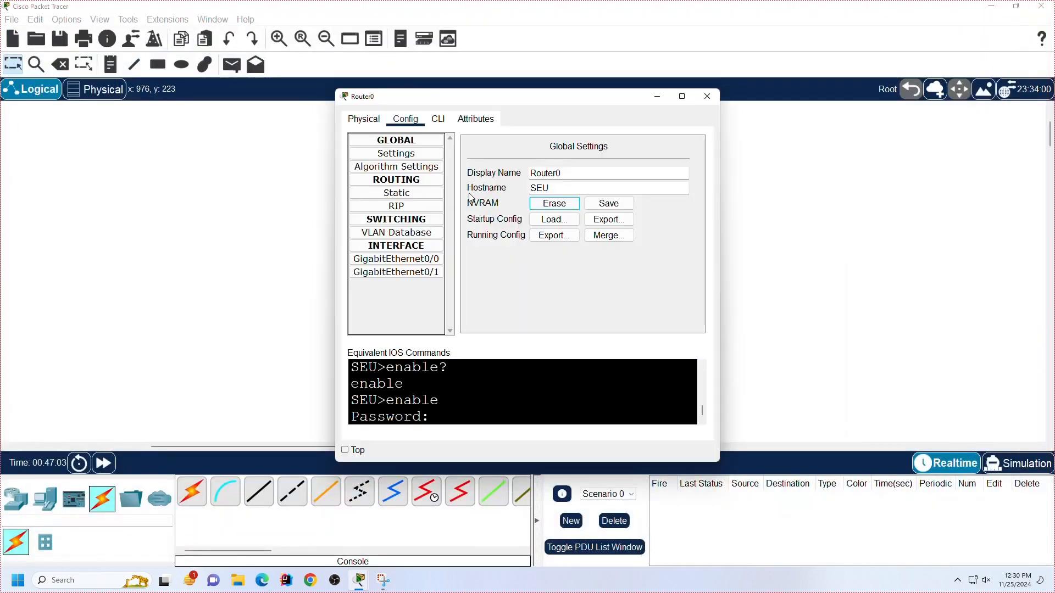
Step: Erase Router0's NVRAM, confirm the erasure, and close the router's window
left_click(547, 212)
left_click(532, 302)
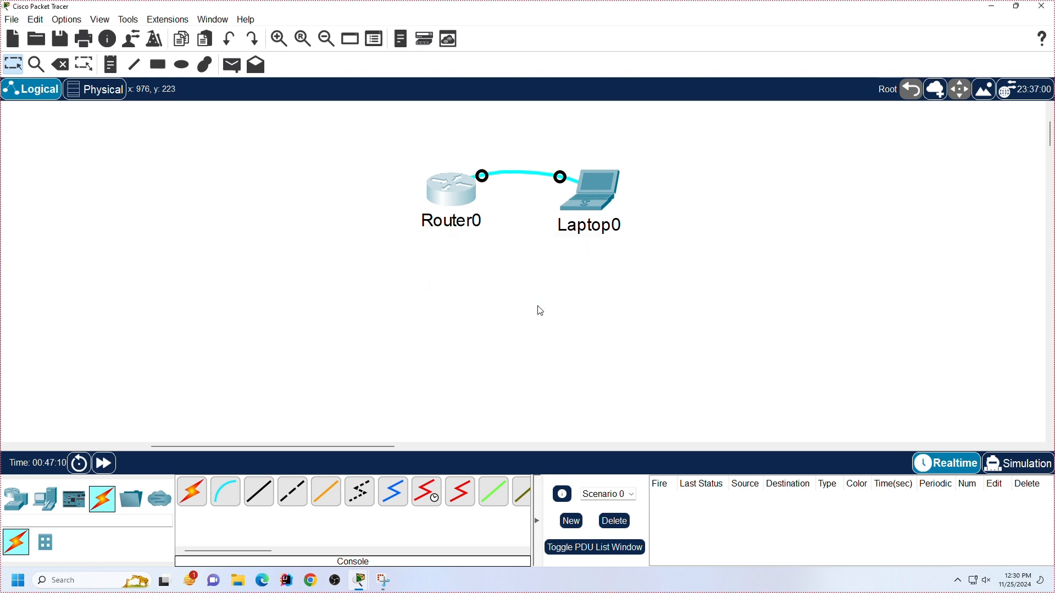
Step: Open Laptop0's Terminal with 9600 bits per second, 8 data bits, no parity and 1 stop bit, and maximize the window
left_click(603, 215)
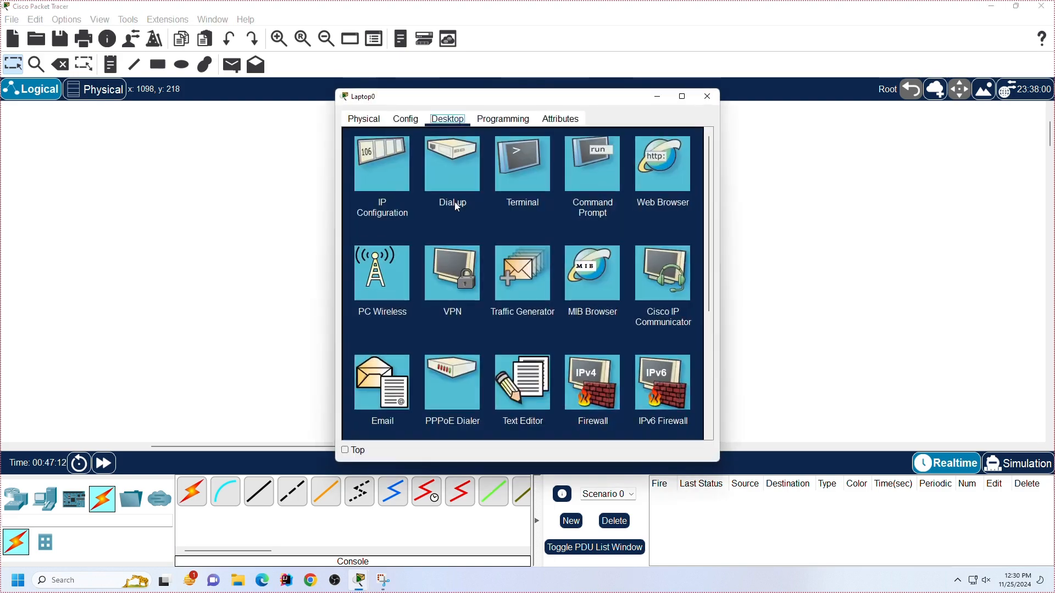
left_click(528, 171)
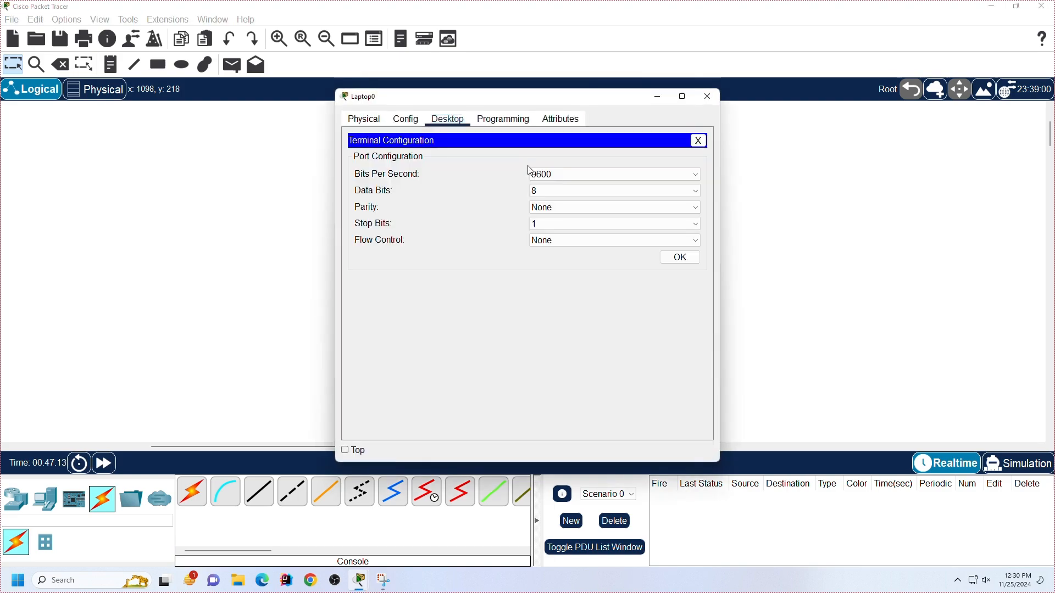
left_click(680, 257)
left_click(682, 97)
scroll(497, 381, "down", 15)
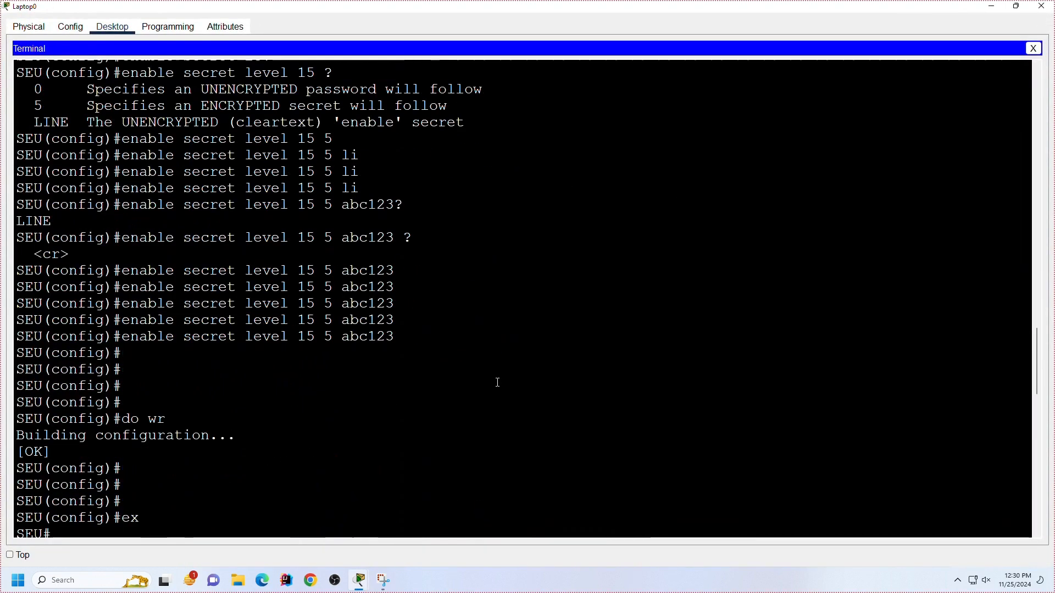
scroll(498, 383, "down", 5)
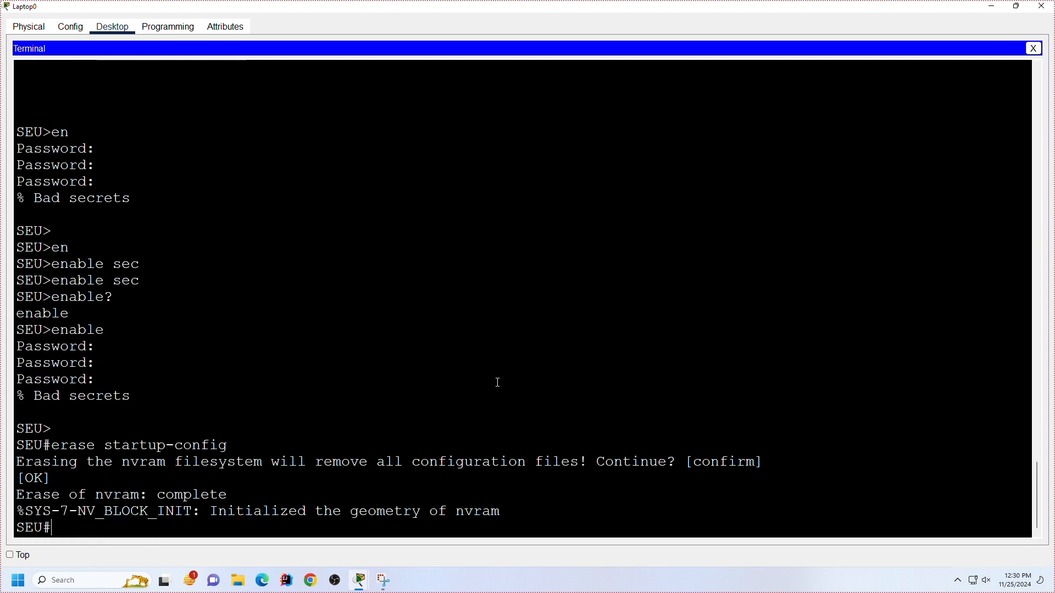
Step: Show the running configuration, examine its enable secret and service password-encryption lines, and page through to the end
type("sh")
key("Tab")
type("run")
key("Tab")
key("Return")
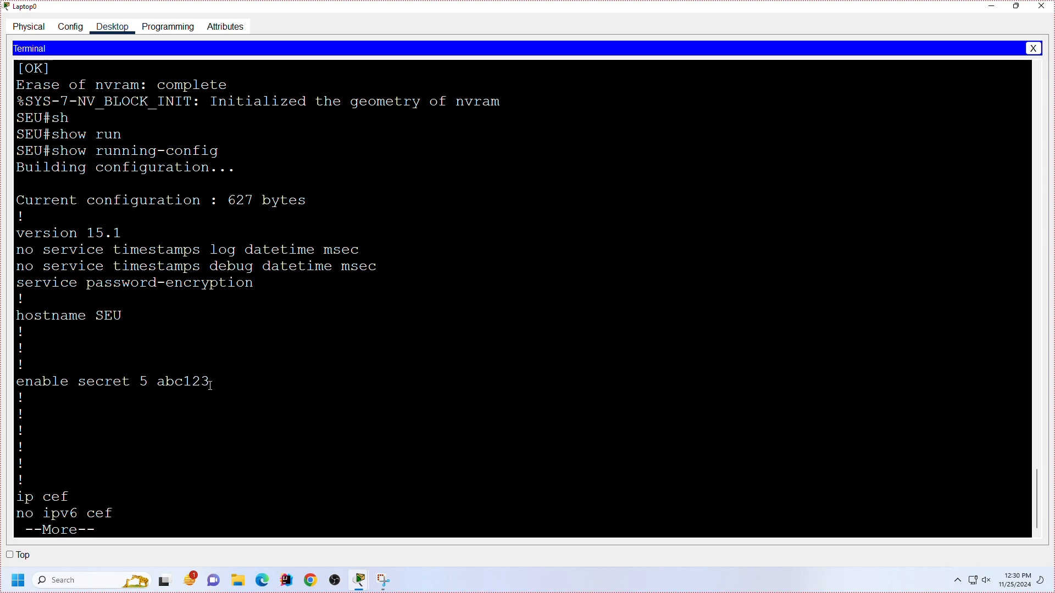
left_click_drag(212, 381, 28, 386)
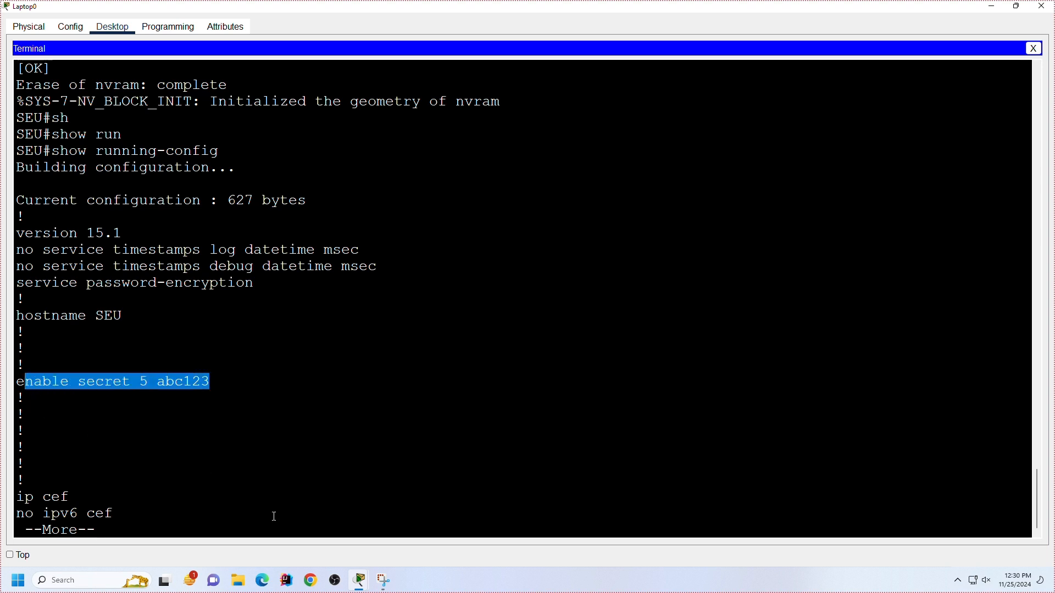
left_click_drag(16, 267, 82, 284)
left_click(275, 286)
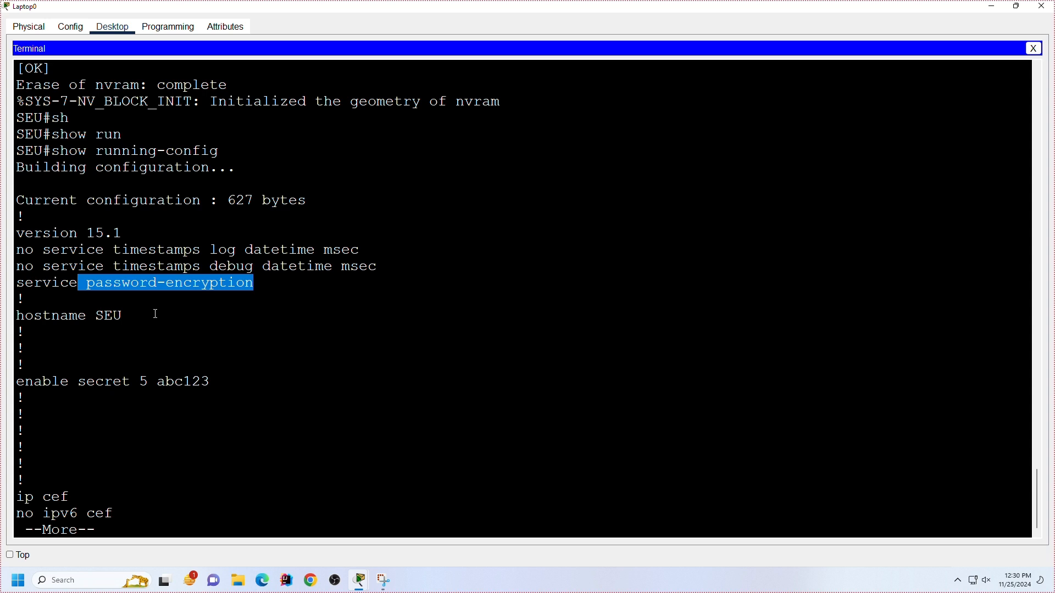
key("space")
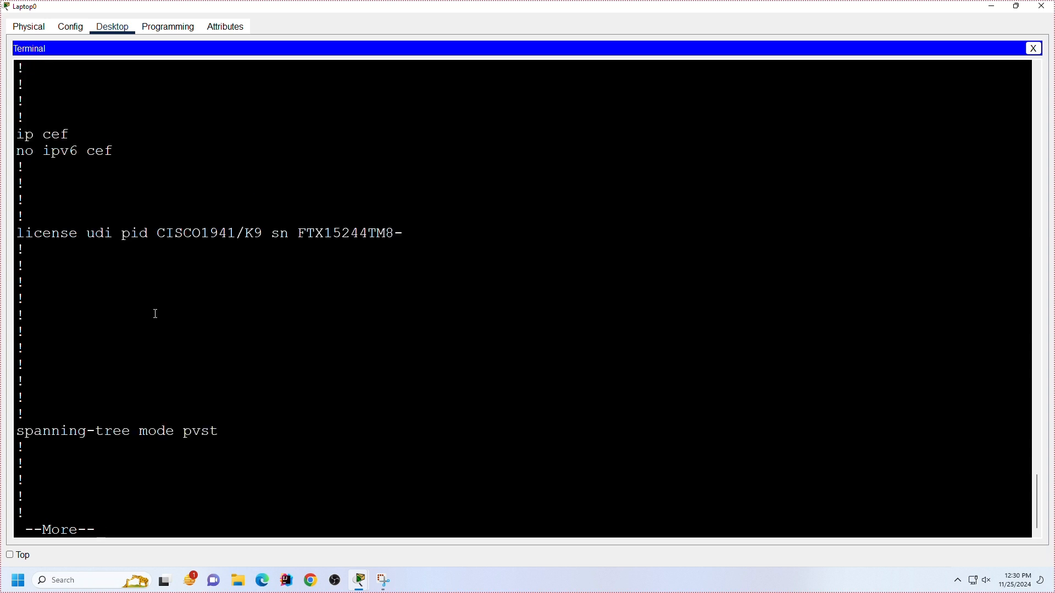
key("space")
key("space")
Step: Enter global configuration mode on the router with conf t
type("conf t")
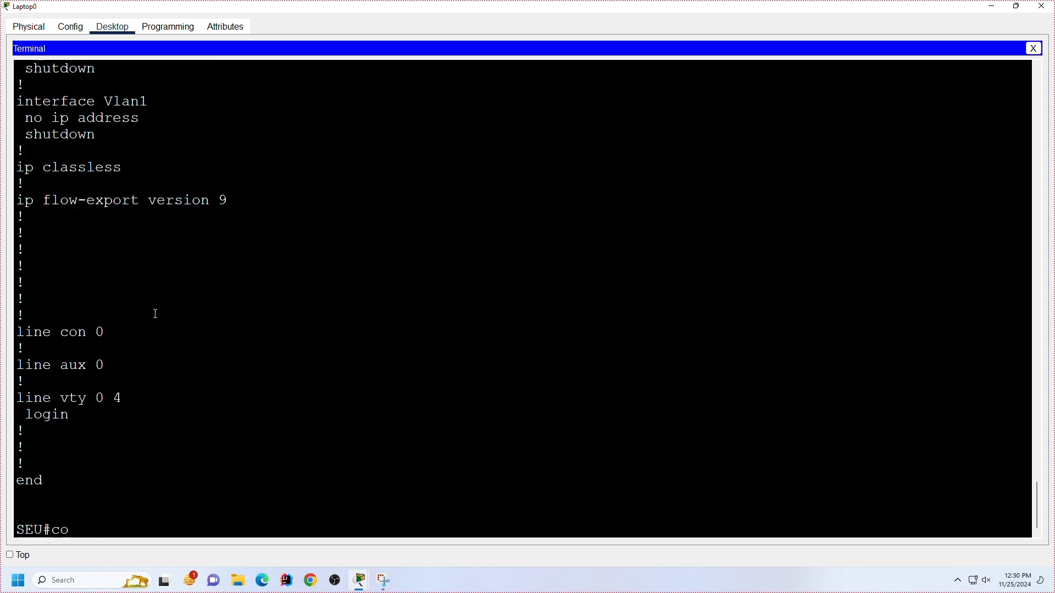
key("Return")
key("Return")
key("Return")
key("Return")
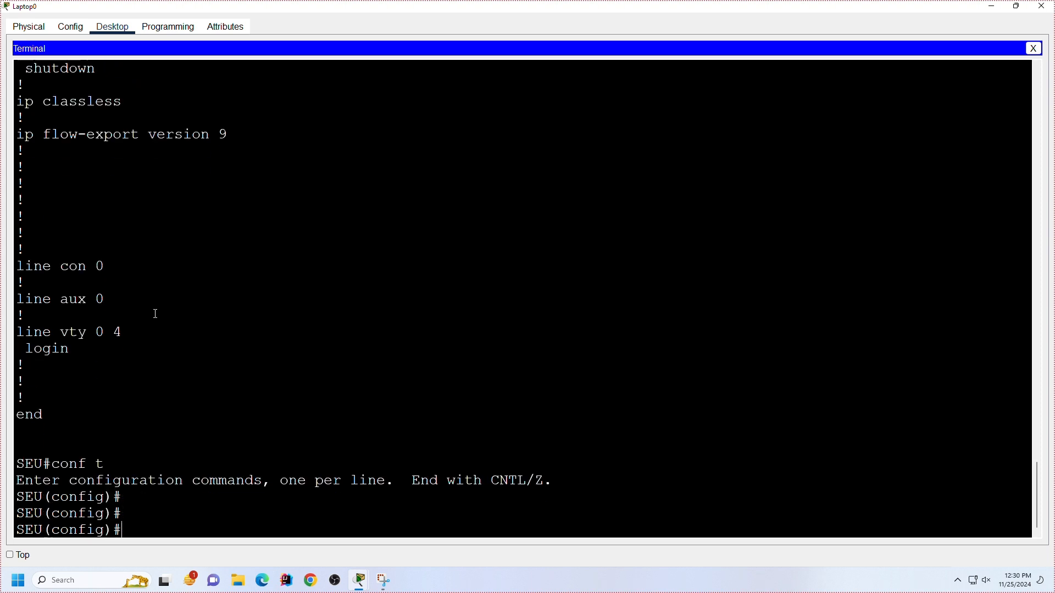
Step: Turn on password encryption with the service password-encryption command
type("serv")
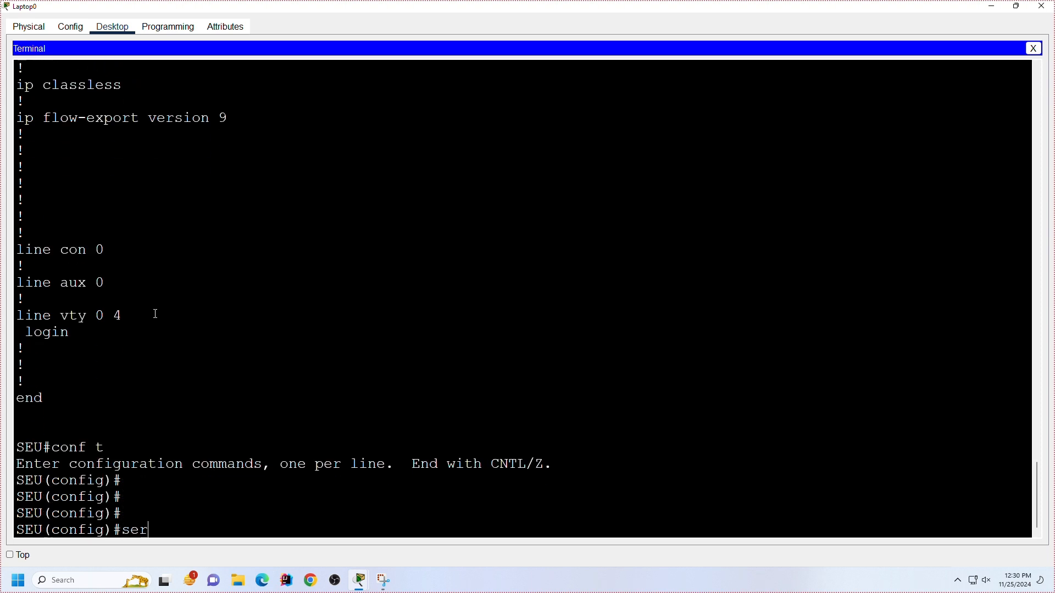
key("Tab")
type("ss")
key("Tab")
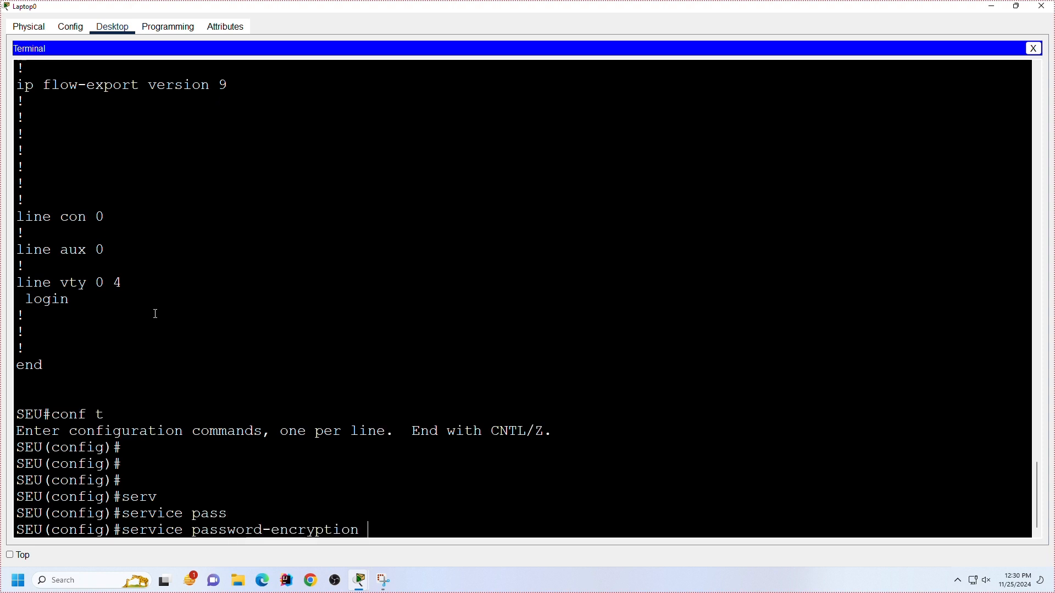
type("en")
key("Tab")
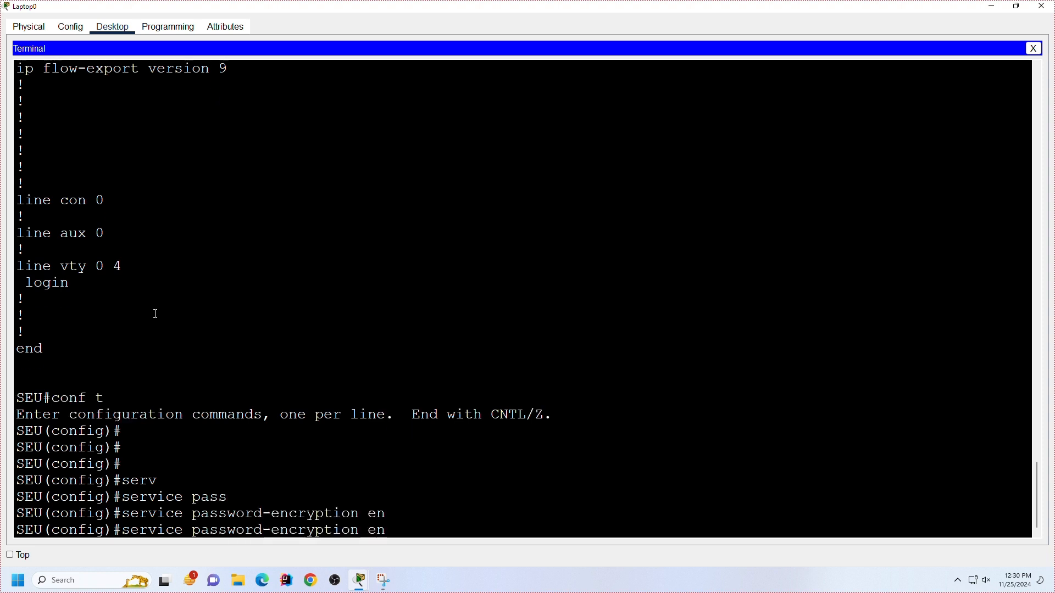
key("BackSpace")
key("BackSpace")
key("BackSpace")
key("Return")
key("Return")
key("Return")
key("Return")
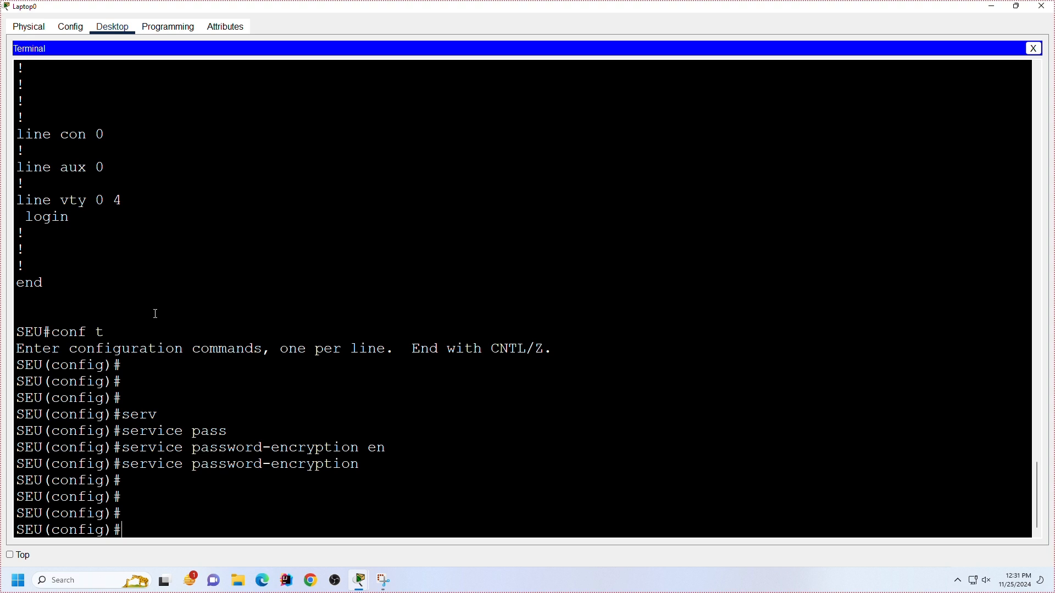
Step: Check the configuration-mode help for enable and for enable password
type("ena")
key("Tab")
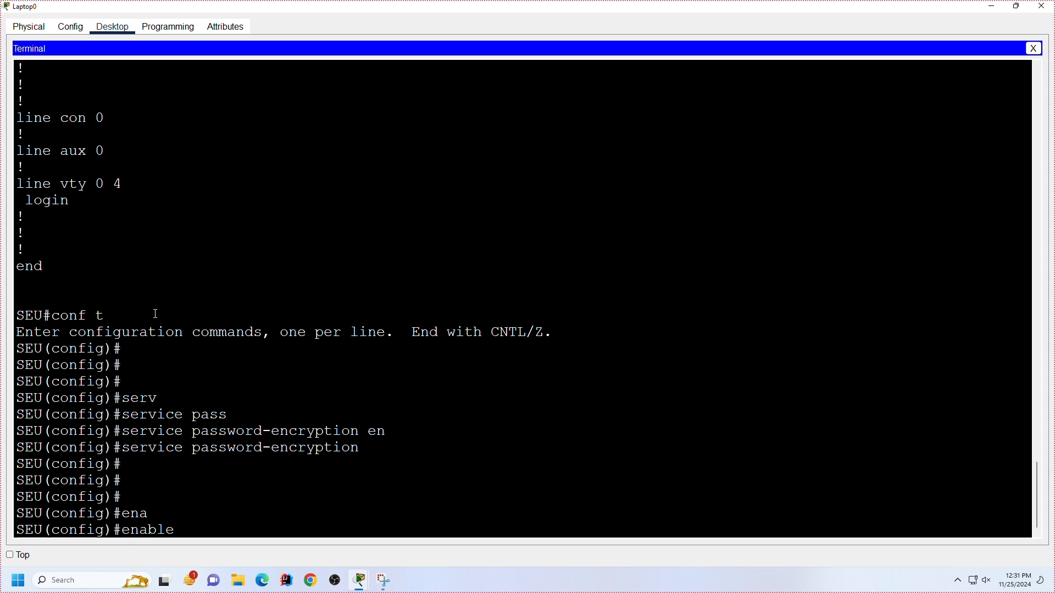
type("s")
key("BackSpace")
type("?")
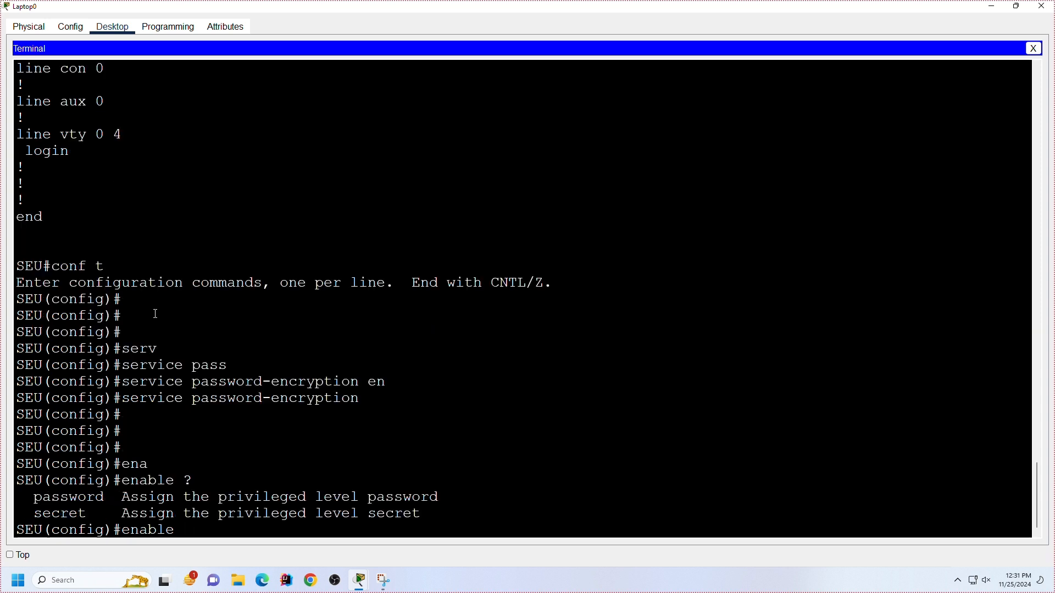
type("pass")
key("Tab")
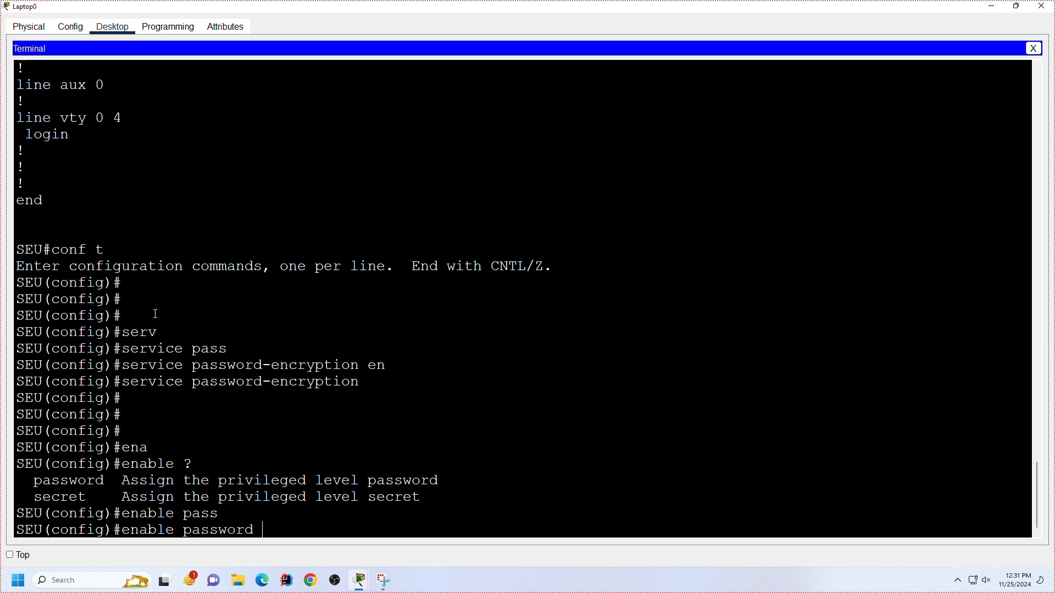
Step: Try to set a level 15 type 7 hidden enable password, checking the help for the level and type options and entering the password
type("?")
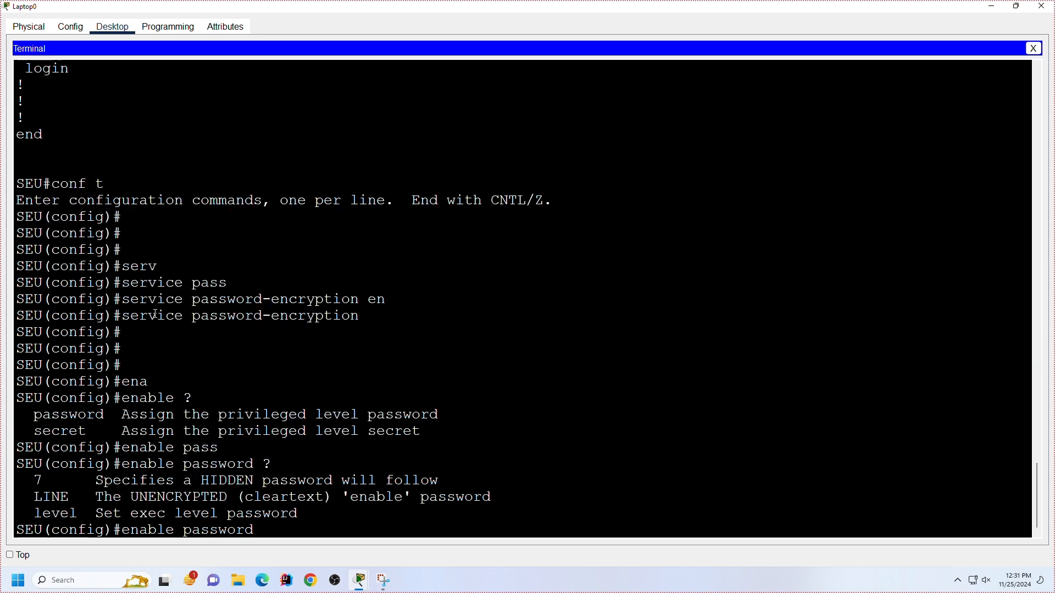
type("l")
key("Tab")
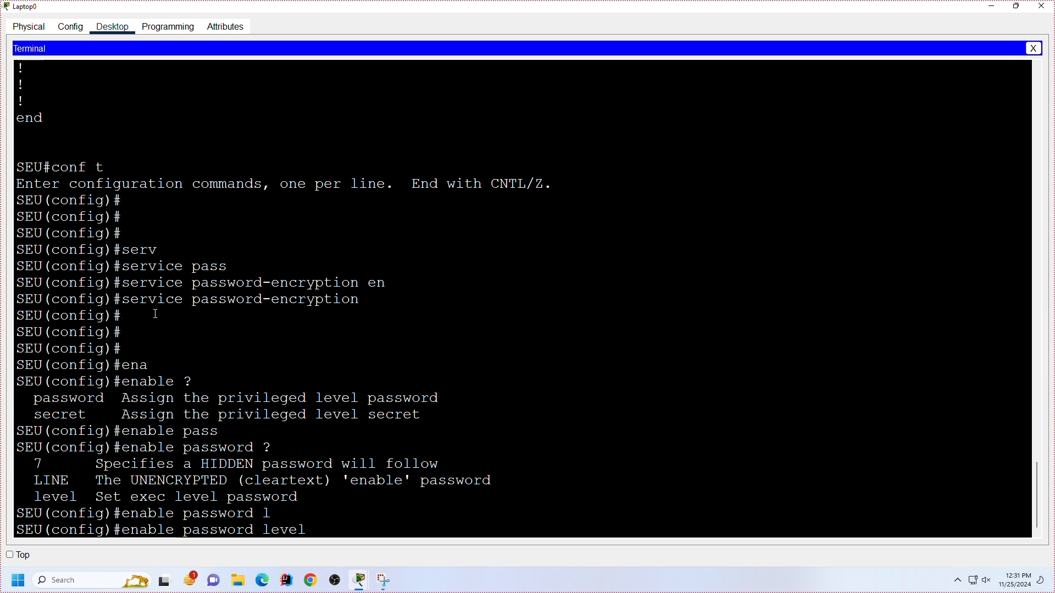
type("?")
type("15 ")
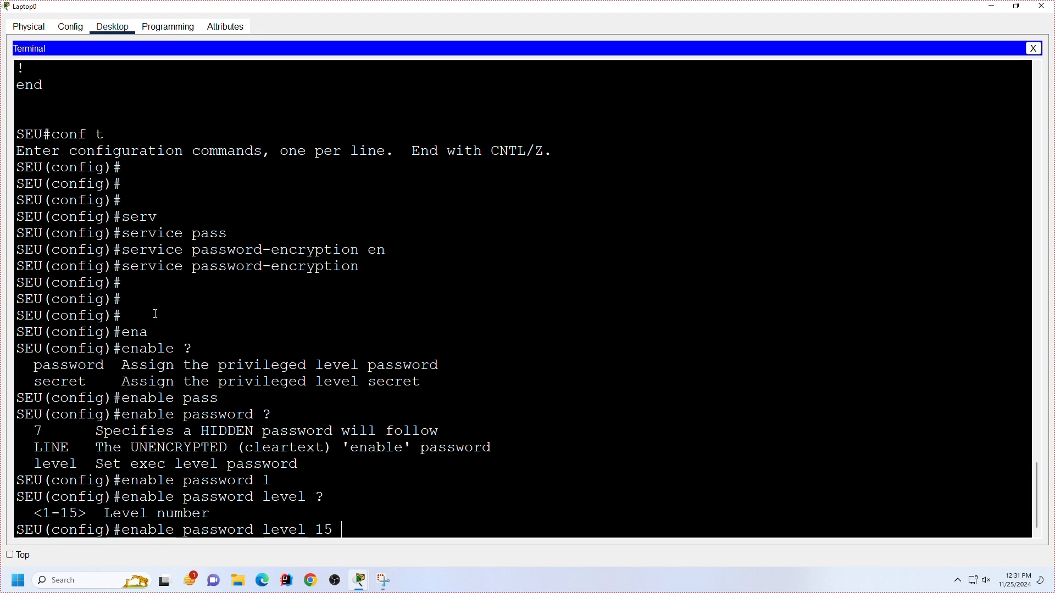
type("?")
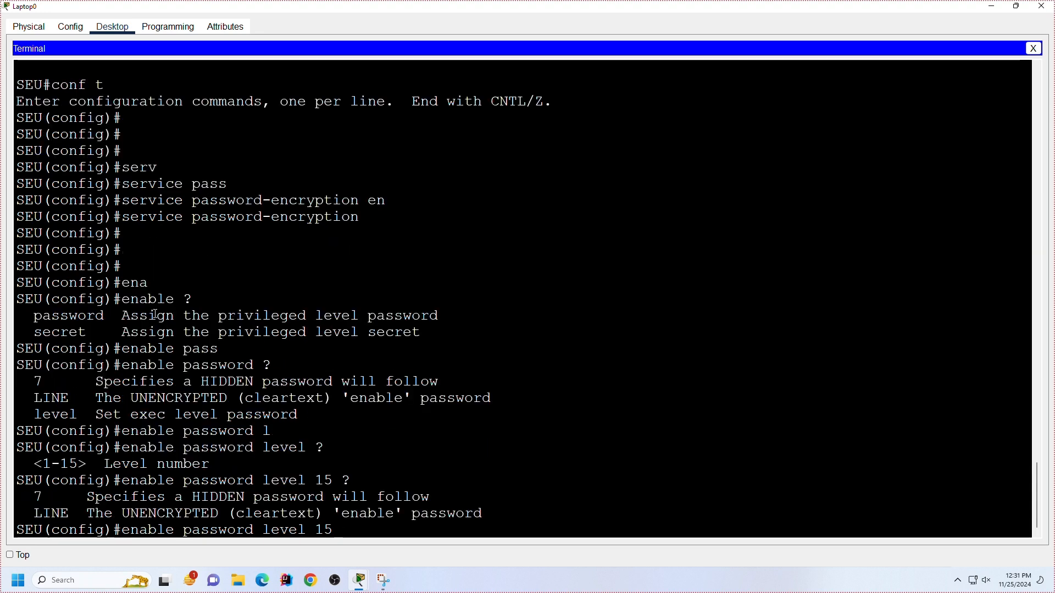
type("7")
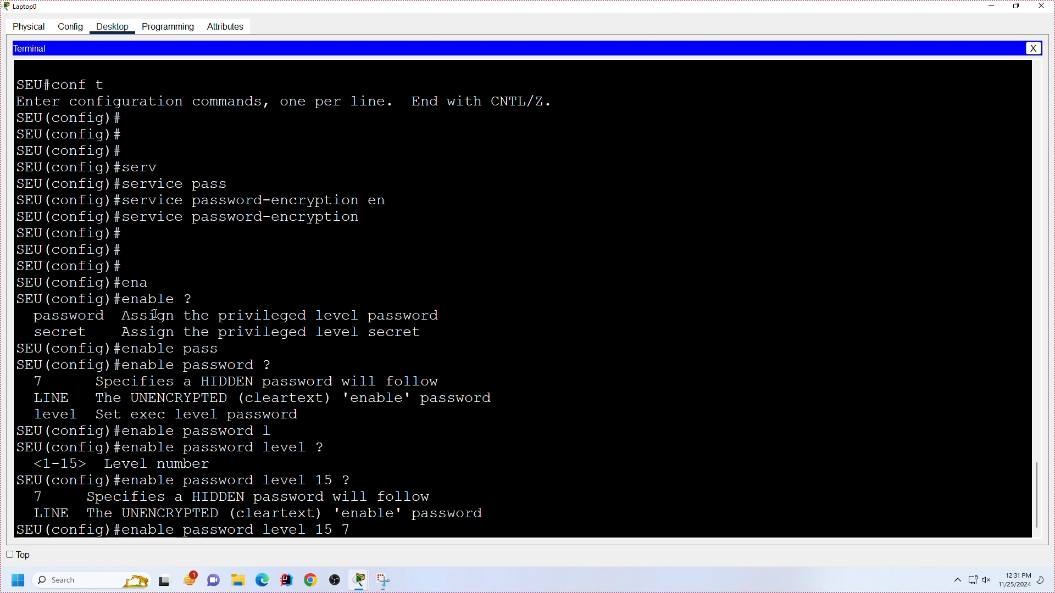
type("?")
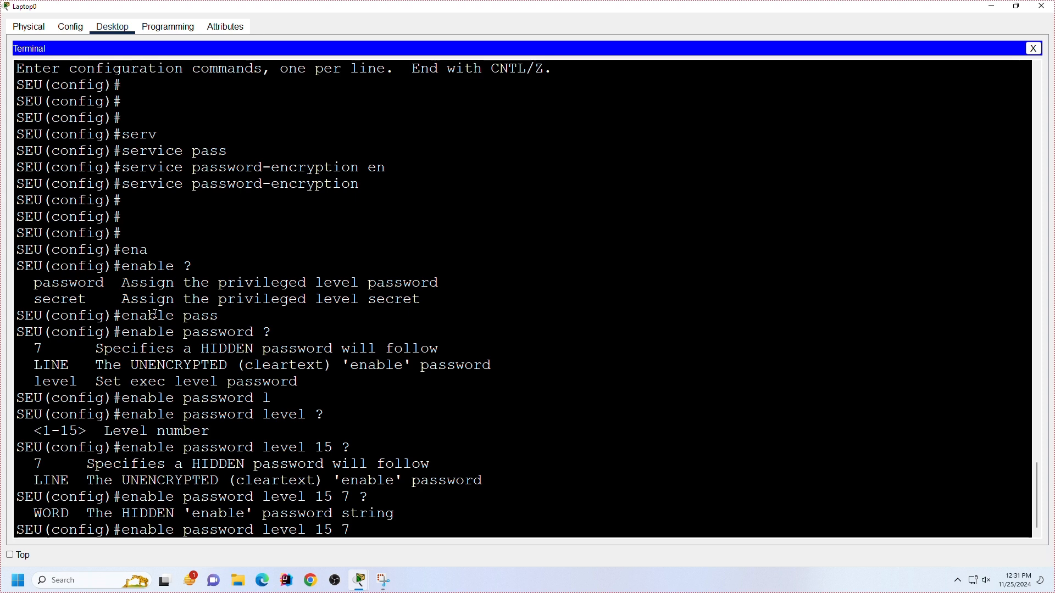
type("abc123")
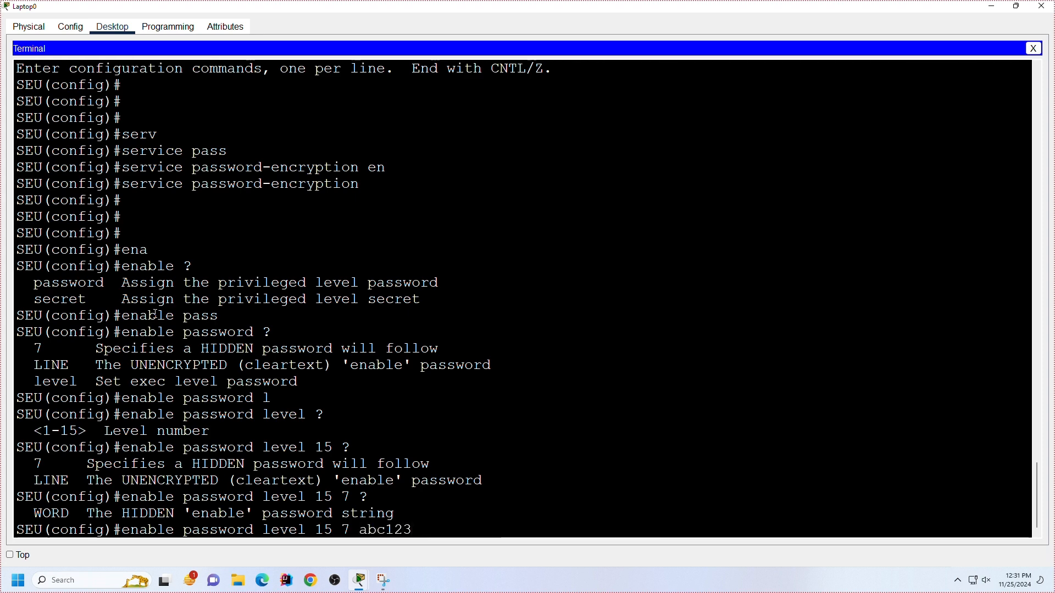
key("Return")
key("Return")
key("Return")
key("Return")
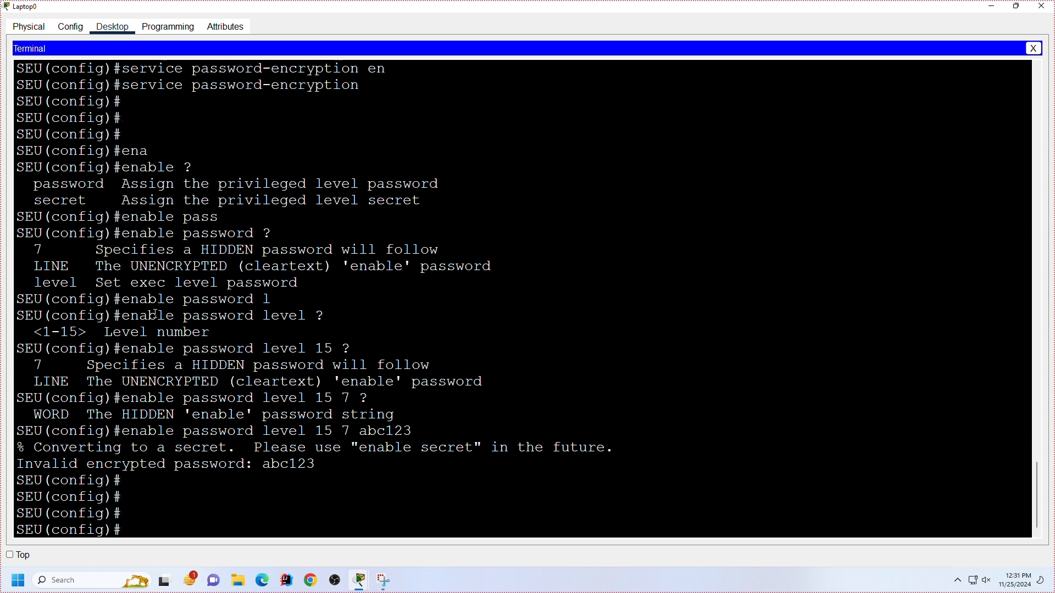
key("Return")
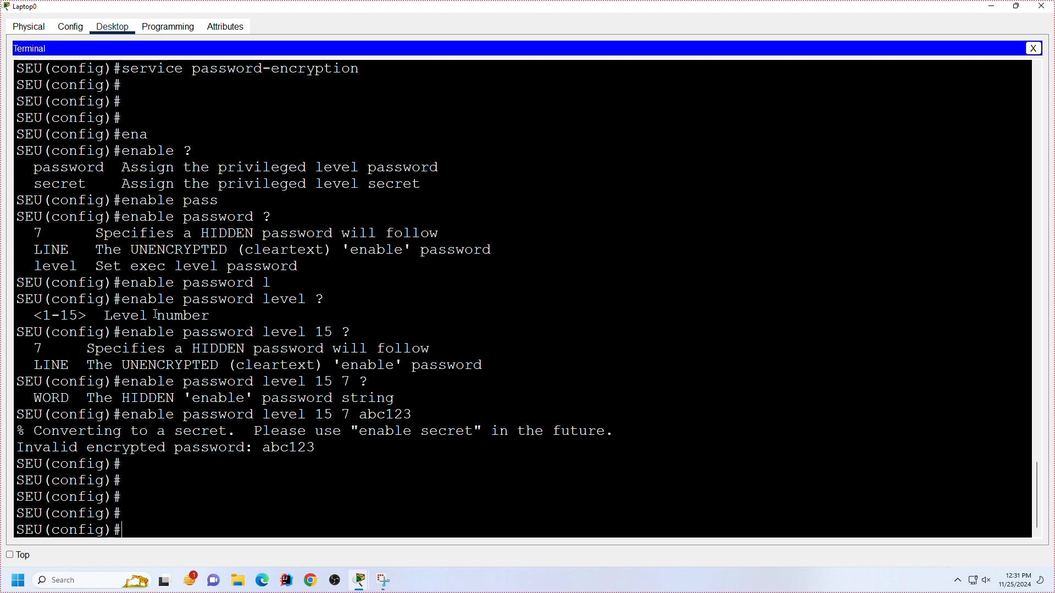
Step: Check the enable password help again and try to set a type 7 enable password without a level, entering the password
key("Up")
key("BackSpace")
key("BackSpace")
key("BackSpace")
key("BackSpace")
key("BackSpace")
key("BackSpace")
key("BackSpace")
key("BackSpace")
key("BackSpace")
key("BackSpace")
key("BackSpace")
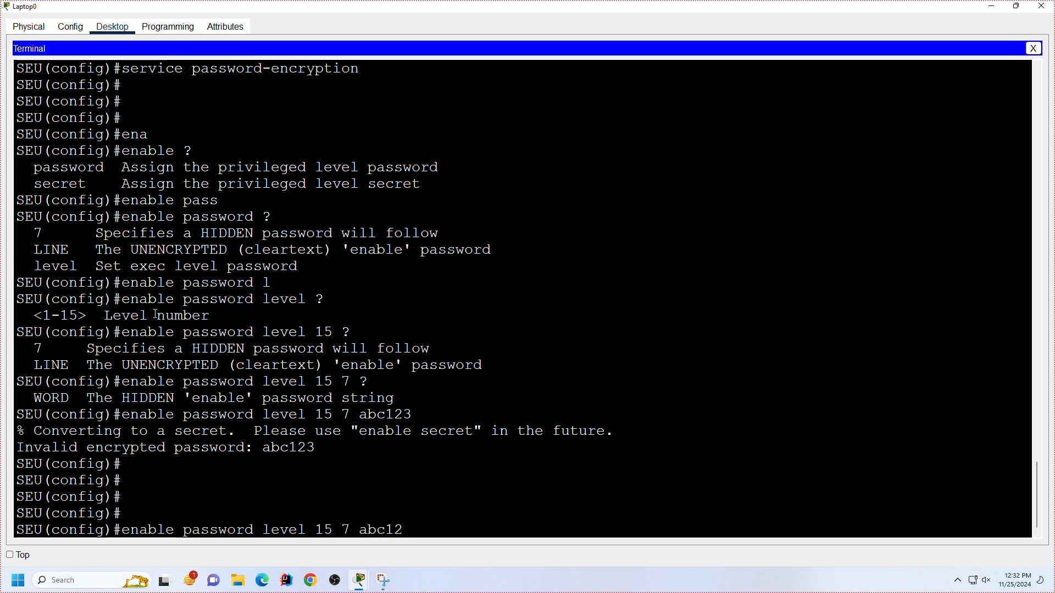
key("BackSpace")
key("BackSpace")
key("BackSpace")
key("BackSpace")
key("BackSpace")
key("BackSpace")
type("?")
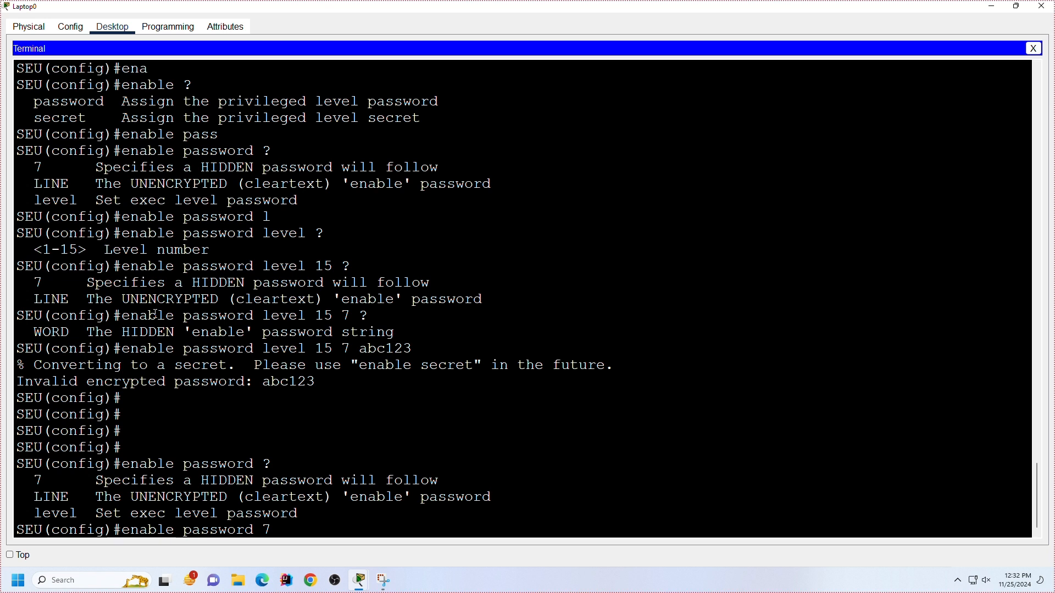
type("abc123")
key("Return")
key("Return")
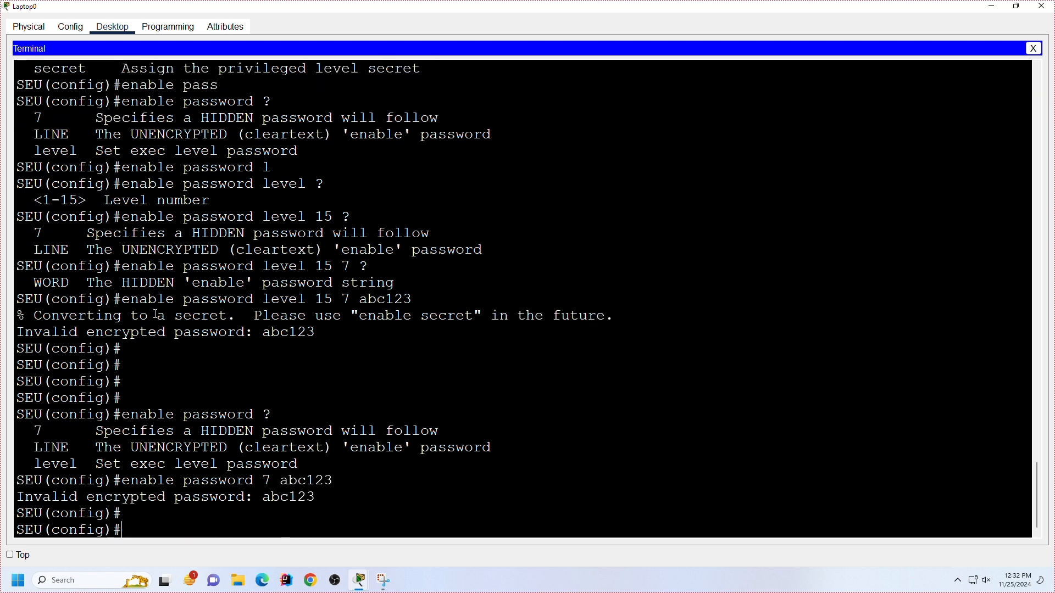
Step: Set the enable password in plain form, without a level or the type 7 option, entering the password
key("Up")
key("BackSpace")
key("BackSpace")
key("BackSpace")
key("BackSpace")
key("BackSpace")
key("BackSpace")
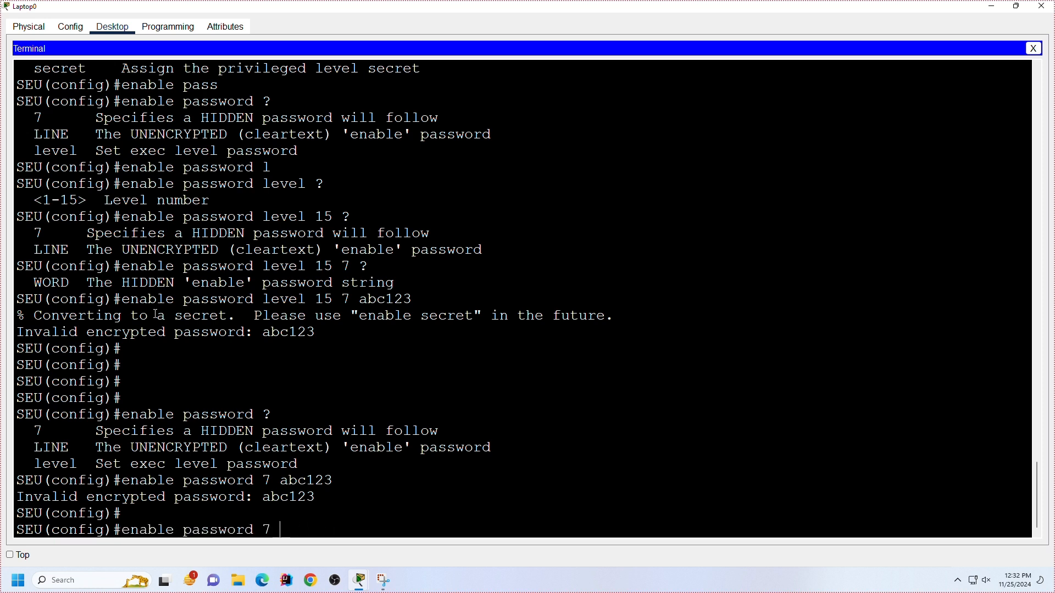
type("abc123")
key("Return")
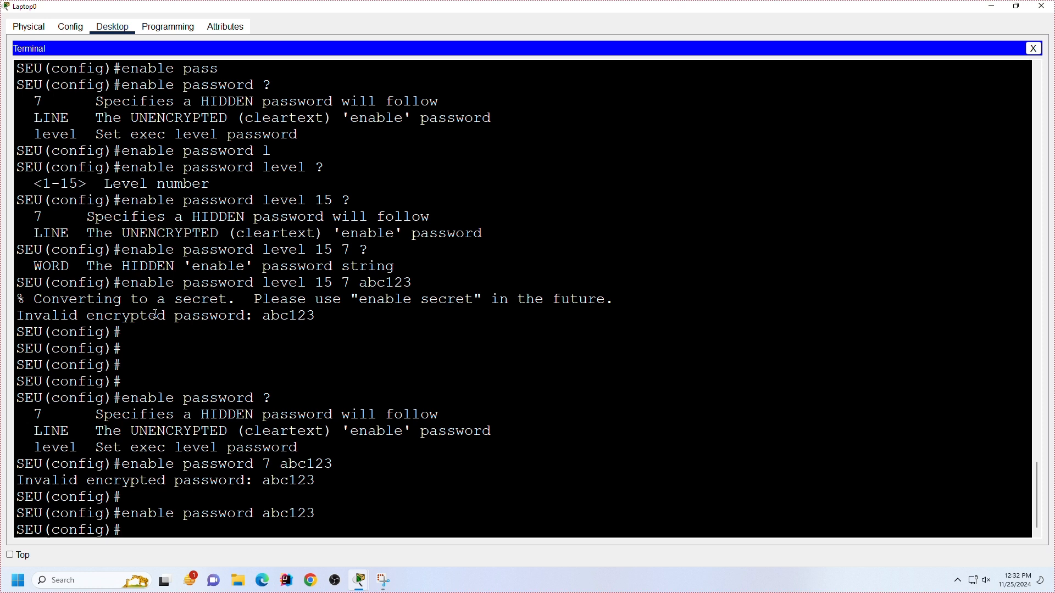
key("Return")
key("Return")
key("Return")
key("Return")
key("Return")
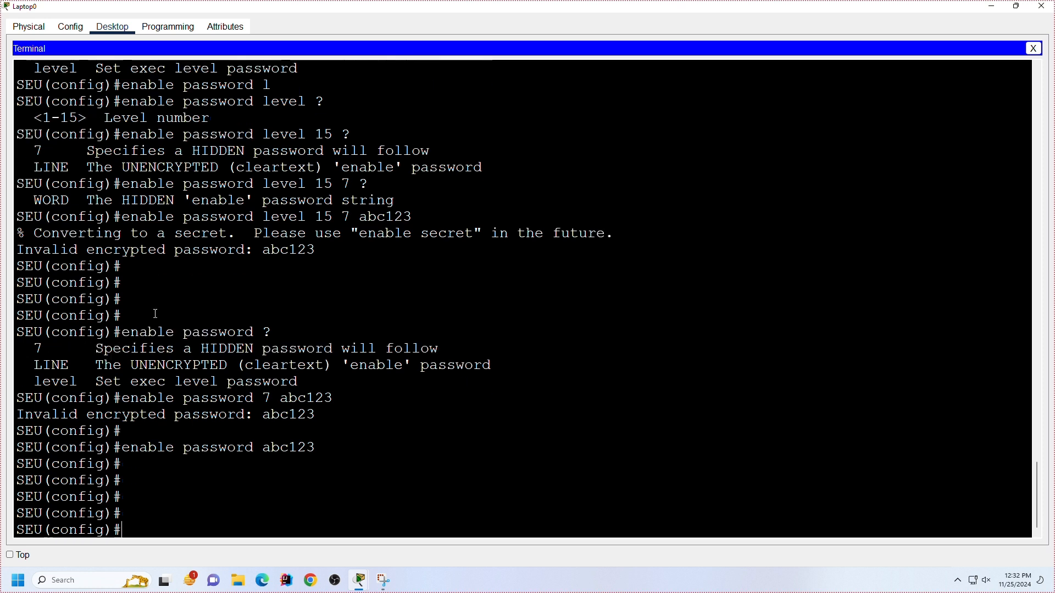
key("Return")
key("Return")
key("Return")
key("Return")
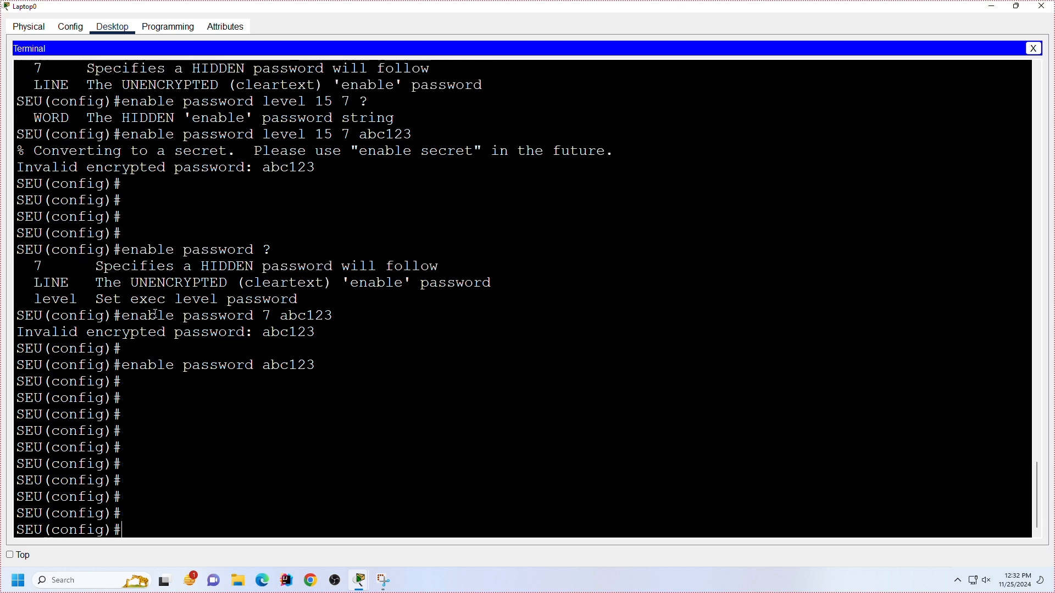
Step: Leave global configuration mode, log out of the console session, and start it again at the user prompt
type("exit")
key("Return")
key("Return")
type("ex")
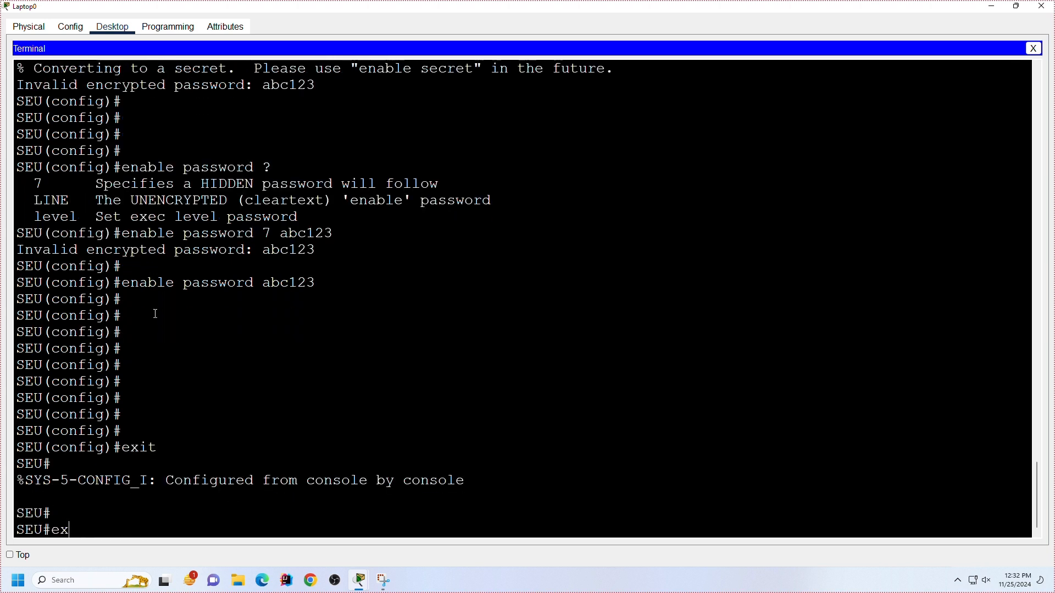
type("it")
Step: Try to enter privileged mode with the enable command, submitting a password at each of the three prompts
key("Return")
key("Return")
type("en")
key("Return")
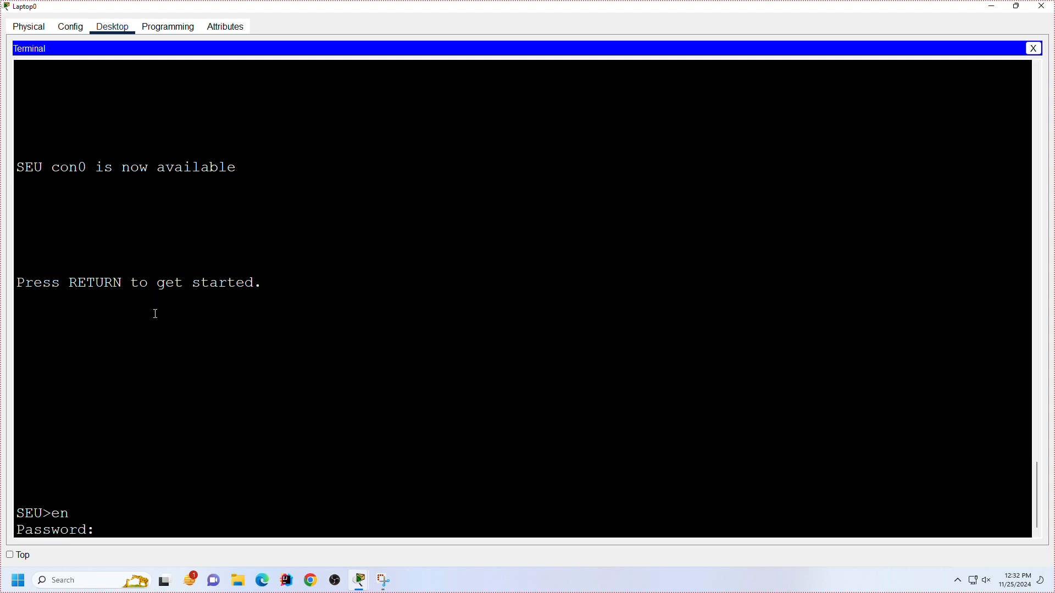
key("Return")
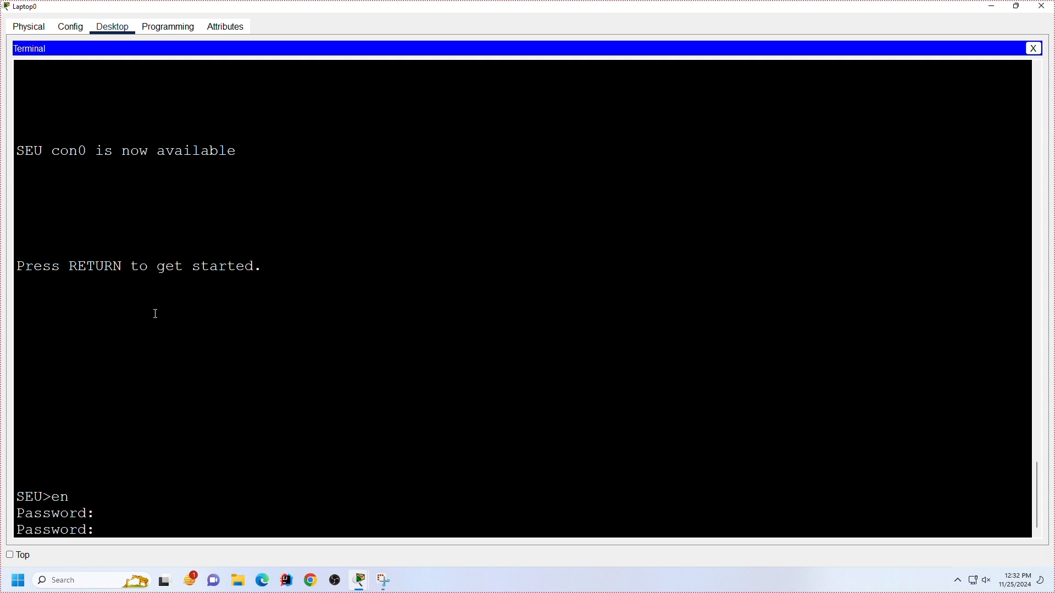
key("Return")
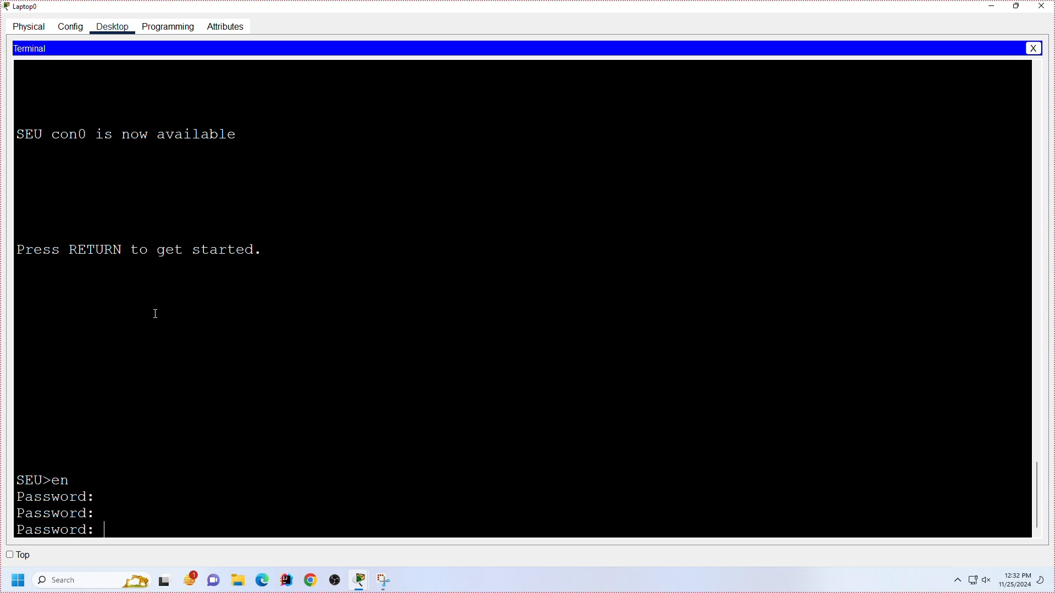
key("Return")
key("Return")
key("Return")
key("Return")
key("Return")
key("Return")
key("Return")
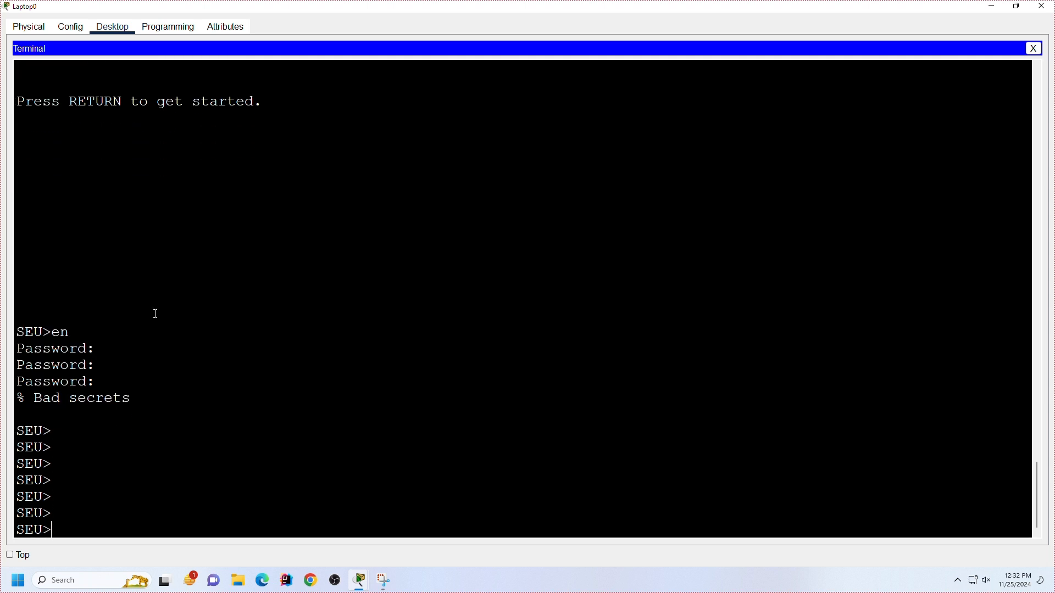
key("Return")
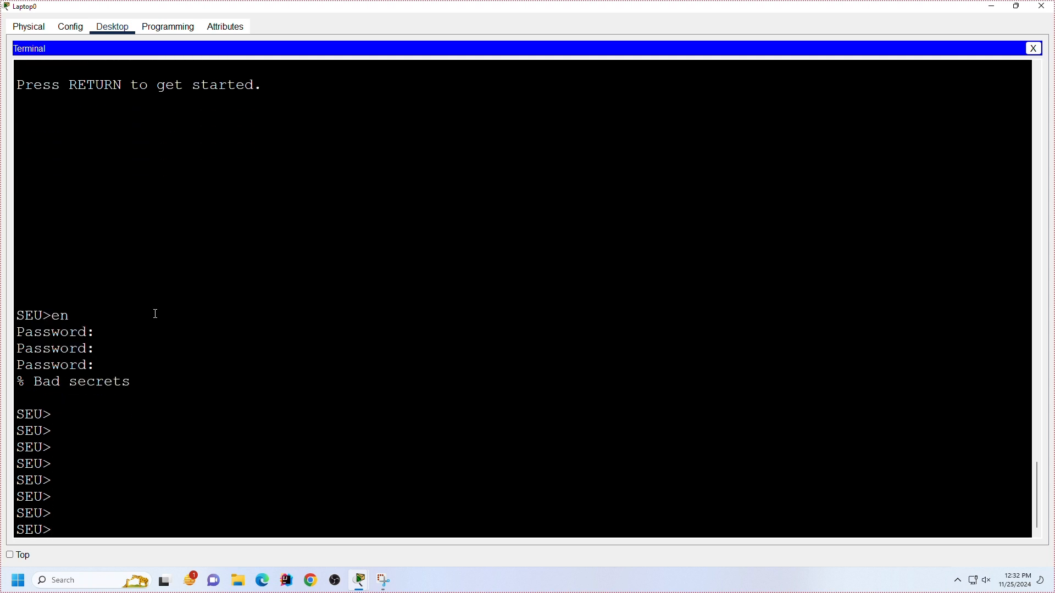
Step: Close Laptop0's terminal and window, and erase Router0's NVRAM from its global settings, confirming the erase
left_click(1035, 49)
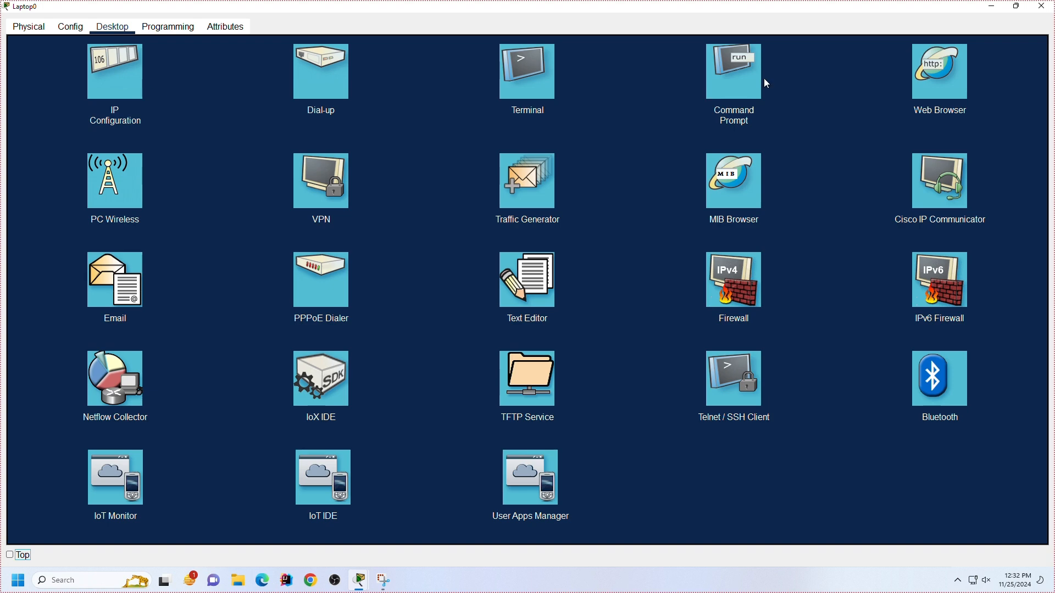
left_click(1042, 6)
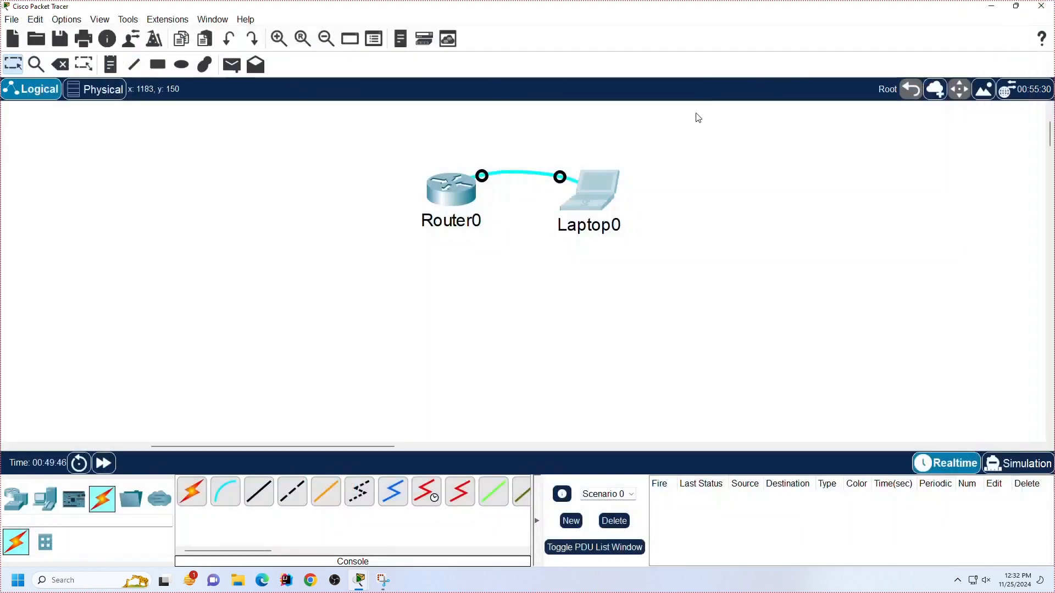
left_click(449, 199)
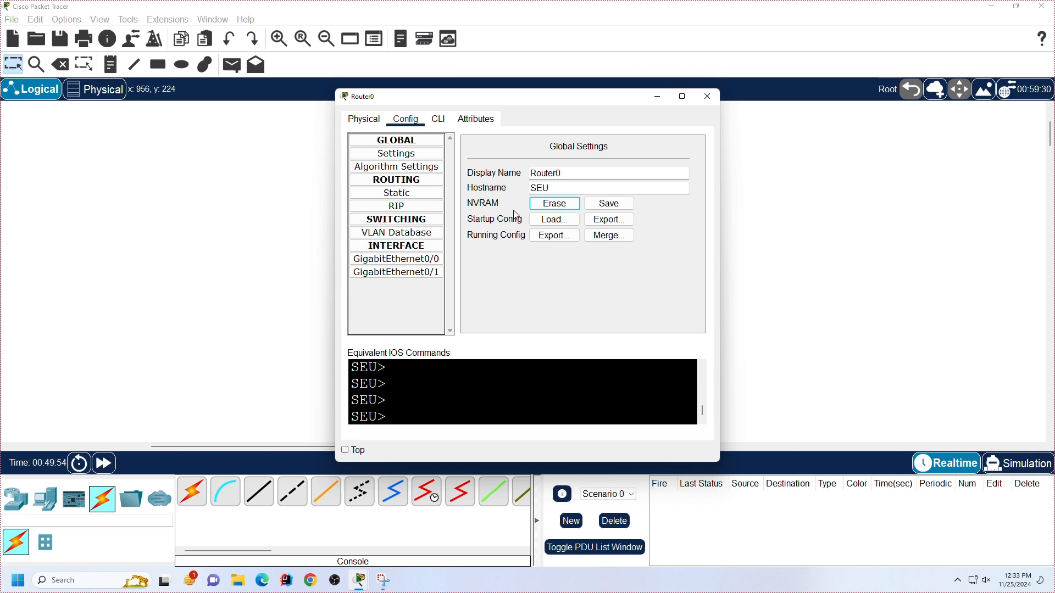
left_click(550, 207)
left_click(531, 302)
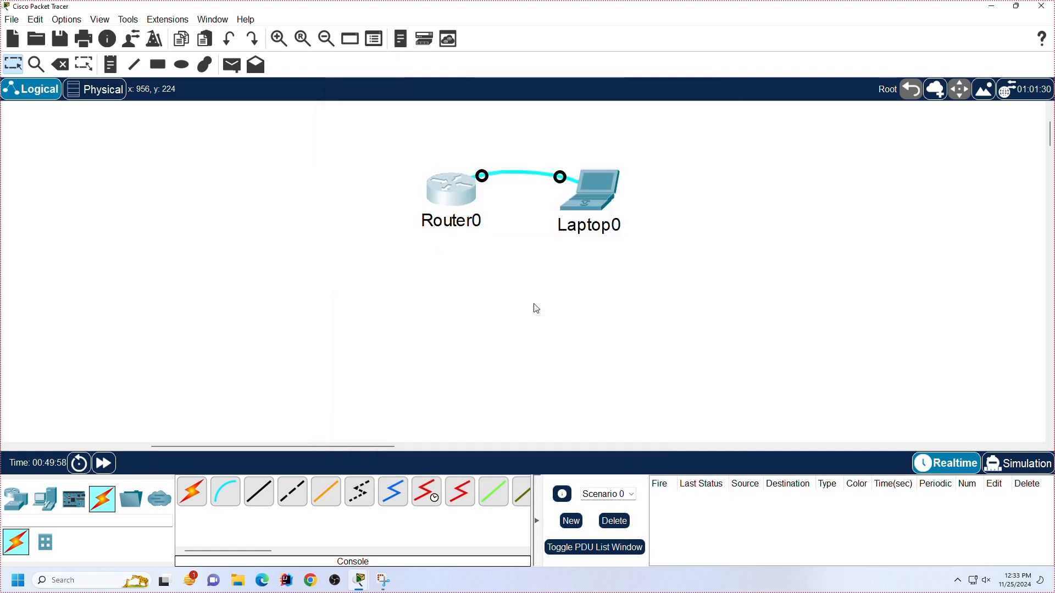
Step: Reopen the terminal on Laptop0 with the default port settings, and bring the maximized console to a fresh privileged prompt
left_click(575, 190)
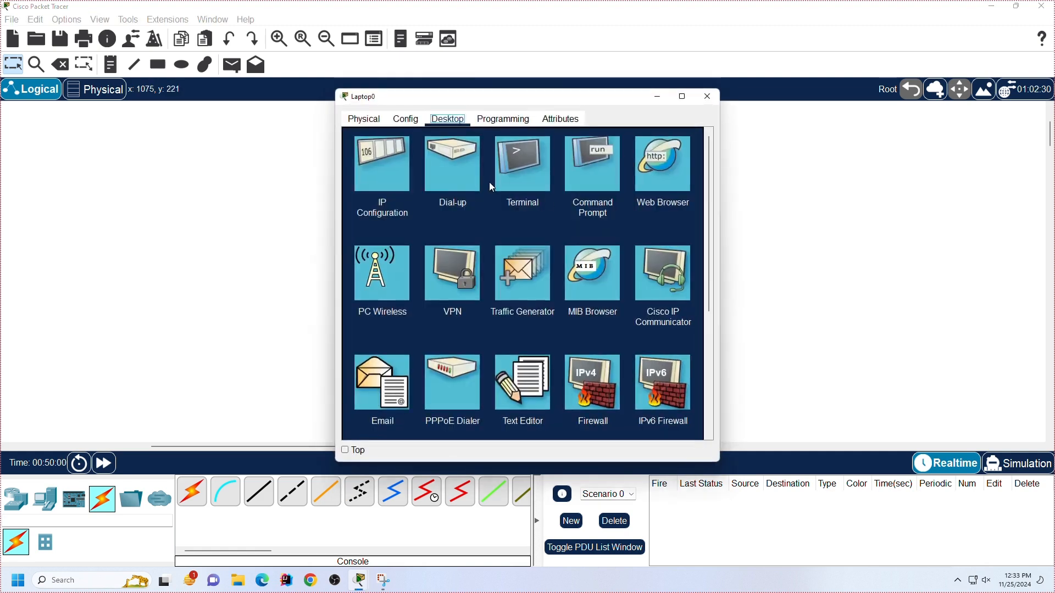
left_click(530, 176)
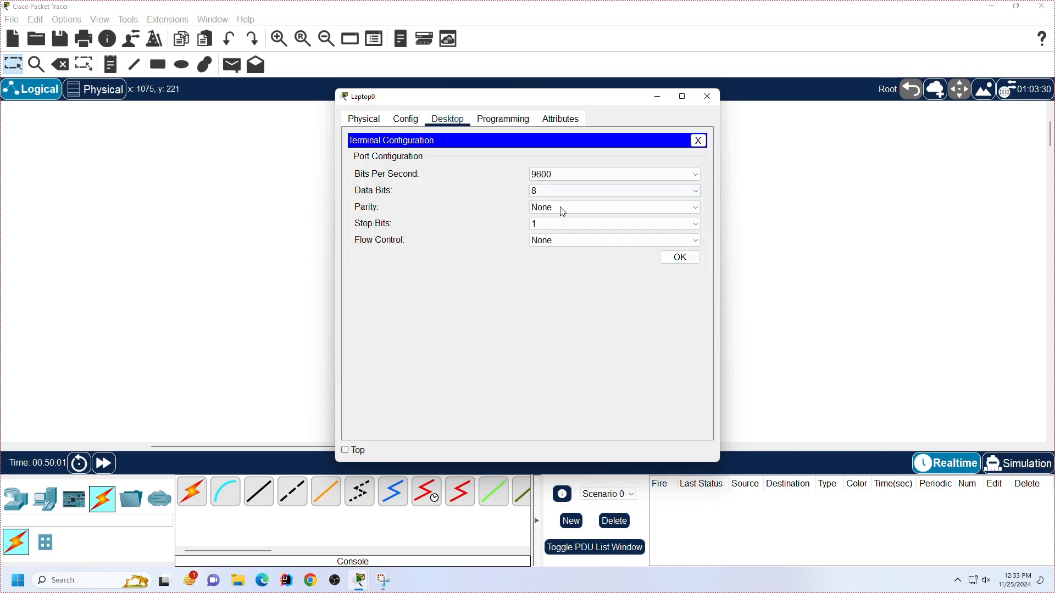
left_click(694, 260)
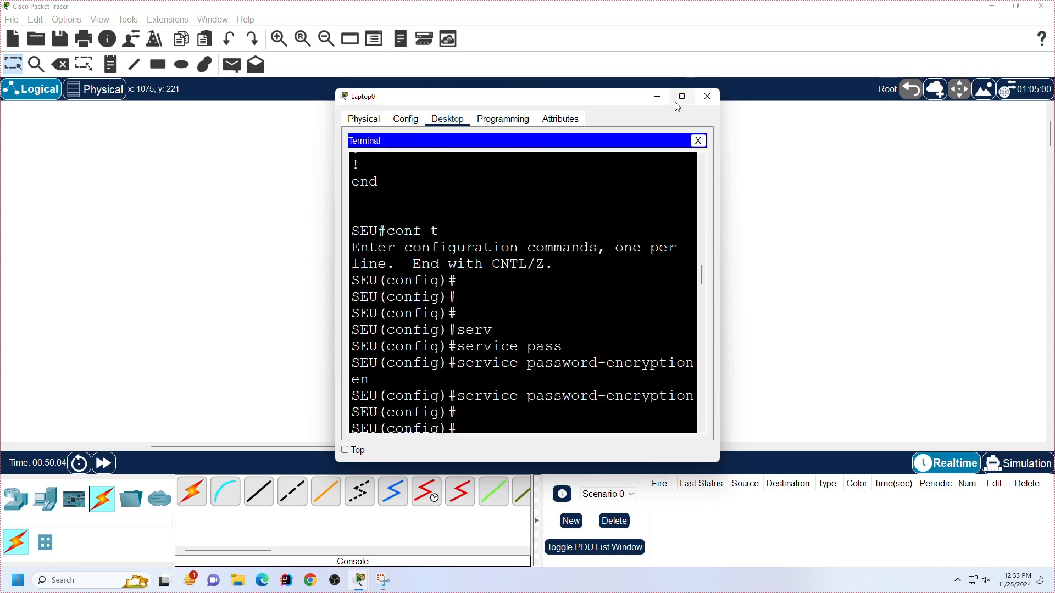
left_click(682, 96)
scroll(576, 390, "down", 20)
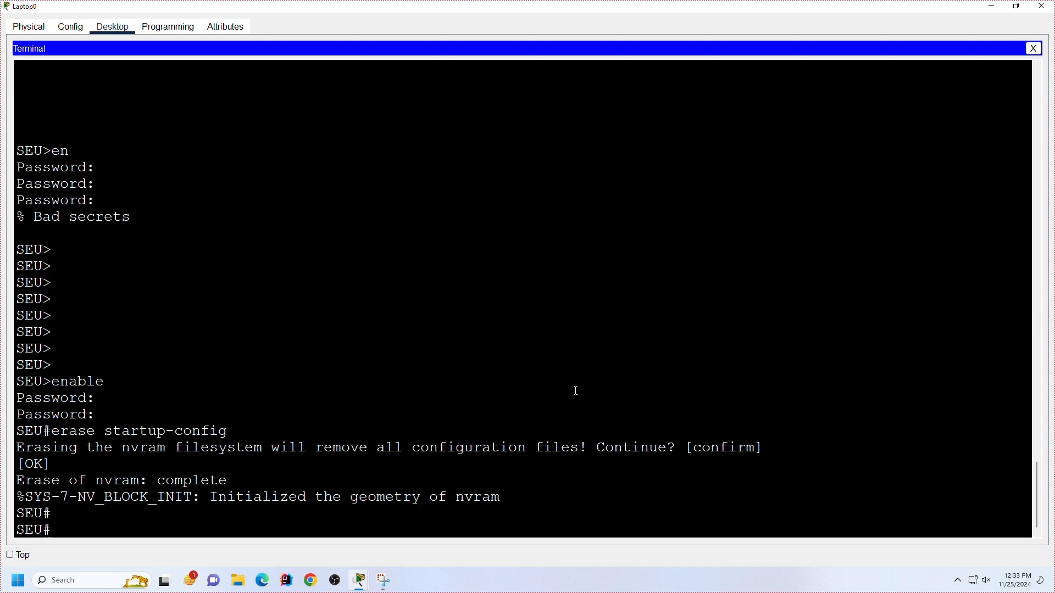
key("Return")
key("Return")
key("Return")
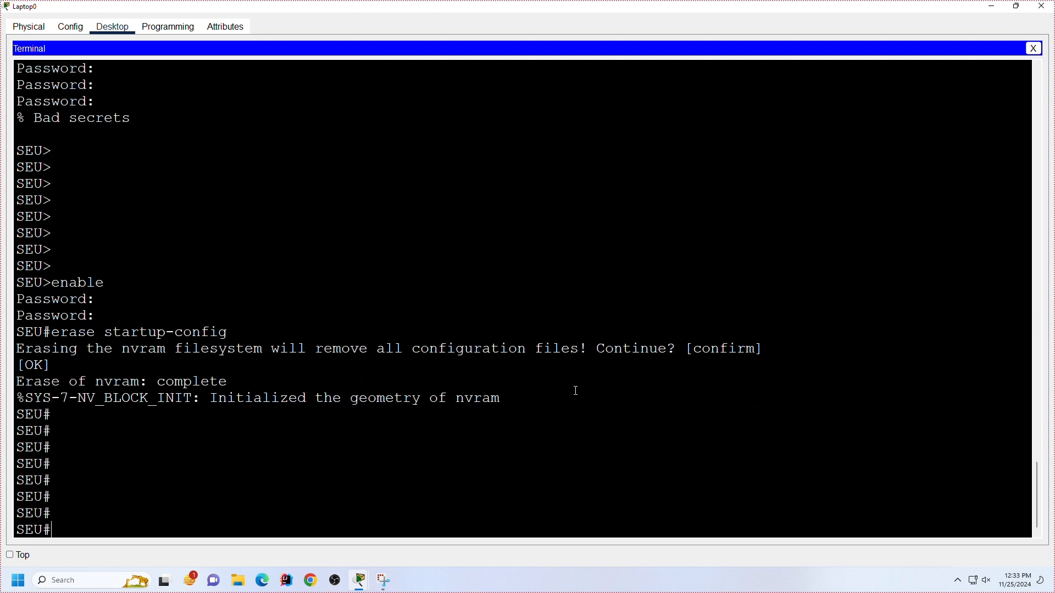
Step: Display the running configuration and examine its enable secret and enable password lines, highlighting the stored type 7 password
type("sh")
key("Tab")
type("run")
key("Tab")
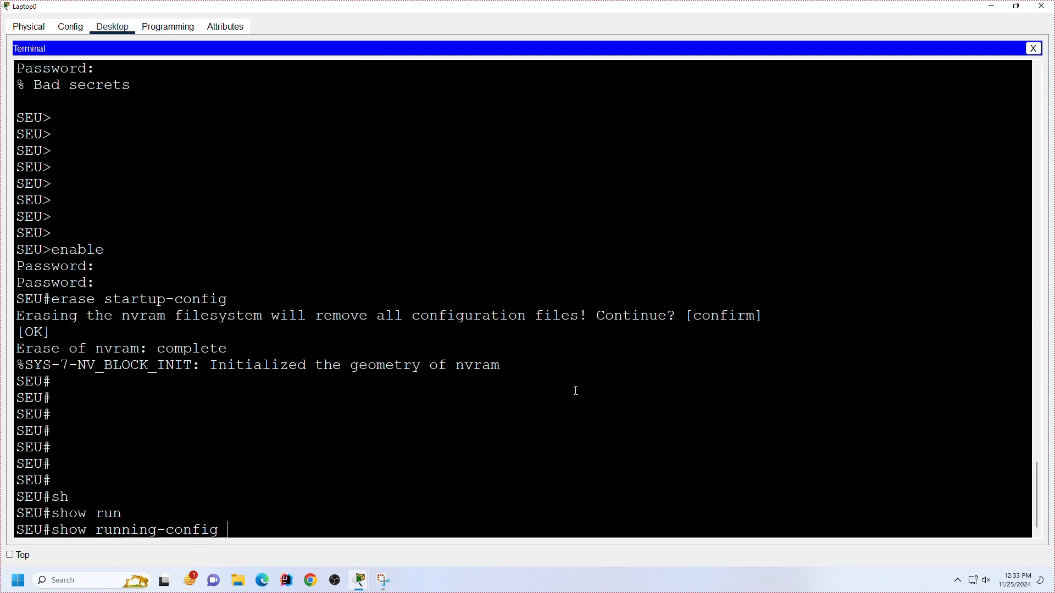
key("Return")
key("space")
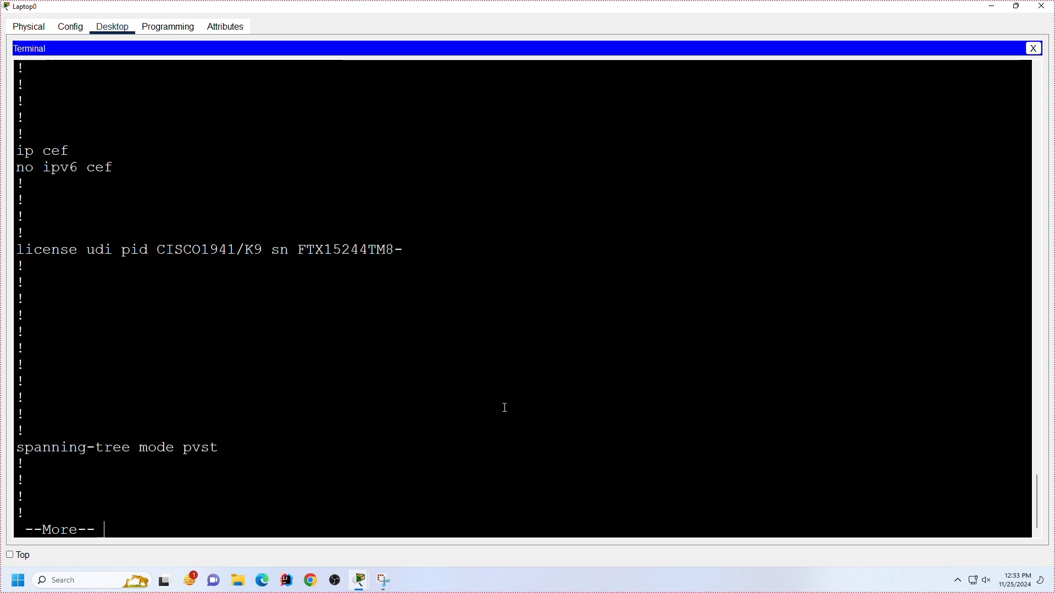
scroll(504, 407, "up", 7)
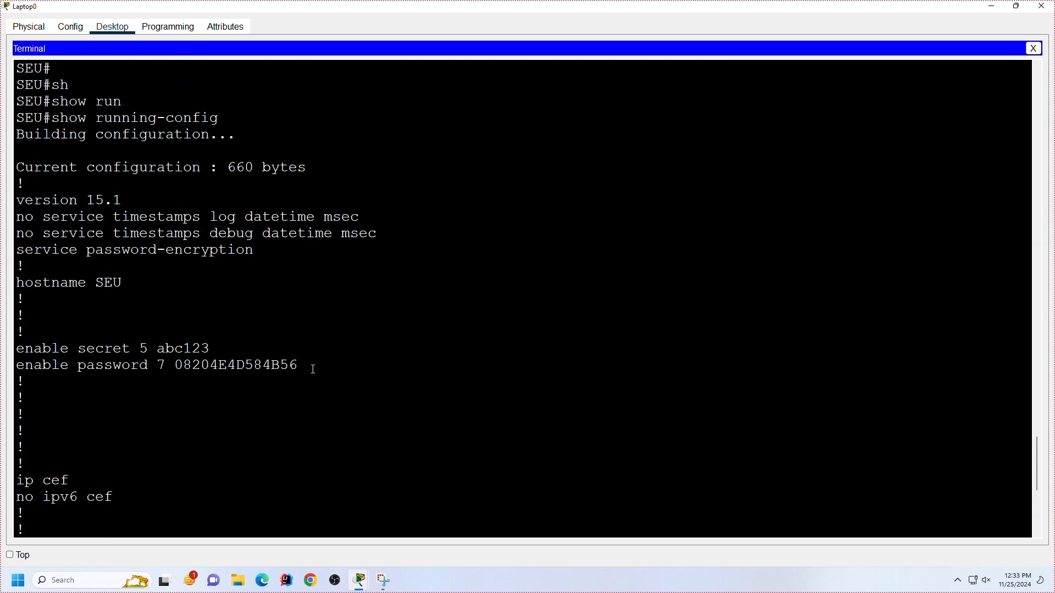
left_click_drag(306, 365, 3, 349)
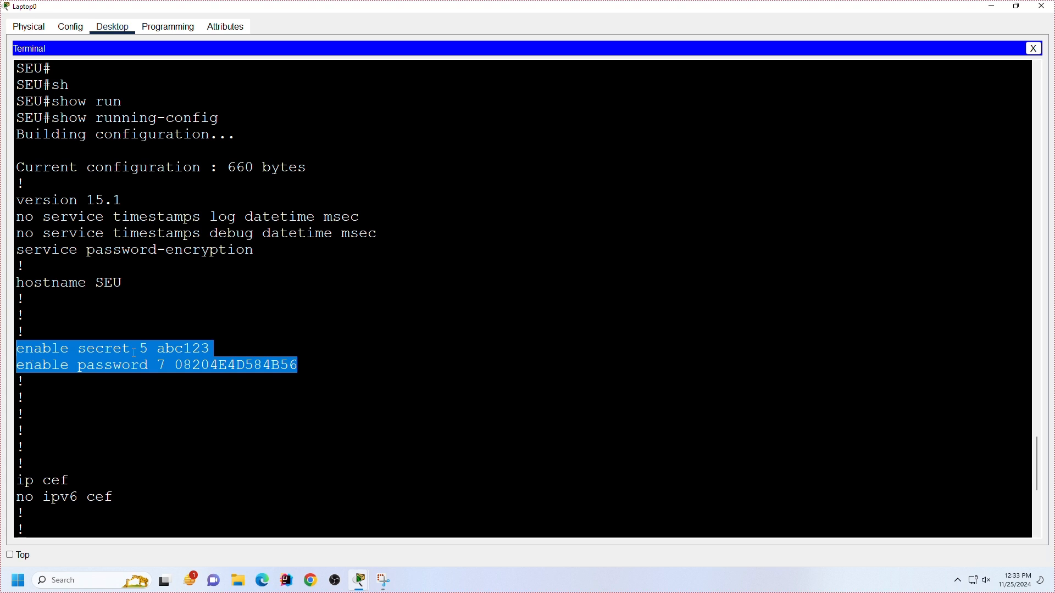
double_click(183, 366)
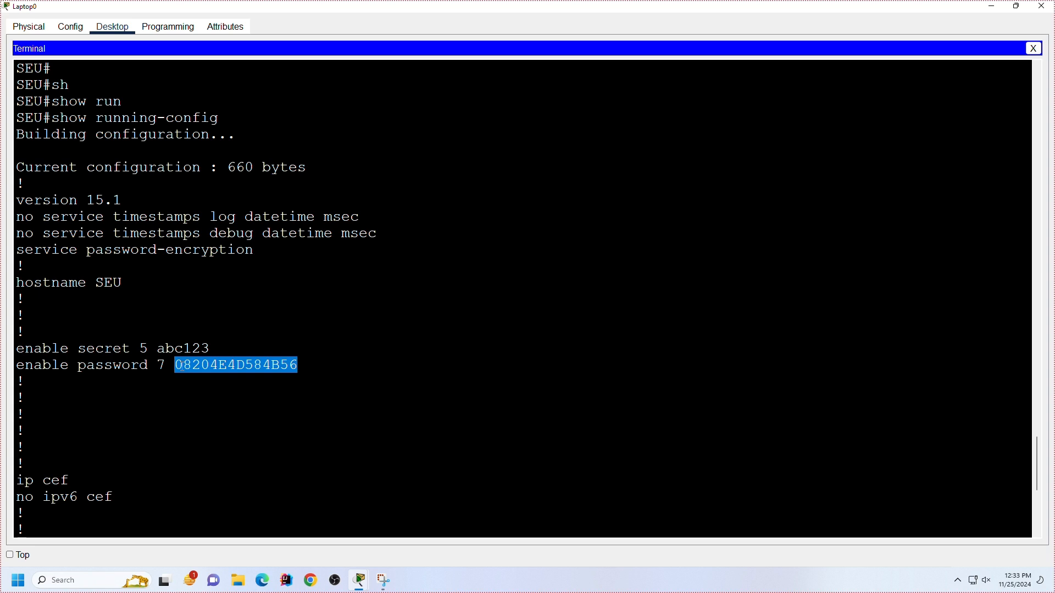
Step: Highlight the enable secret and enable password lines, and page through the running configuration to its end
left_click_drag(19, 354, 321, 376)
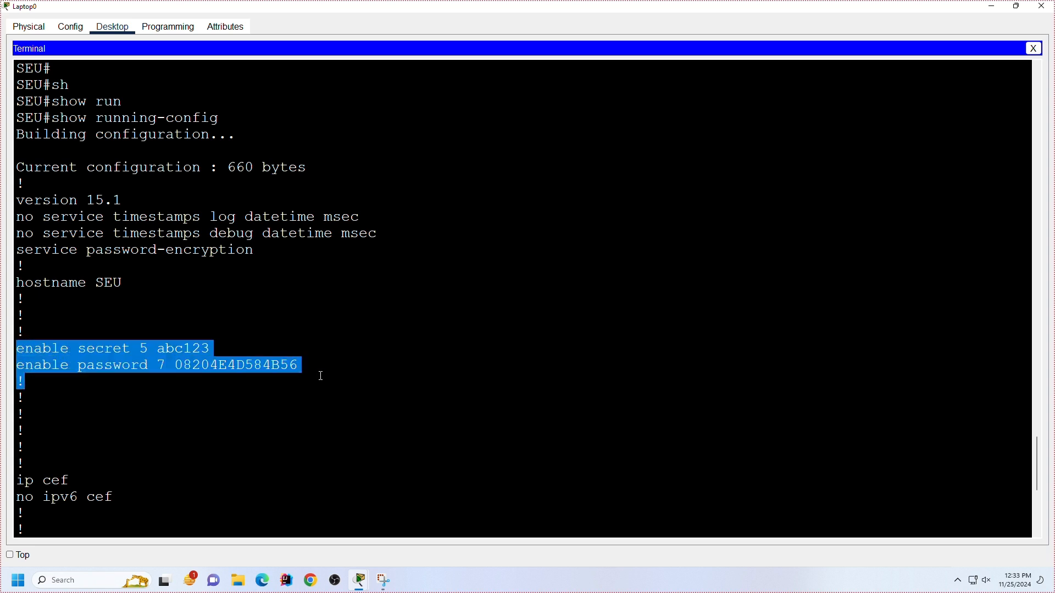
scroll(321, 377, "down", 7)
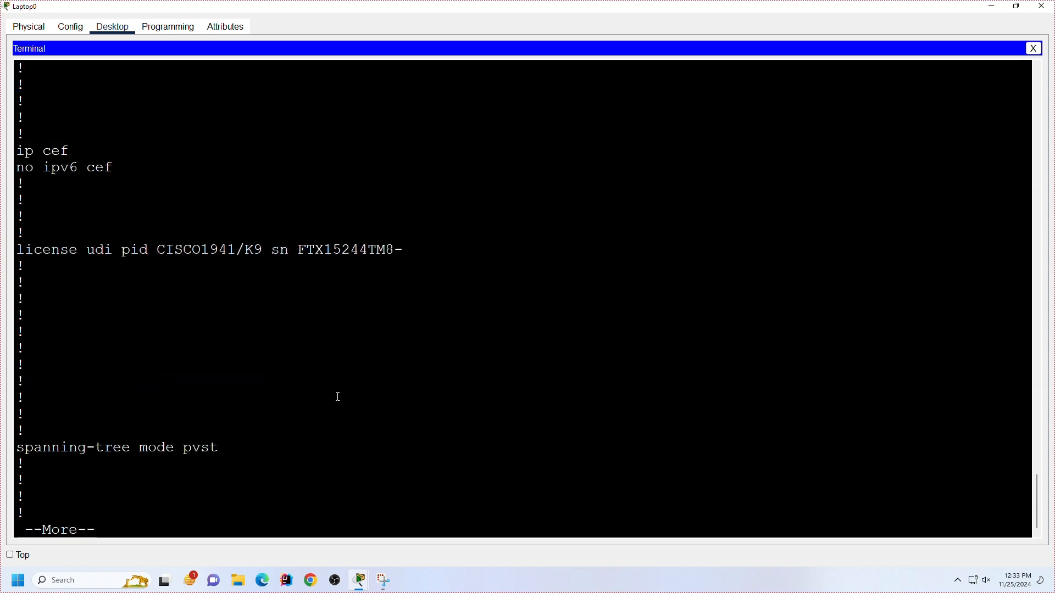
scroll(338, 397, "down", 7)
key("space")
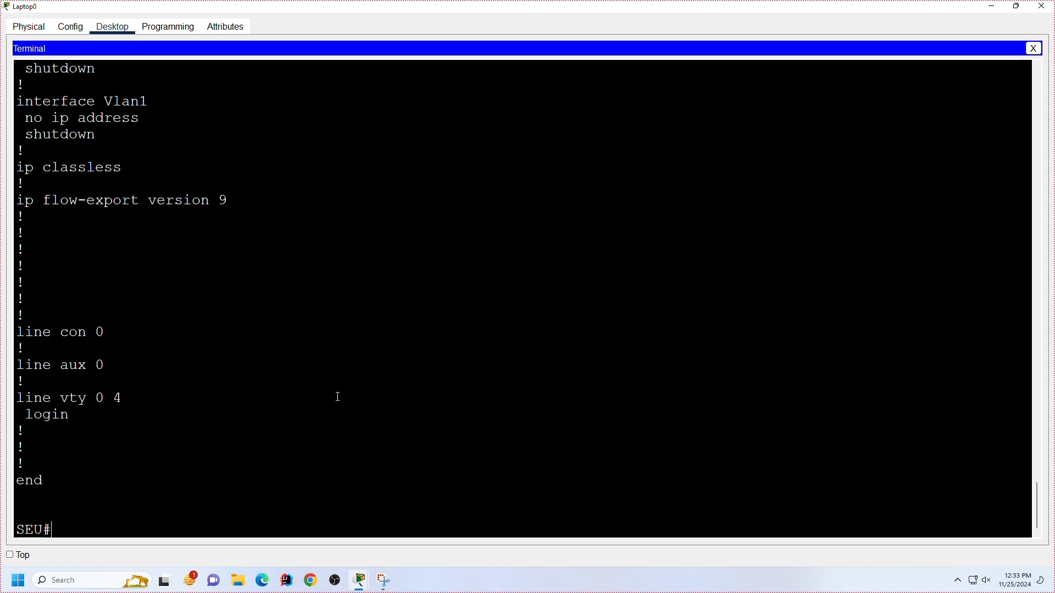
Step: Enter global configuration mode and compose an enable secret command with level 15 and encryption type 5, requesting help on its next argument
type("conf t")
key("Return")
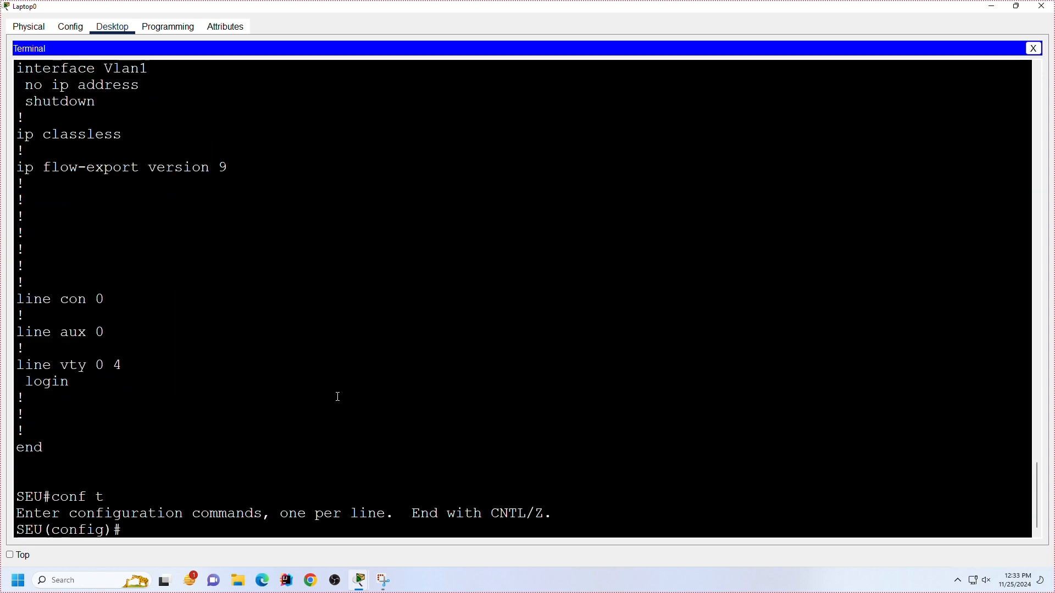
type("en")
key("Tab")
type("ab")
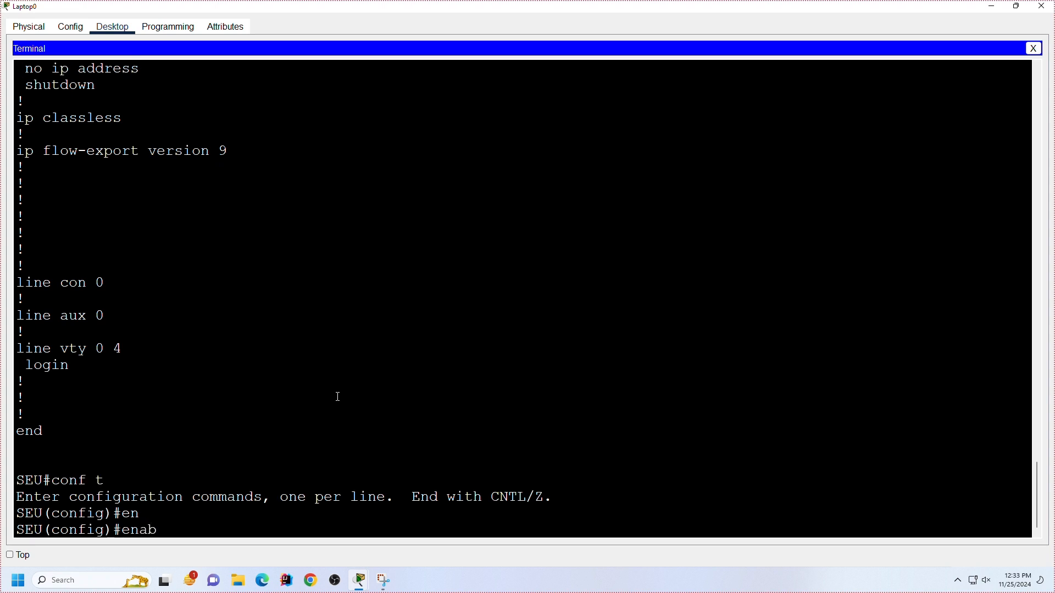
key("Tab")
type("sec")
key("Tab")
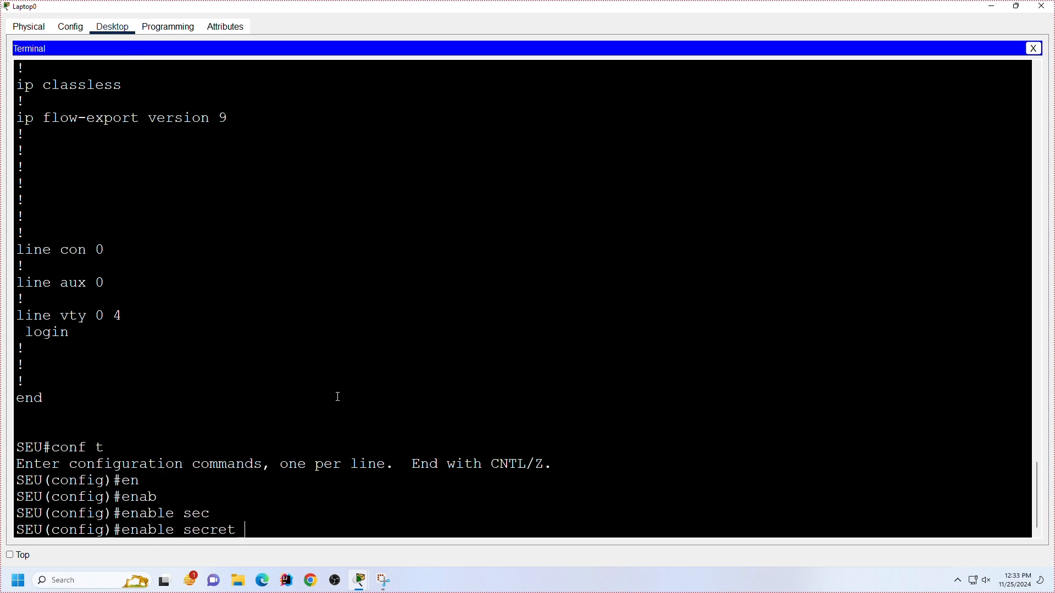
type("l")
key("Tab")
type("15")
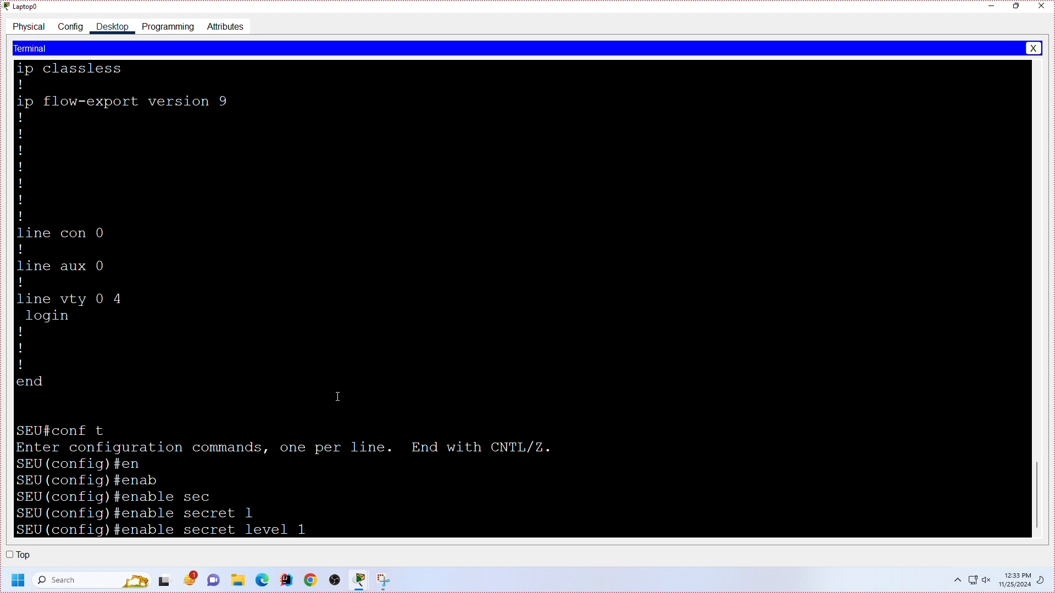
key("Tab")
type("5")
key("Tab")
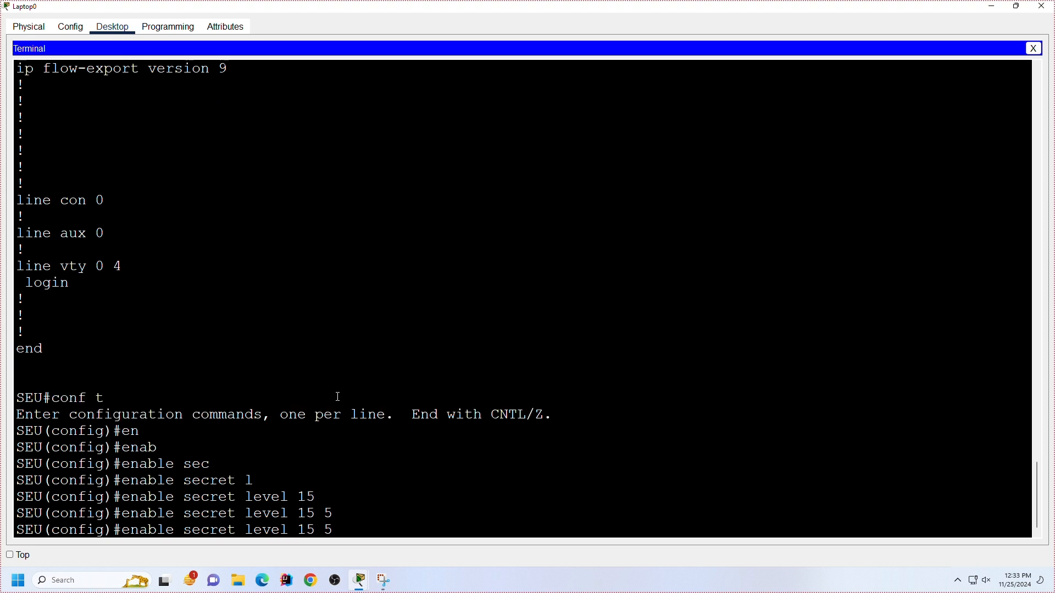
type("?")
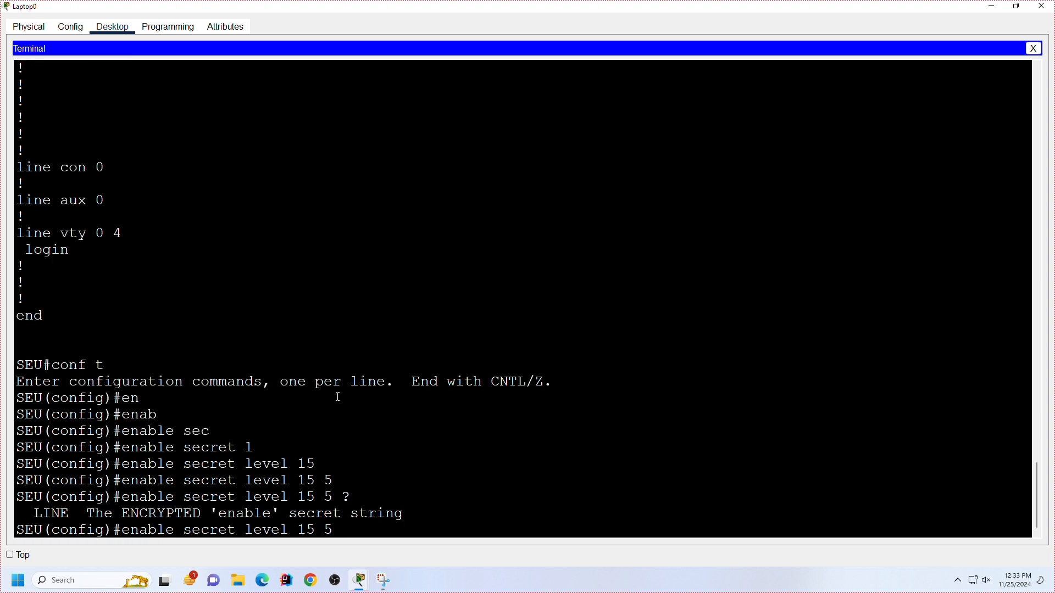
type("no")
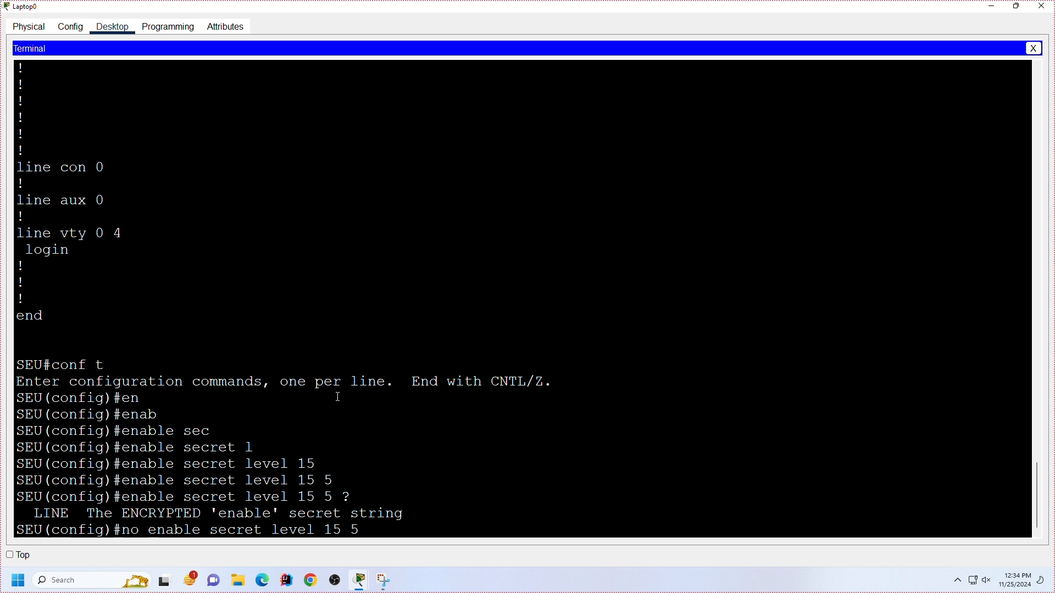
Step: Remove the enable secret by negating the level 15, type 5 command, entering the stored secret password as its argument
key("Right")
key("Right")
key("Right")
key("Right")
key("Right")
key("Right")
key("Right")
key("Right")
key("Right")
key("Right")
key("Right")
key("Right")
key("Right")
key("Right")
key("Right")
key("Right")
key("Right")
key("Right")
key("Right")
key("Right")
key("Right")
key("Right")
key("Right")
key("Right")
key("Right")
key("Right")
key("Right")
type("abc123")
key("Return")
key("Return")
key("Return")
key("Return")
key("Return")
key("Return")
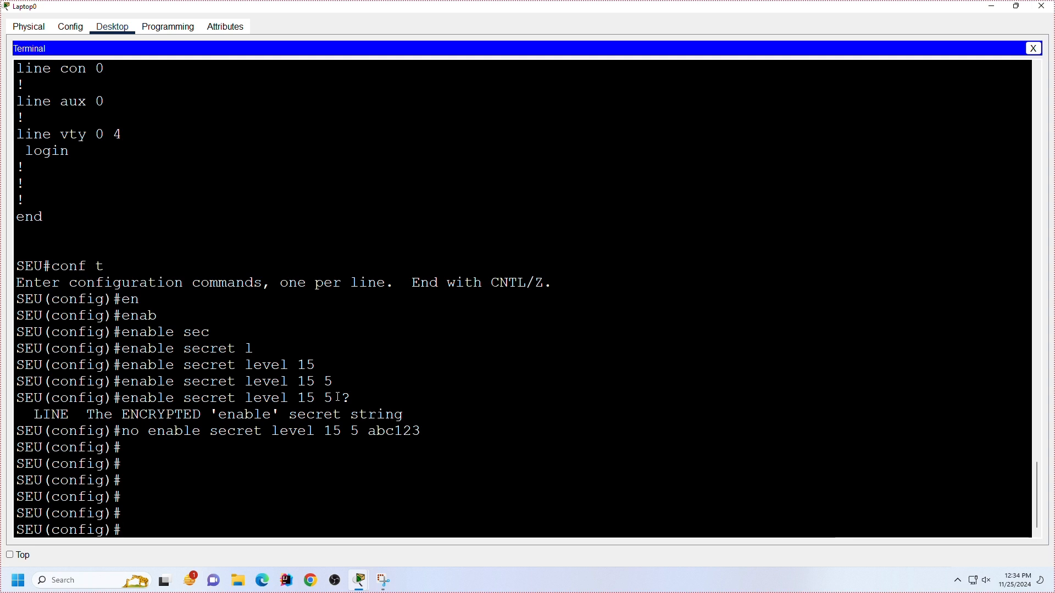
Step: Remove the enable password from the router with the no enable password command
type("ena")
key("Tab")
type("pas")
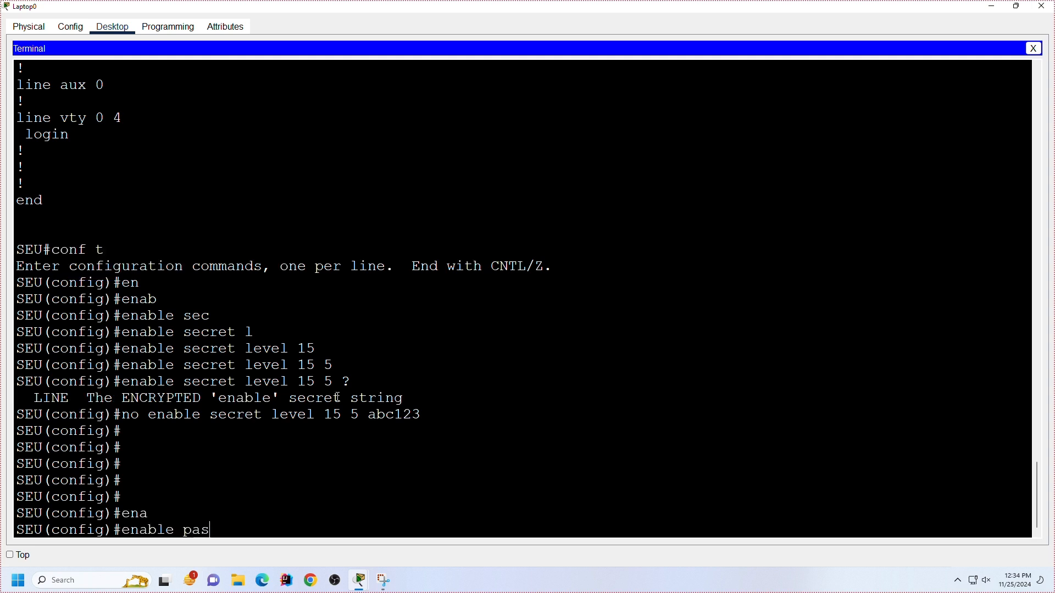
key("Tab")
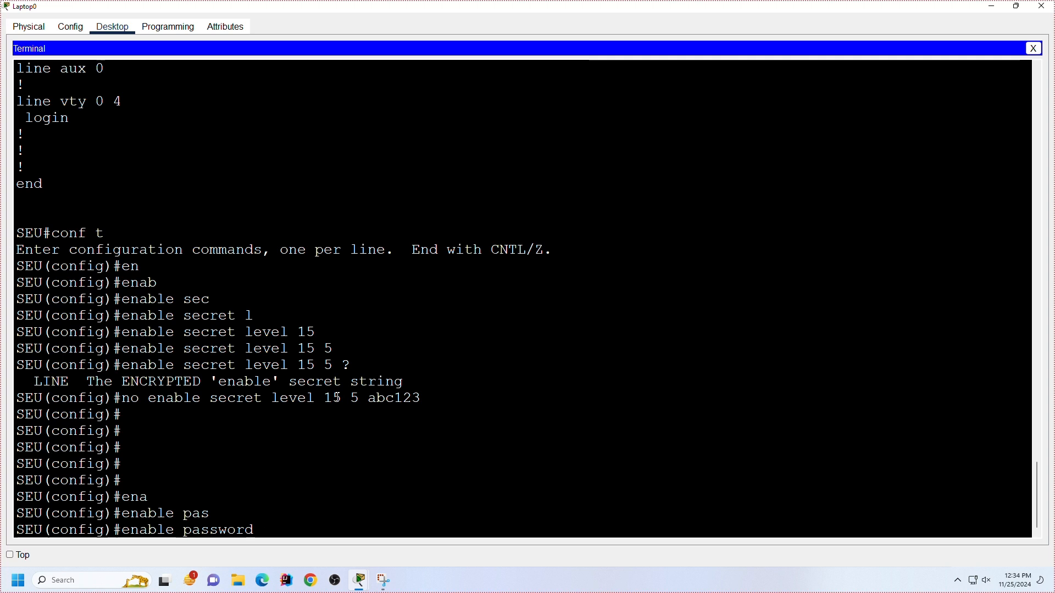
key("ctrl+a")
type("no")
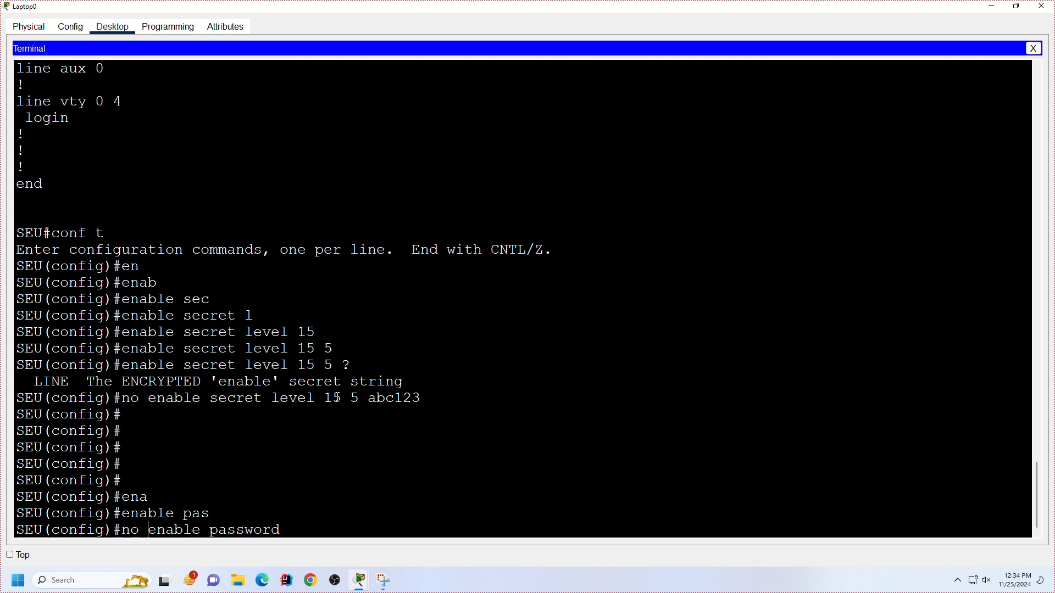
key("Return")
key("Return")
key("Return")
key("Return")
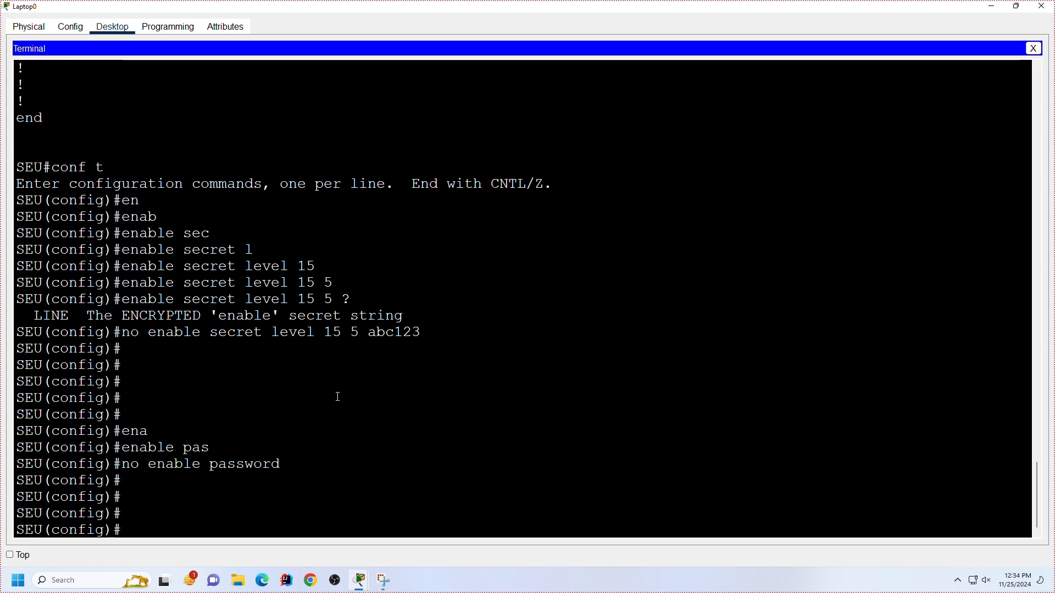
key("Return")
key("Return")
key("Return")
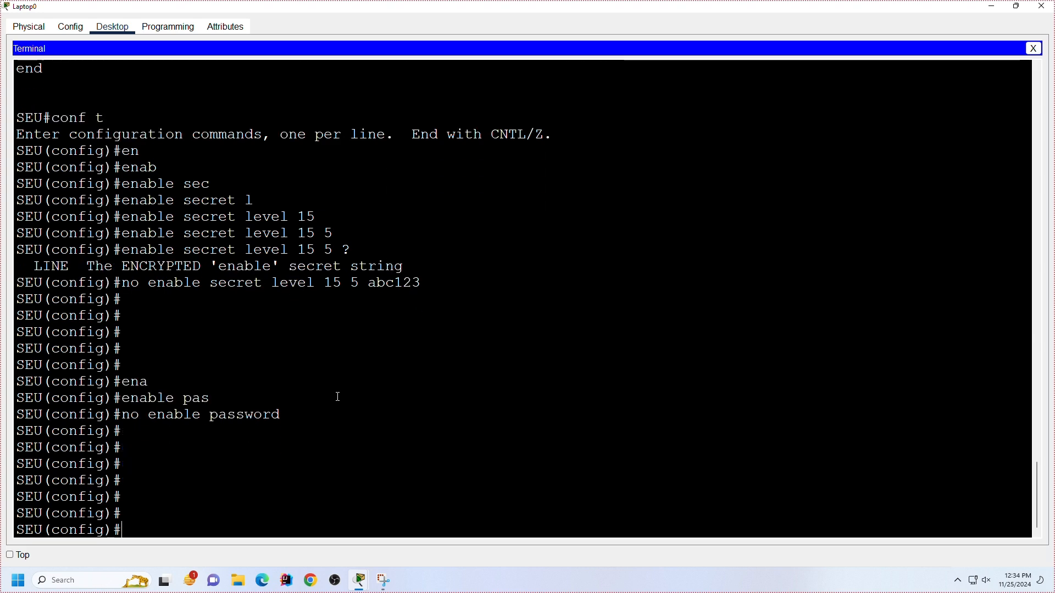
Step: Review the enable secret and enable password lines in the earlier running configuration output
scroll(348, 344, "up", 12)
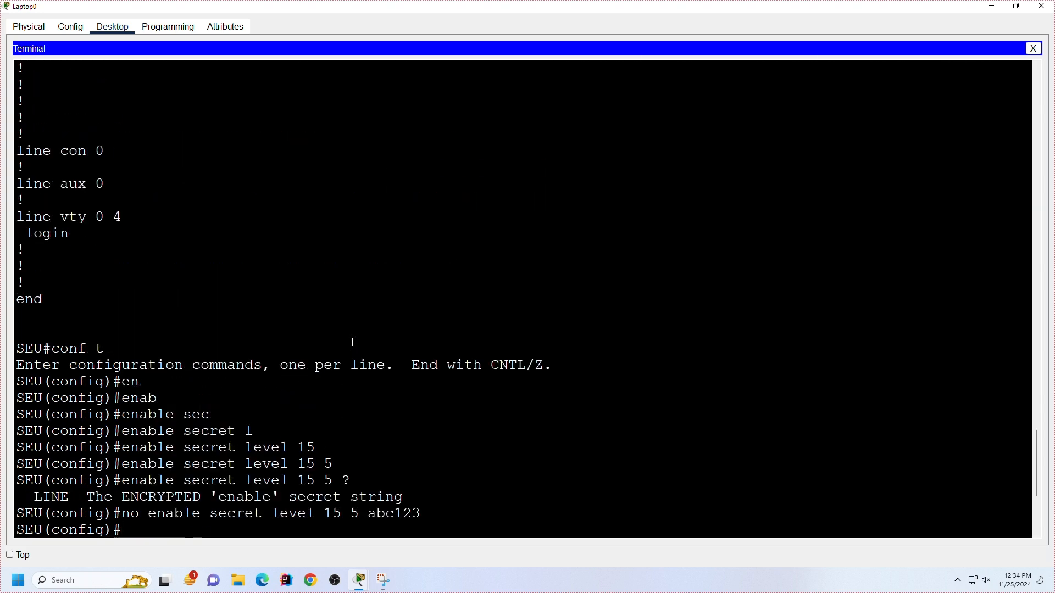
scroll(352, 341, "up", 13)
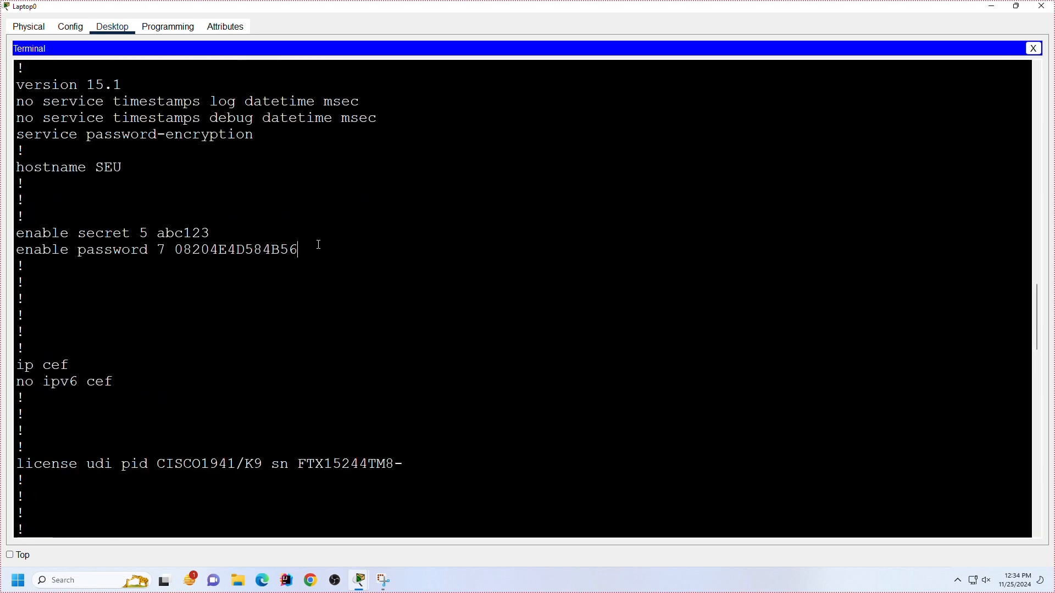
left_click_drag(299, 250, 30, 232)
left_click(447, 346)
scroll(431, 395, "down", 20)
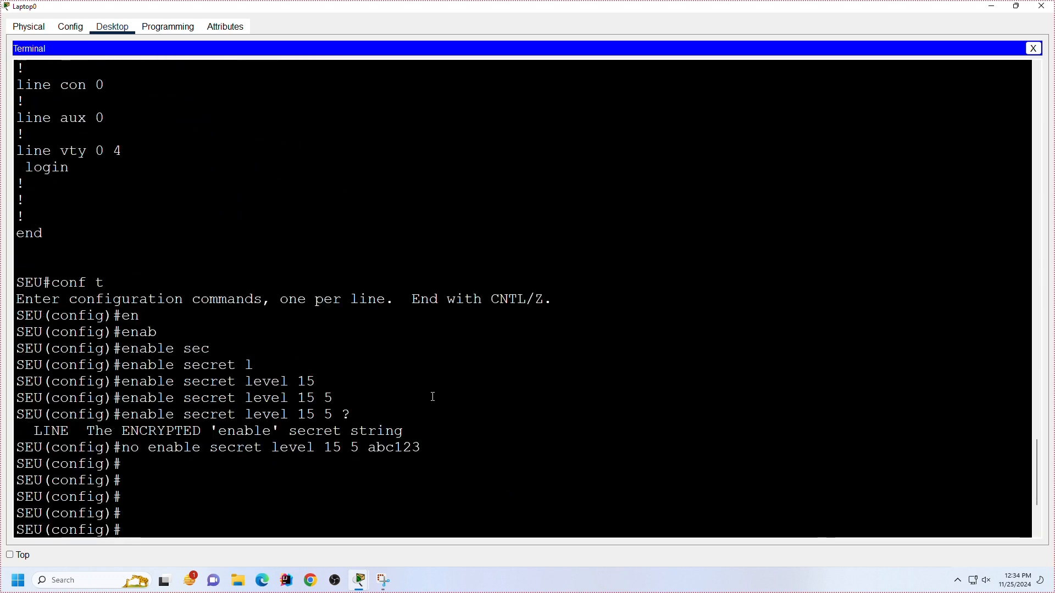
Step: Exit global configuration mode and save the router configuration with wr mem
type("x")
key("Return")
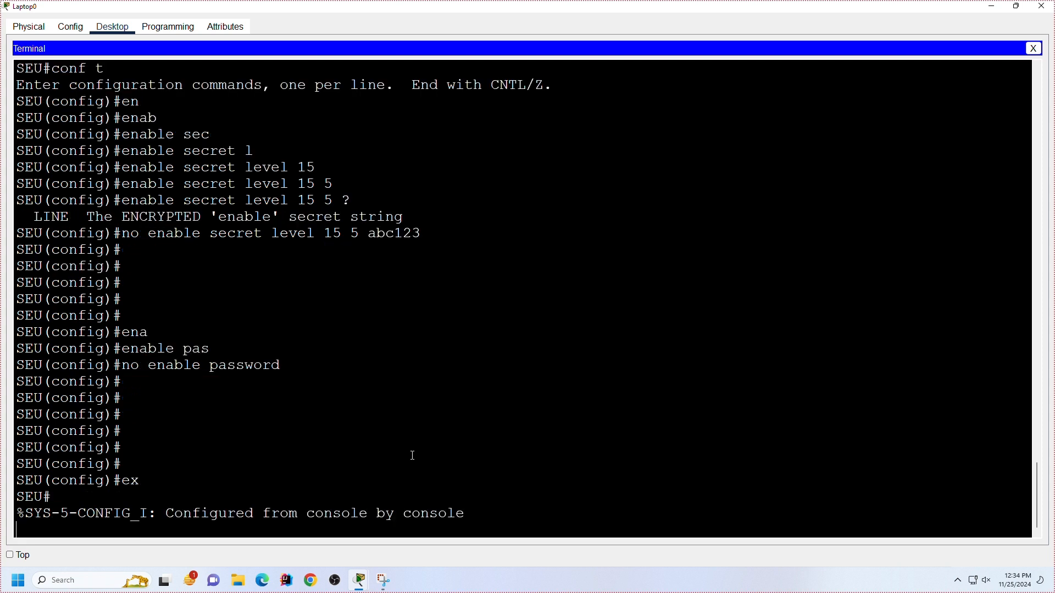
key("Return")
key("Return")
type("wr mem")
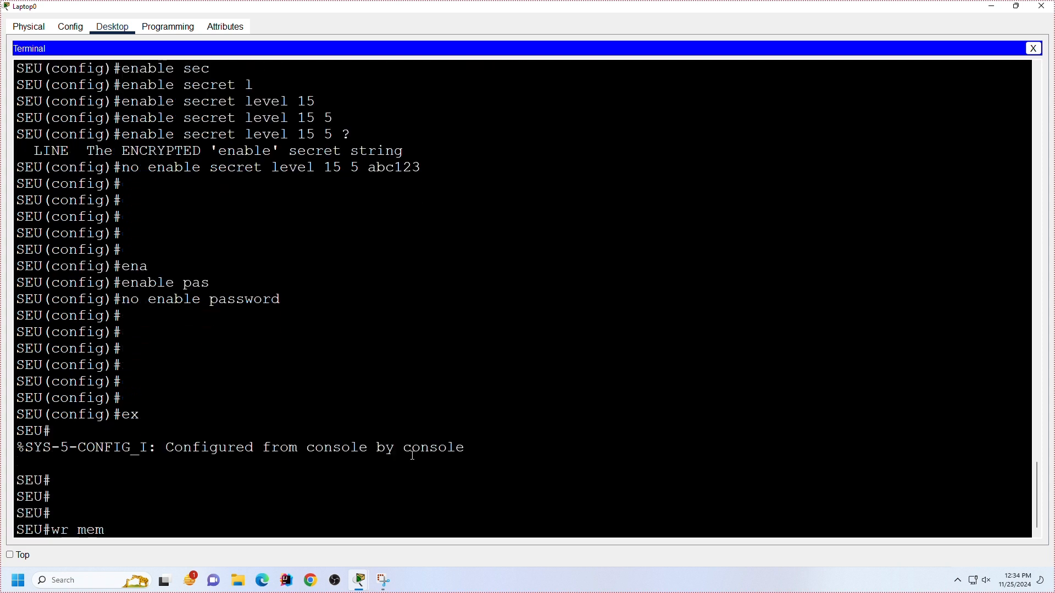
key("Return")
key("Return")
key("Return")
key("Return")
Step: Display the running configuration and page to its end, checking for the enable secret and enable password lines
type("sh")
key("Tab")
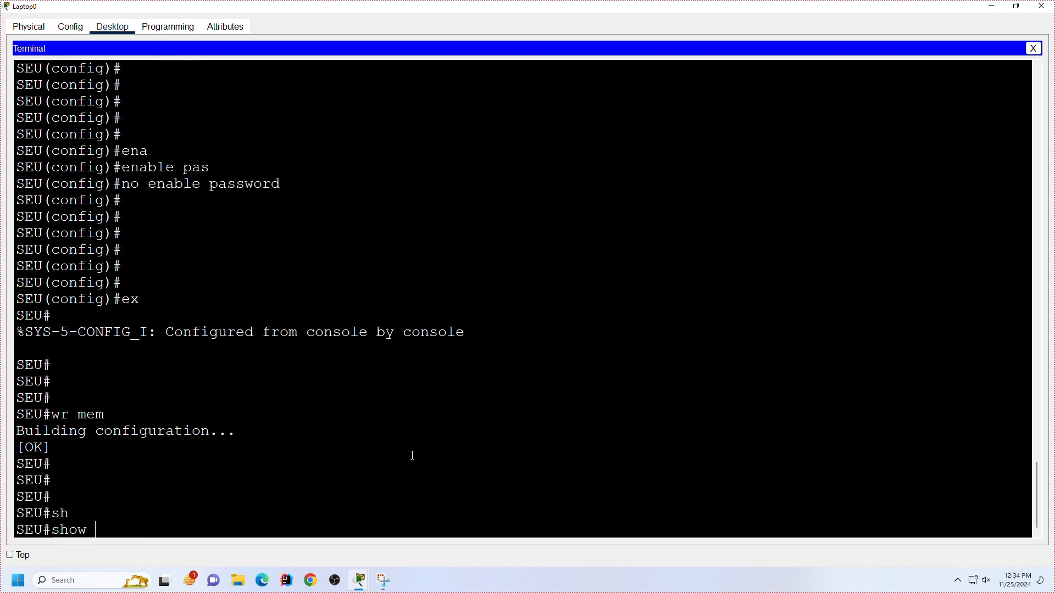
type("run")
key("Tab")
key("Return")
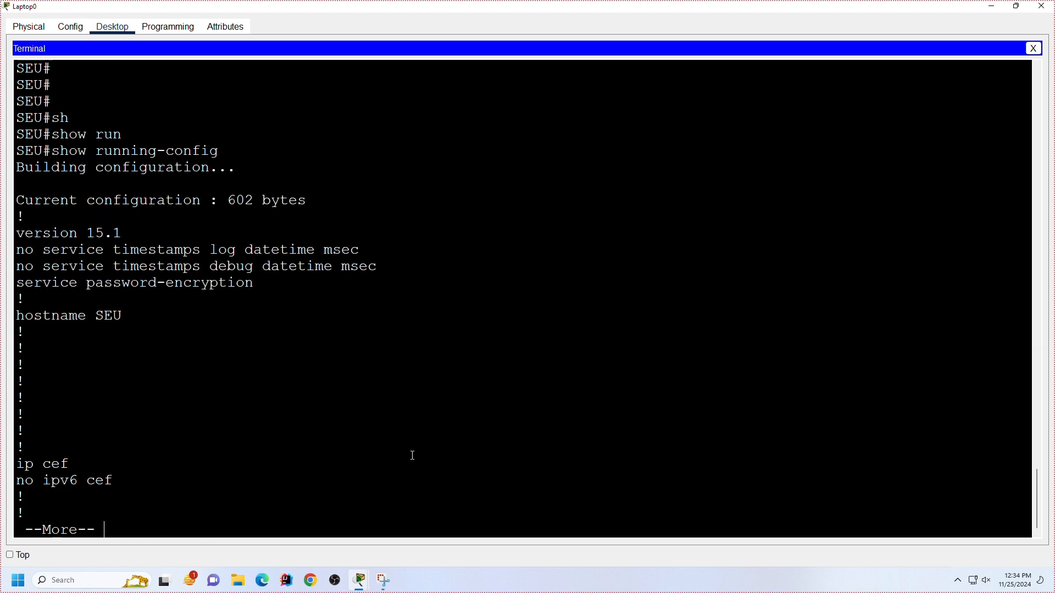
key("space")
key("space")
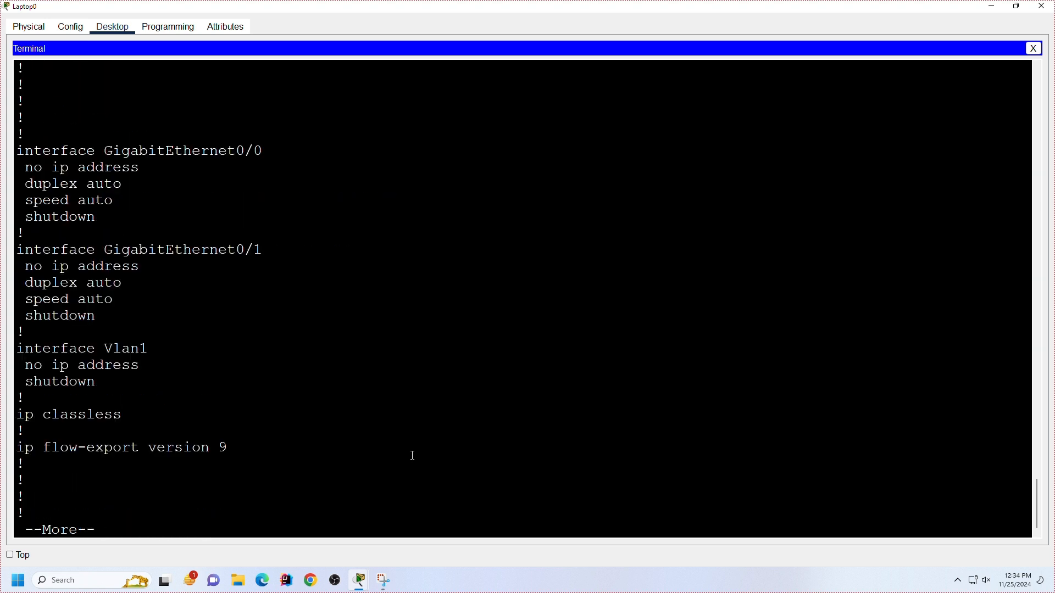
key("space")
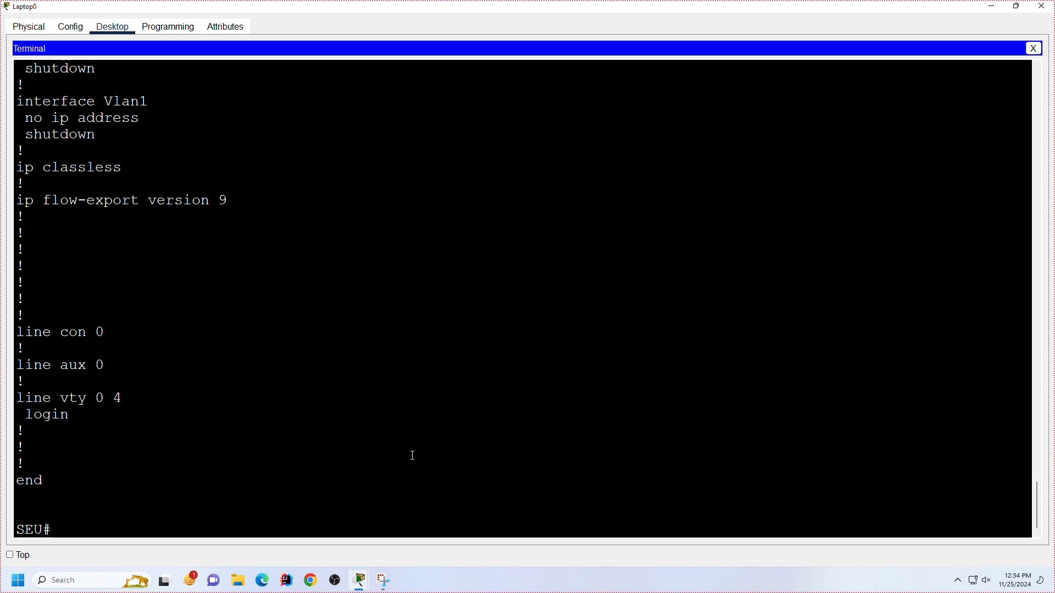
Step: Return to global configuration mode and set a new enable password, entering the password value
key("Return")
key("Return")
type("conf t")
key("Return")
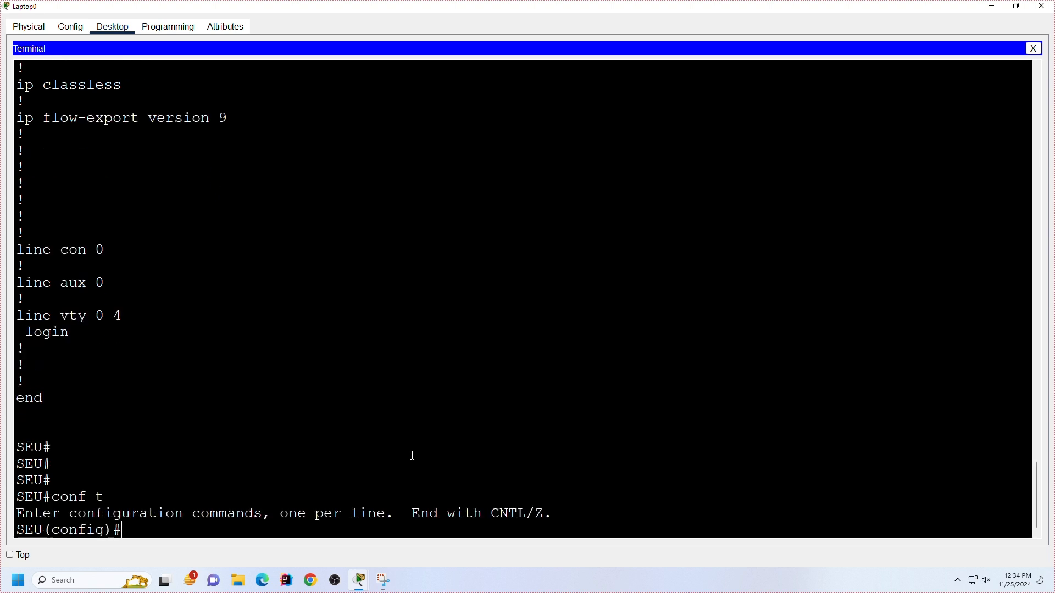
type("ena")
key("Tab")
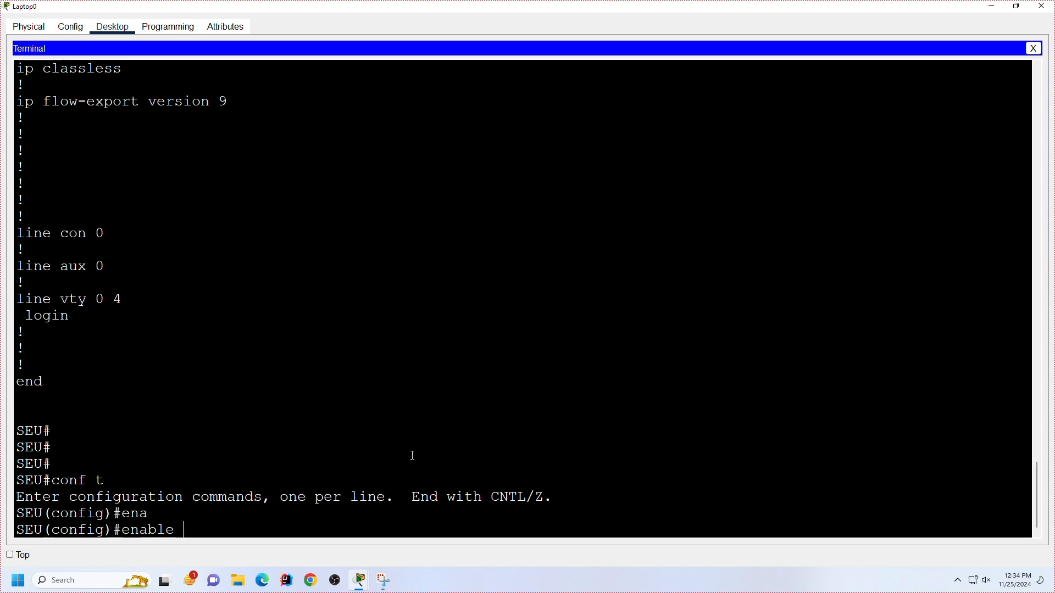
type("pas")
type("s")
key("Tab")
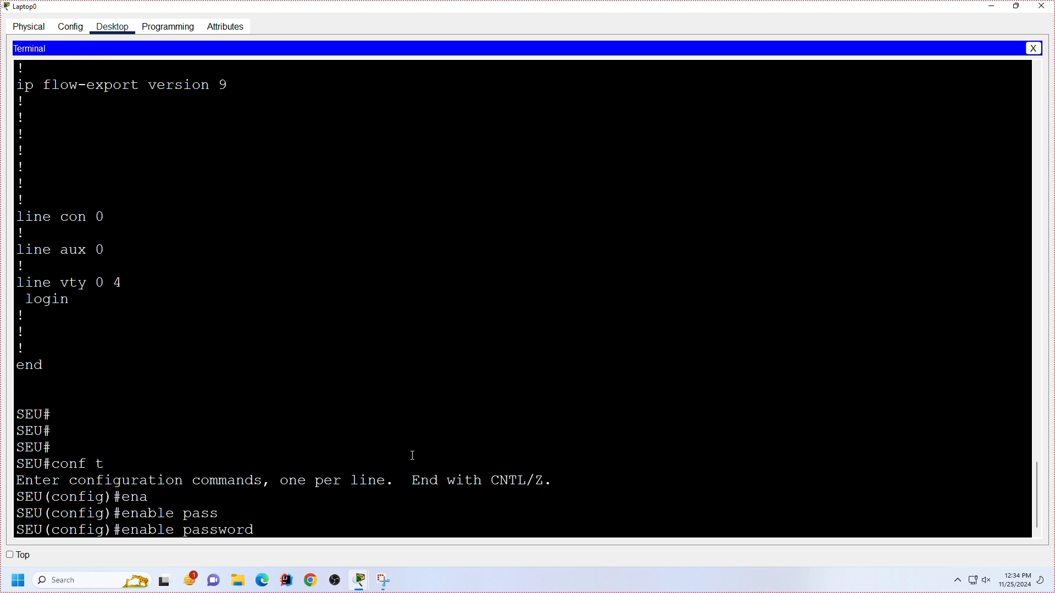
type("cisco")
key("Return")
key("Return")
key("Return")
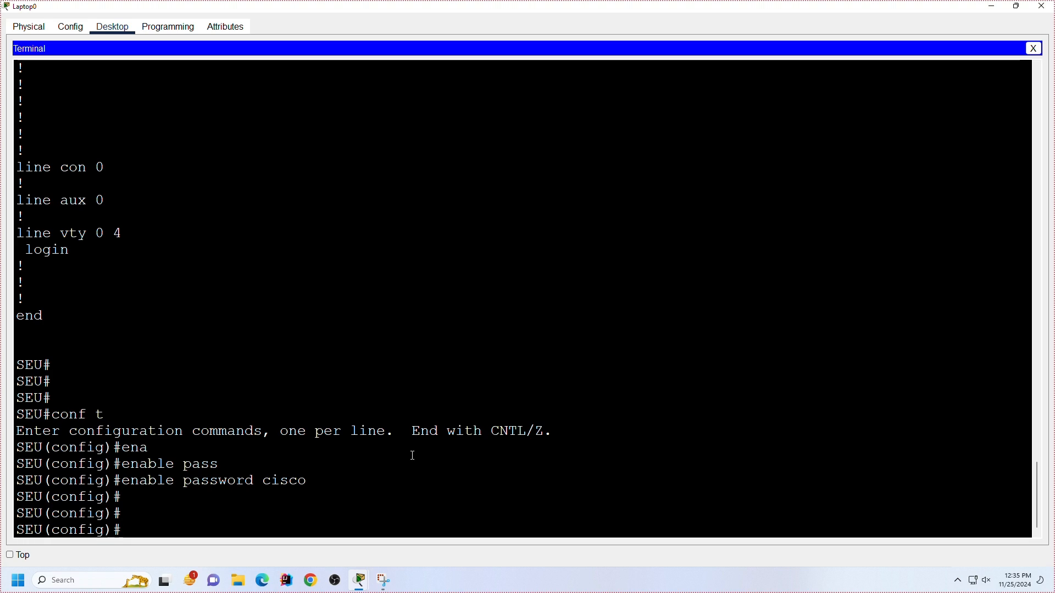
Step: List all available global configuration commands and highlight the login entry
type("?")
key("space")
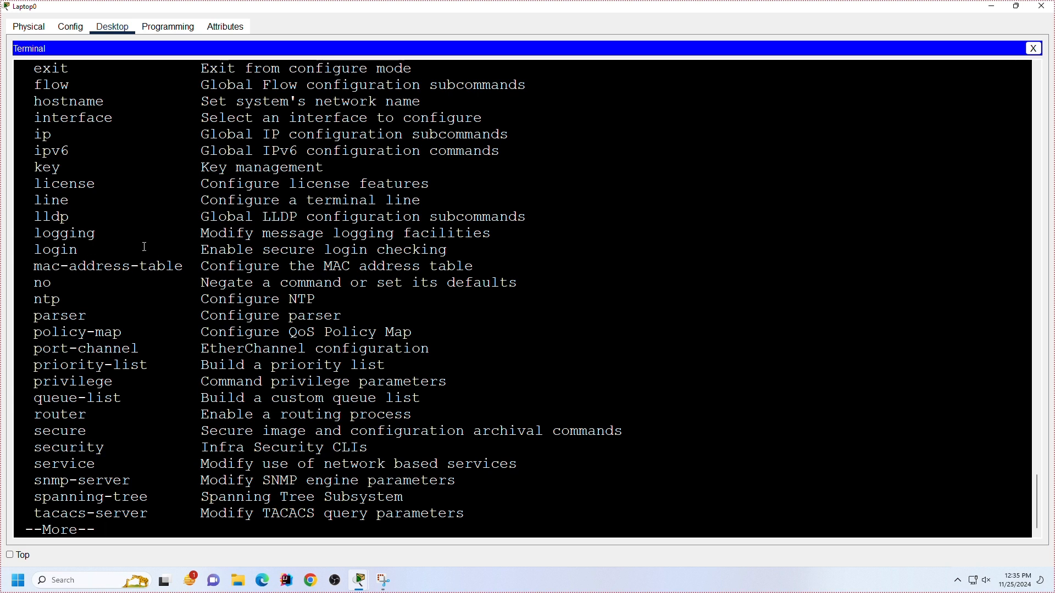
left_click_drag(42, 249, 553, 258)
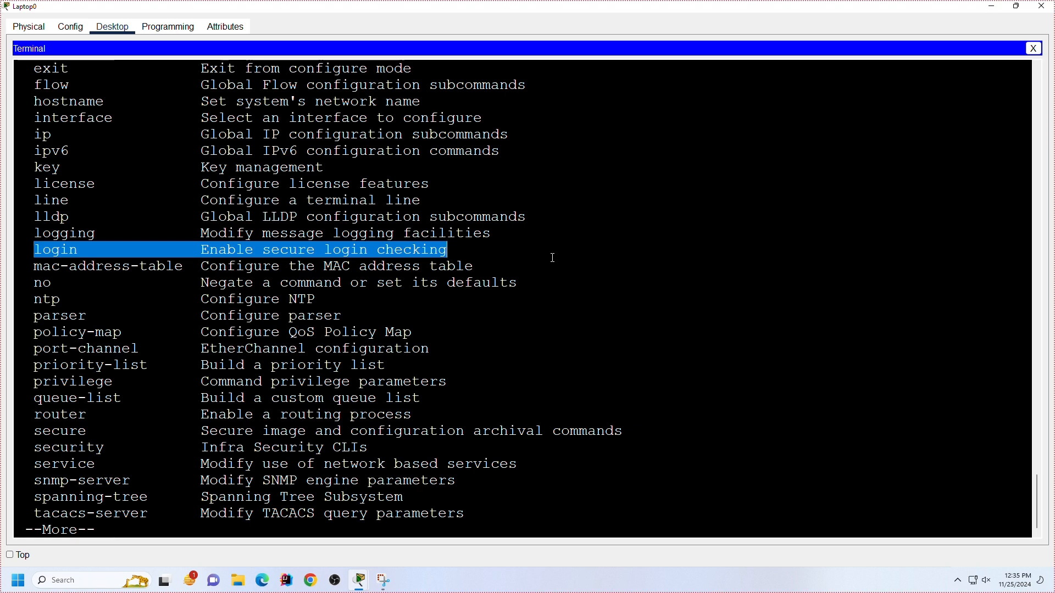
key("space")
Step: Try the global login command without arguments, and list its options before clearing the command line
type("login")
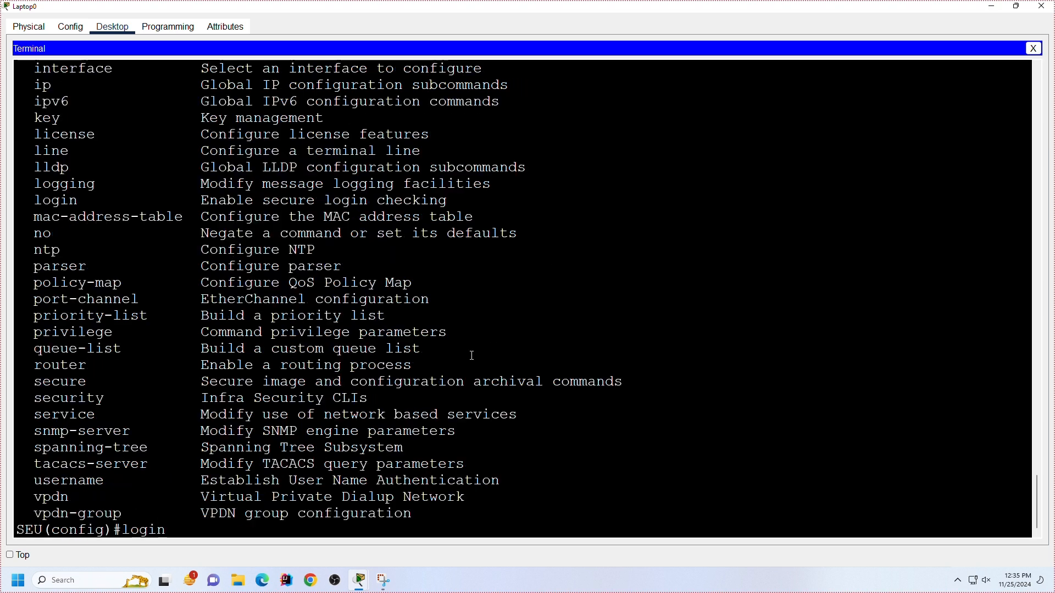
key("Tab")
key("Return")
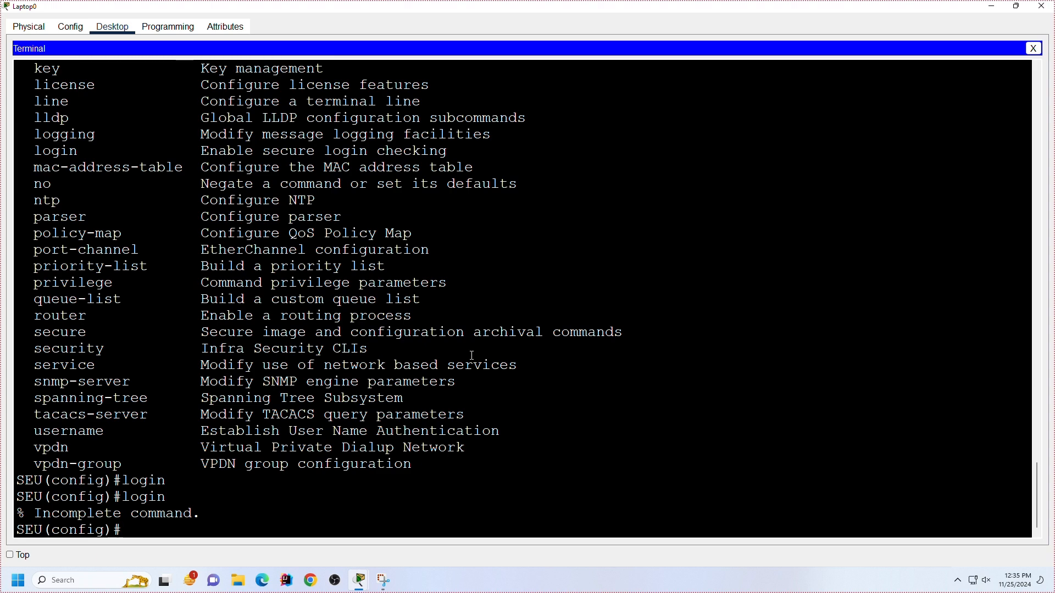
type("login ?")
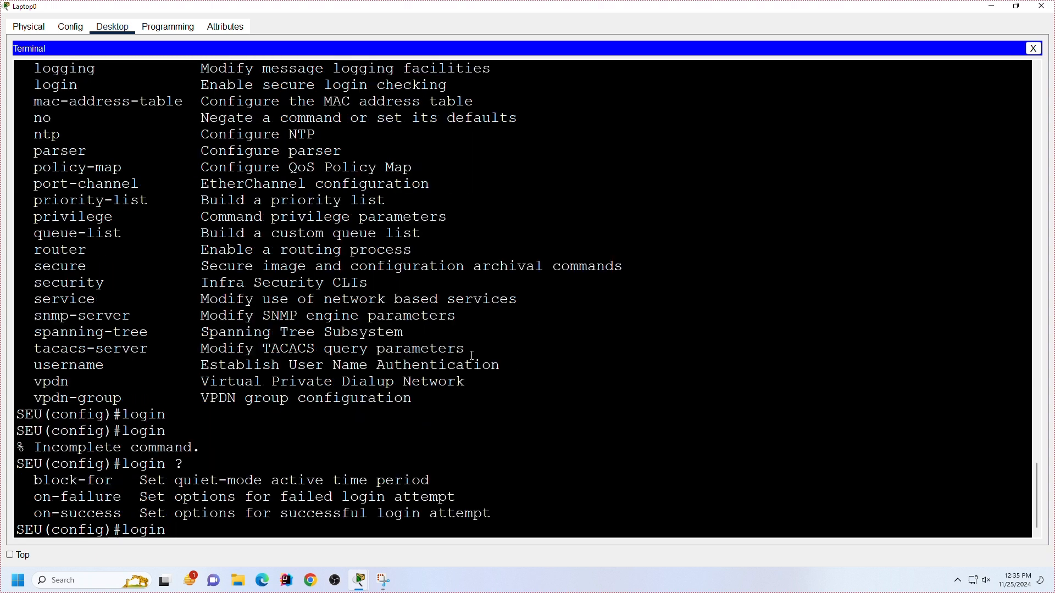
key("BackSpace")
key("BackSpace")
key("BackSpace")
key("BackSpace")
key("BackSpace")
key("BackSpace")
type("ex")
key("BackSpace")
key("BackSpace")
key("Return")
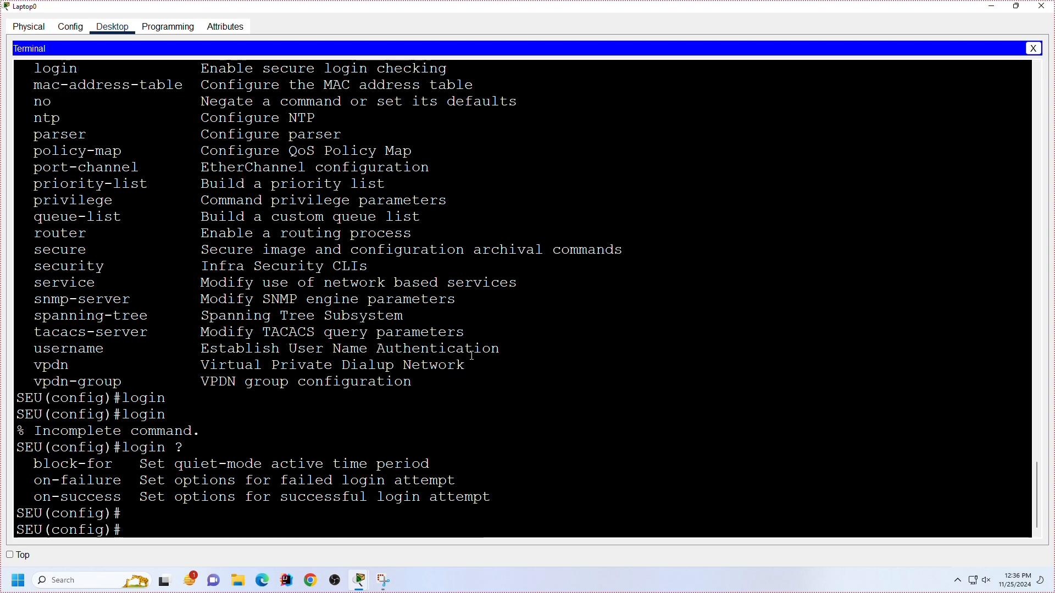
Step: List the options available for the global enable command
key("Return")
key("Return")
key("Return")
type("ena")
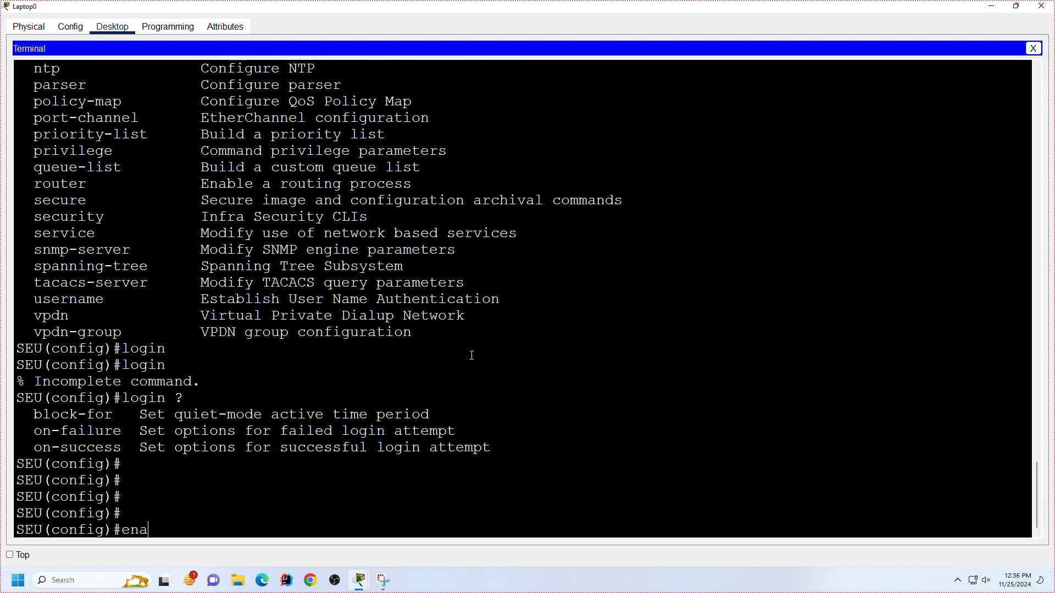
key("Tab")
type("?")
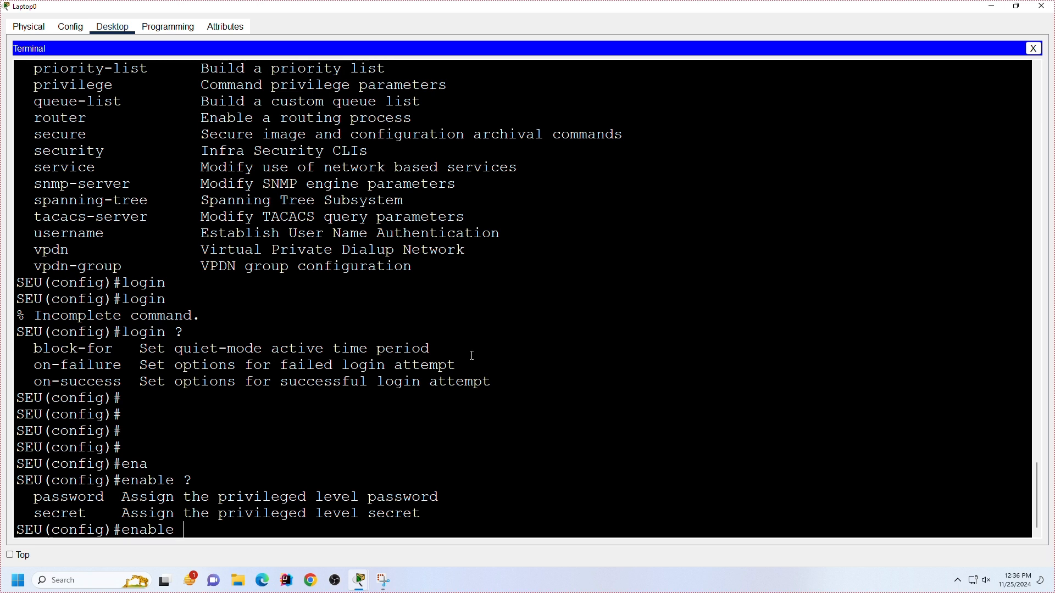
type("pass")
Step: Complete the command as enable password, replace that keyword with secret, and list the enable secret options
key("Tab")
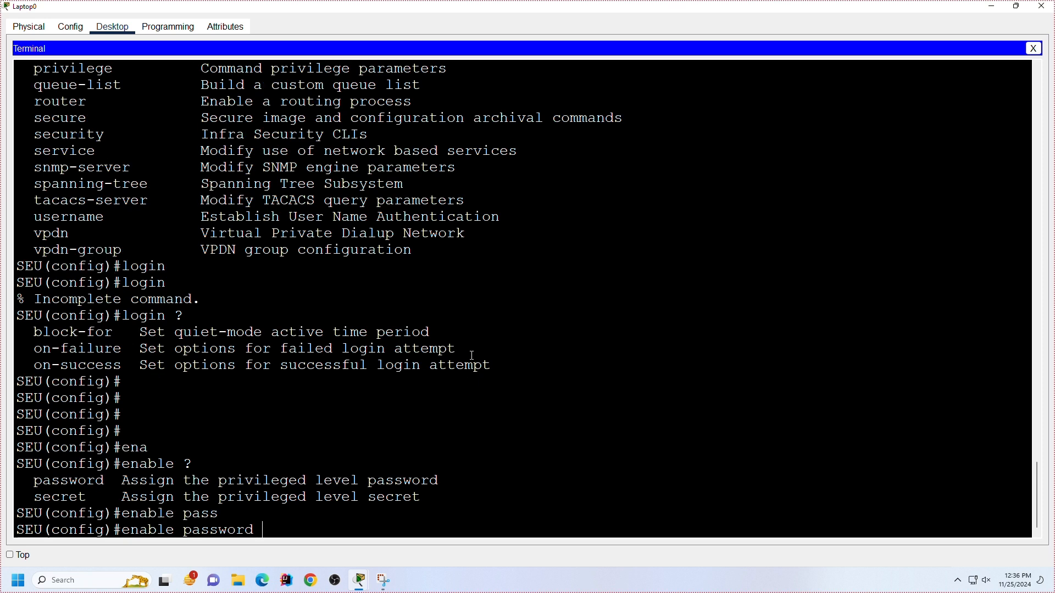
key("BackSpace")
key("BackSpace")
key("BackSpace")
key("BackSpace")
key("BackSpace")
key("BackSpace")
key("BackSpace")
key("BackSpace")
key("BackSpace")
type("sec")
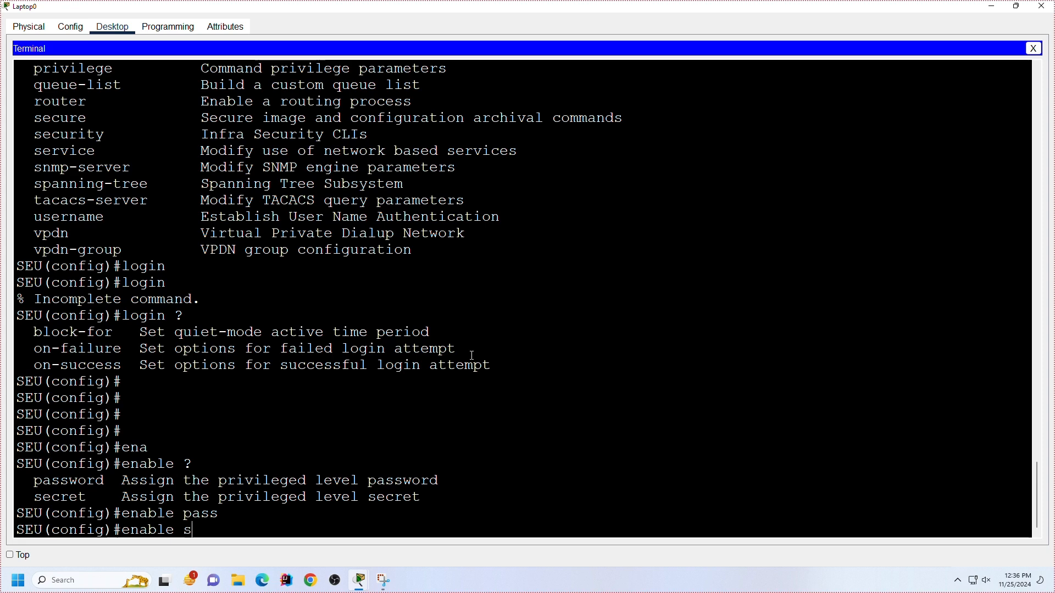
key("Tab")
type("?")
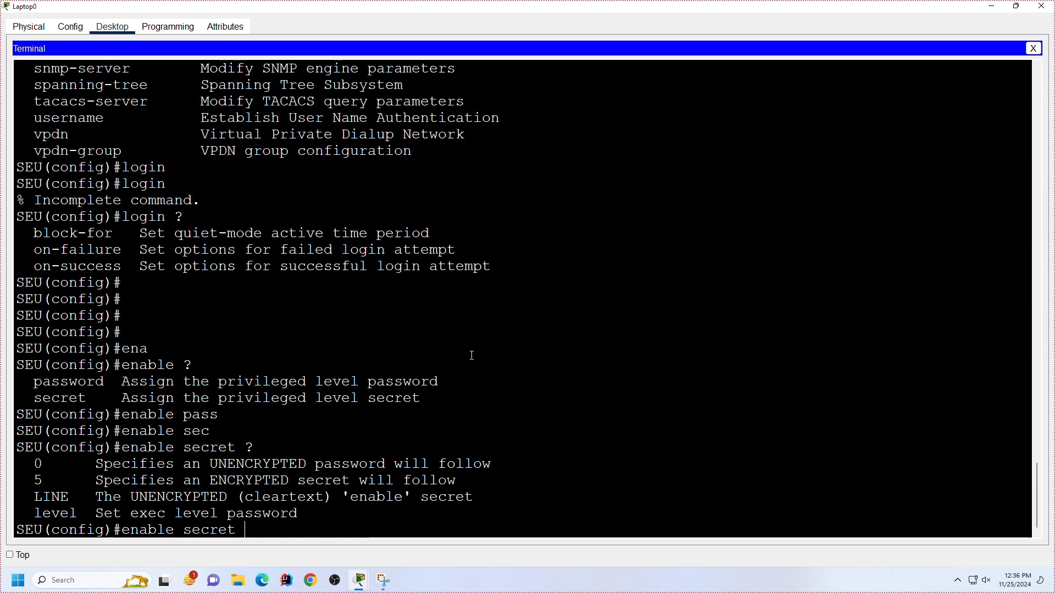
type("lev")
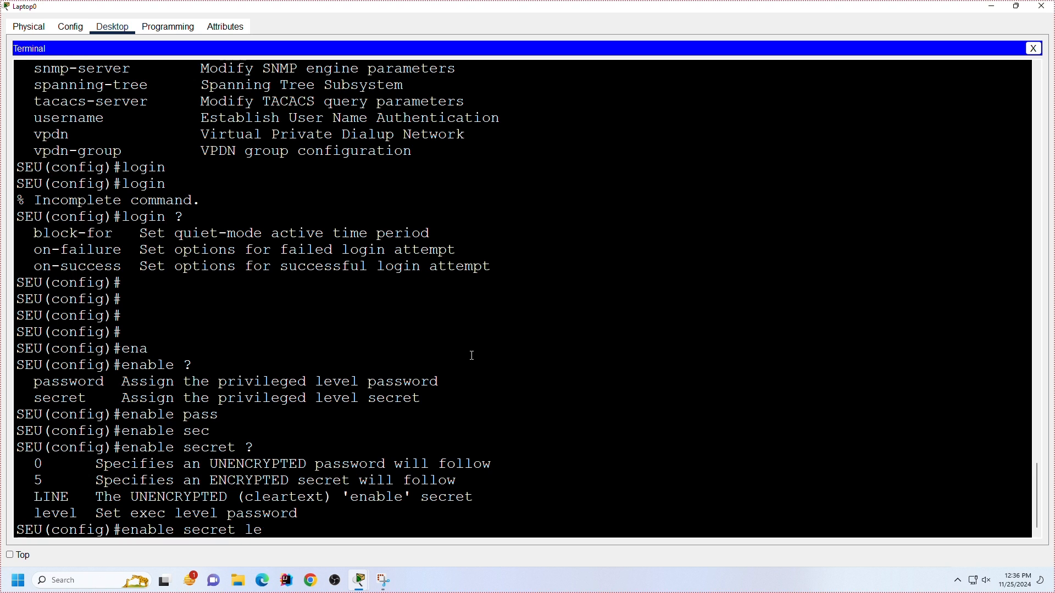
Step: Specify level 15 for the enable secret, listing the allowed level numbers and the options that follow the level
key("Tab")
type("15")
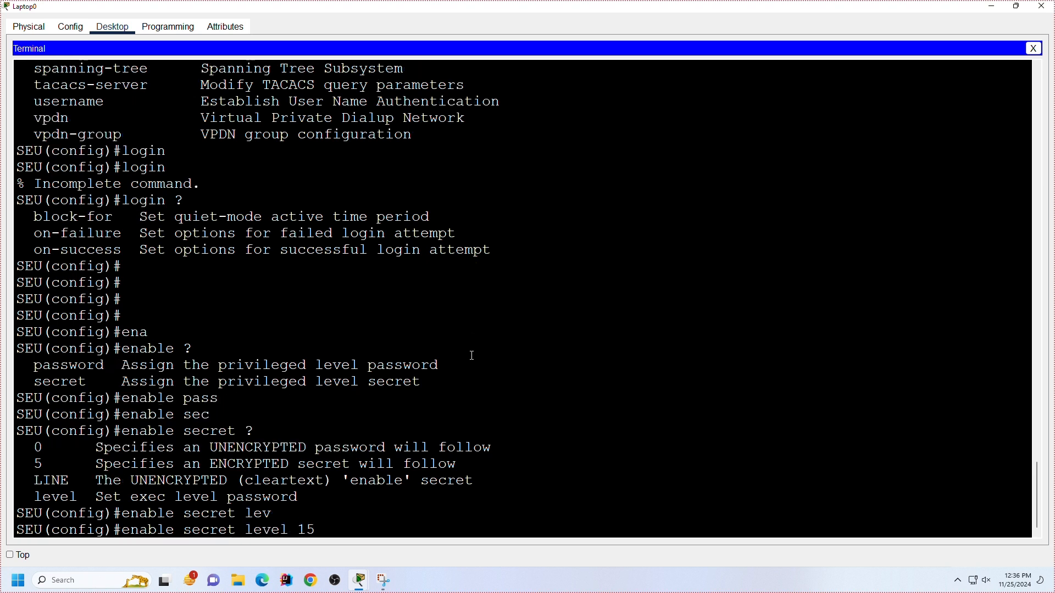
key("BackSpace")
key("BackSpace")
type("?1")
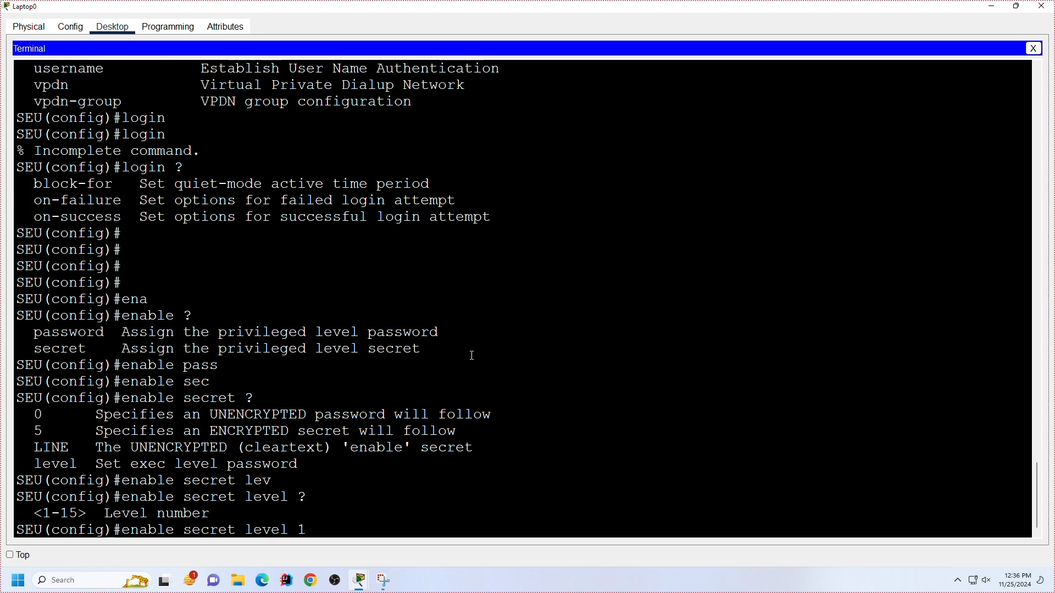
type("5 ?")
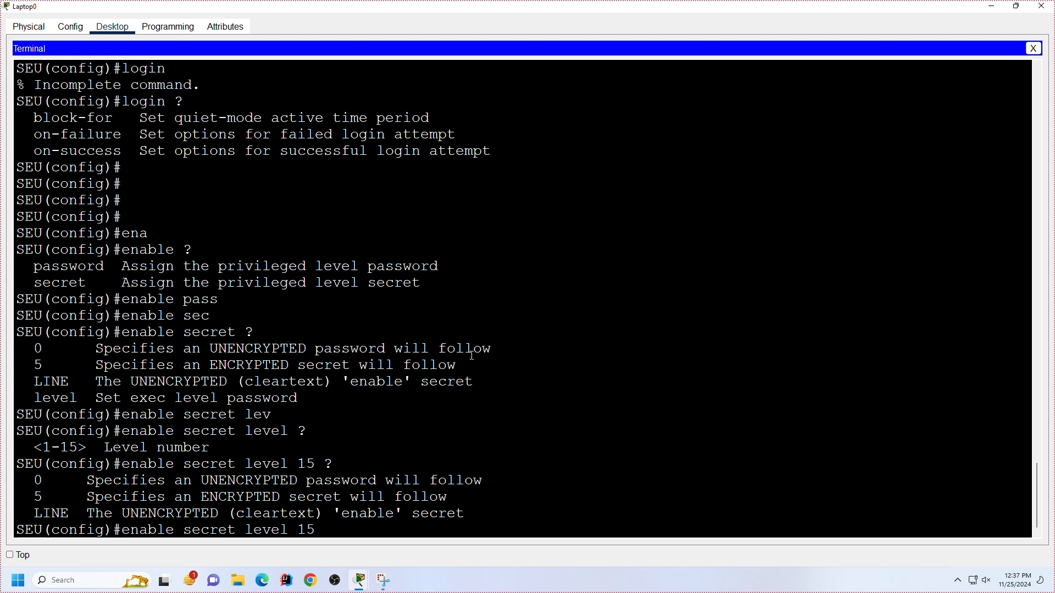
Step: Set the level 15 enable secret with encryption type 0, entering the secret value
type("0 ?")
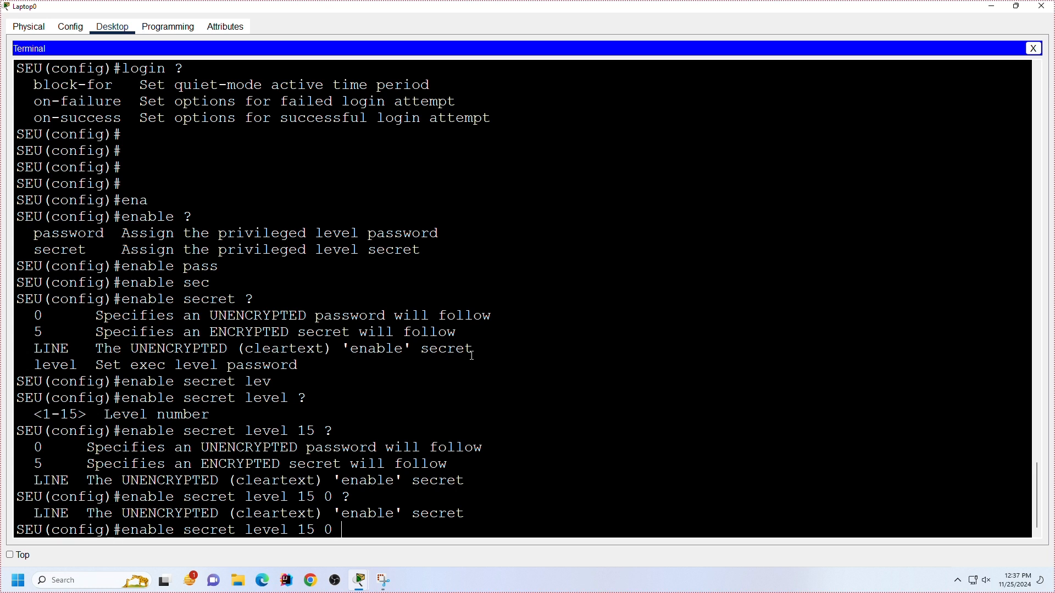
type("abc123")
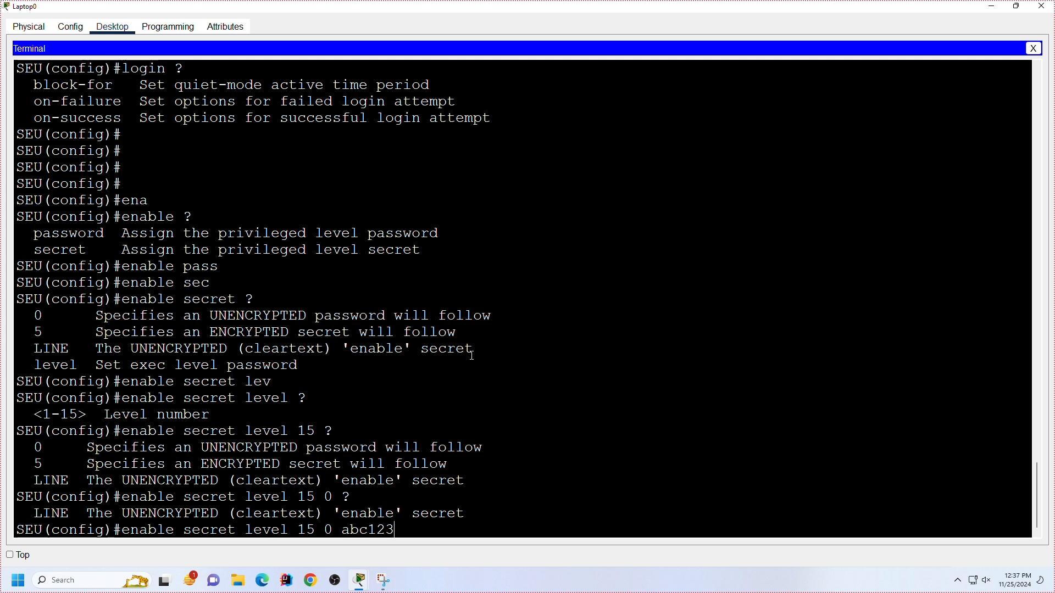
key("Return")
key("Return")
key("Return")
key("Return")
key("Return")
key("Return")
key("Return")
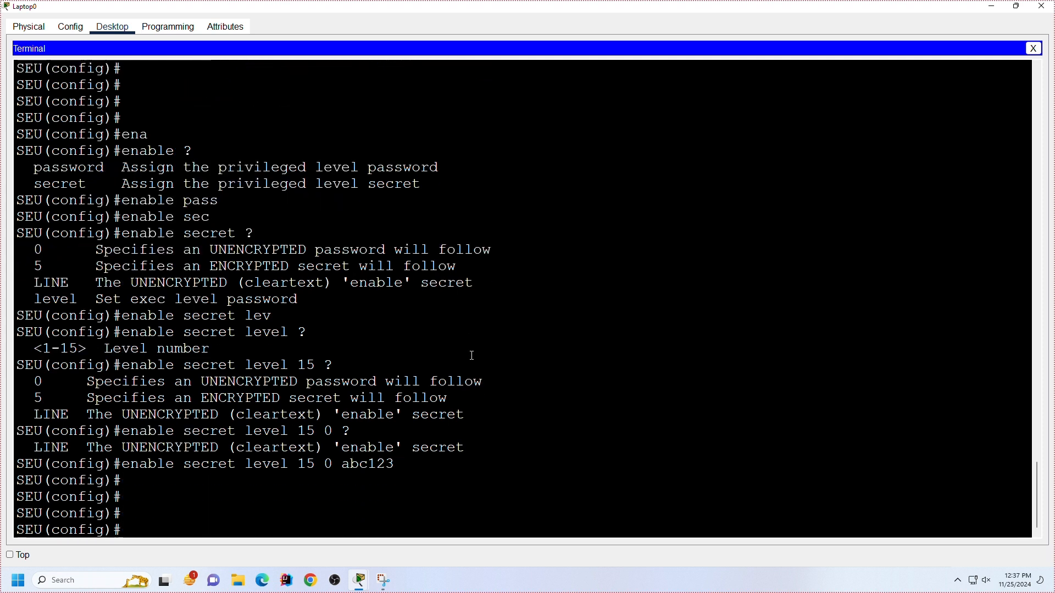
Step: Leave global configuration mode and save the configuration with wr mem
type("wr")
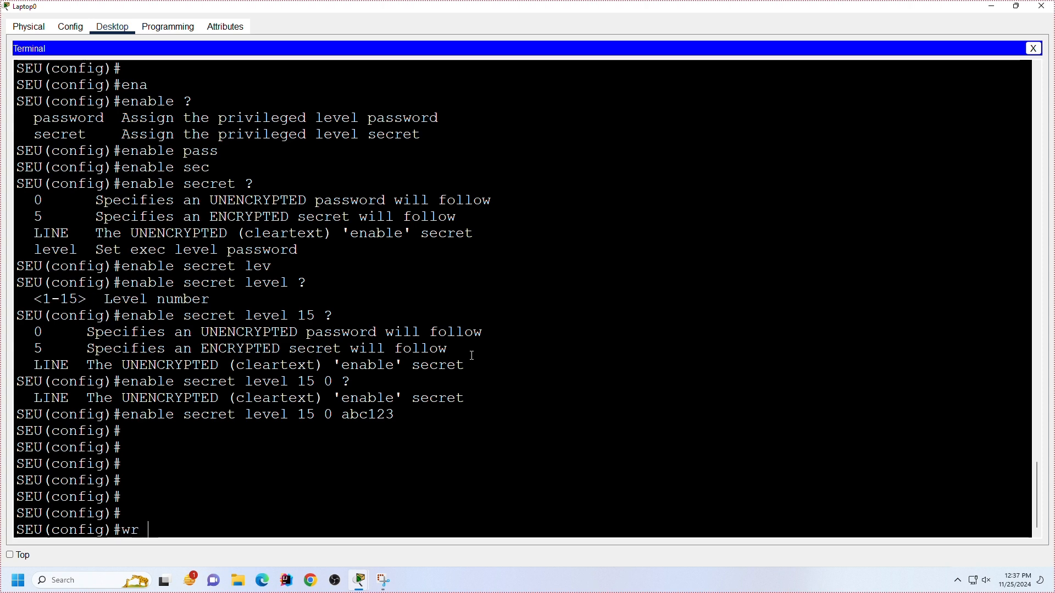
key("BackSpace")
key("BackSpace")
type("ex")
key("Return")
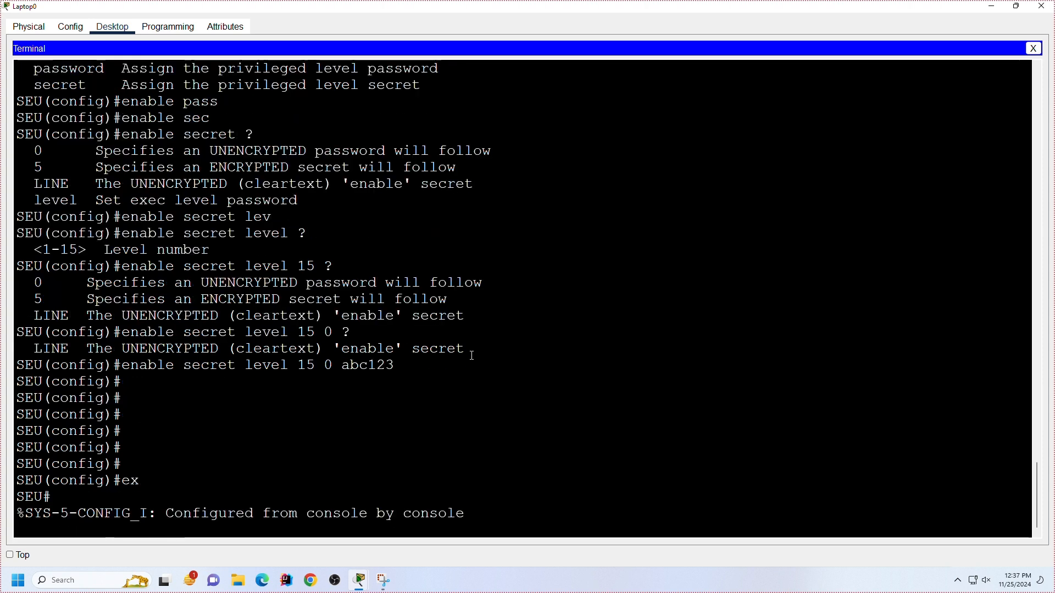
key("Return")
key("Return")
type("wr mem")
key("Return")
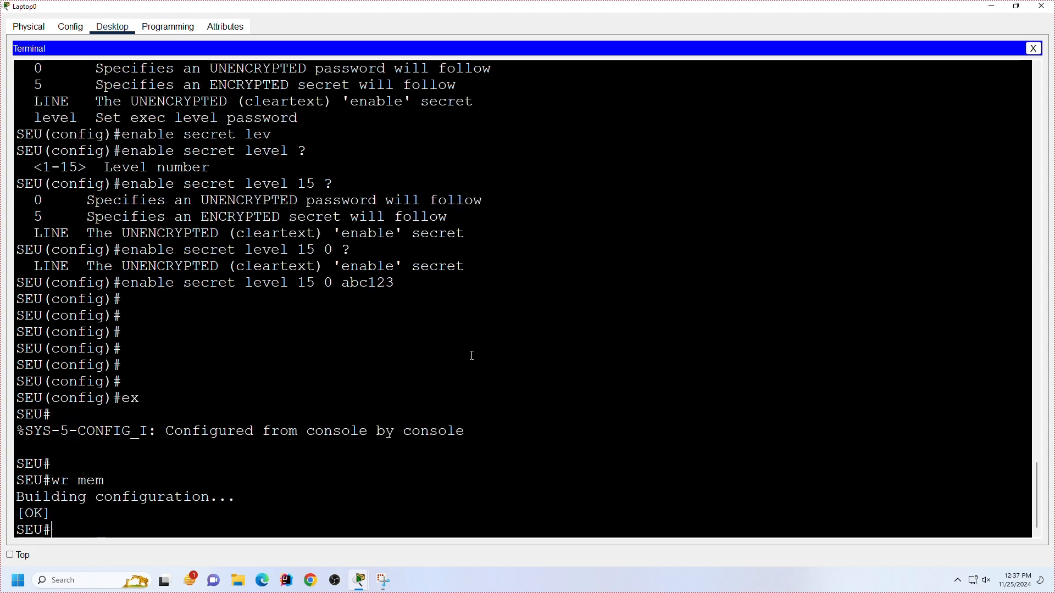
Step: Display the running configuration, highlight the enable password line, and page through to the end
key("Return")
key("Return")
key("Return")
type("sh")
key("Tab")
type("run")
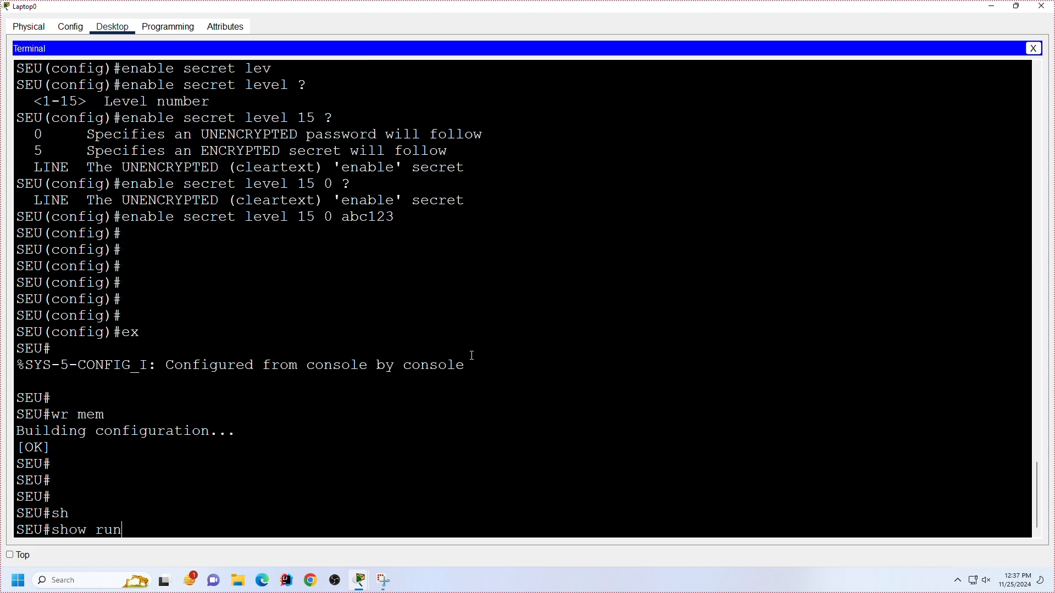
key("Tab")
key("Return")
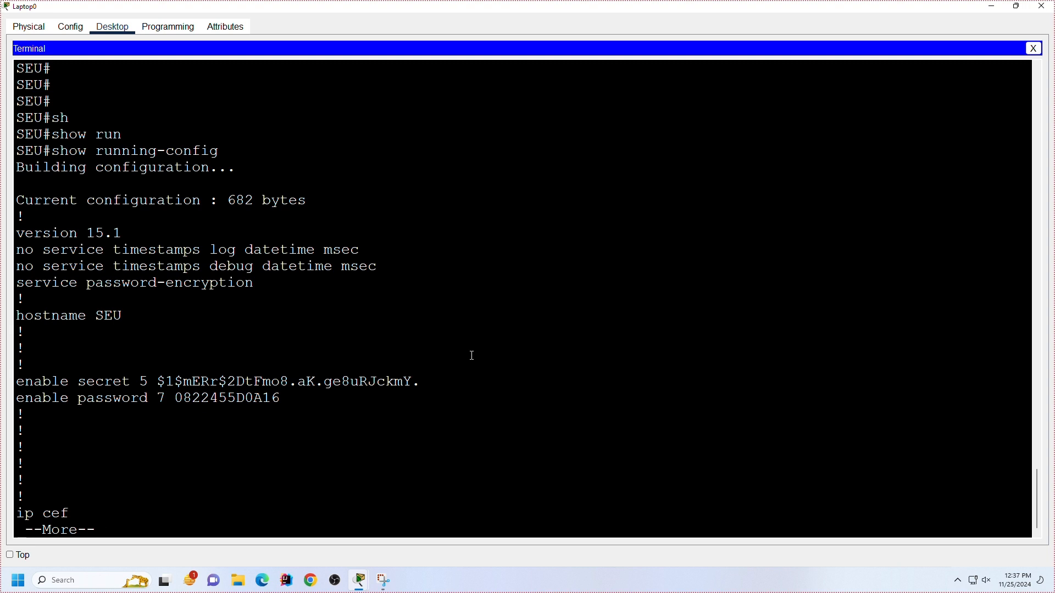
left_click_drag(282, 399, 4, 403)
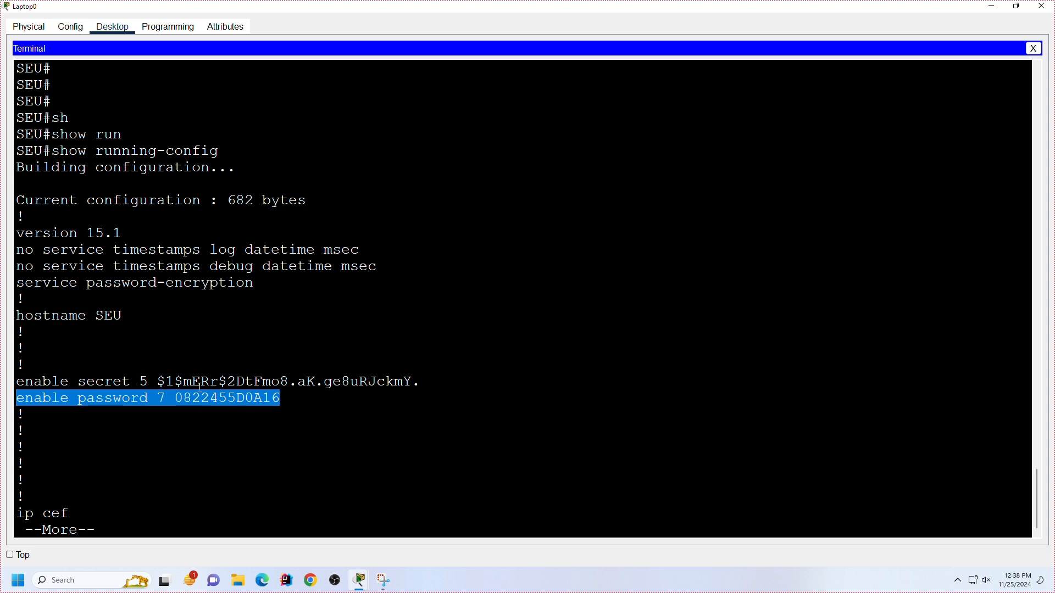
scroll(206, 373, "down", 1)
key("space")
key("space")
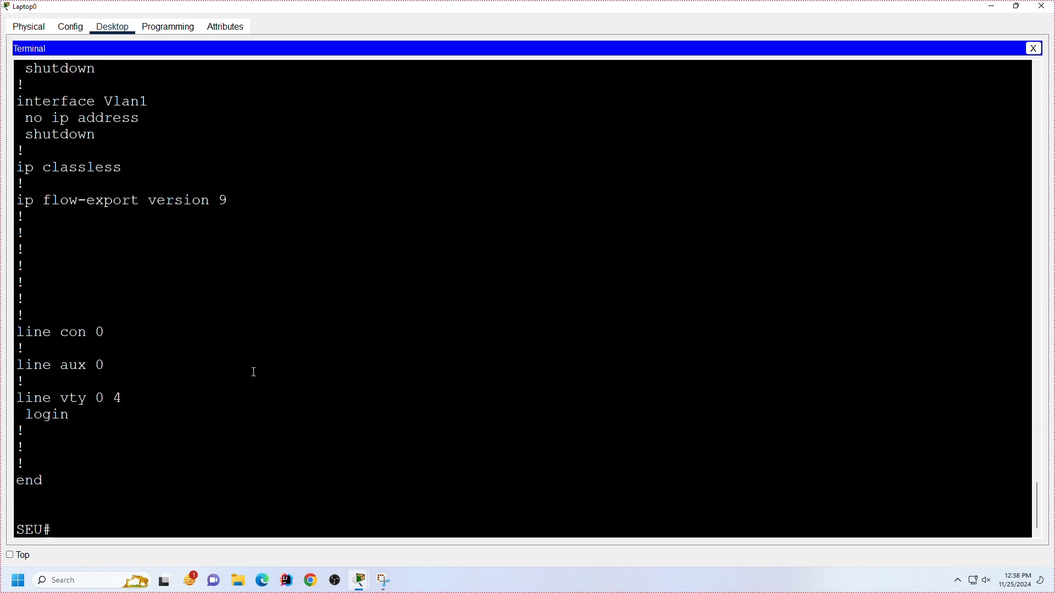
Step: Return to global configuration mode and remove the enable password by recalling the no enable password command from history
type("conf t")
key("Return")
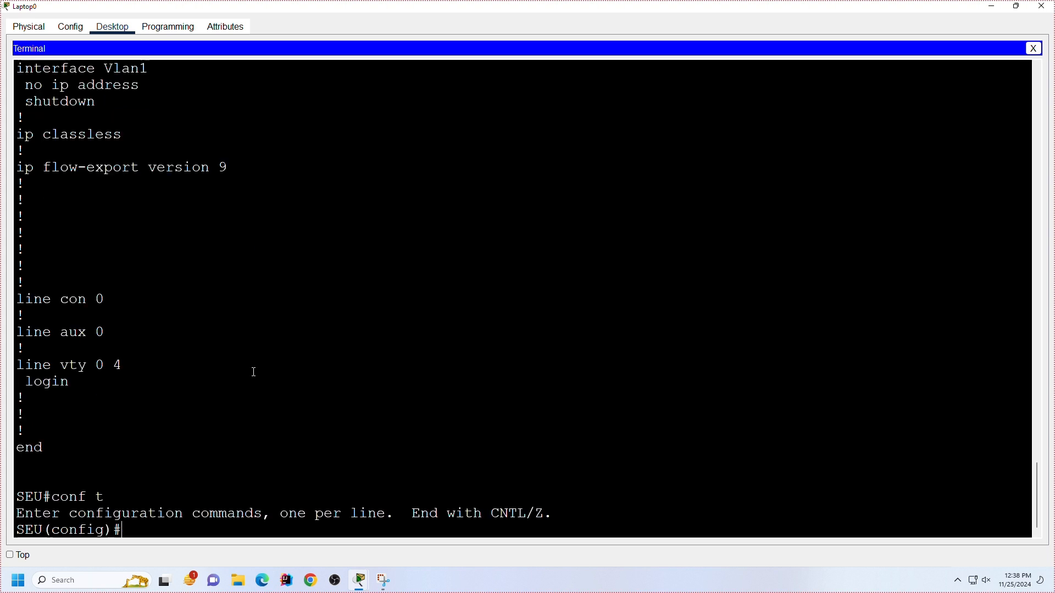
key("Up")
key("Up")
key("Up")
key("Up")
key("Down")
key("Up")
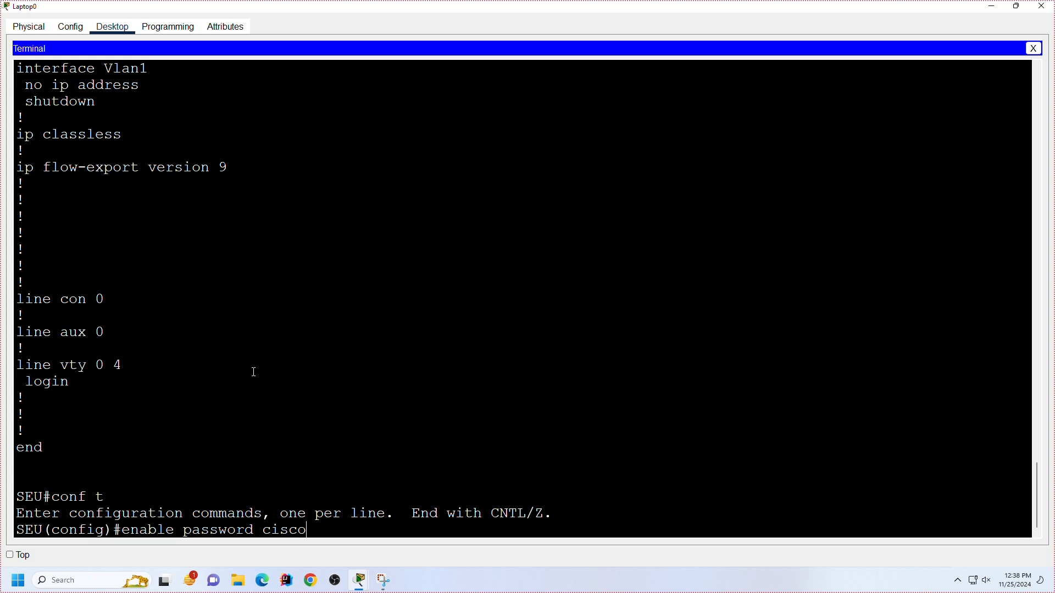
key("Up")
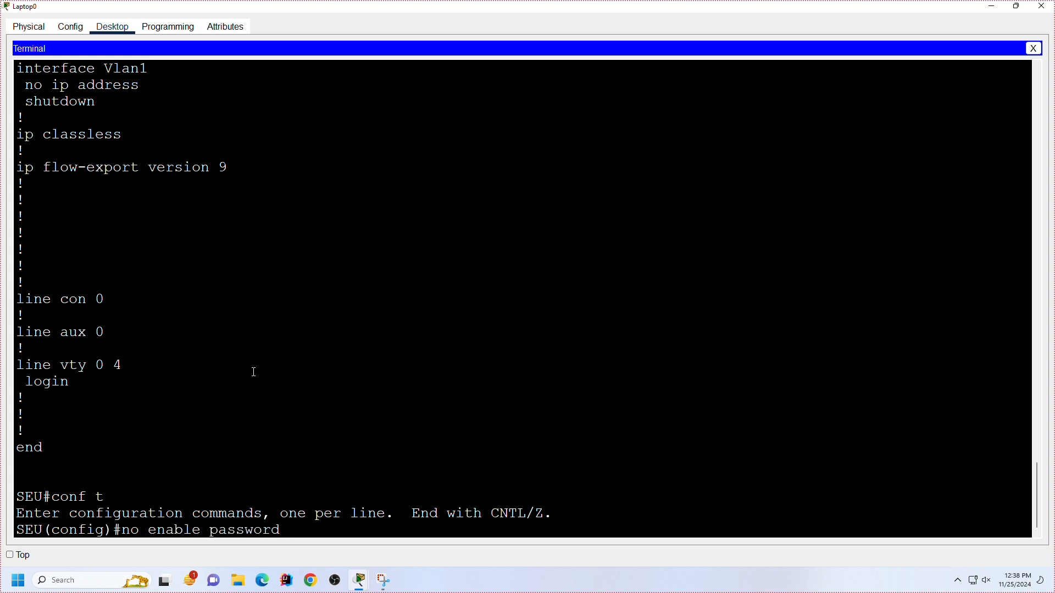
key("Up")
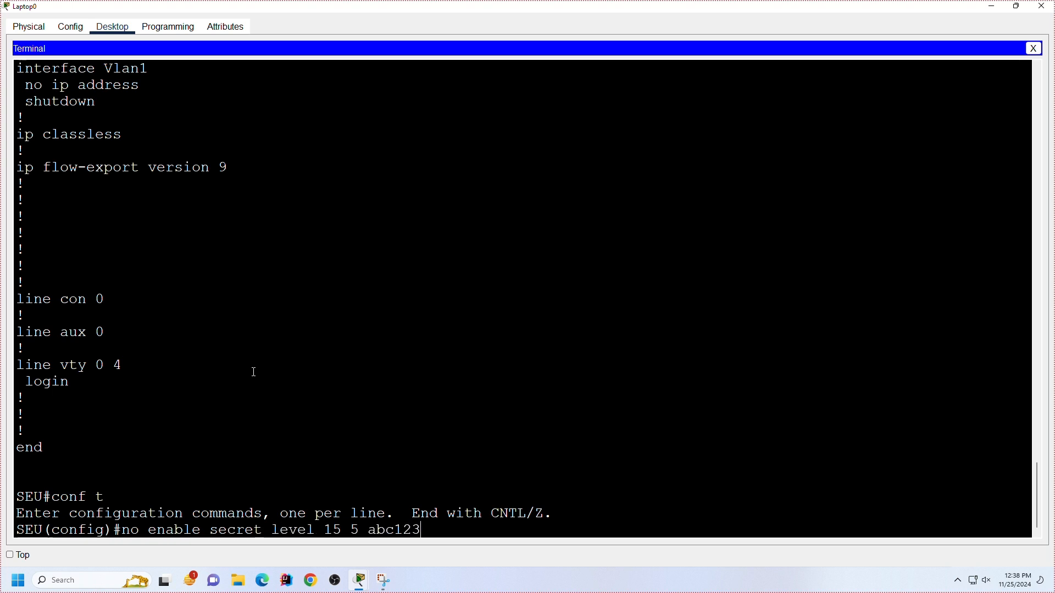
key("Down")
key("Up")
key("Down")
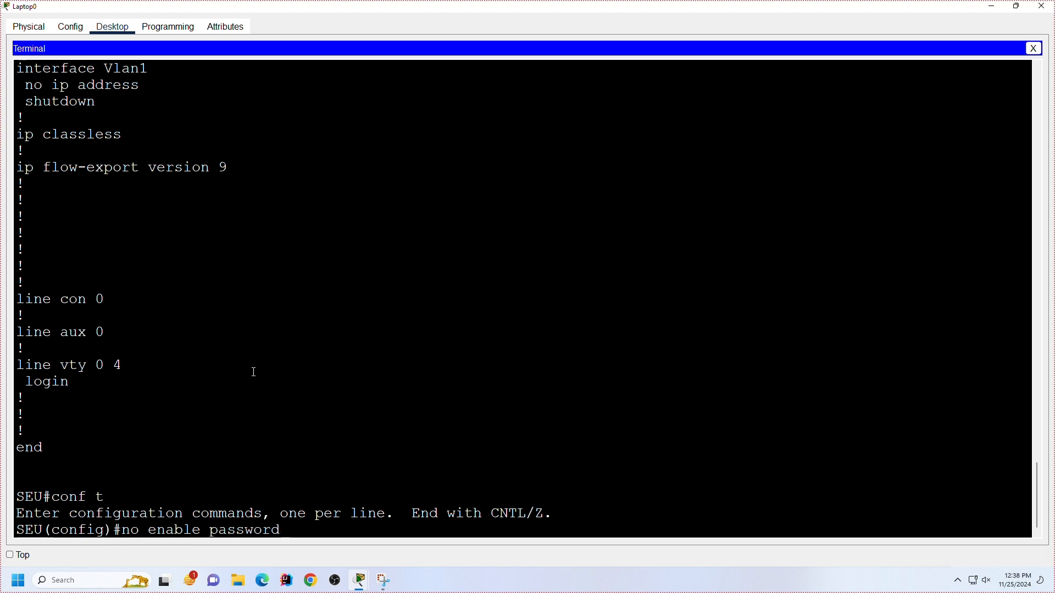
key("Down")
type("ex")
key("Up")
key("Return")
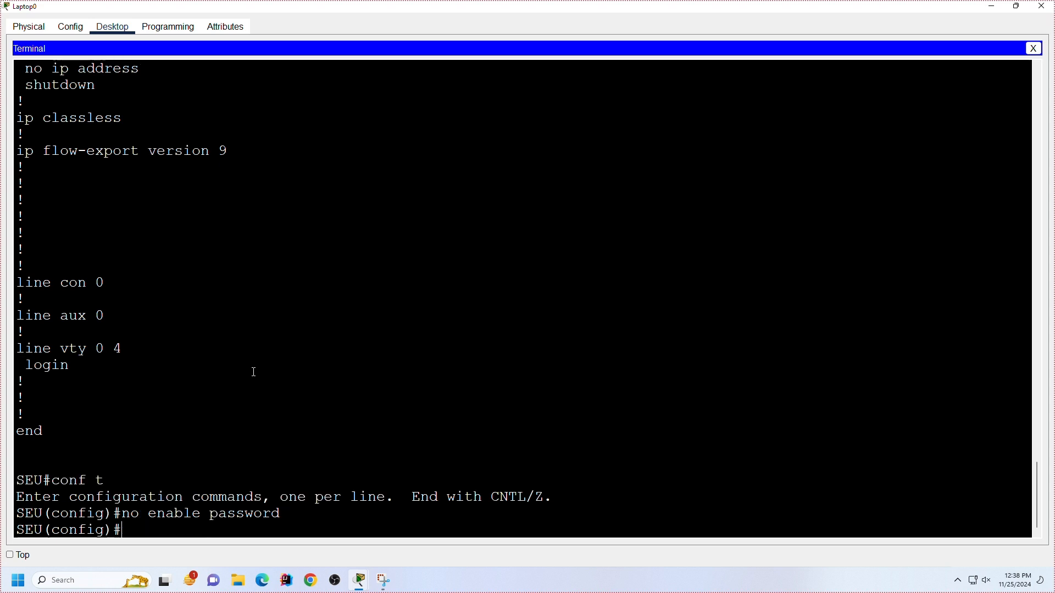
key("Return")
key("Return")
key("Return")
key("Return")
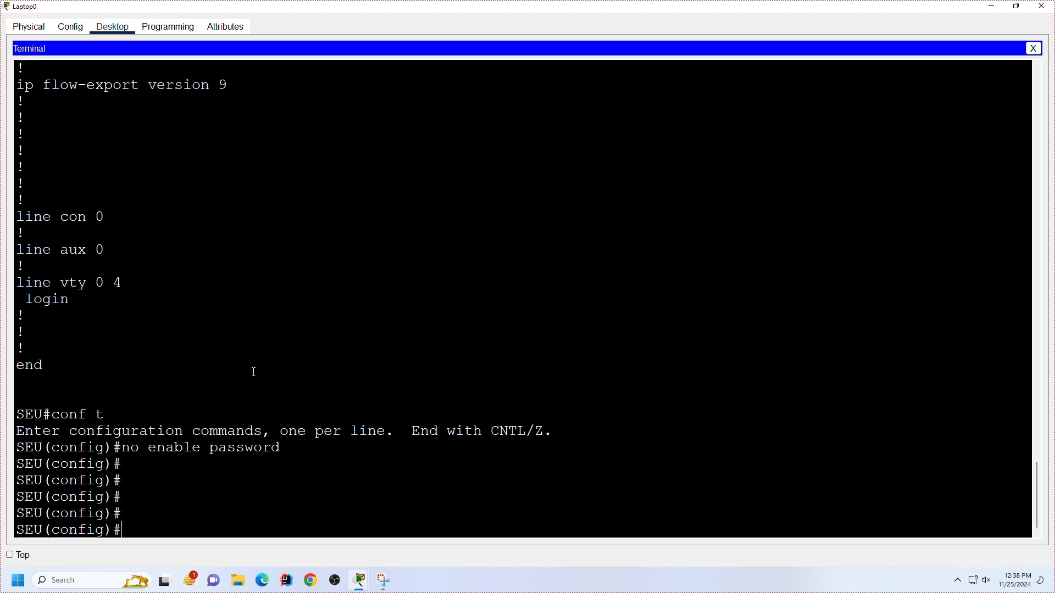
Step: Exit to privileged mode and page through the running configuration to check the enable secret and password lines
key("Return")
key("Return")
key("Return")
key("Return")
key("Return")
type("ex")
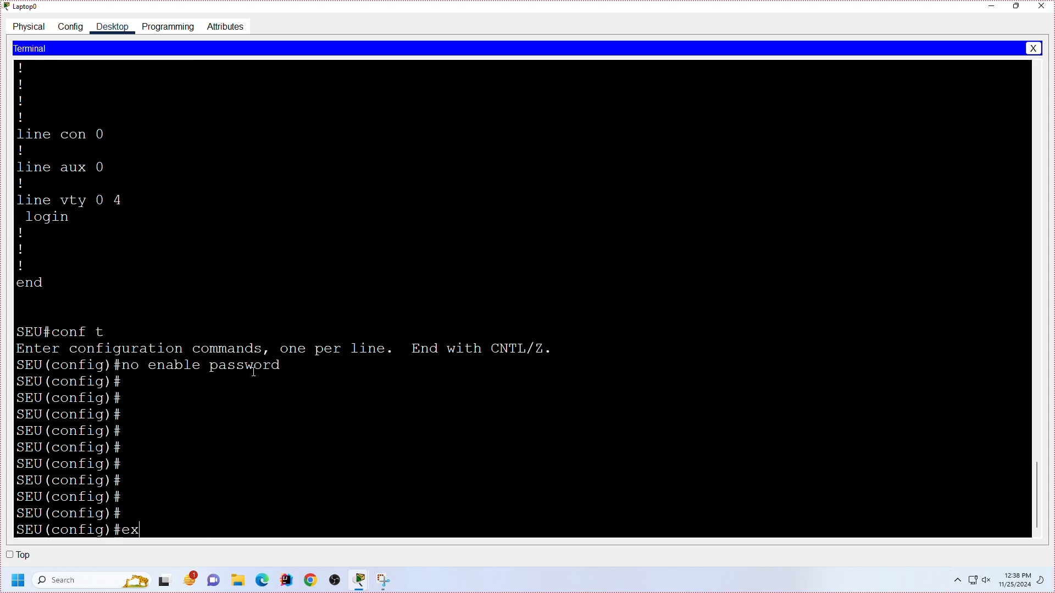
key("Return")
key("Return")
key("Return")
key("Return")
key("Return")
key("Return")
type("sh")
key("Tab")
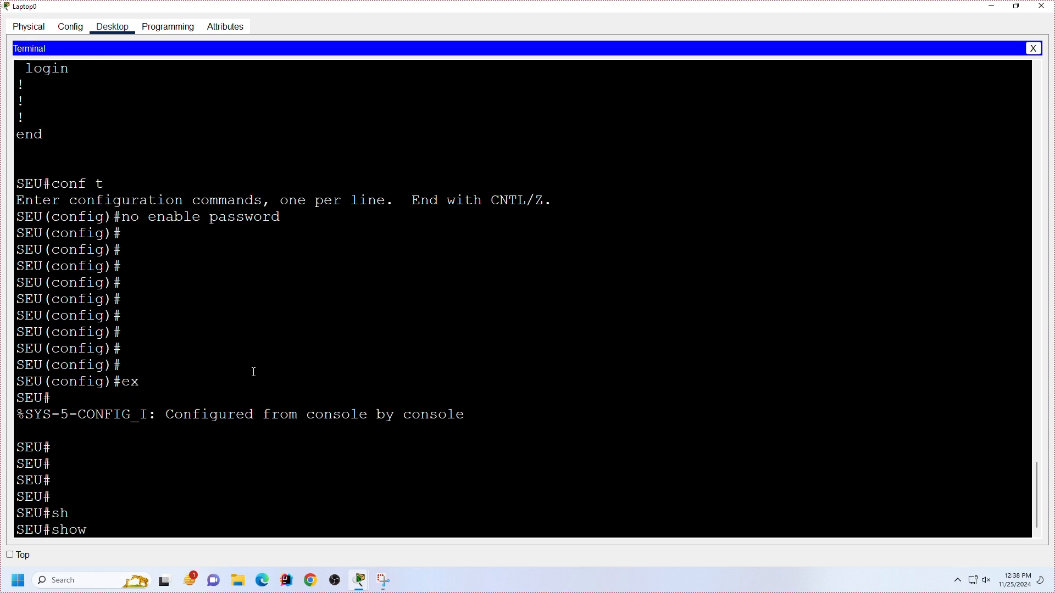
type("run")
key("Tab")
key("Return")
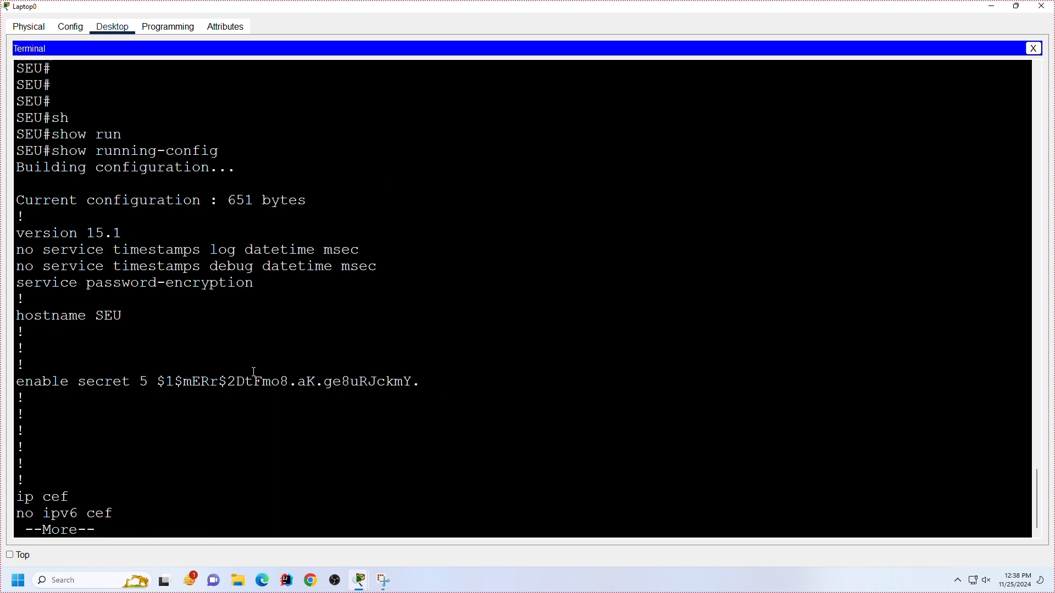
key("Return")
key("Return")
key("space")
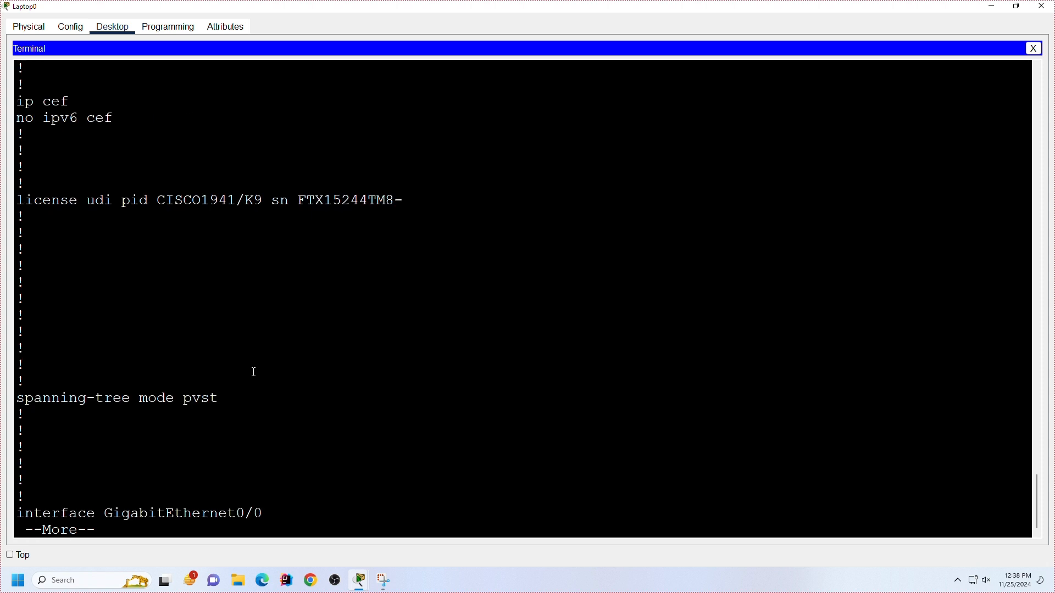
key("space")
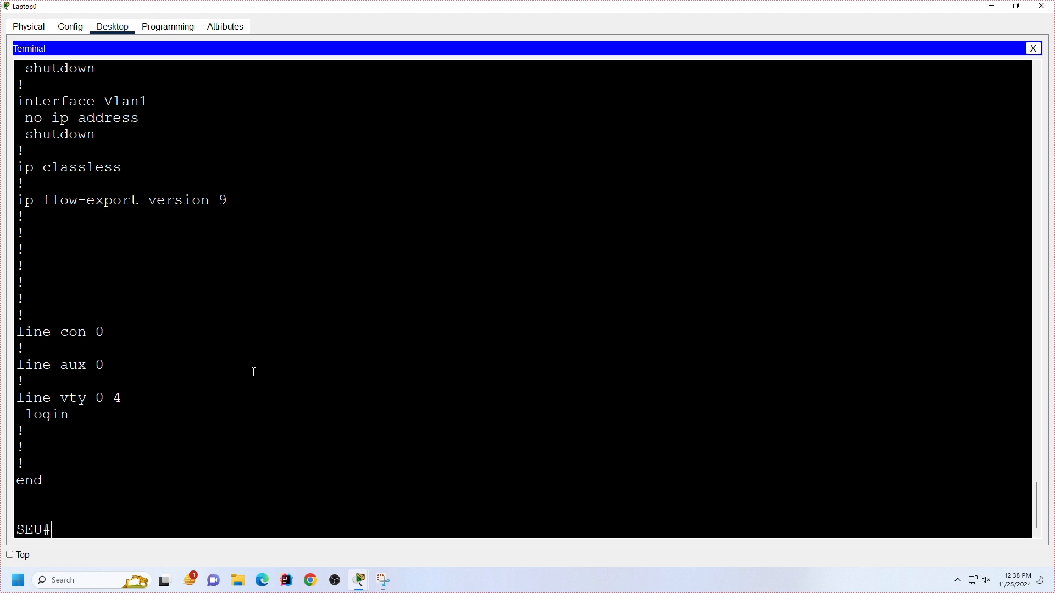
Step: Enter global configuration mode again and save the configuration from there with do wr
type("conf t")
key("Return")
key("Return")
key("Return")
key("Return")
type("do wr")
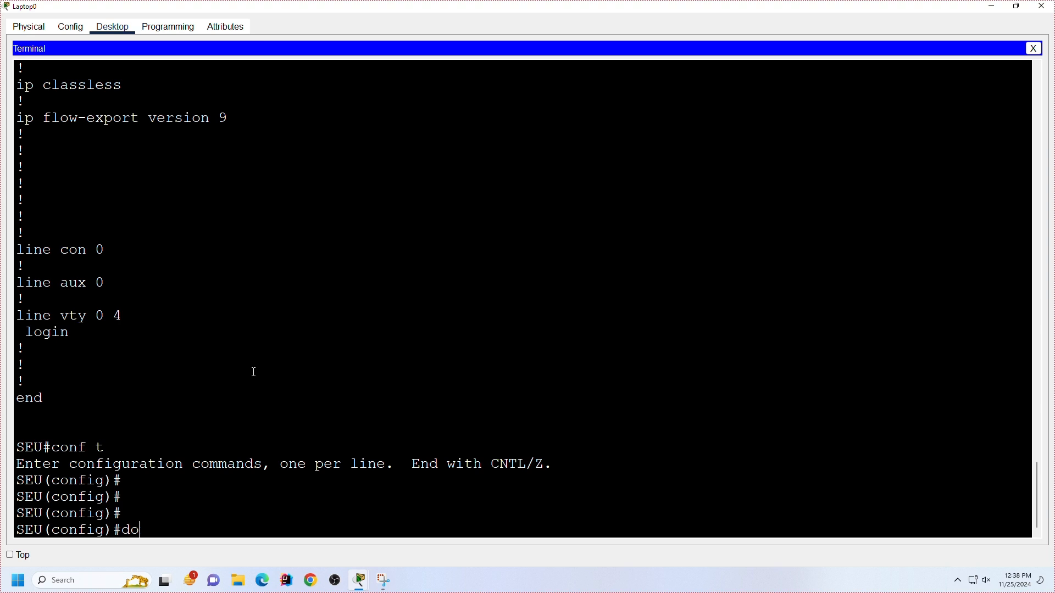
key("Return")
key("Return")
key("Return")
key("Return")
key("Return")
key("Return")
key("Return")
key("Return")
key("Return")
key("Return")
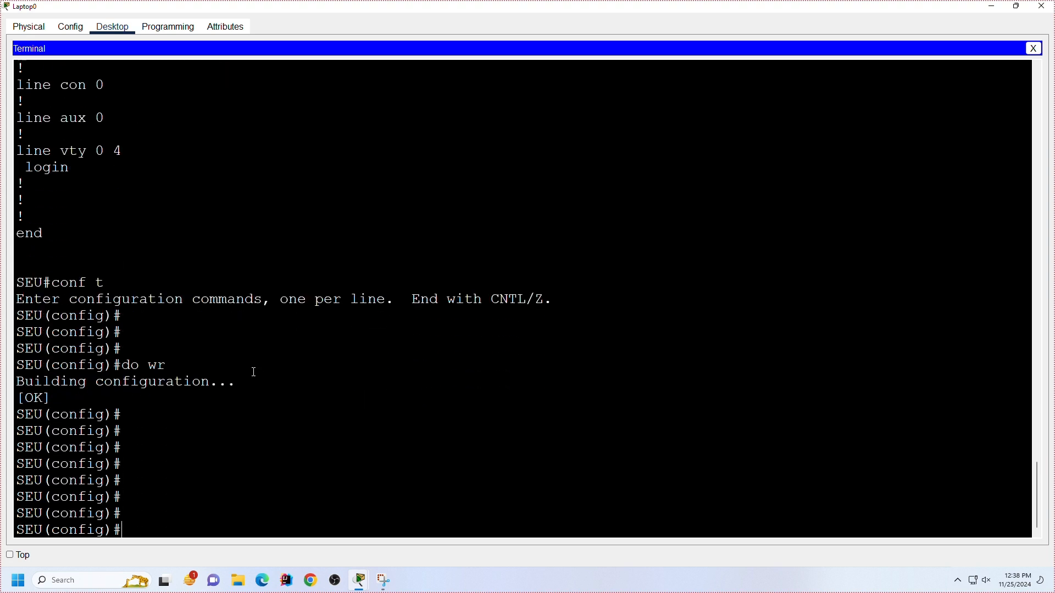
Step: Exit global configuration mode and enter the show running-config command at the privileged prompt
type("exi")
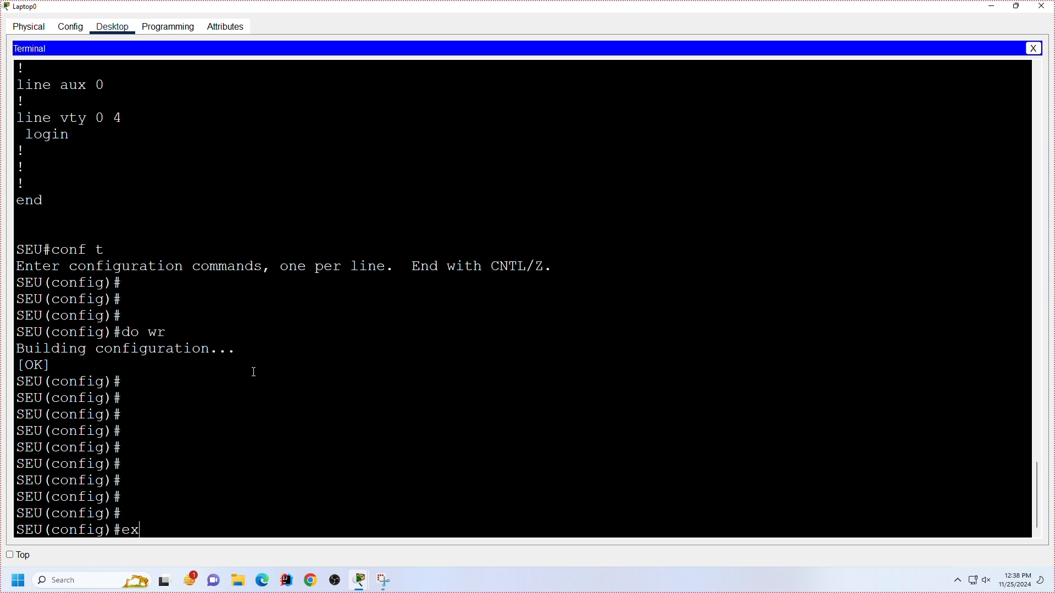
key("Return")
key("Return")
key("Return")
key("Return")
key("Return")
type("sh")
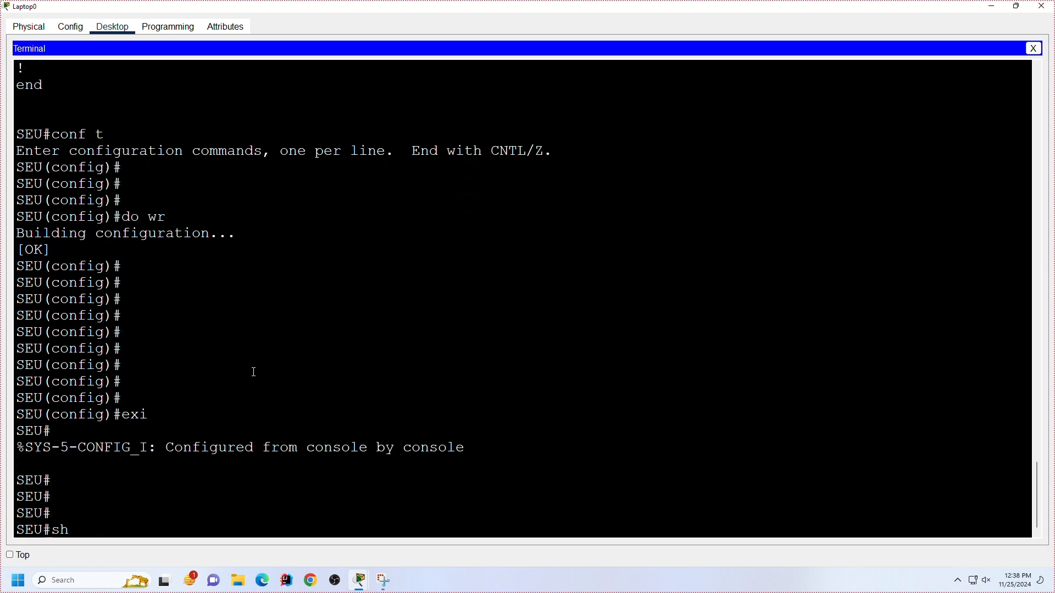
key("Tab")
type("run")
key("Tab")
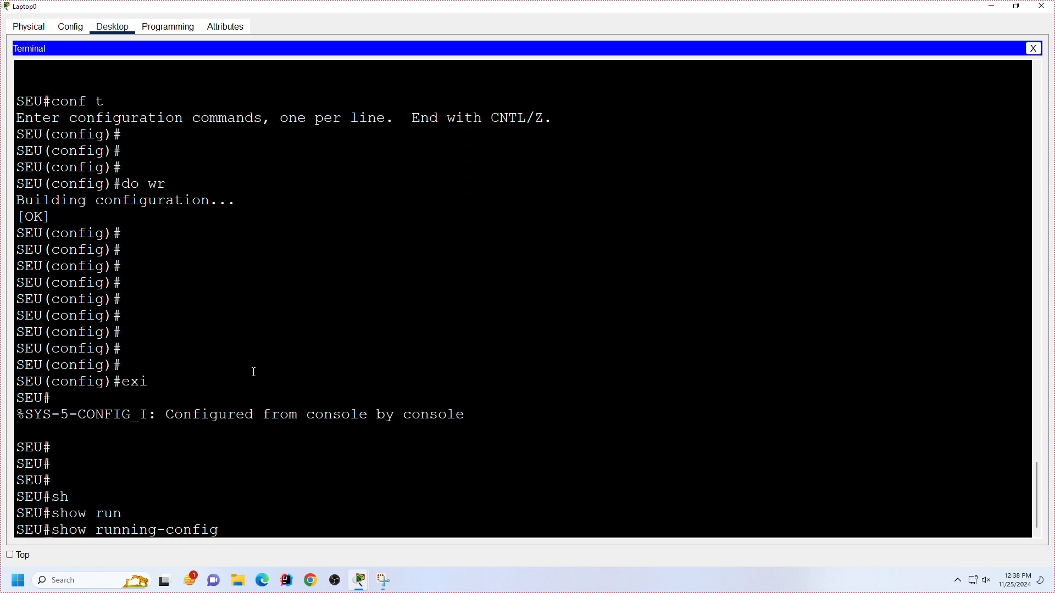
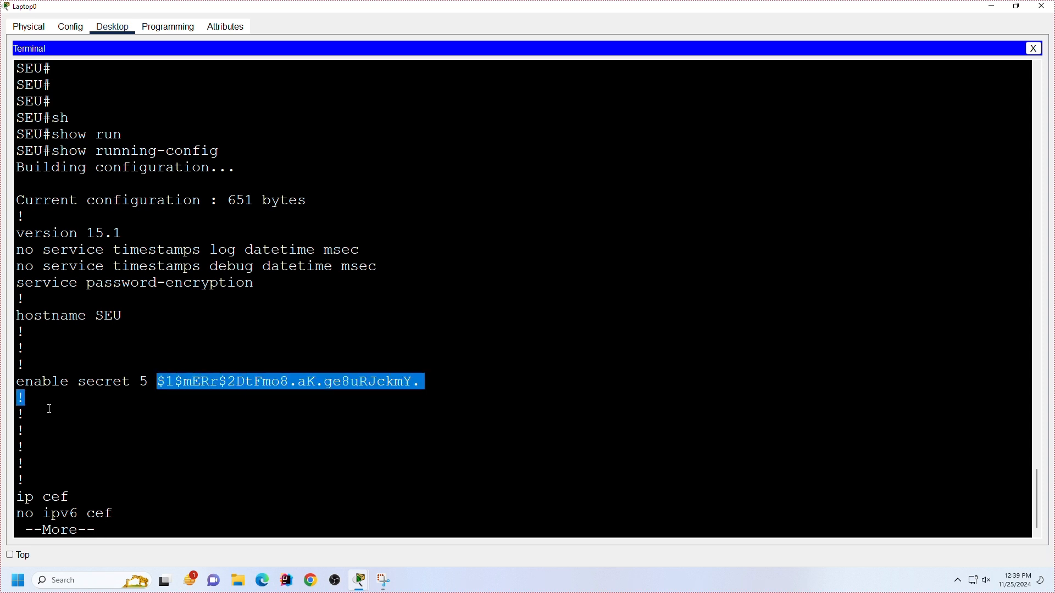
Step: Examine the service password-encryption line and page through the rest of the running configuration
left_click_drag(271, 282, 18, 284)
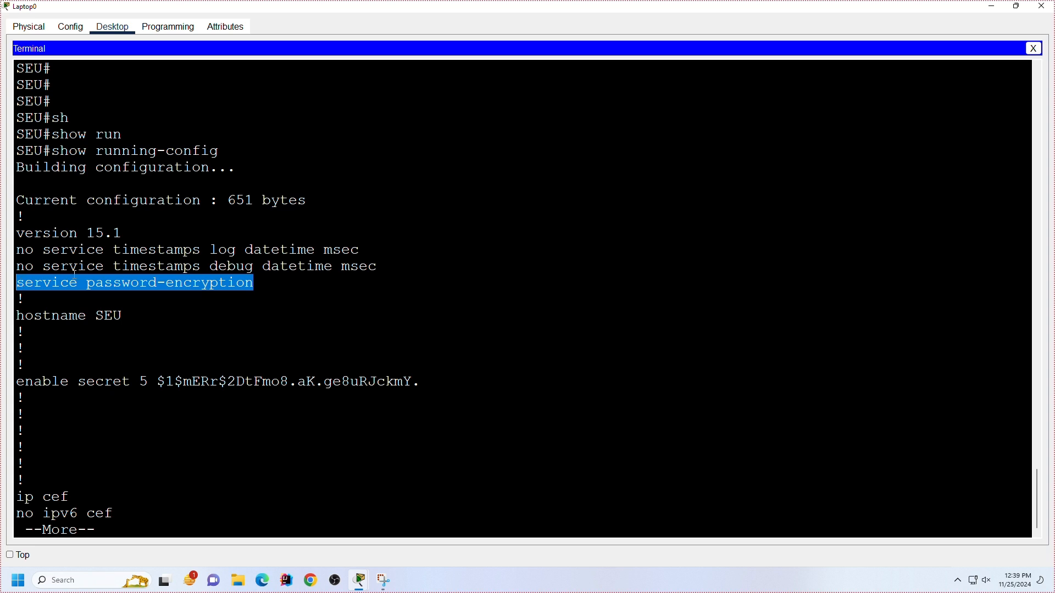
scroll(343, 289, "down", 1)
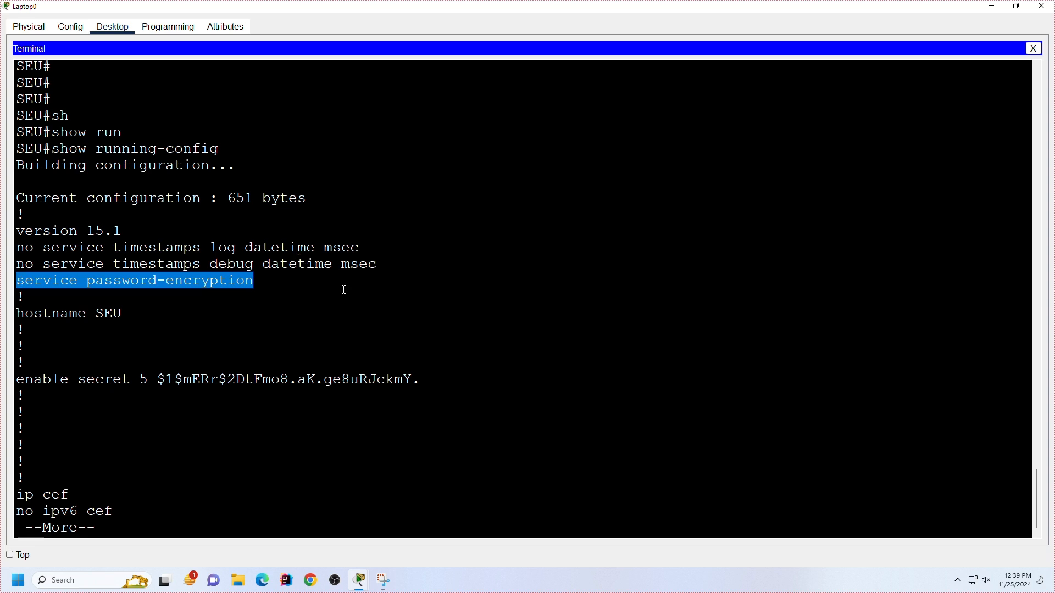
left_click(387, 305)
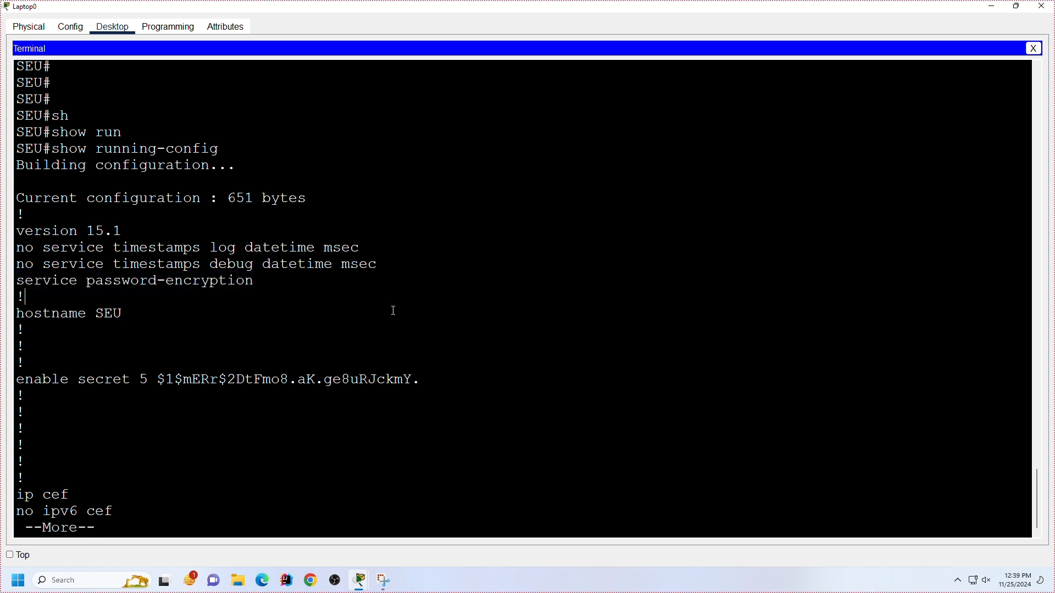
key("Return")
key("Return")
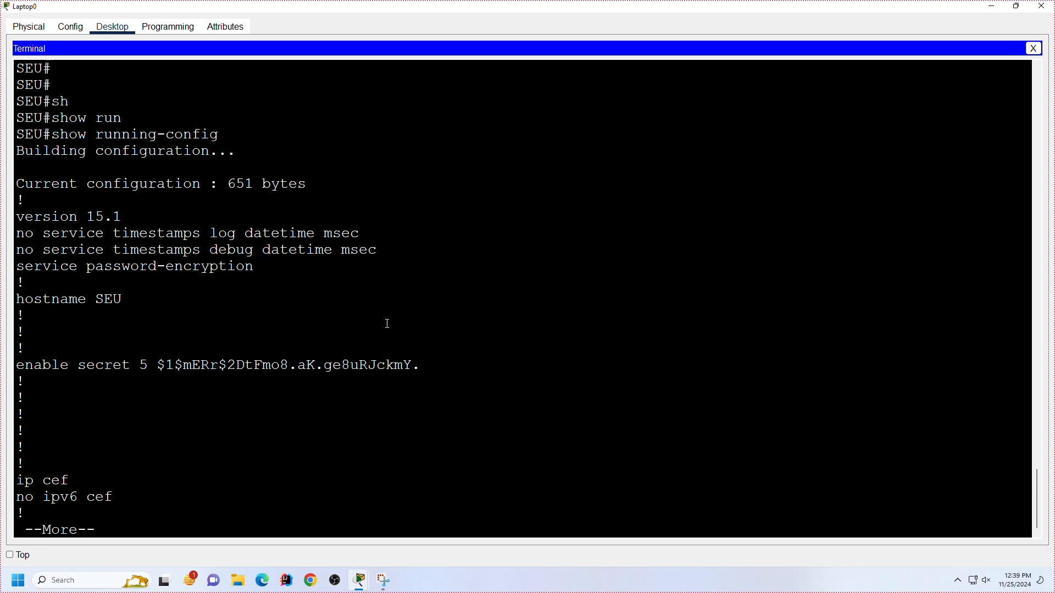
key("space")
key("space")
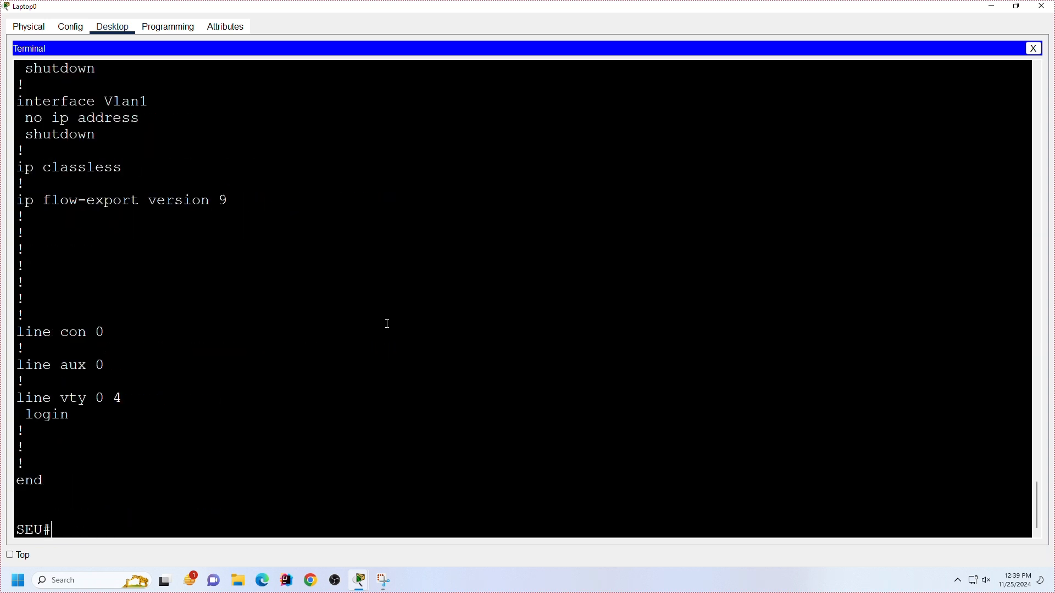
Step: Log out of privileged mode with ex and reopen the console session at the user prompt
type("ex")
key("Return")
key("Return")
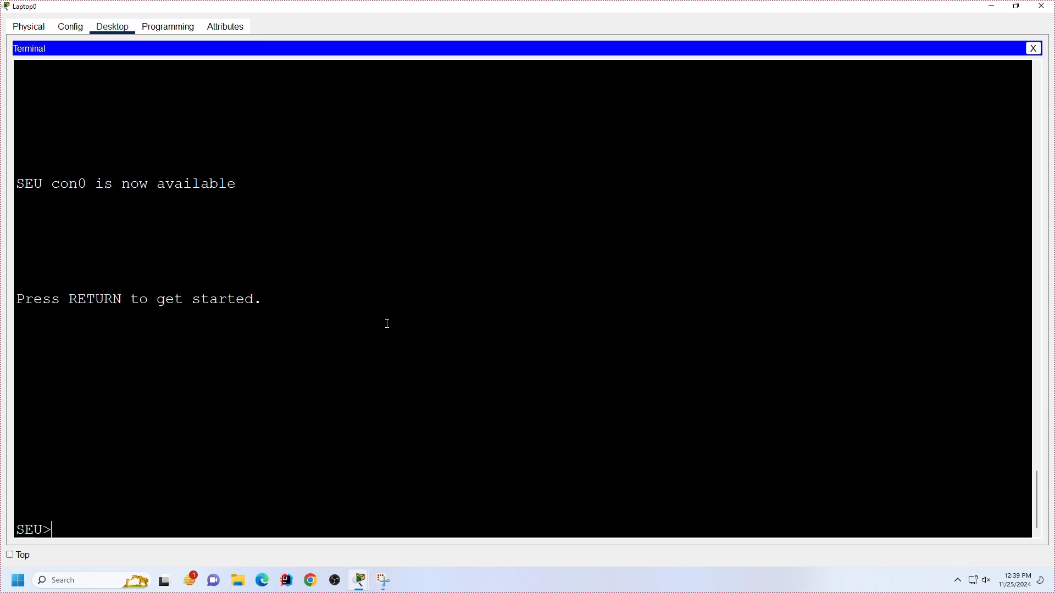
key("Return")
key("Return")
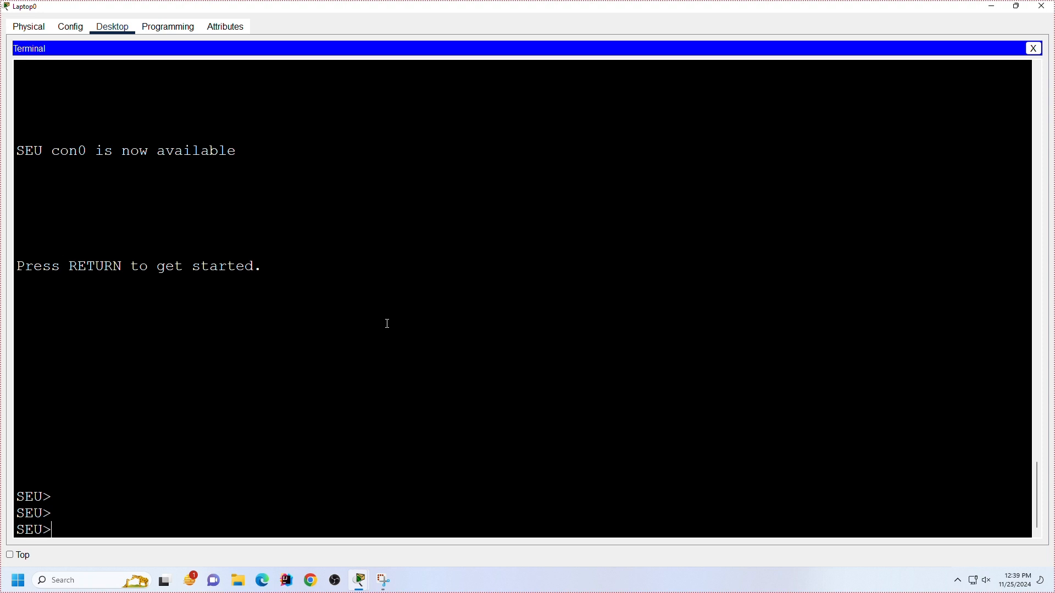
Step: Enter privileged mode with the enable command, supplying the enable secret password
type("ena")
key("Tab")
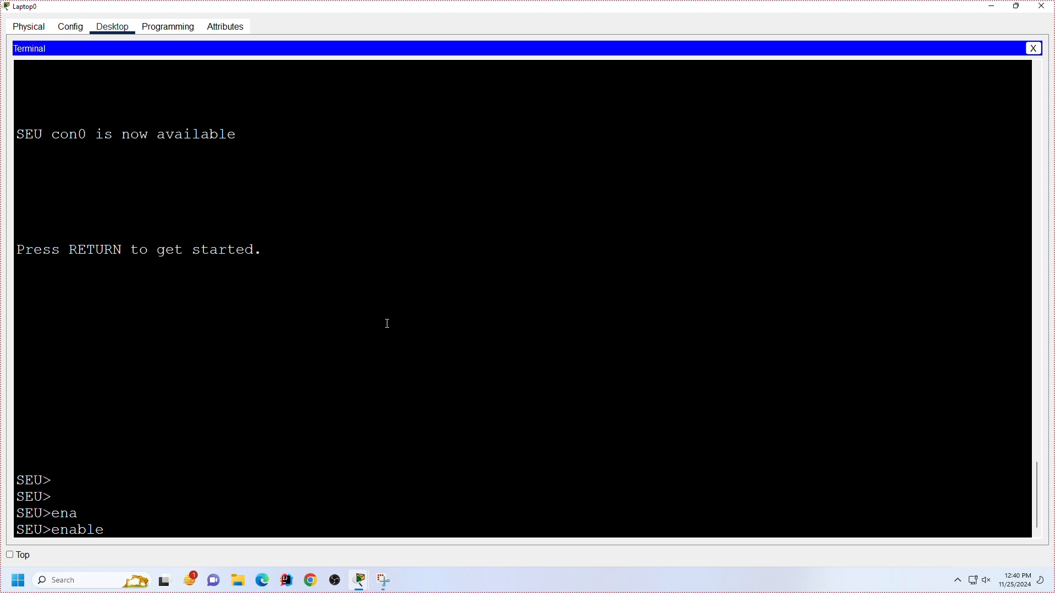
key("Return")
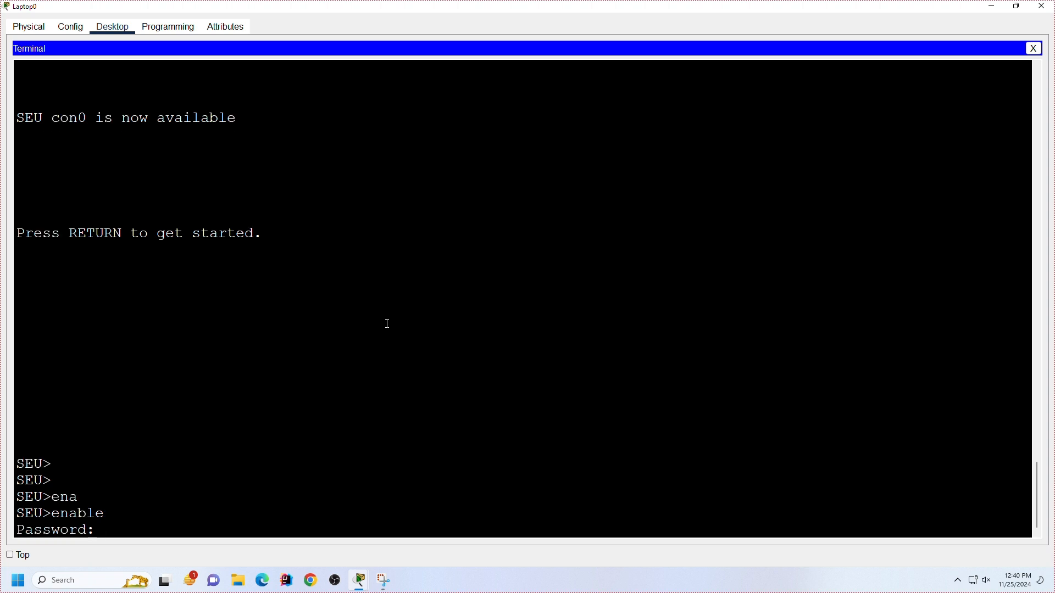
key("Return")
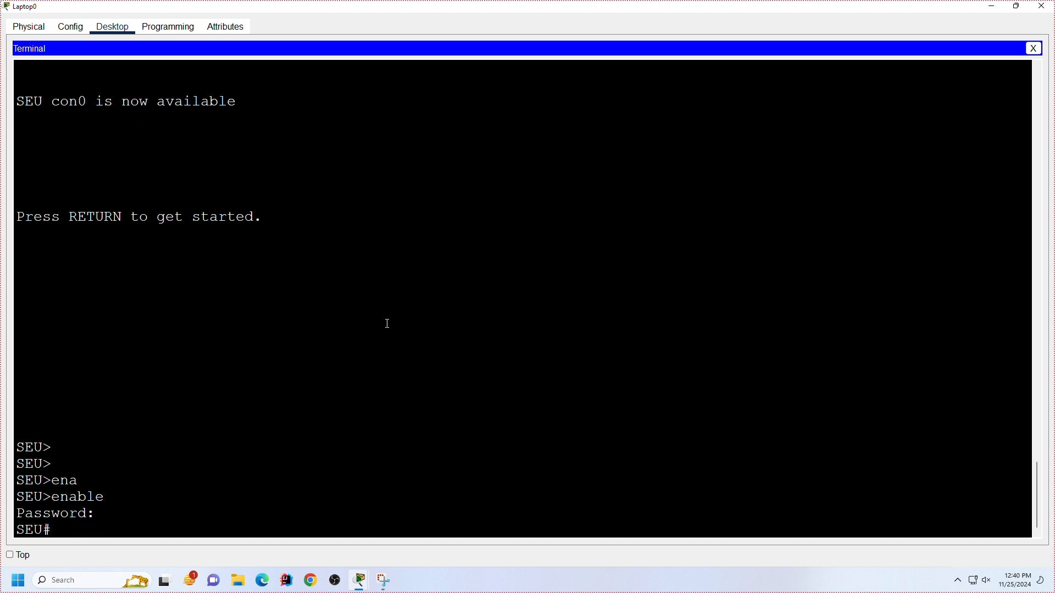
key("Return")
key("Return")
key("Return")
key("Return")
key("Return")
key("Return")
key("Return")
key("Return")
key("Return")
key("Return")
key("Return")
key("Return")
key("Return")
key("Return")
key("Return")
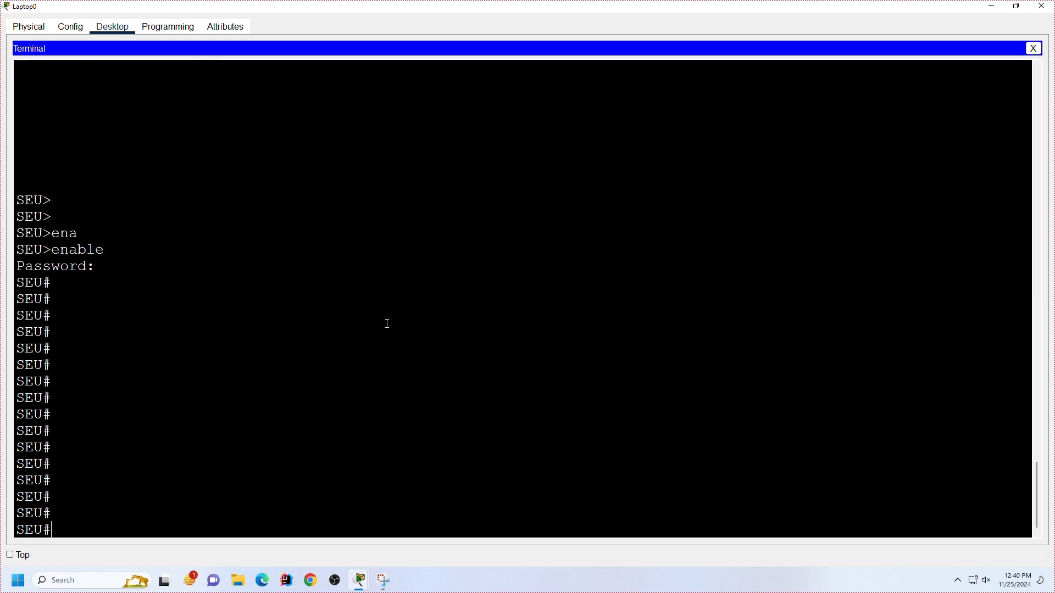
key("Return")
key("Return")
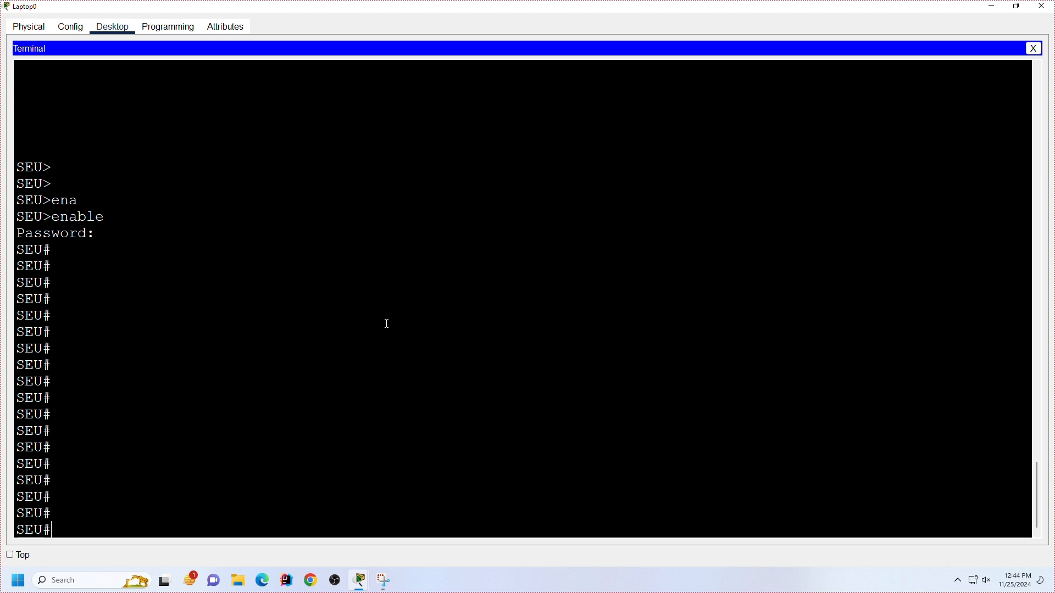
Step: Enter global configuration mode with conf t
type("conf t")
key("Return")
key("Return")
key("Return")
key("Return")
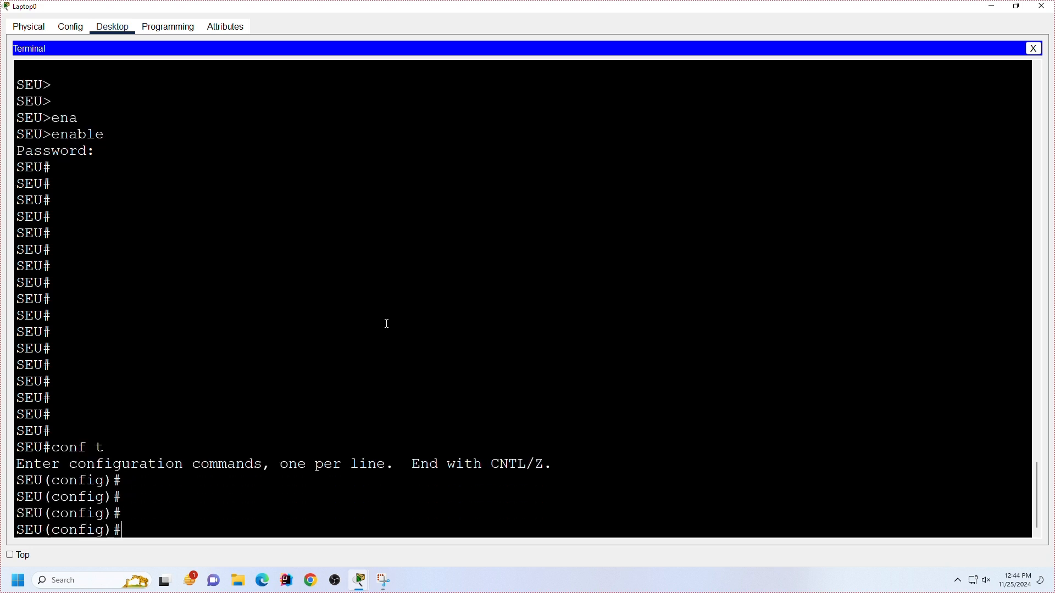
Step: Restore the laptop's terminal window from full screen and widen it over the workspace so configuration lines fit
left_click(1017, 6)
left_click_drag(566, 100, 801, 15)
scroll(806, 216, "down", 3)
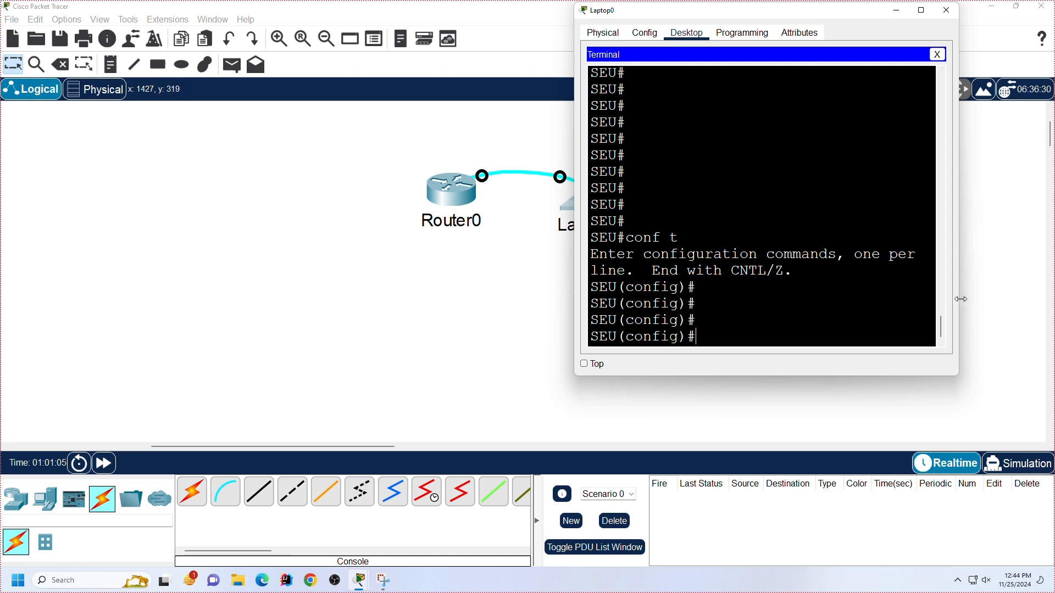
left_click_drag(961, 299, 1002, 299)
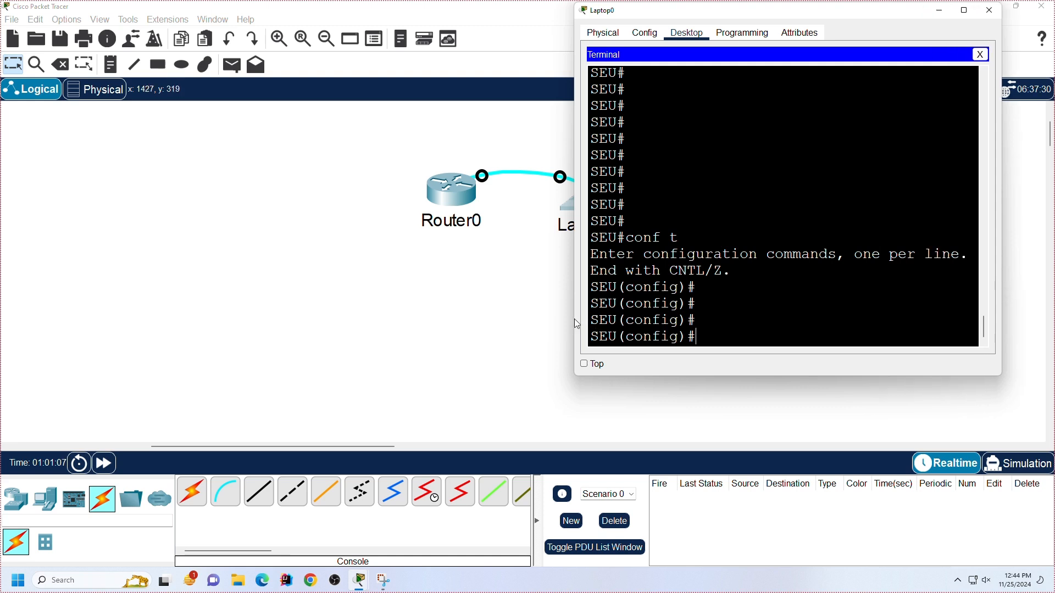
left_click_drag(576, 317, 326, 299)
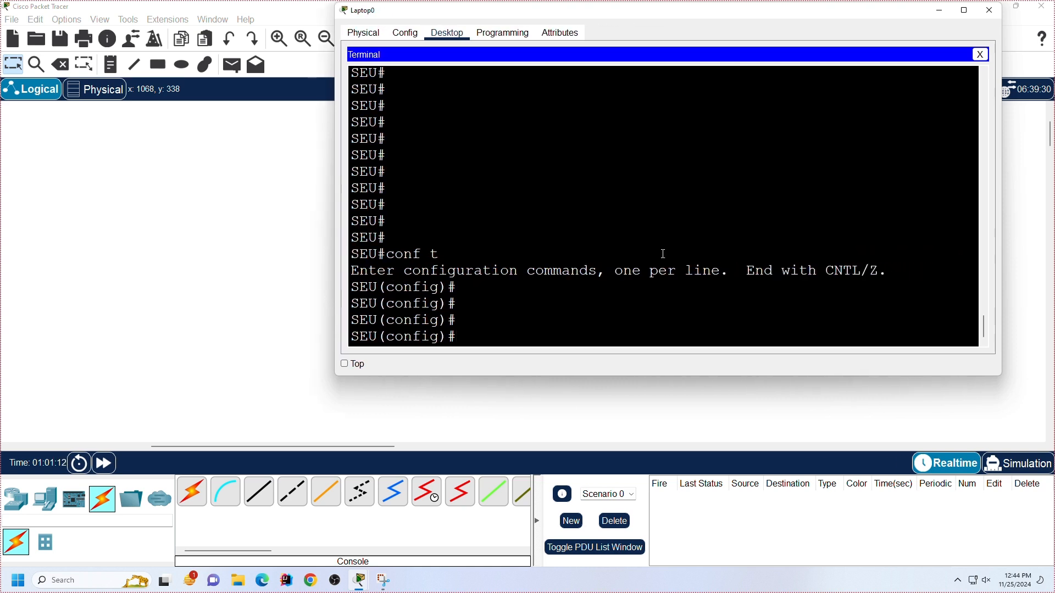
Step: Enter line configuration mode for the console port with line console 0
type("lin")
key("Tab")
type("con")
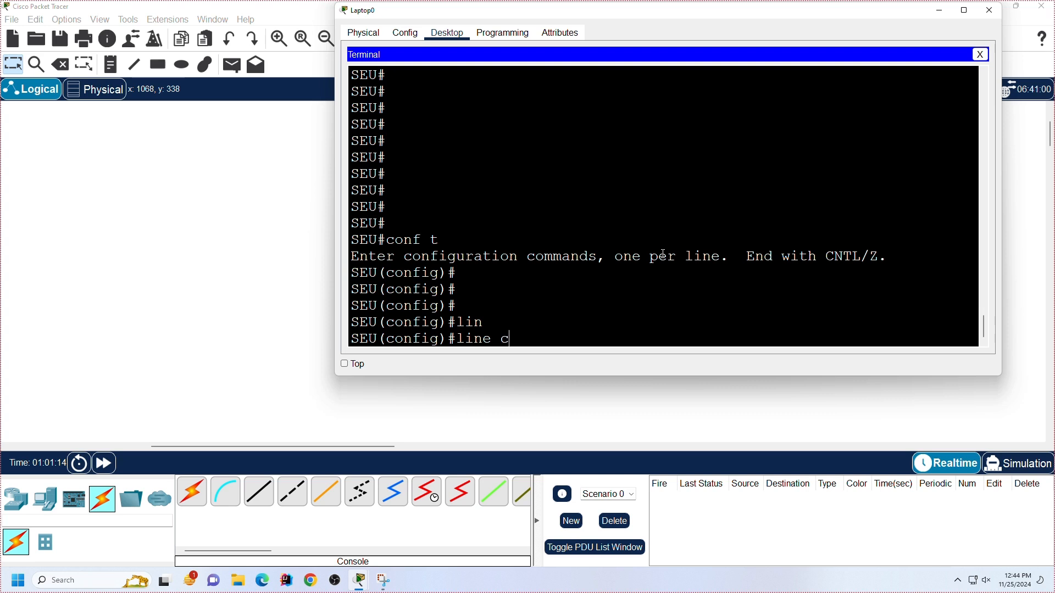
key("Tab")
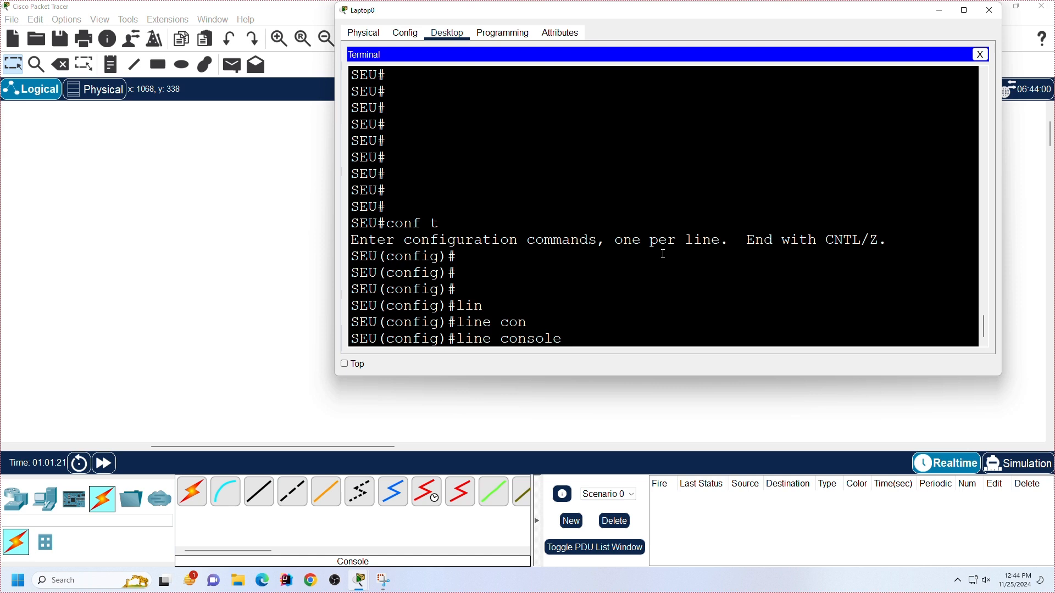
type("0")
key("Return")
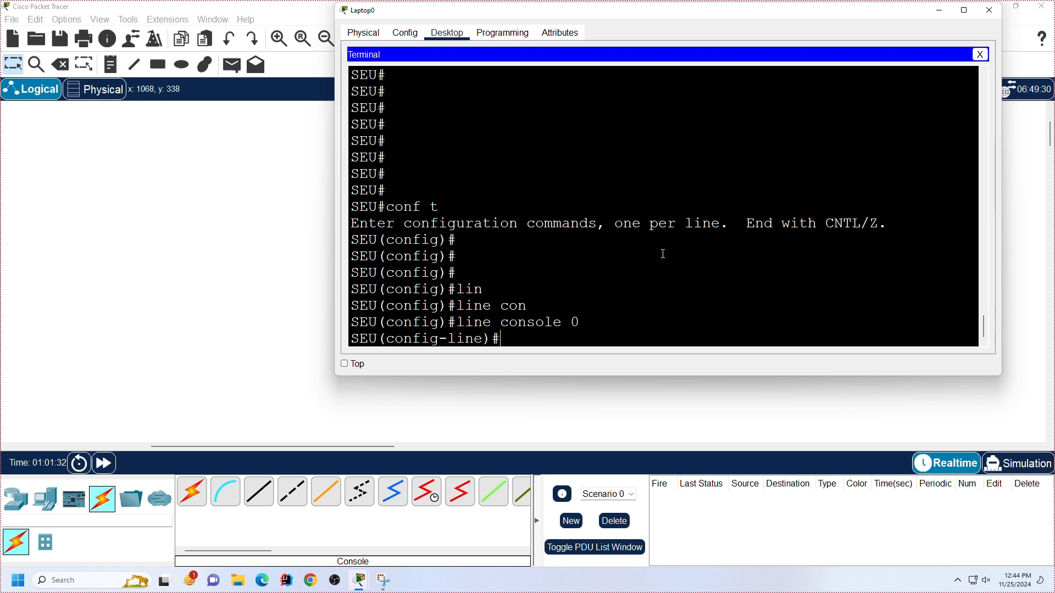
key("Return")
key("Return")
key("Return")
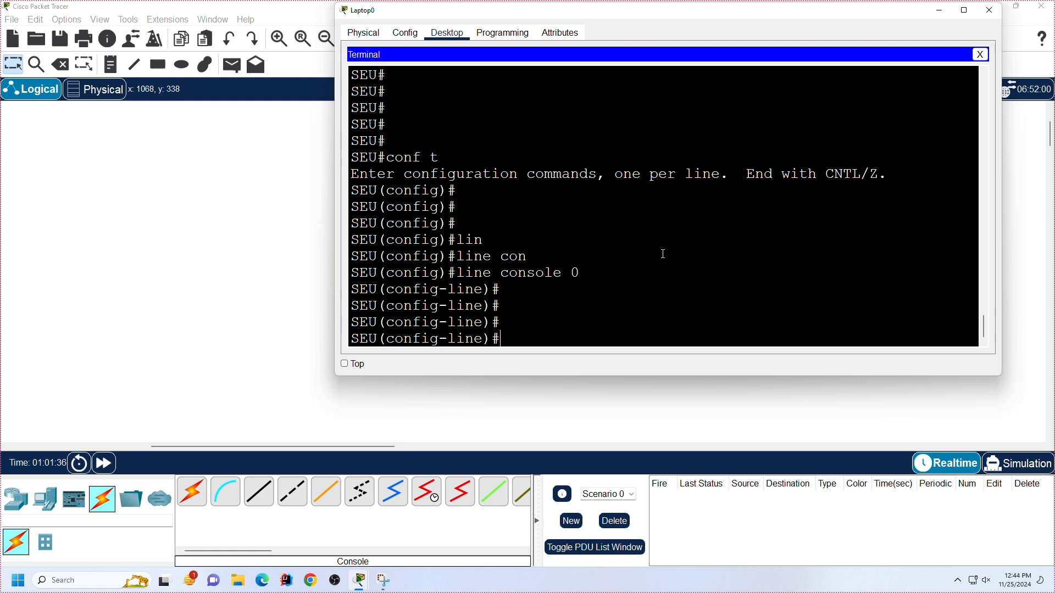
key("Return")
key("Return")
key("Return")
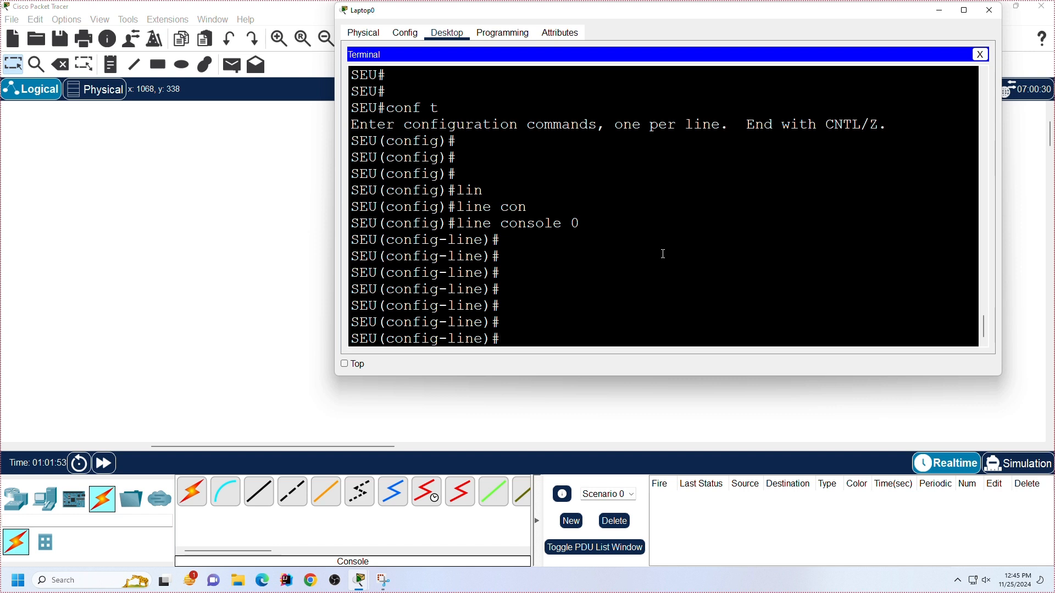
Step: Try the abbreviated ex command and line console 1 from within line configuration mode
type("ex")
key("Return")
type("line console 0")
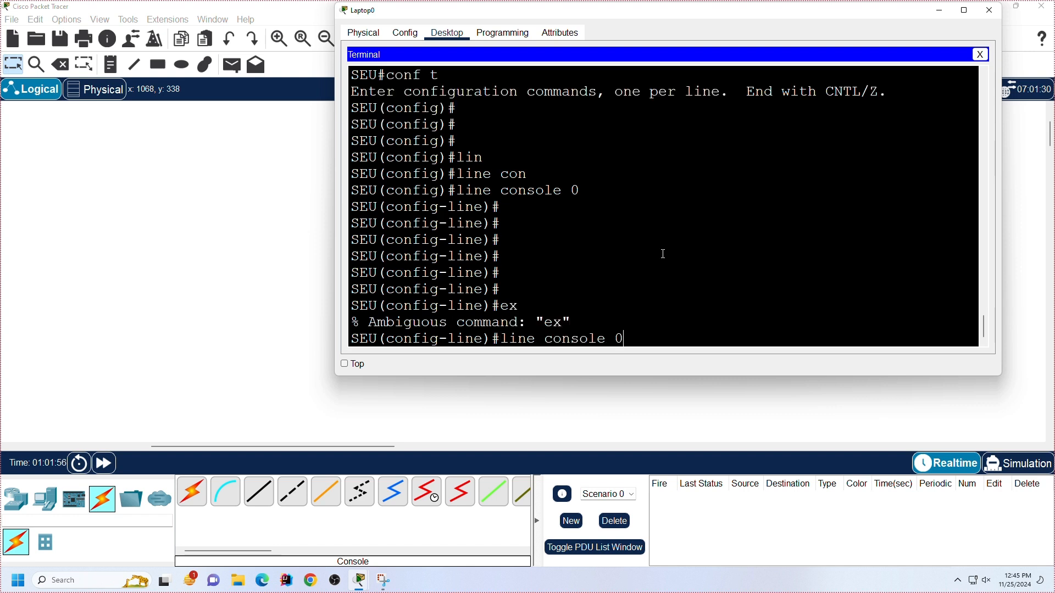
key("BackSpace")
type("1")
key("Return")
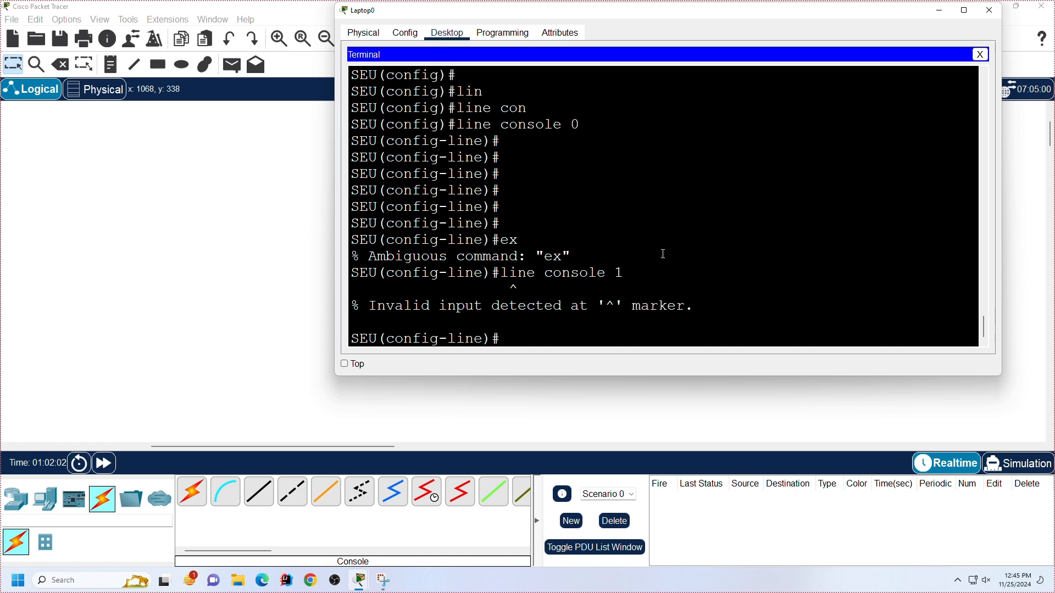
Step: Exit to global configuration mode and try the line console 1 command there
type("exit")
key("Return")
key("Return")
key("Return")
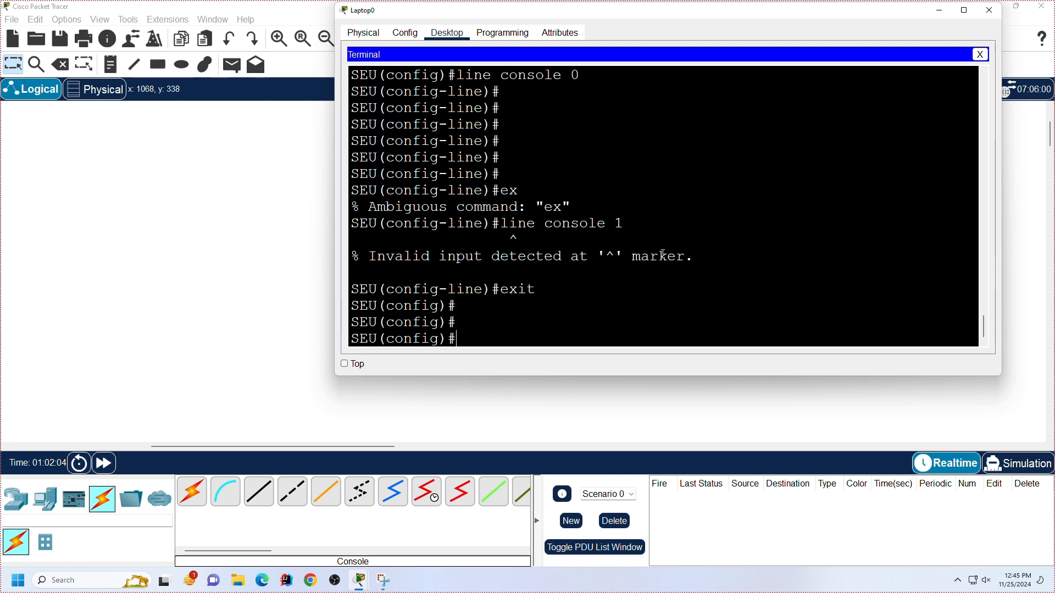
key("Up")
Step: Recall the last line command and change its number to 0 to reenter console line configuration mode
key("Up")
key("Return")
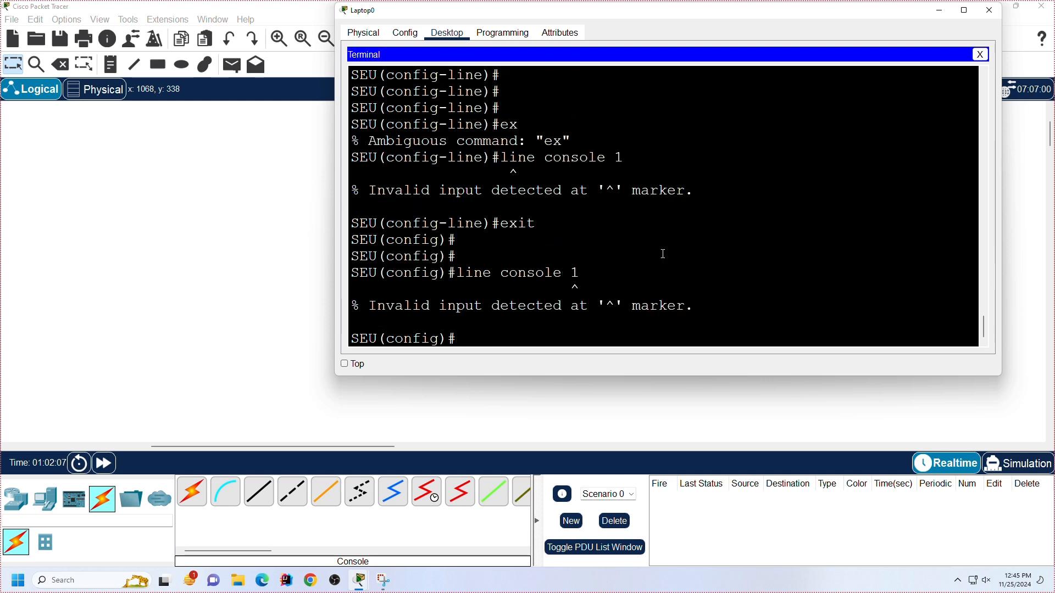
key("Up")
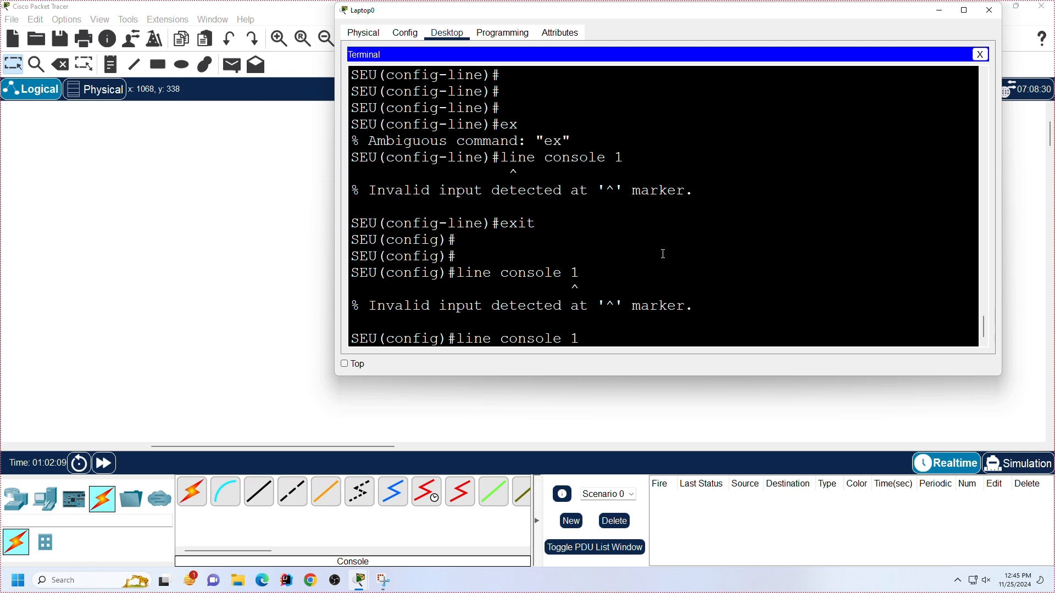
key("BackSpace")
type("0")
key("Return")
key("Return")
key("Return")
key("Return")
key("Return")
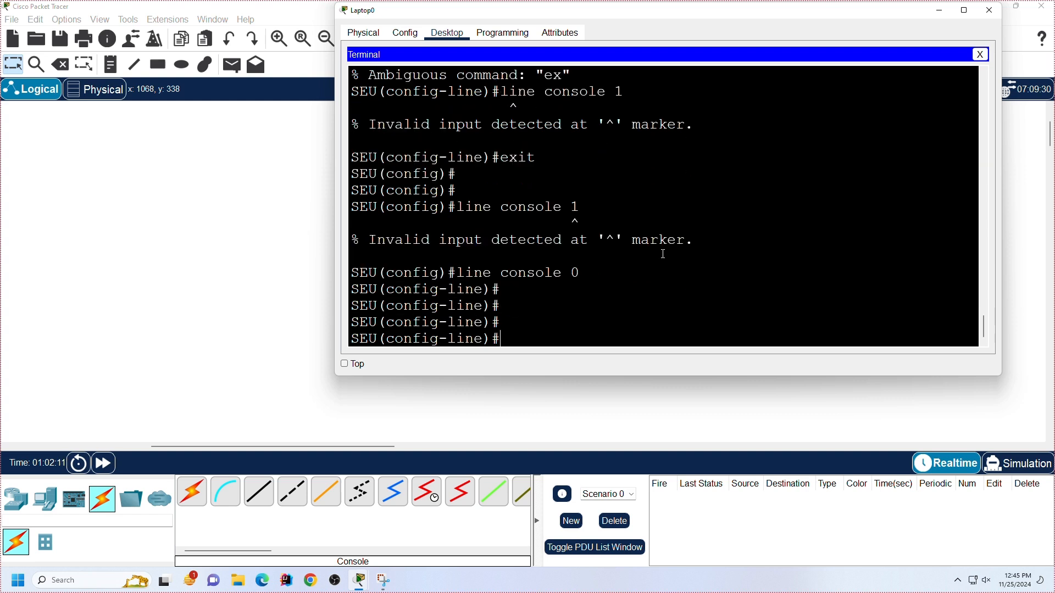
key("Return")
key("Return")
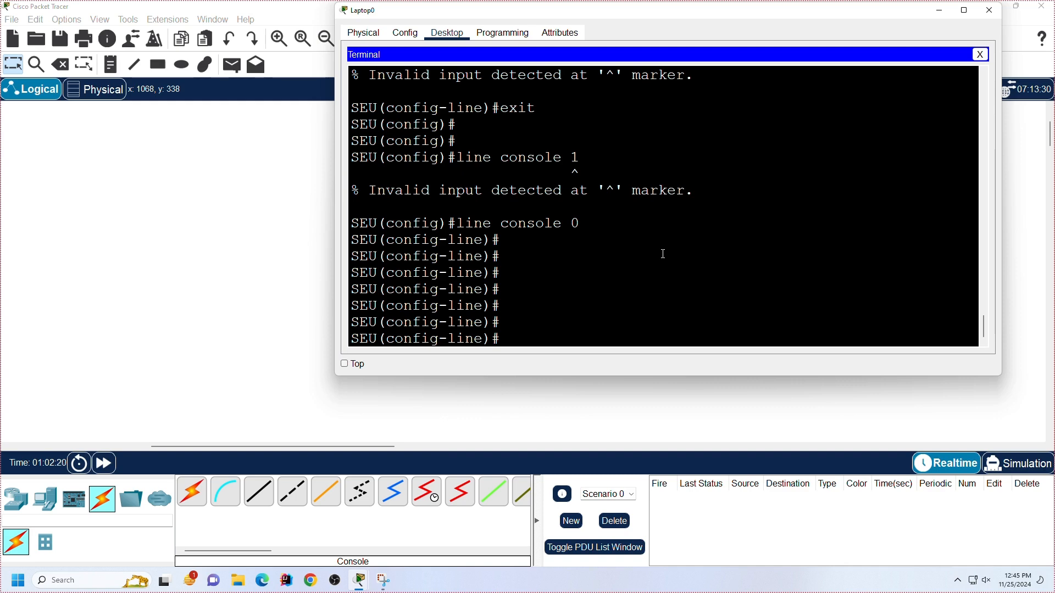
Step: List the available line configuration commands with ? and highlight the password entry
type("?")
scroll(663, 254, "up", 3)
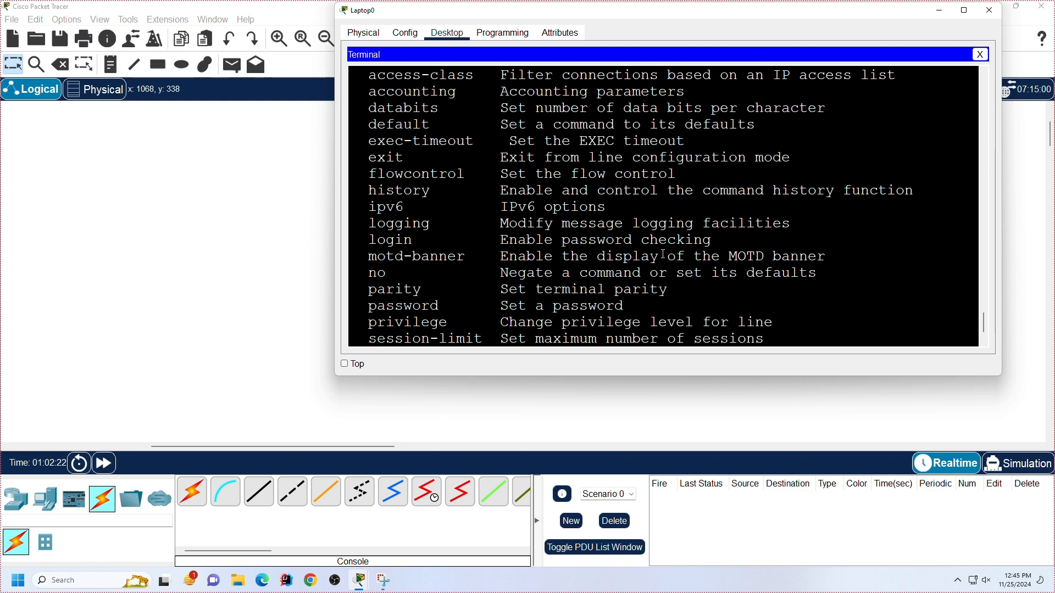
scroll(500, 226, "down", 3)
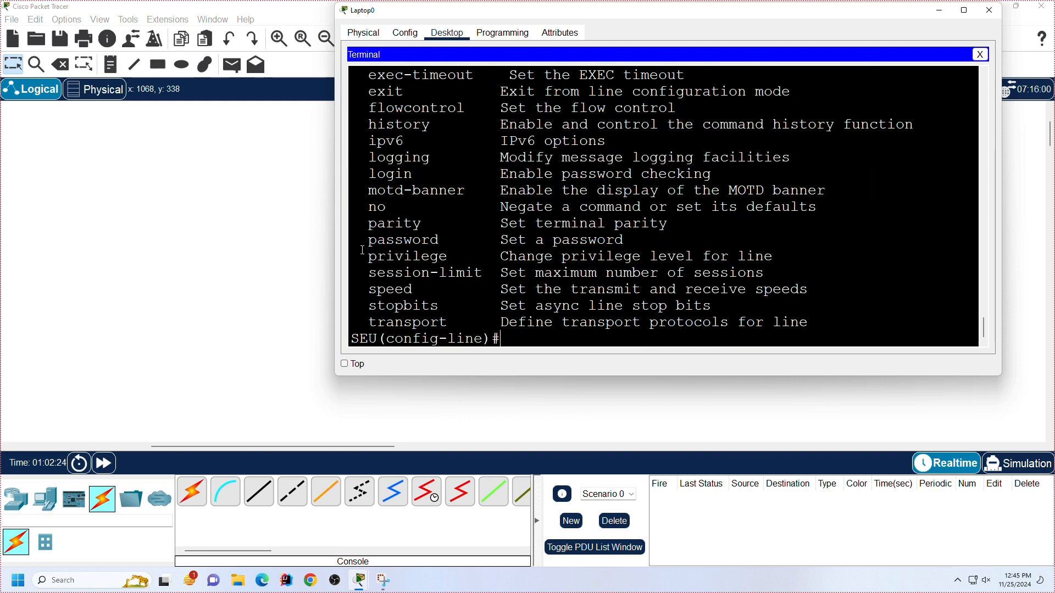
left_click_drag(368, 242, 627, 242)
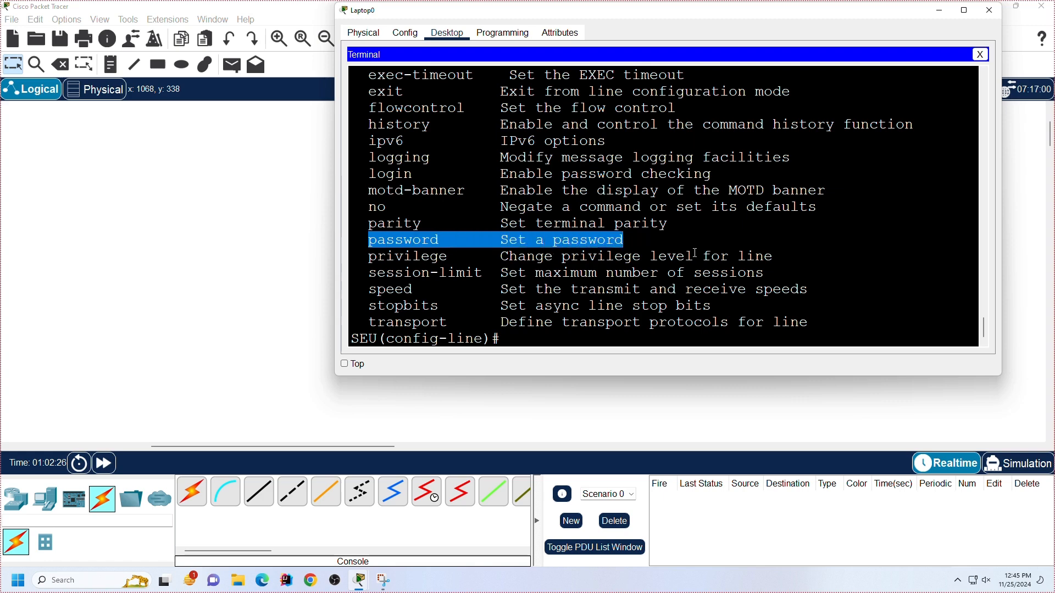
Step: Check the password command's options with ? and set the console line password
type("pass")
key("Tab")
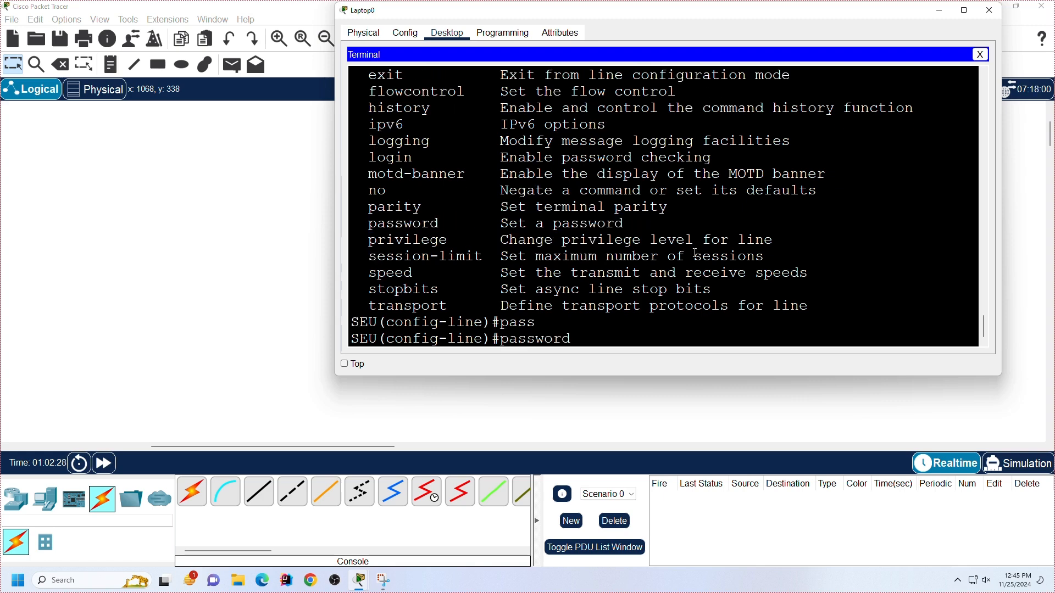
type("?")
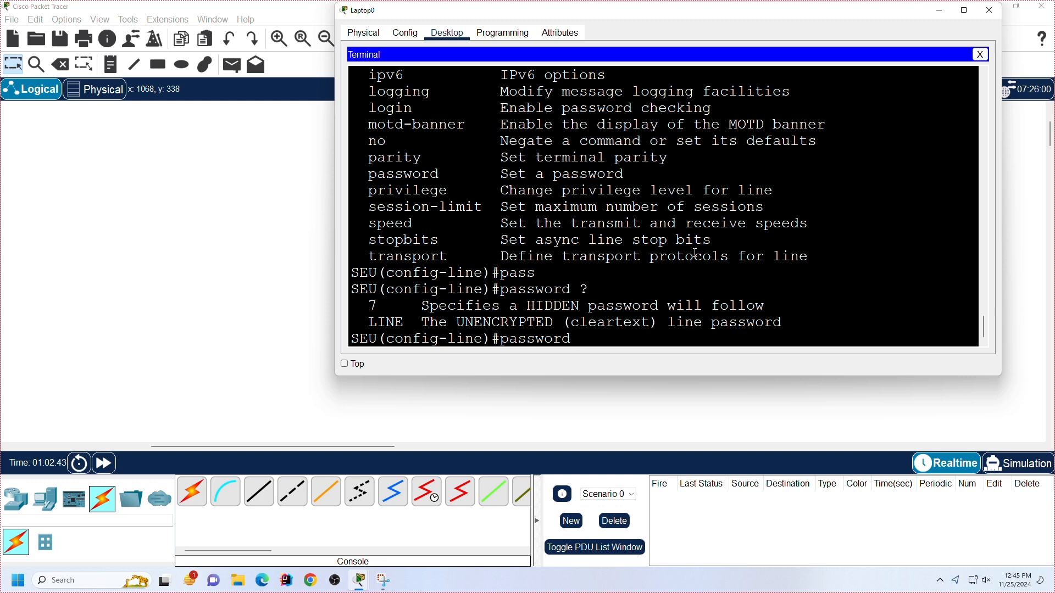
type("seu123 ?")
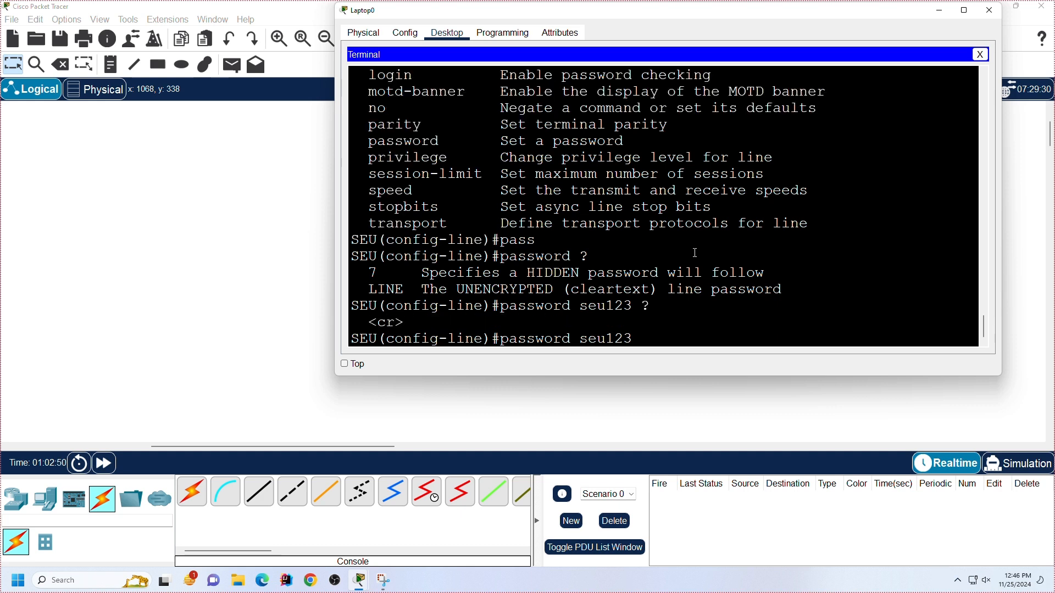
key("Return")
key("Return")
key("Return")
key("Return")
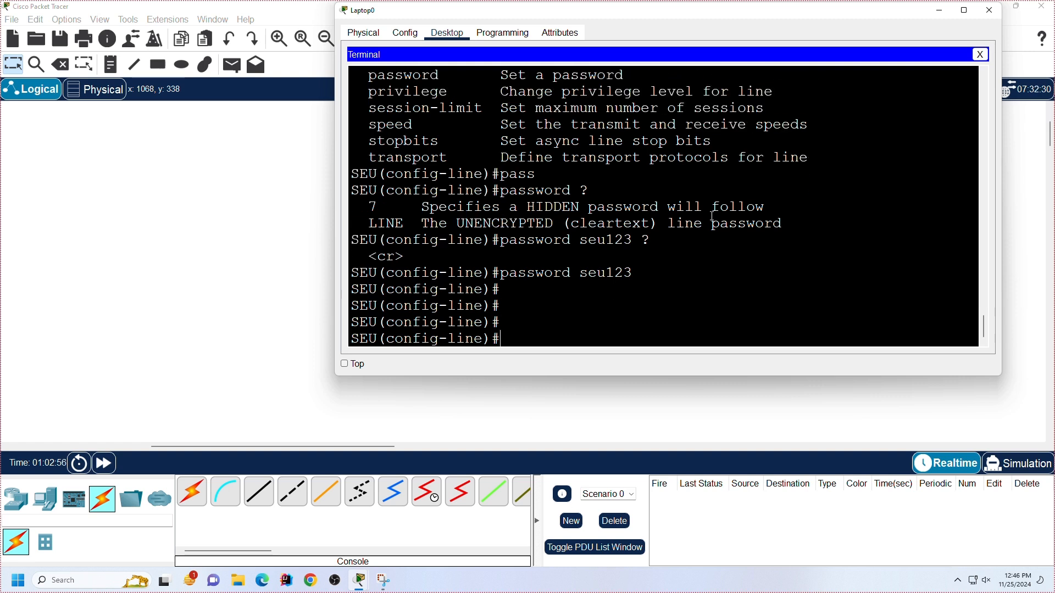
Step: Highlight the login entry in the line command list and enable password checking on the console line with the login command
scroll(401, 180, "up", 3)
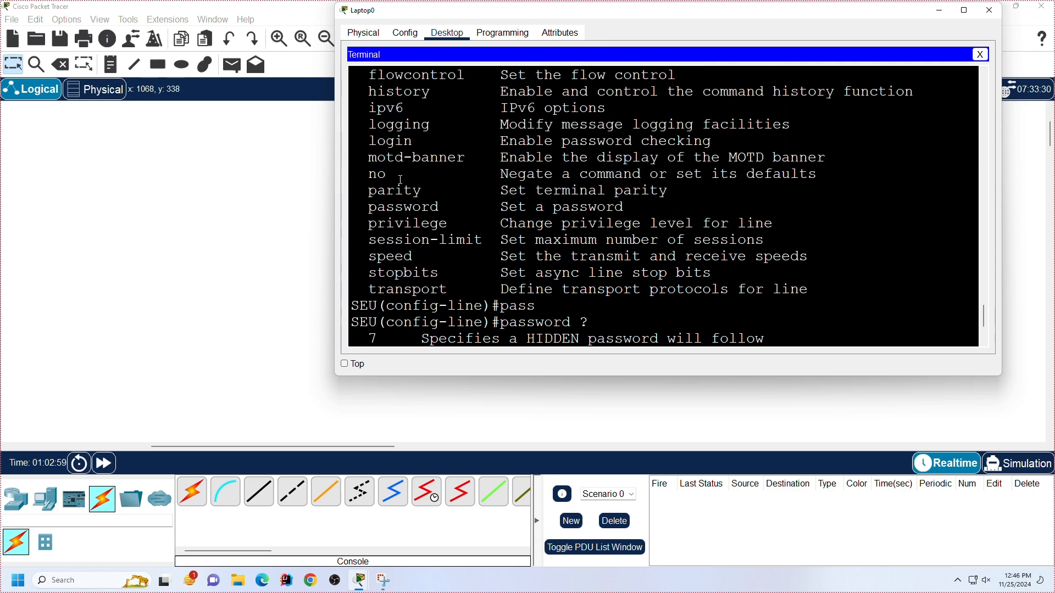
left_click_drag(368, 140, 717, 135)
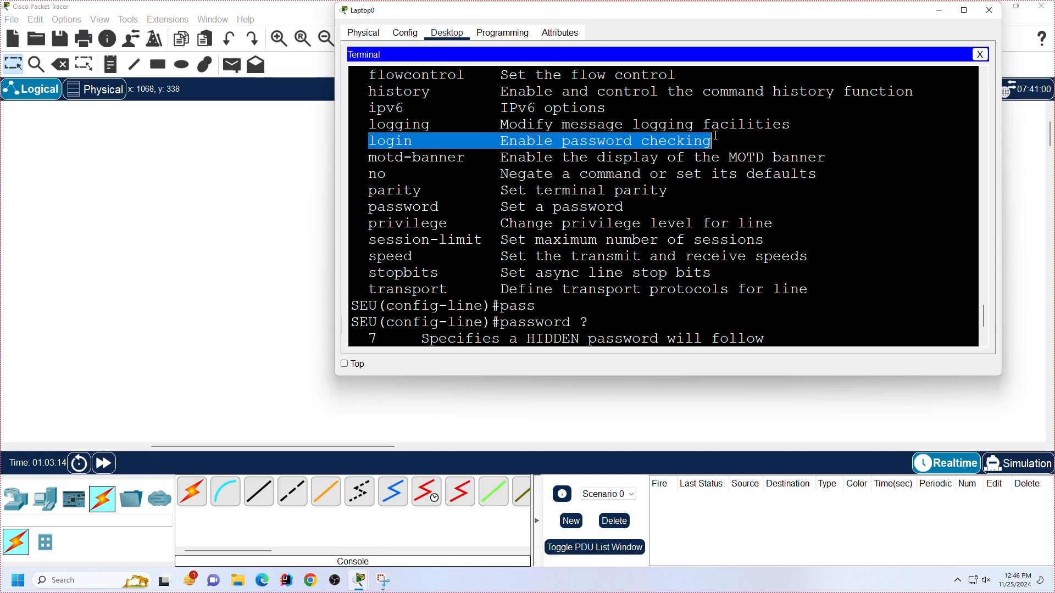
scroll(715, 135, "down", 4)
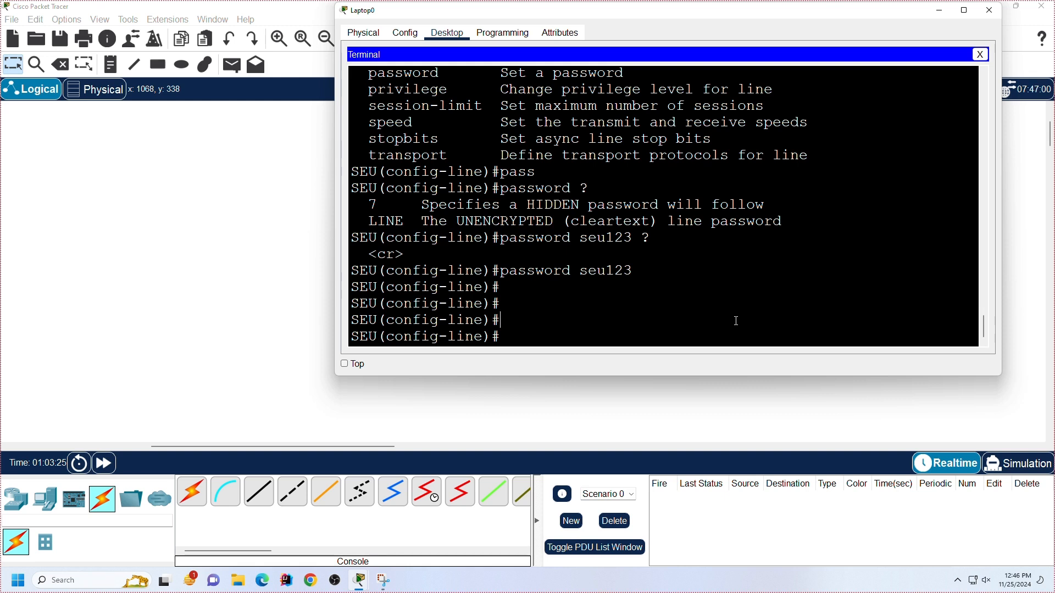
type("log")
key("Tab")
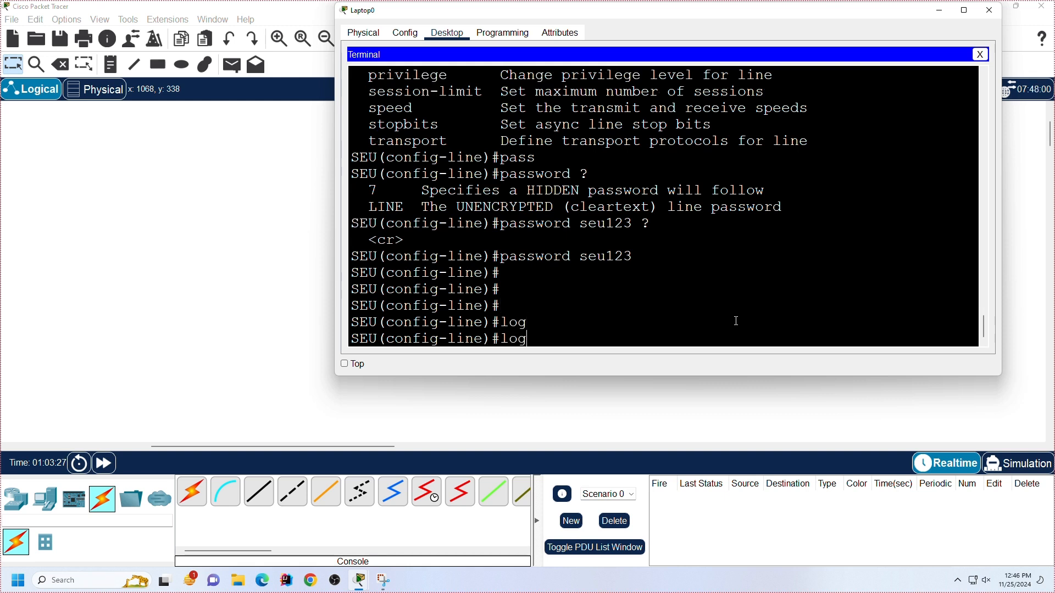
type("in")
key("Return")
key("Return")
key("Return")
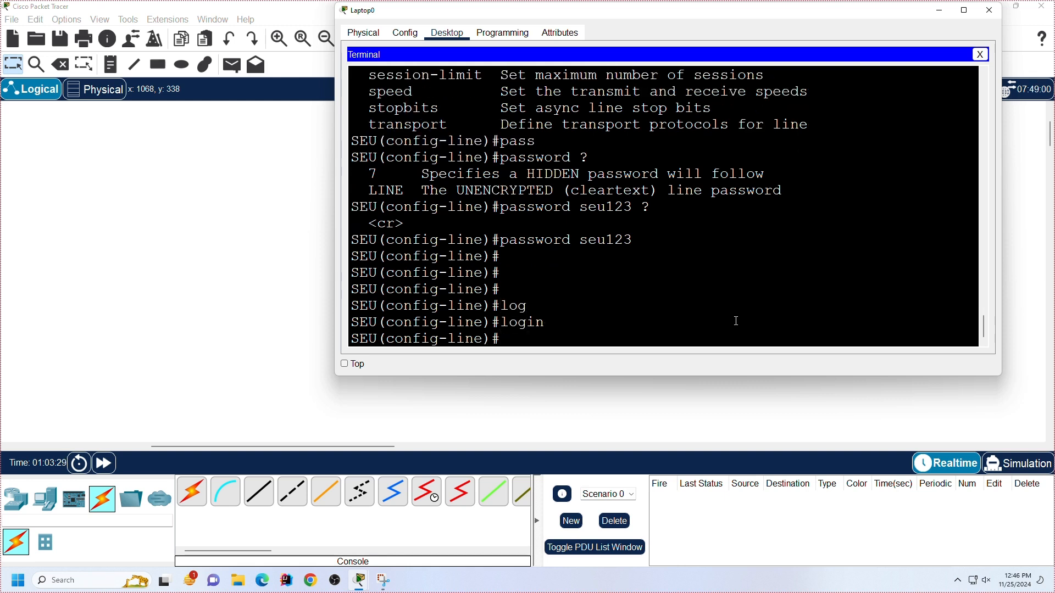
key("Return")
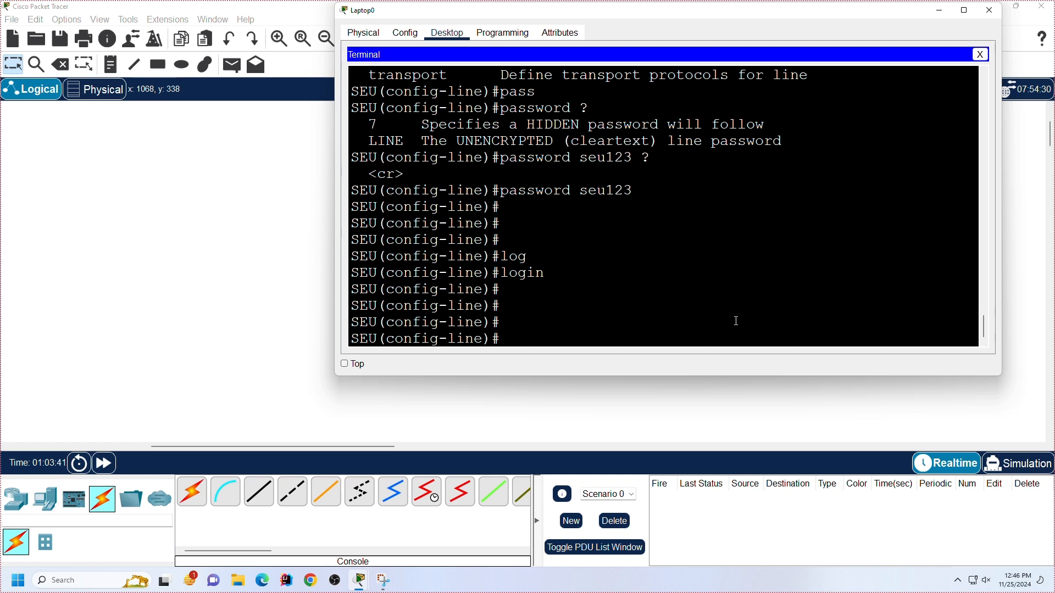
Step: Highlight the exec-timeout entry in the line command list and set the console line's history size to 100
type("hi")
key("Tab")
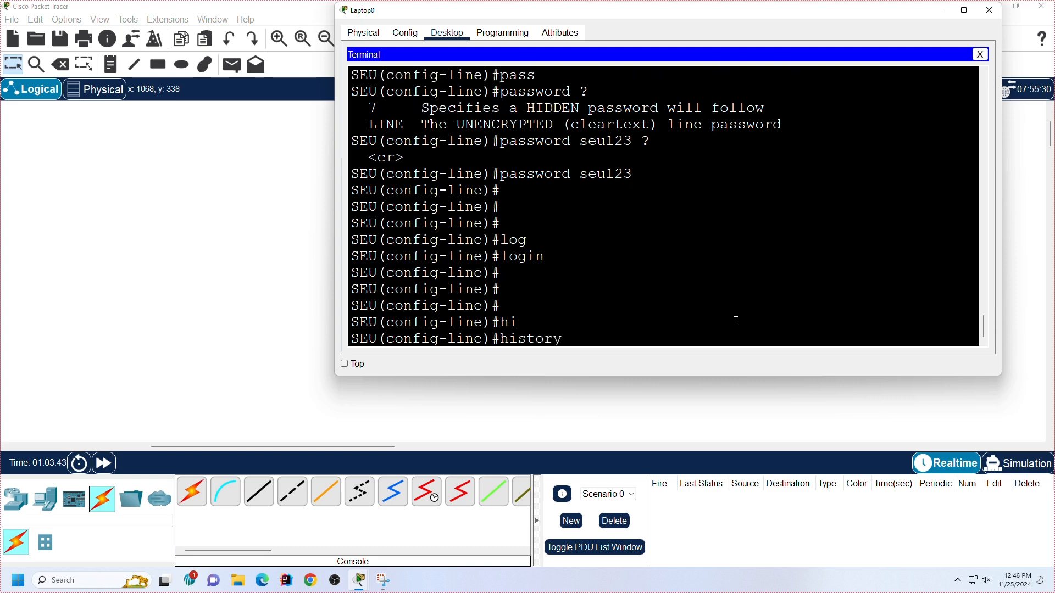
type("si")
key("Tab")
scroll(586, 267, "up", 6)
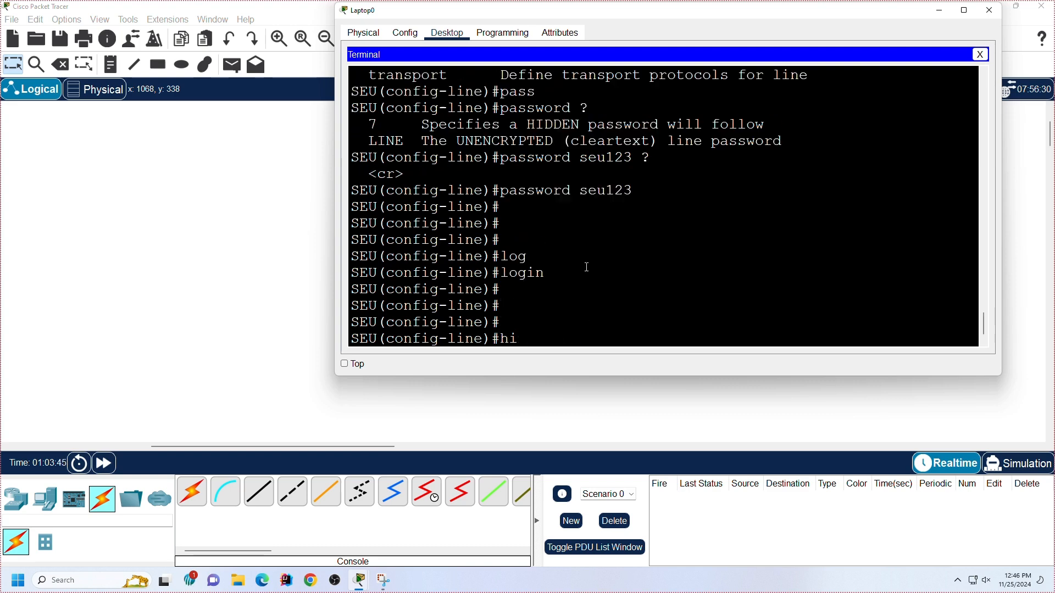
scroll(492, 257, "up", 2)
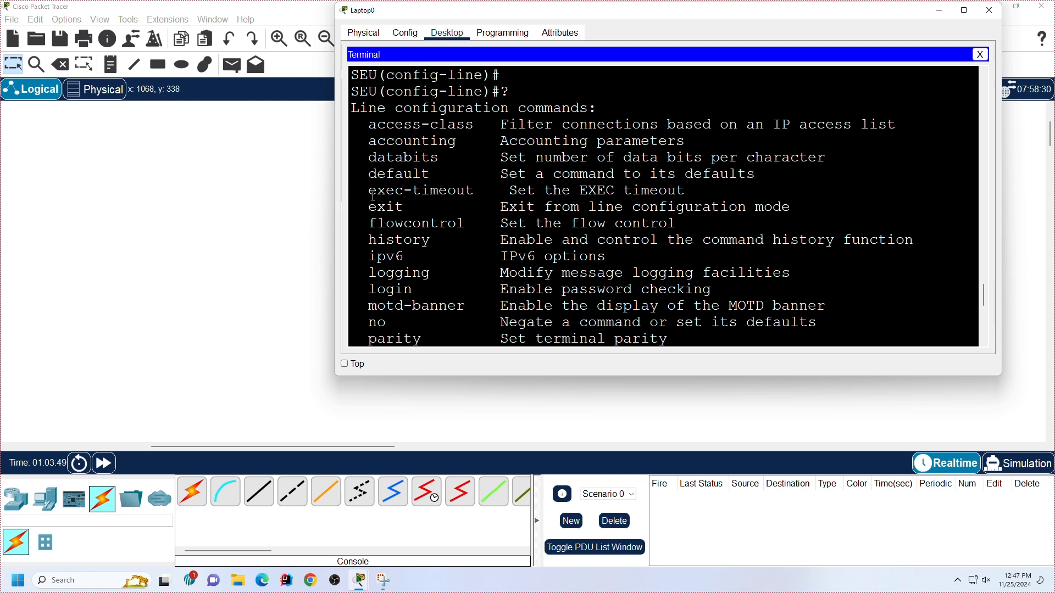
left_click_drag(369, 190, 732, 190)
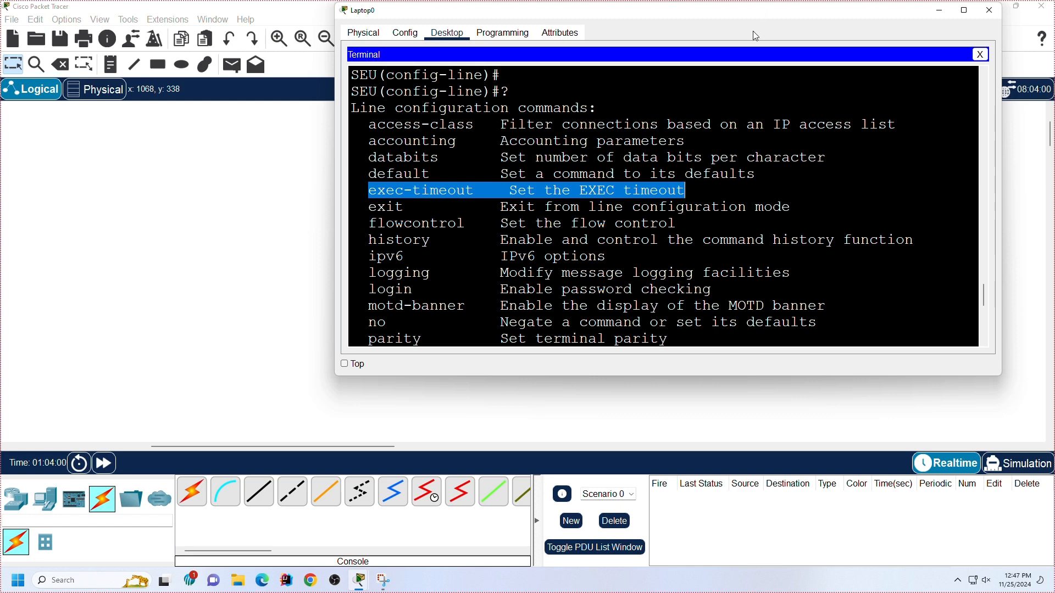
scroll(713, 68, "down", 8)
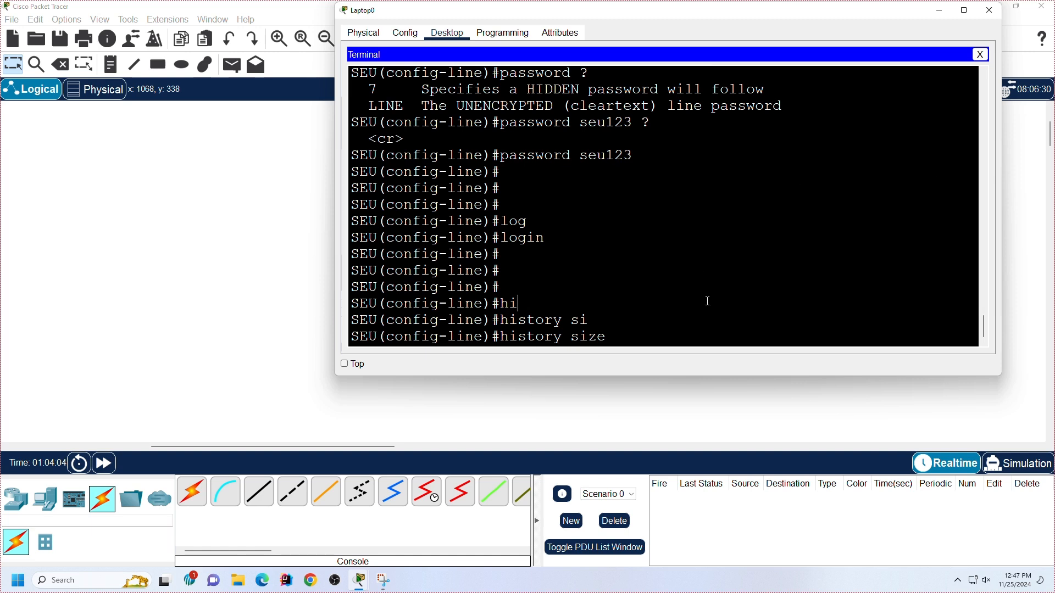
type("100")
key("Return")
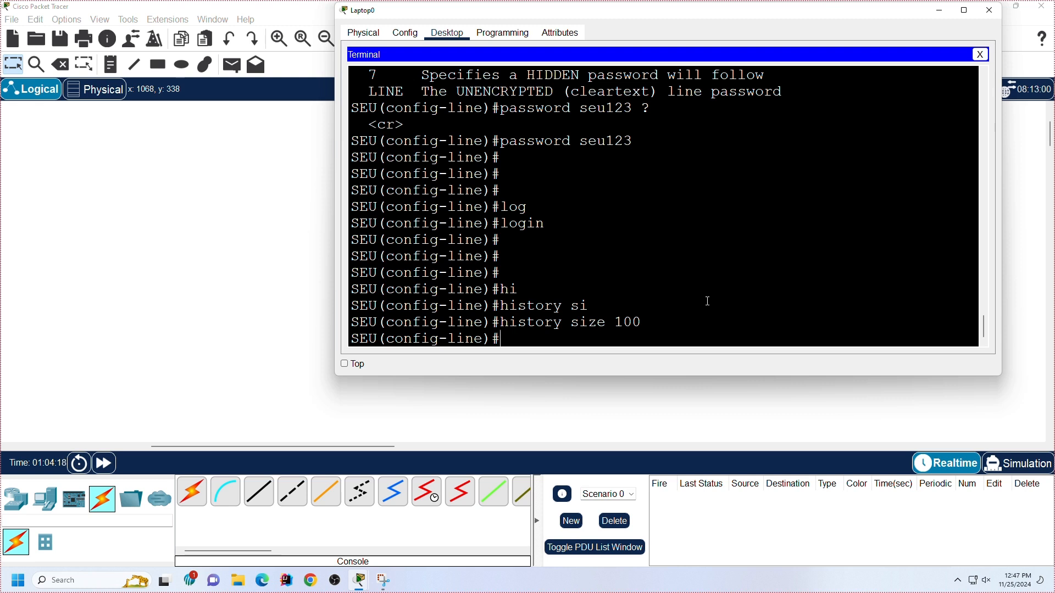
Step: Clear the prompt and highlight the motd-banner entry in the list of line configuration commands
type("ex")
key("BackSpace")
key("BackSpace")
type("?pass")
scroll(659, 313, "up", 3)
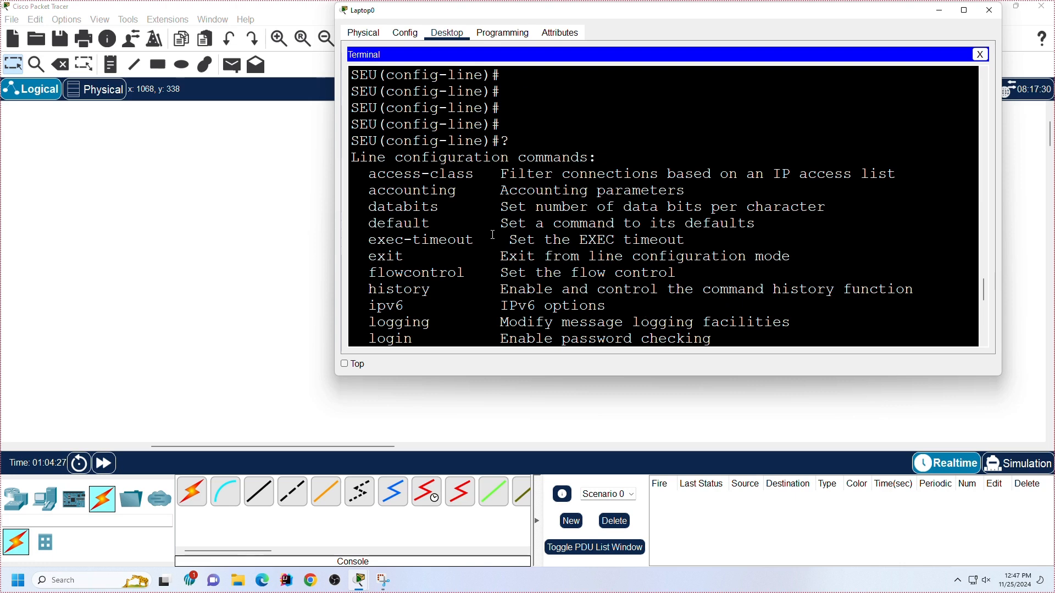
scroll(492, 235, "down", 3)
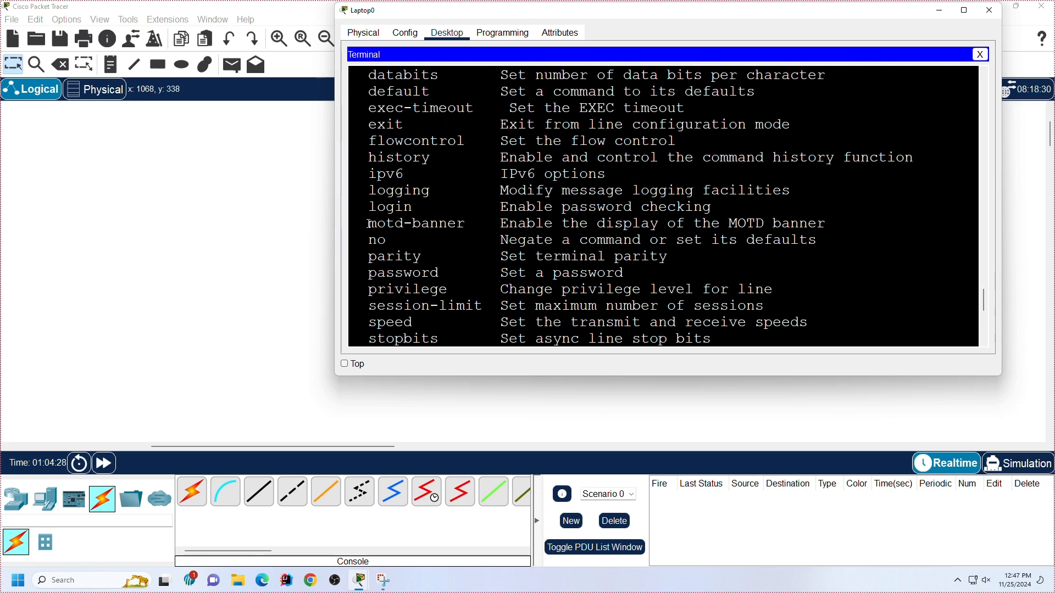
mouse_move(368, 224)
left_mouse_down()
mouse_move(890, 230)
mouse_move(848, 219)
mouse_move(370, 223)
left_mouse_up()
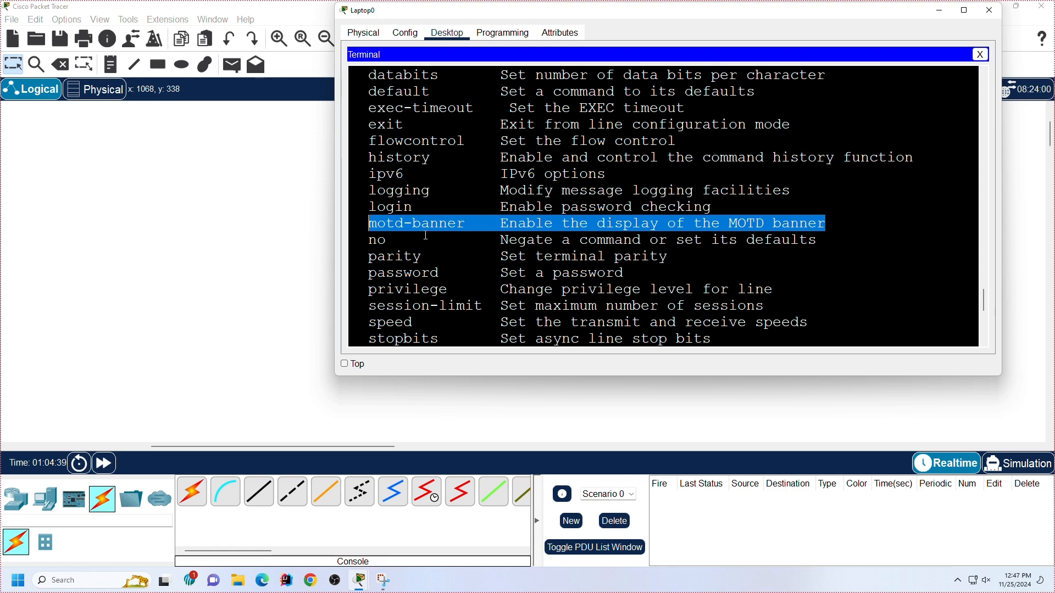
Step: Try to set the banner text "Unauthorised access is forbidden" in double quotes with the motd-banner command
scroll(571, 287, "down", 7)
type("mot")
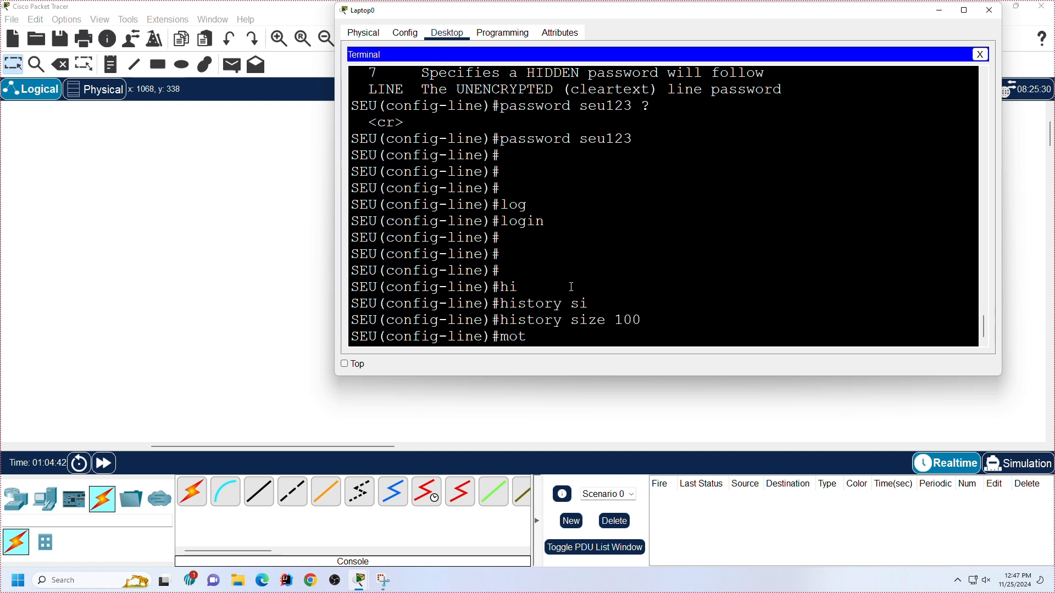
key("Tab")
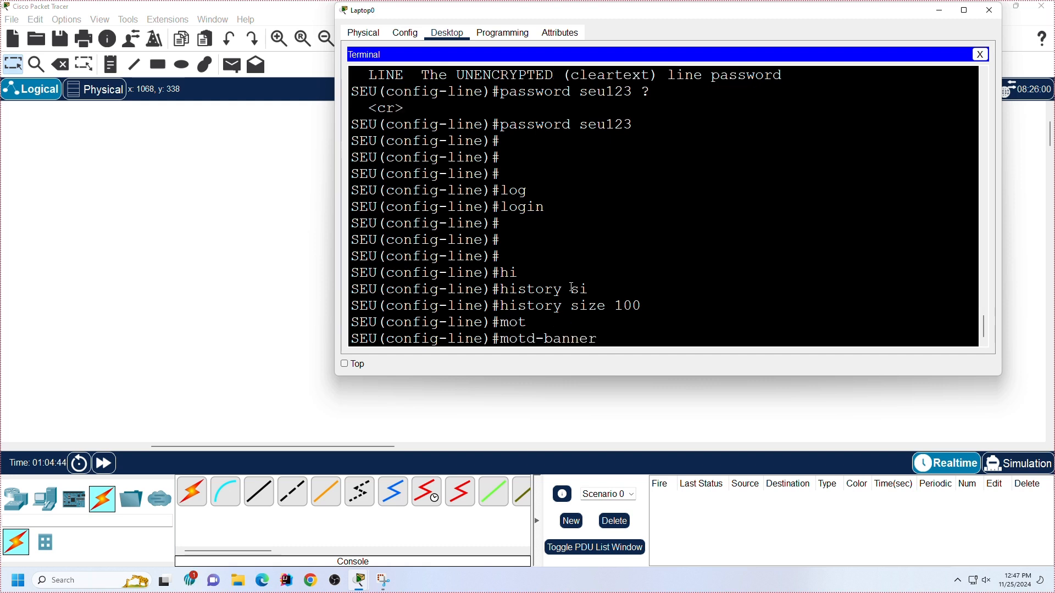
type("\"\"")
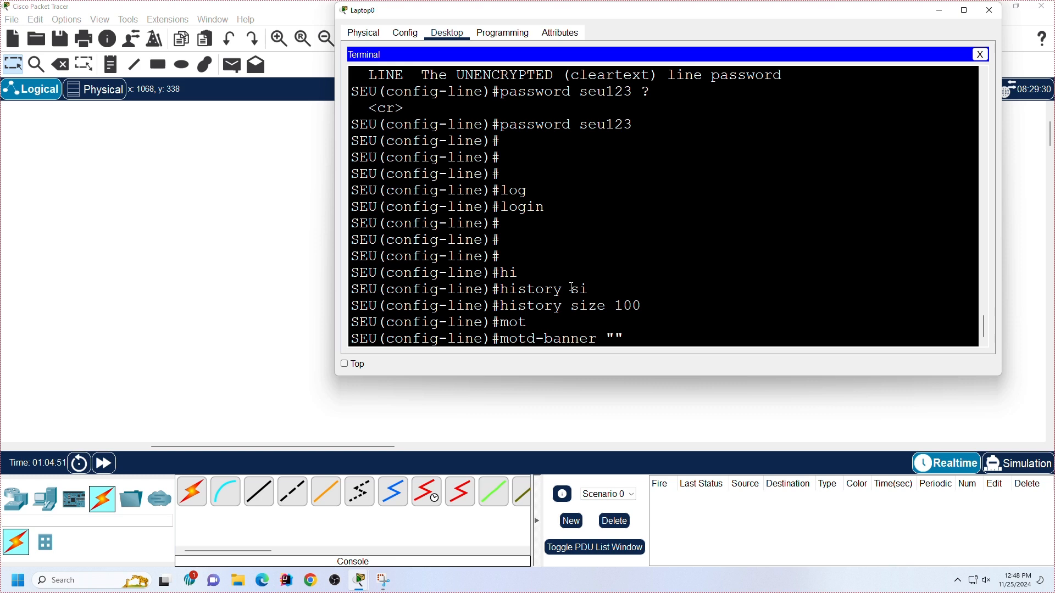
type("Unauthi")
key("BackSpace")
type("orised")
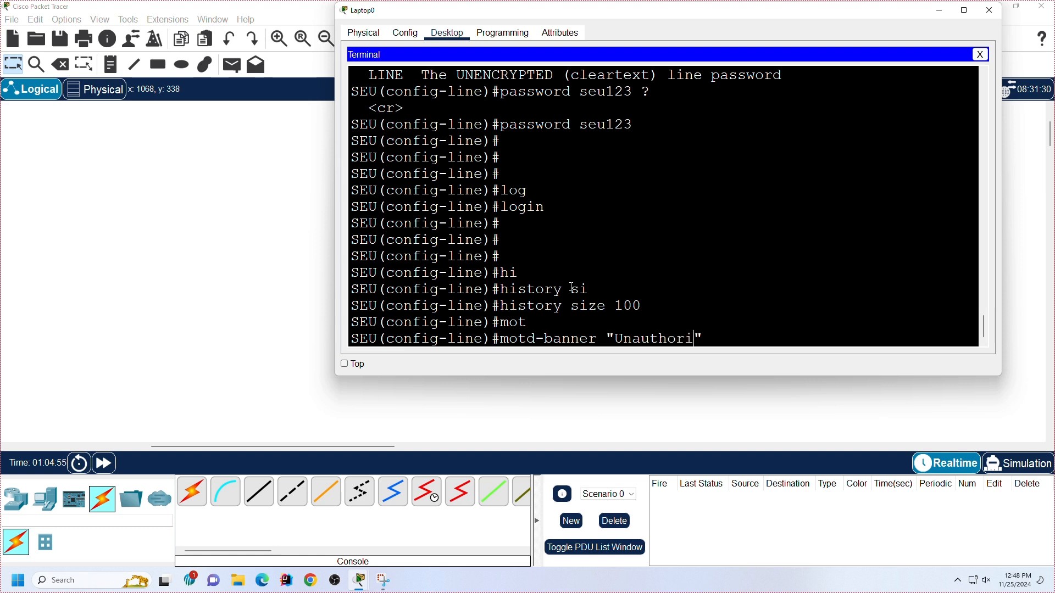
type(" access i")
type("s forb")
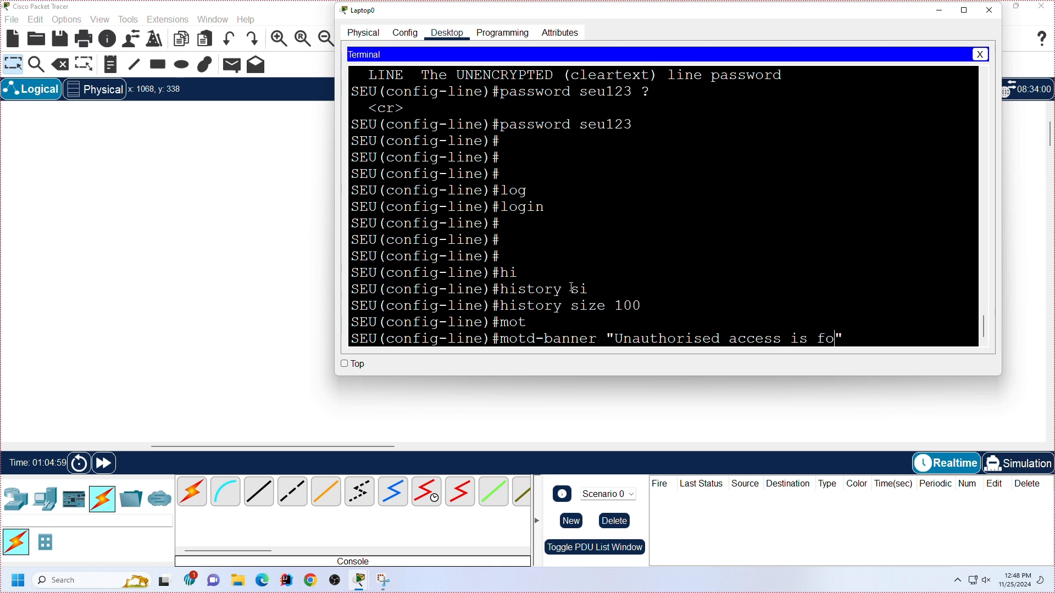
type("idden")
key("Return")
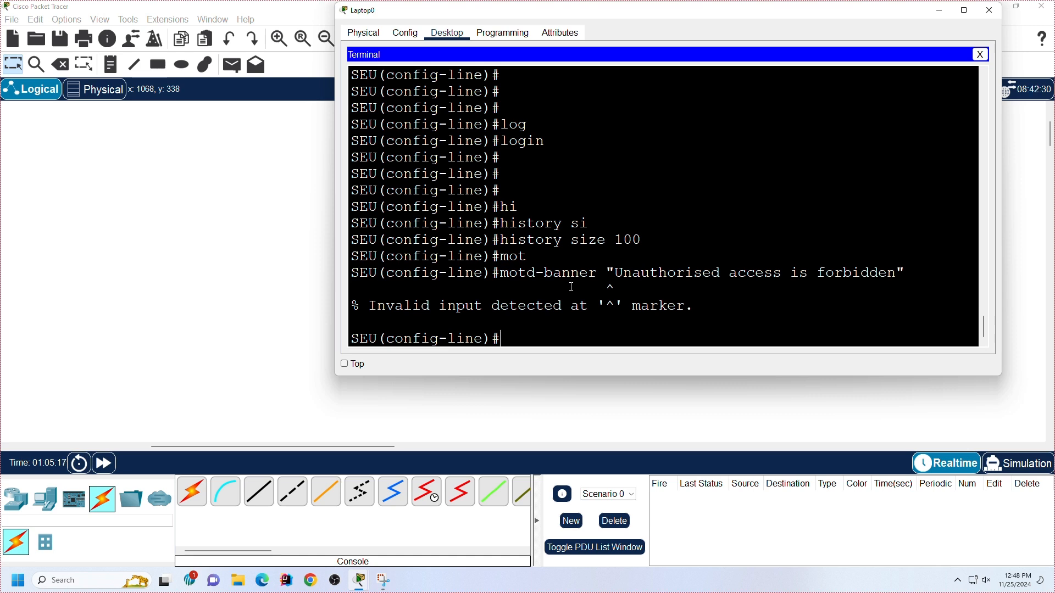
Step: Recall the motd-banner command and try it with underscores instead of spaces: "Unauthorised_access_is_forbidden"
key("Up")
key("Left")
key("Left")
key("Left")
key("Left")
key("Left")
key("Left")
key("Left")
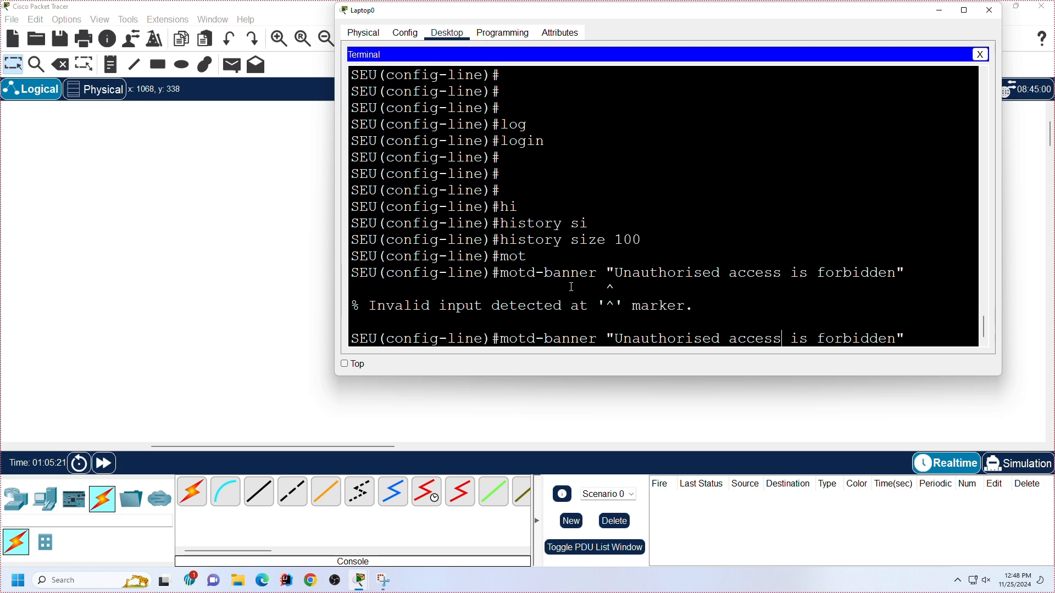
key("Left")
key("BackSpace")
key("BackSpace")
key("BackSpace")
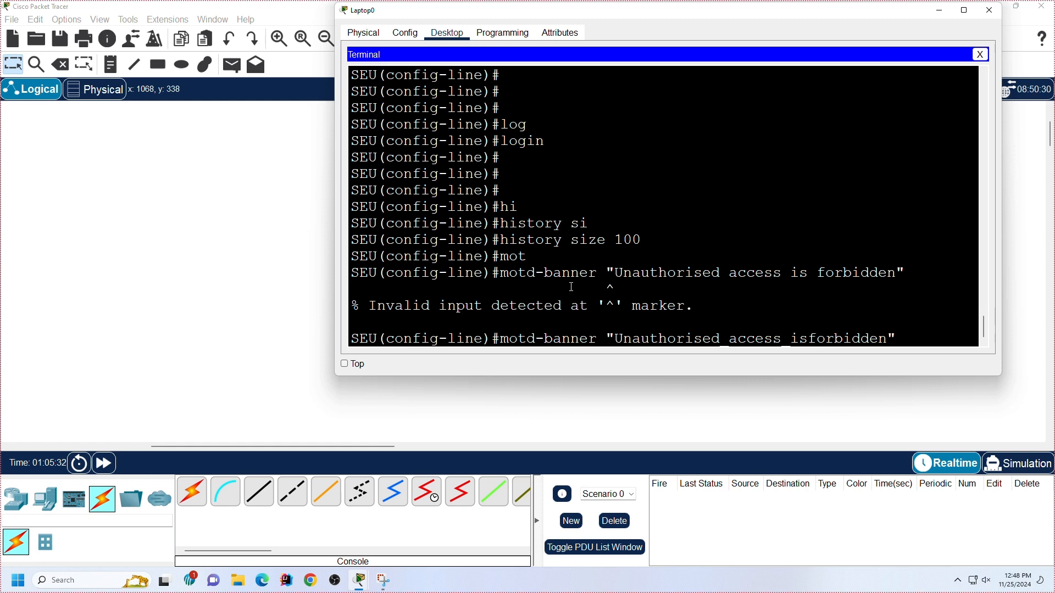
key("Return")
Step: Recall the banner command and try it without quotes or underscores, as motd-banner Unauthorised access is forbidden
key("Up")
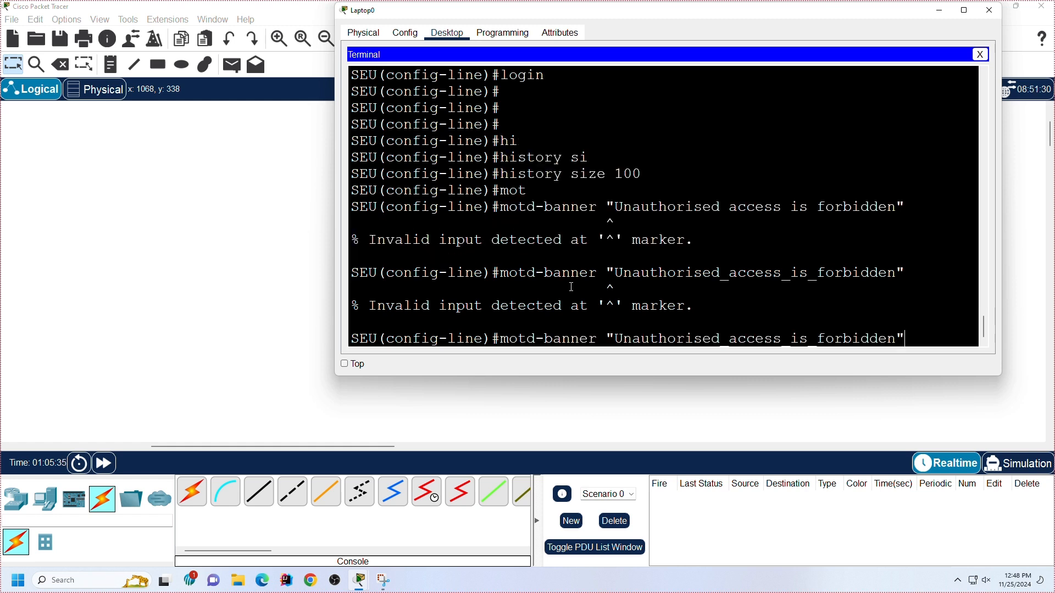
key("BackSpace")
key("BackSpace")
key("Right")
key("Right")
key("BackSpace")
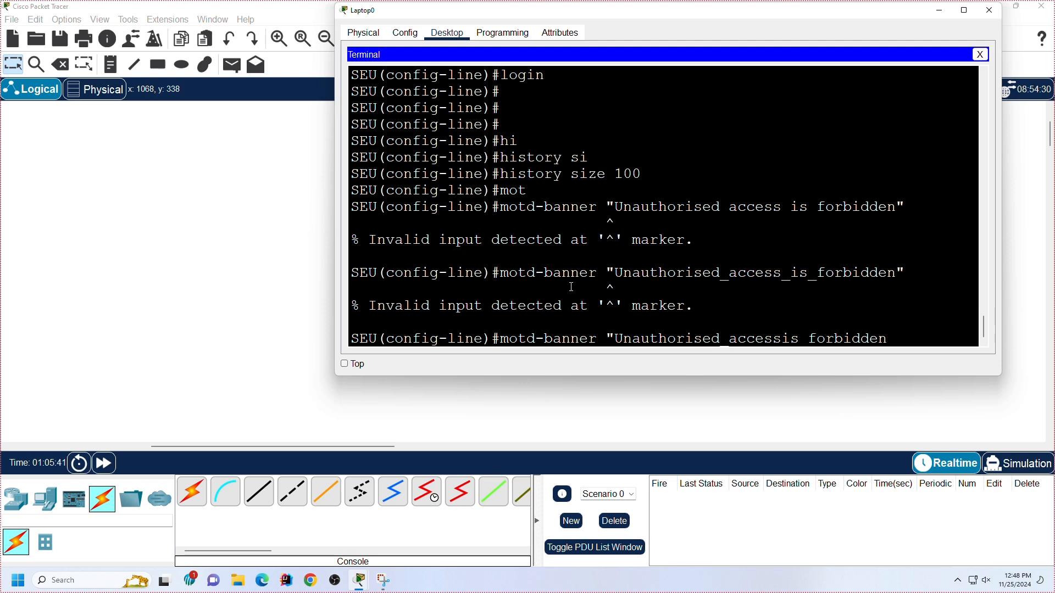
key("Left")
key("Left")
key("Left")
key("Left")
key("Left")
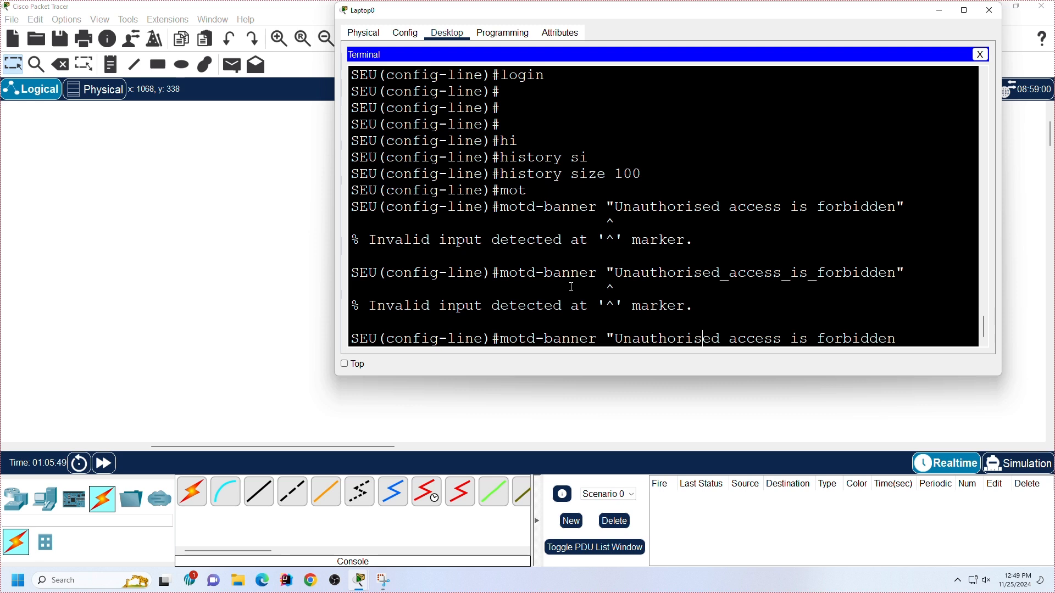
key("Left")
key("Left")
key("Left")
key("Left")
key("Left")
key("Left")
key("Left")
key("Left")
key("Left")
key("Left")
key("BackSpace")
key("Return")
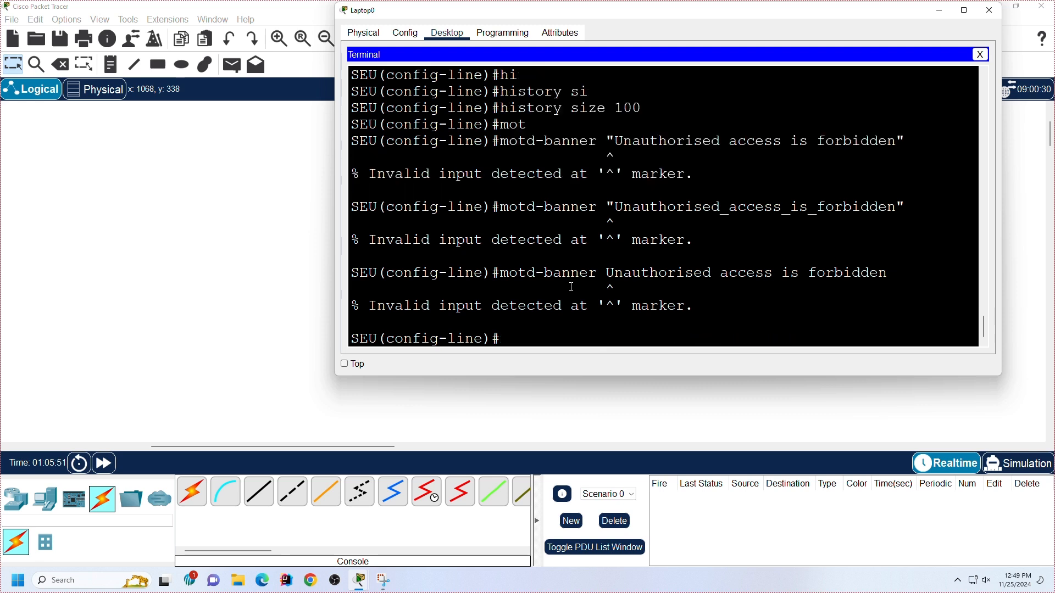
Step: Recall the last command, remove its banner text, and check the options of motd-banner with ?
type("C")
key("Up")
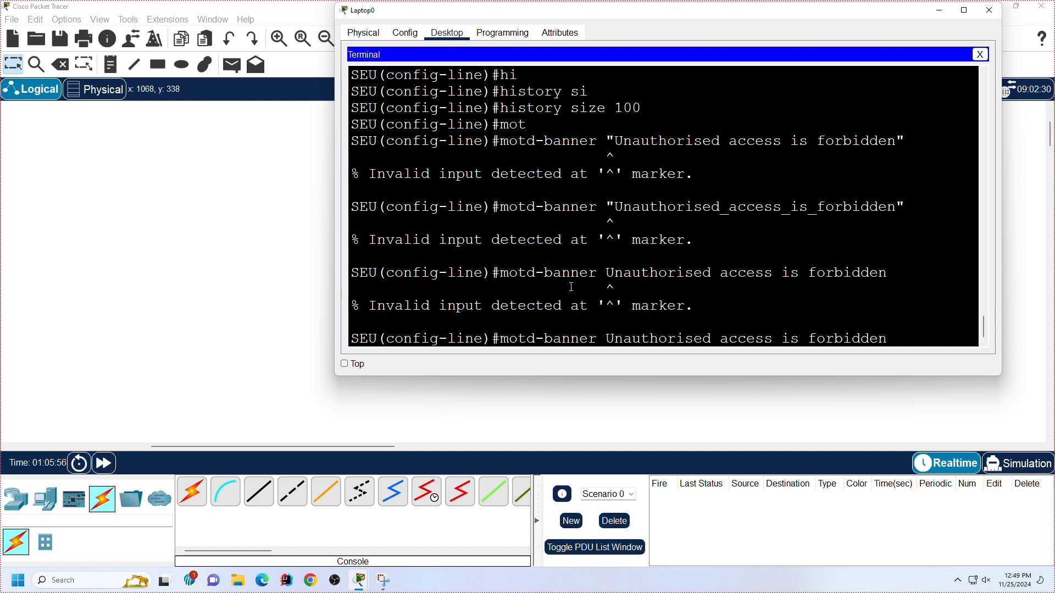
key("BackSpace")
key("BackSpace")
key("BackSpace")
key("BackSpace")
key("BackSpace")
key("BackSpace")
key("BackSpace")
key("BackSpace")
key("BackSpace")
key("BackSpace")
key("BackSpace")
key("BackSpace")
key("BackSpace")
key("BackSpace")
key("BackSpace")
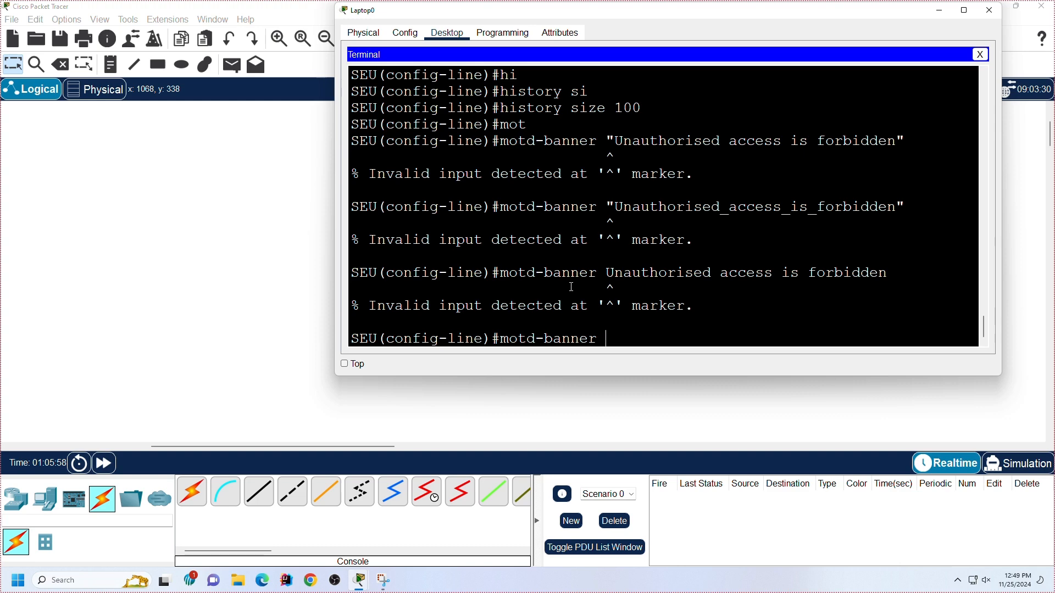
type("?")
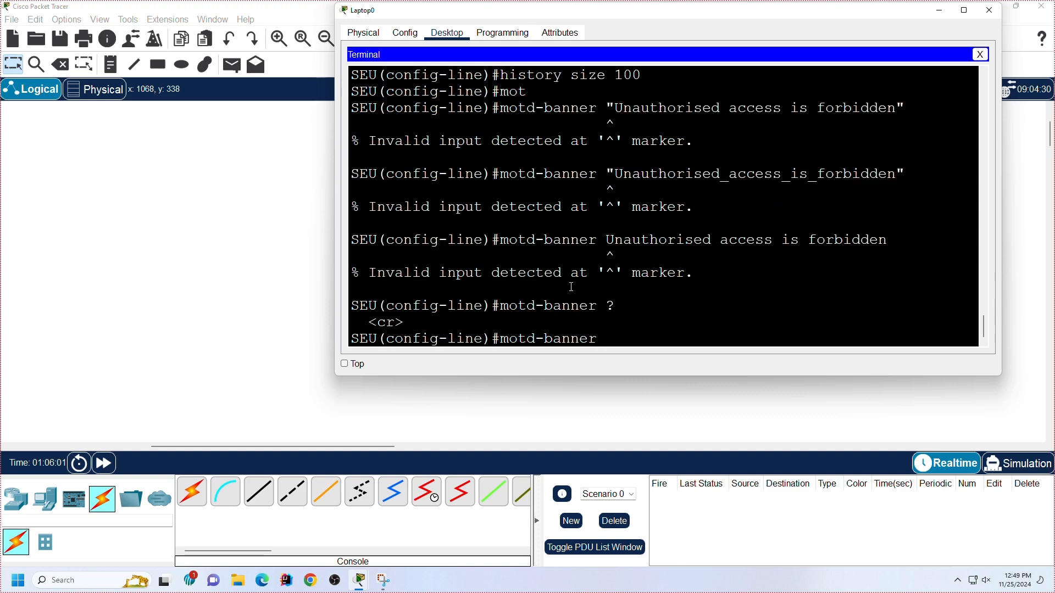
type("?")
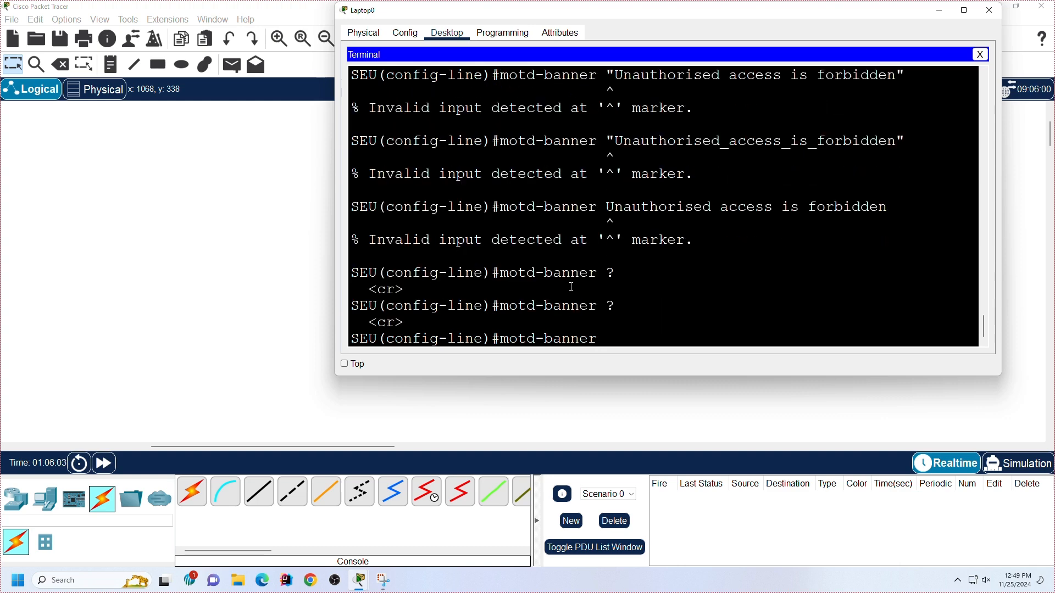
key("BackSpace")
type("?")
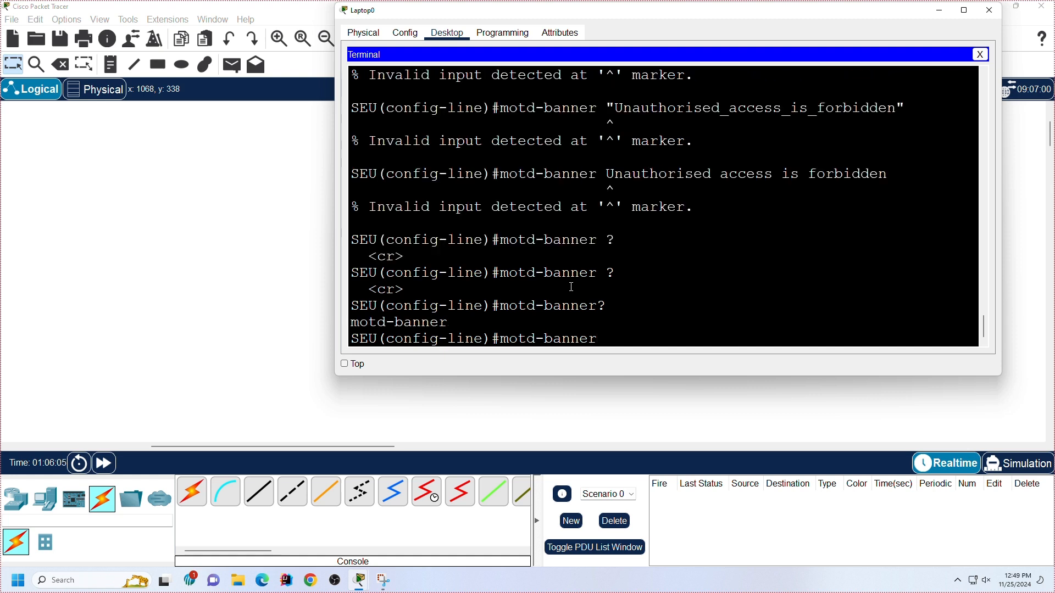
Step: Erase motd-banner and try to autocomplete a banner command from b and from ba in line configuration mode
key("BackSpace")
key("BackSpace")
key("BackSpace")
key("BackSpace")
key("BackSpace")
key("BackSpace")
key("BackSpace")
key("BackSpace")
key("BackSpace")
key("BackSpace")
type("n")
key("BackSpace")
type("b")
key("Tab")
key("Tab")
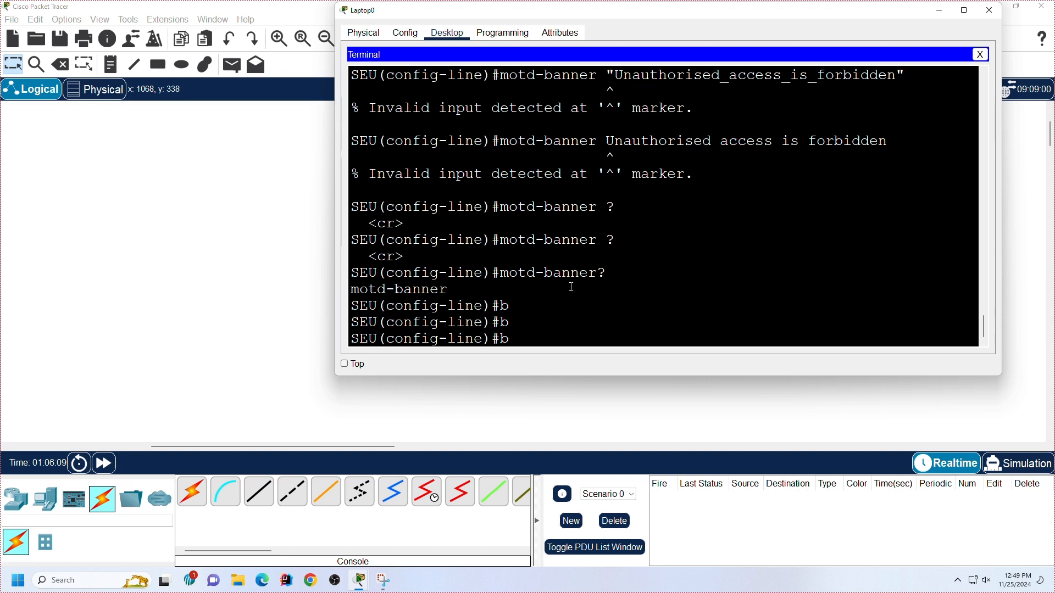
type("a")
Step: Autocomplete mo to motd-banner, check its options with ?, and run motd-banner without any text on the console line
key("Tab")
key("Tab")
key("BackSpace")
key("BackSpace")
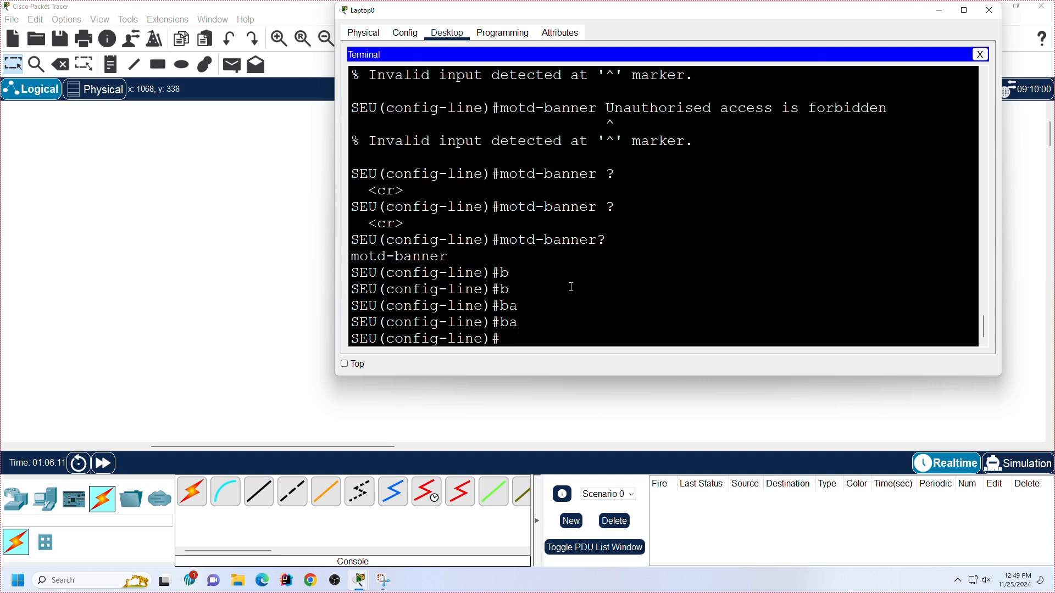
type("mo")
key("Tab")
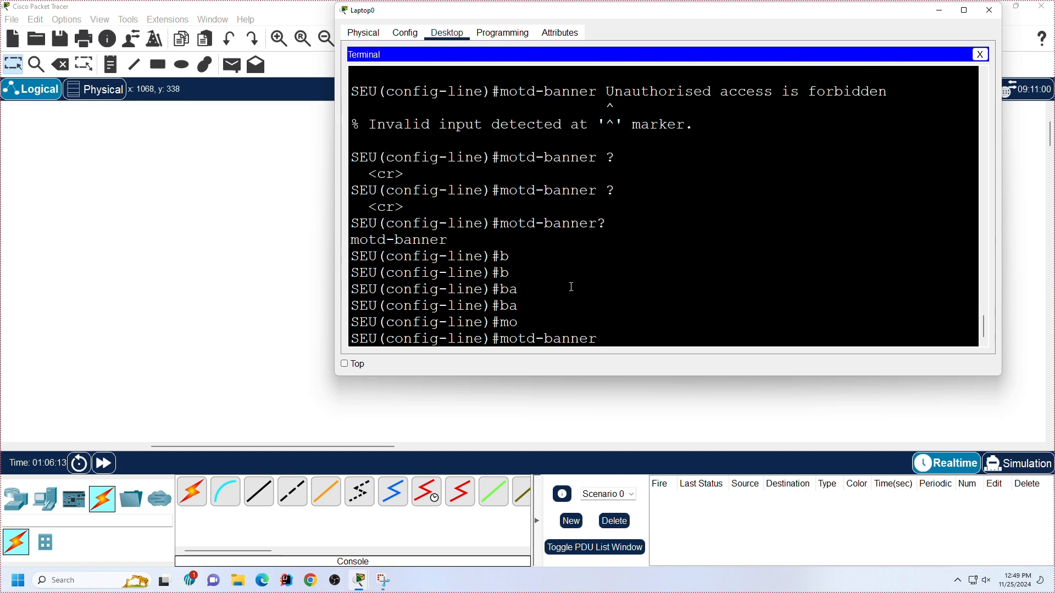
type("?")
key("Return")
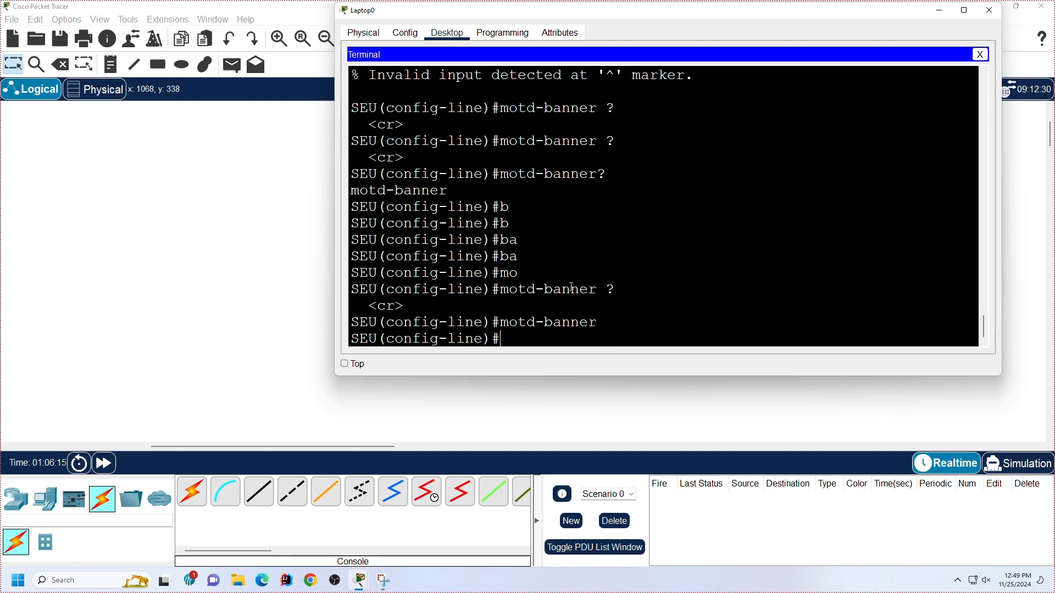
key("Return")
key("Return")
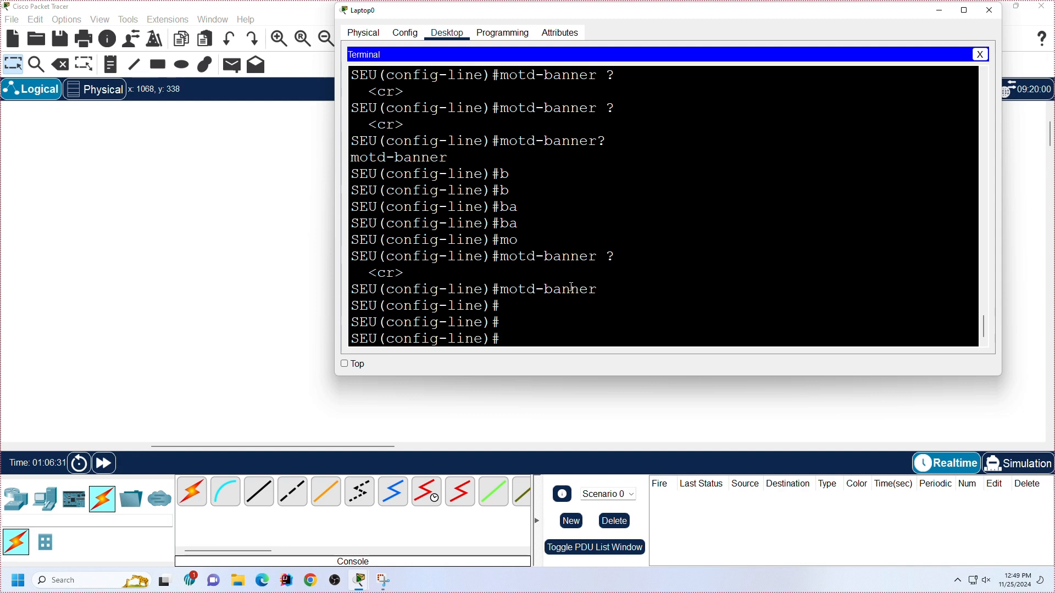
Step: Review the earlier password, login and history commands and the list of line configuration commands in the terminal output
scroll(572, 287, "up", 10)
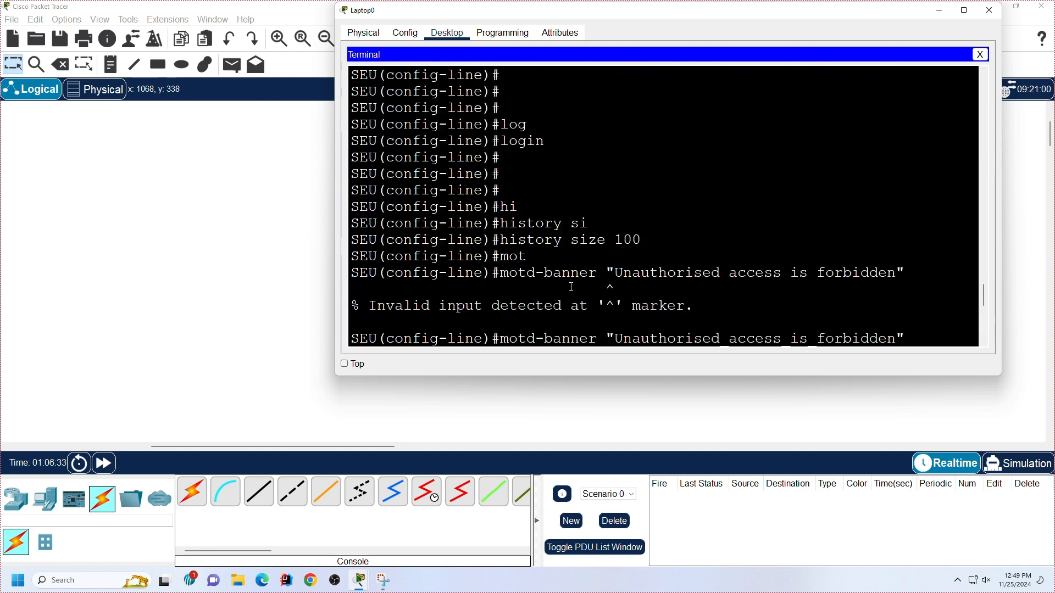
scroll(618, 175, "up", 2)
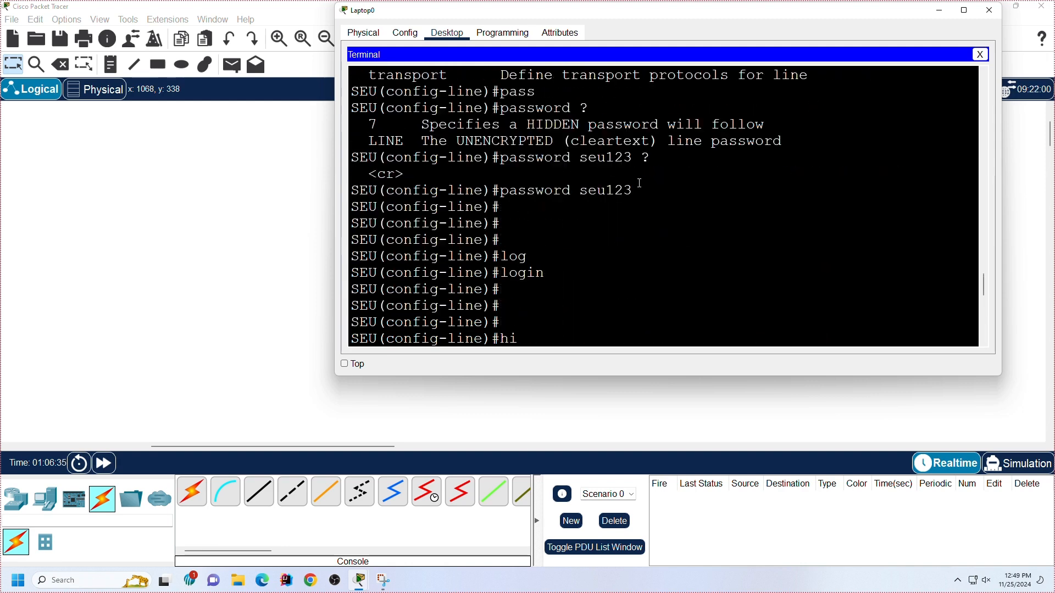
left_click_drag(638, 189, 493, 190)
scroll(572, 221, "down", 2)
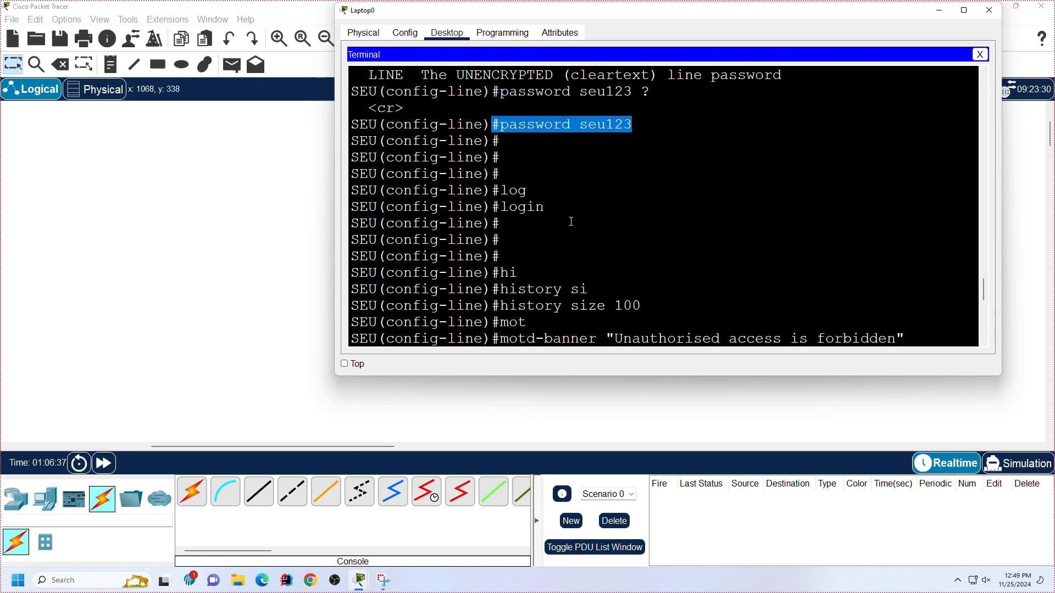
scroll(572, 221, "down", 8)
scroll(572, 221, "up", 10)
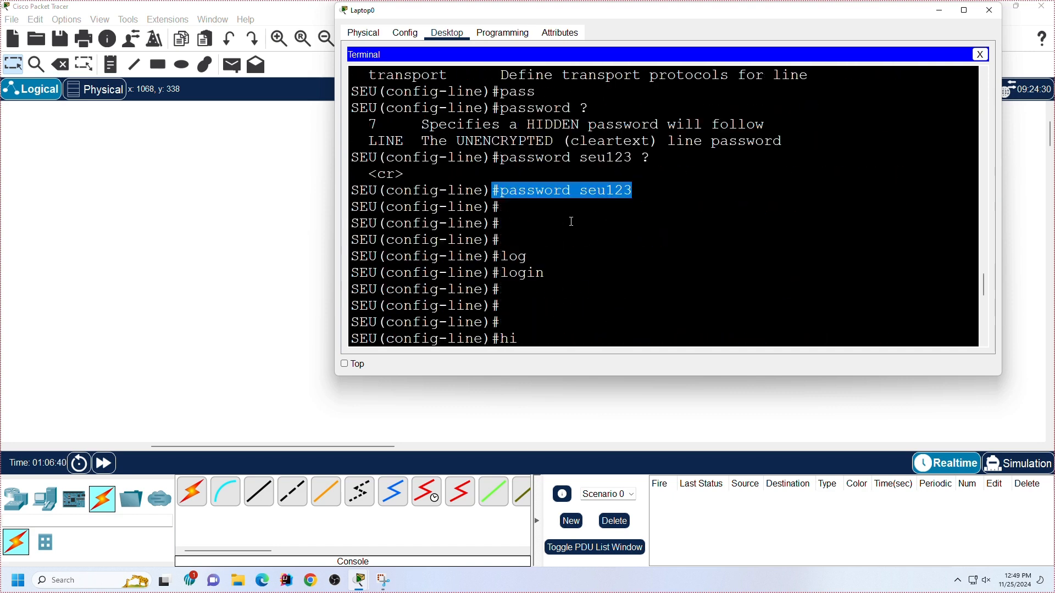
scroll(572, 222, "up", 7)
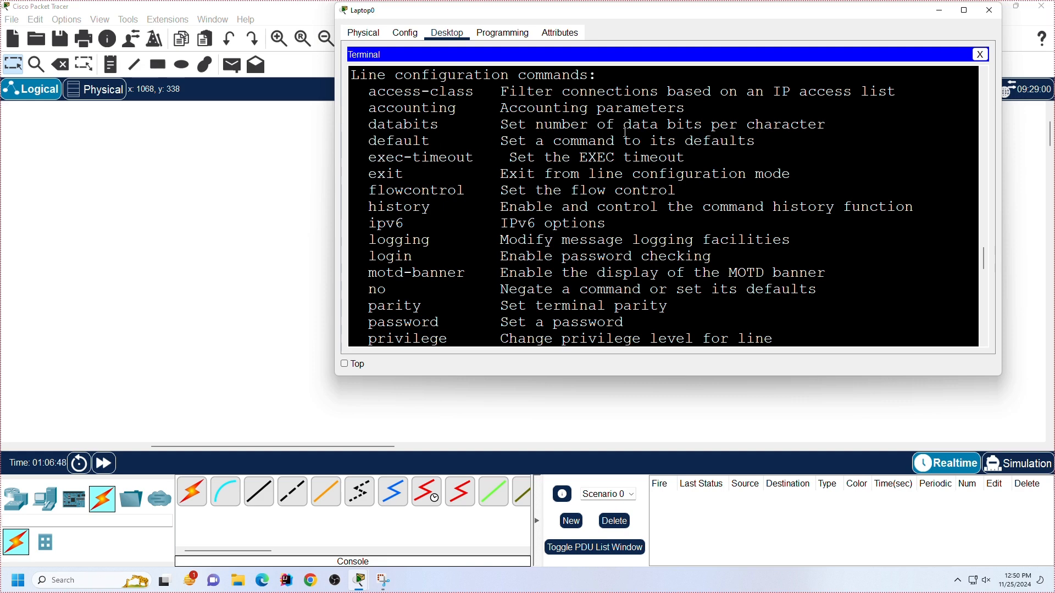
scroll(640, 154, "down", 10)
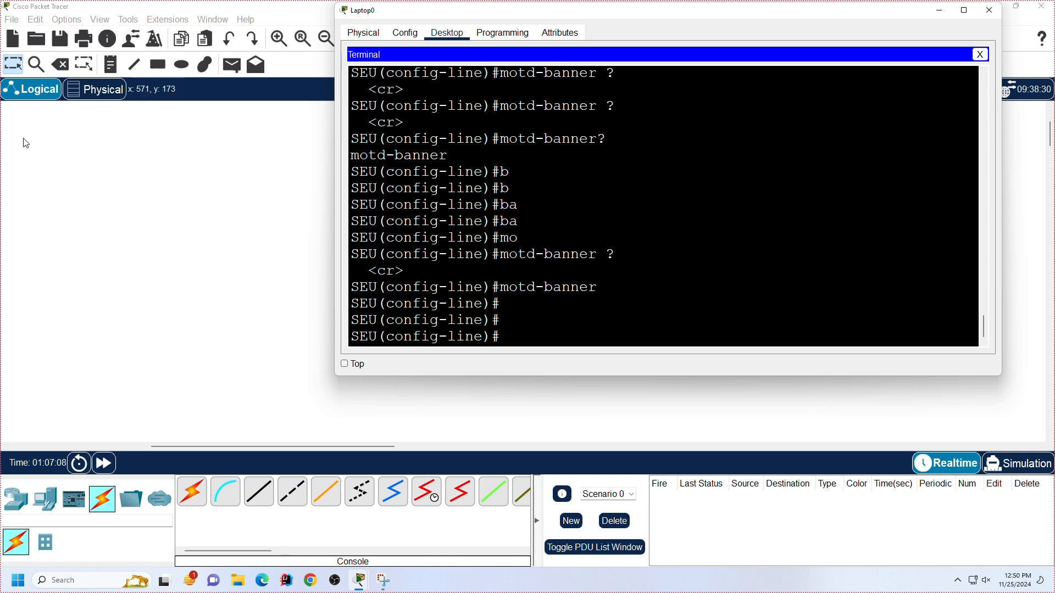
Step: Move the Laptop0 window aside to view the router and laptop topology, and bring it back over the workspace
left_click_drag(780, 11, 584, 322)
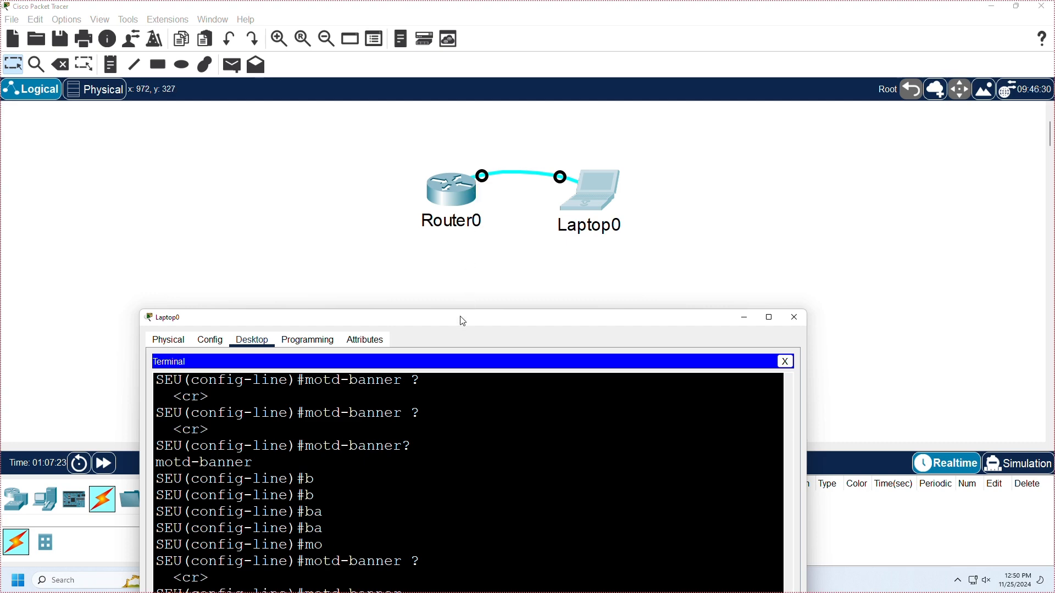
left_click_drag(461, 320, 571, 67)
key("Return")
key("Return")
key("Return")
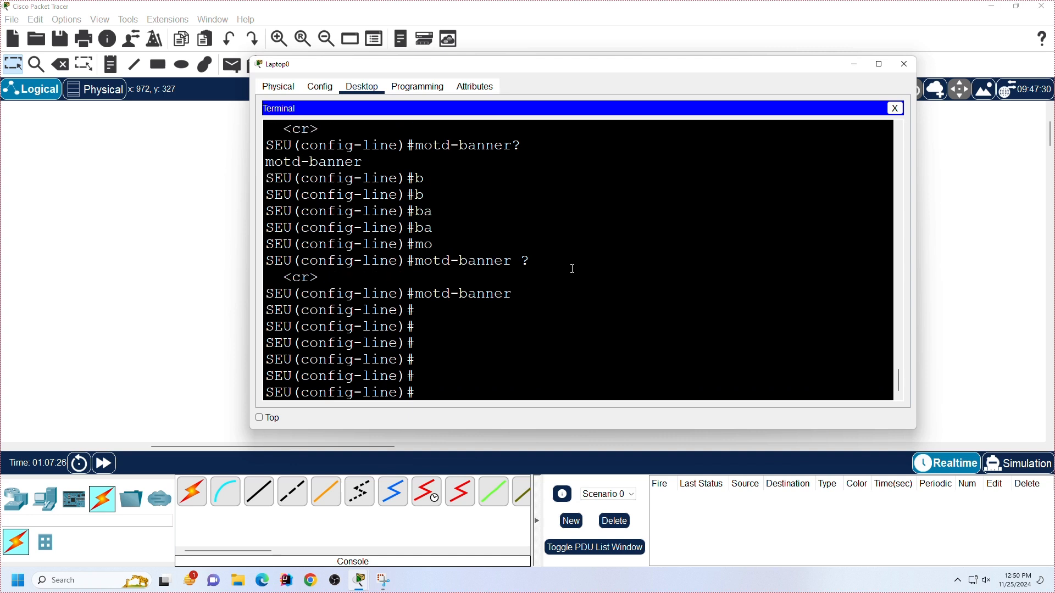
Step: Leave line configuration mode for global configuration mode, trying ex first and using the full exit command
type("ex")
key("Return")
key("Return")
key("Return")
key("Return")
type("exit")
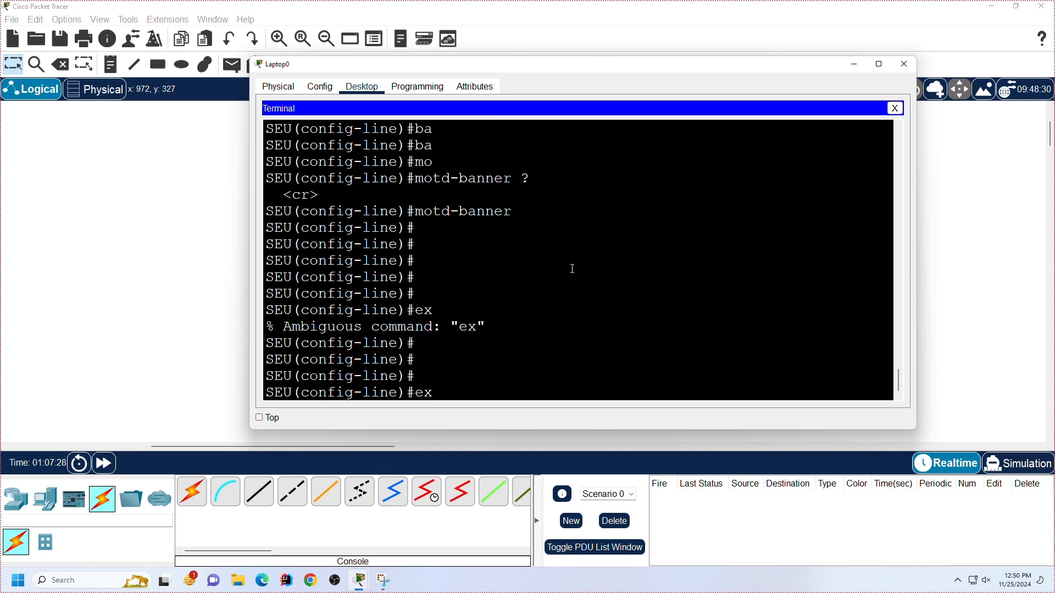
key("Return")
key("Return")
key("Return")
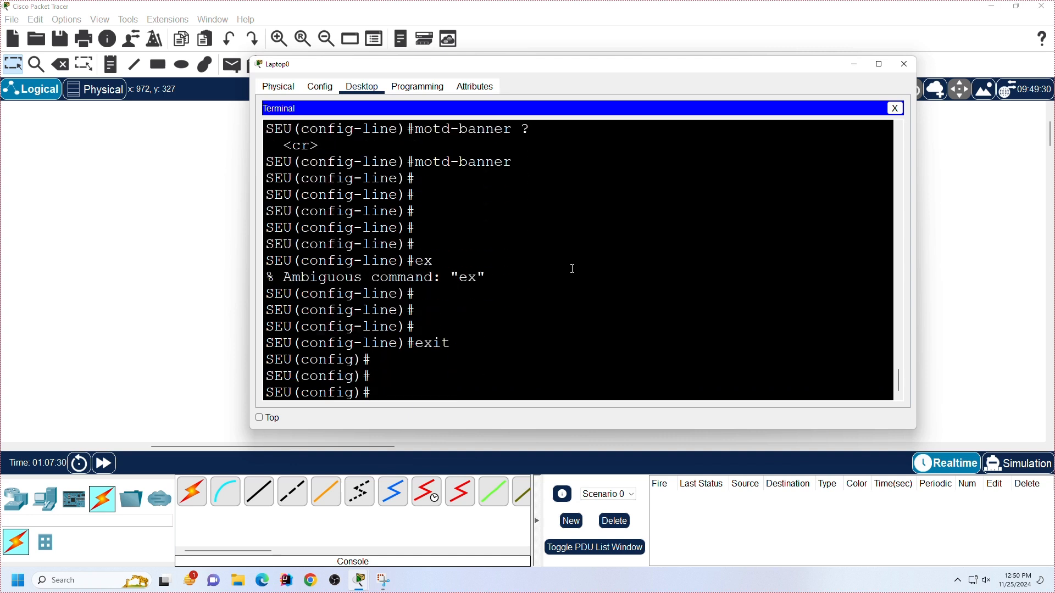
Step: Set the message-of-the-day banner in global configuration mode with banner motd " Hi"
type("ban")
key("Tab")
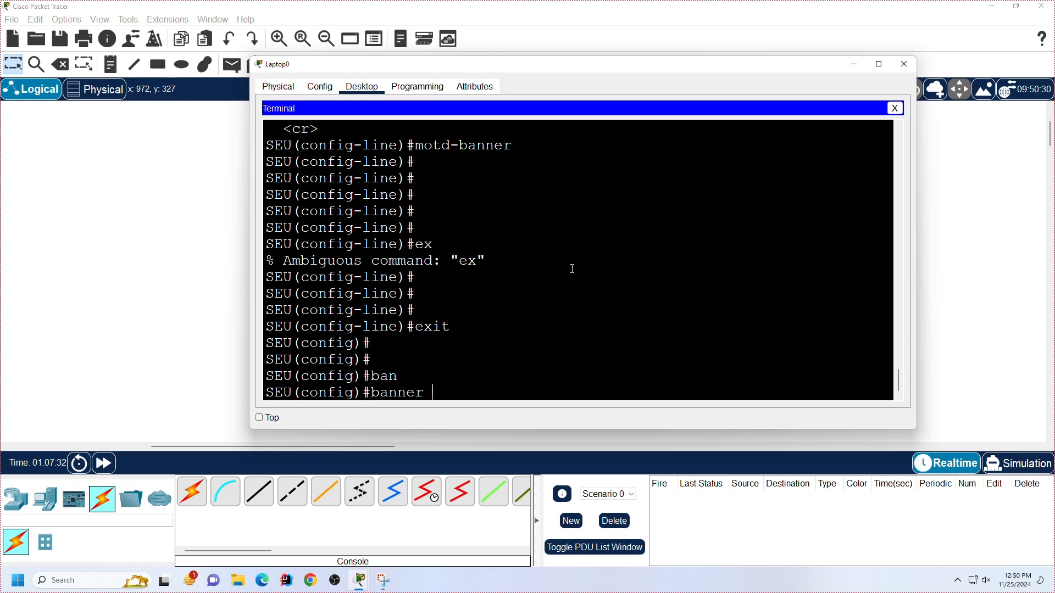
type("mo")
key("Tab")
type("\"\"")
key("Left")
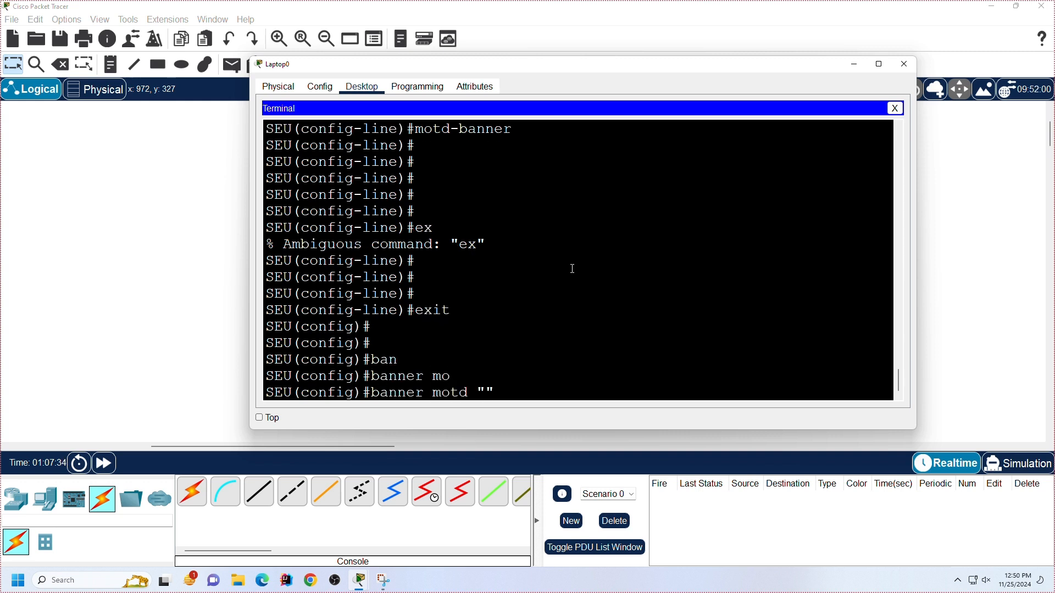
type("Hi")
key("Return")
key("Return")
key("Return")
key("Return")
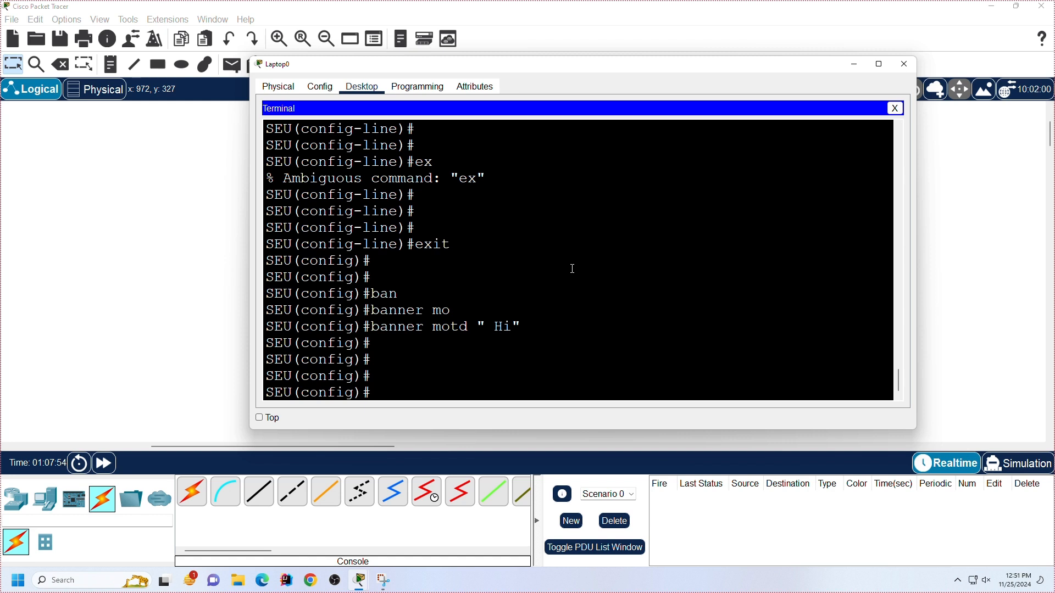
Step: Save the running configuration from global configuration mode with do wr
type("do wr")
key("Return")
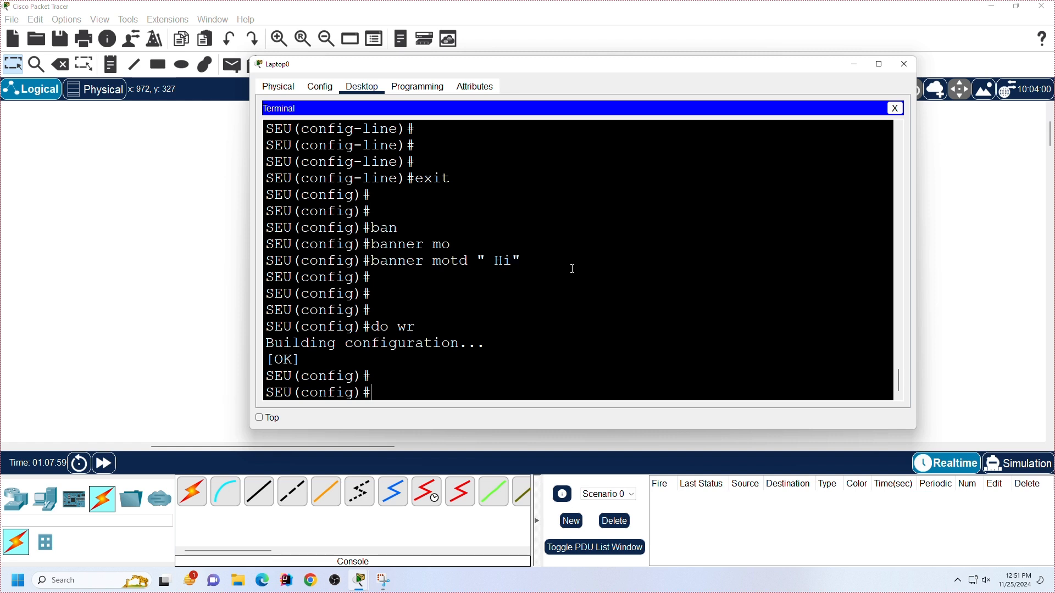
key("Return")
key("Return")
key("Return")
key("Return")
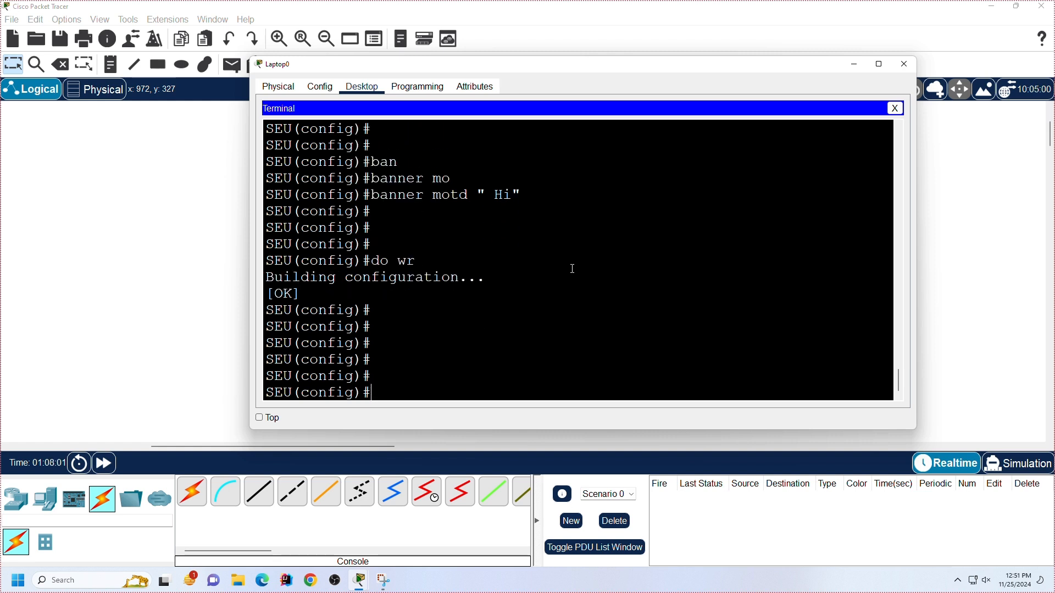
Step: Exit global configuration mode and privileged mode with ex to end the console session
type("ex")
key("Return")
type("ex")
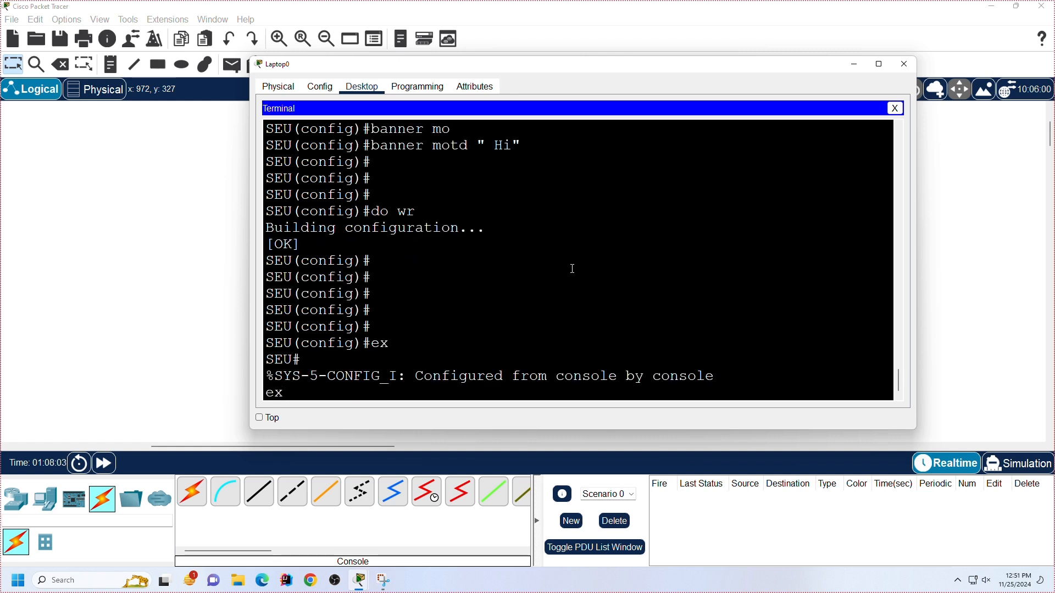
key("Return")
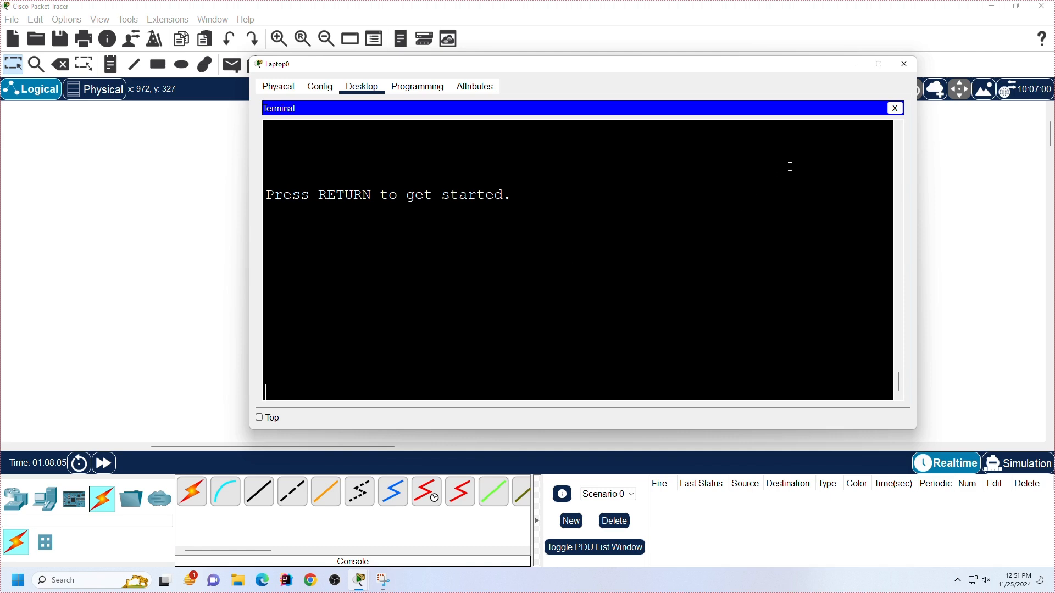
Step: Close the Laptop0 window, reopen its terminal with the 9600 bits per second port settings, and maximize it
left_click(903, 64)
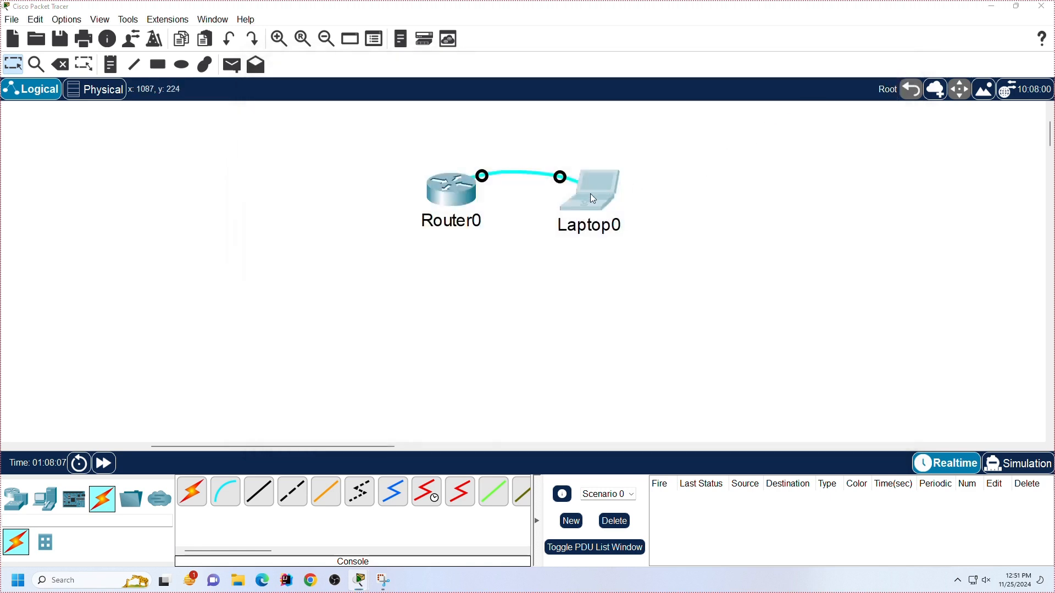
left_click(589, 193)
left_click(519, 164)
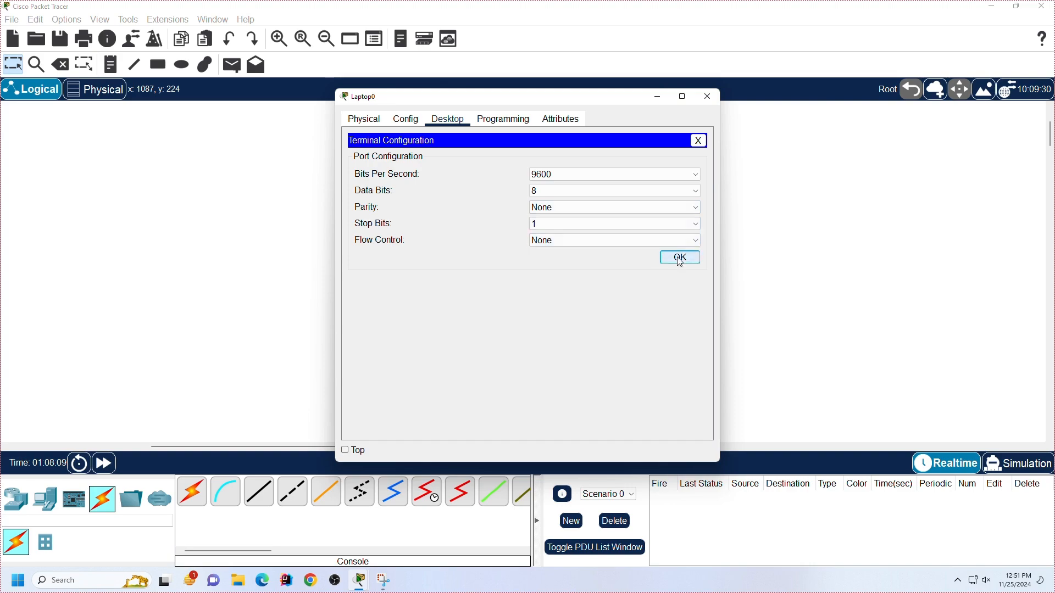
left_click(679, 256)
left_click(681, 96)
scroll(703, 296, "down", 15)
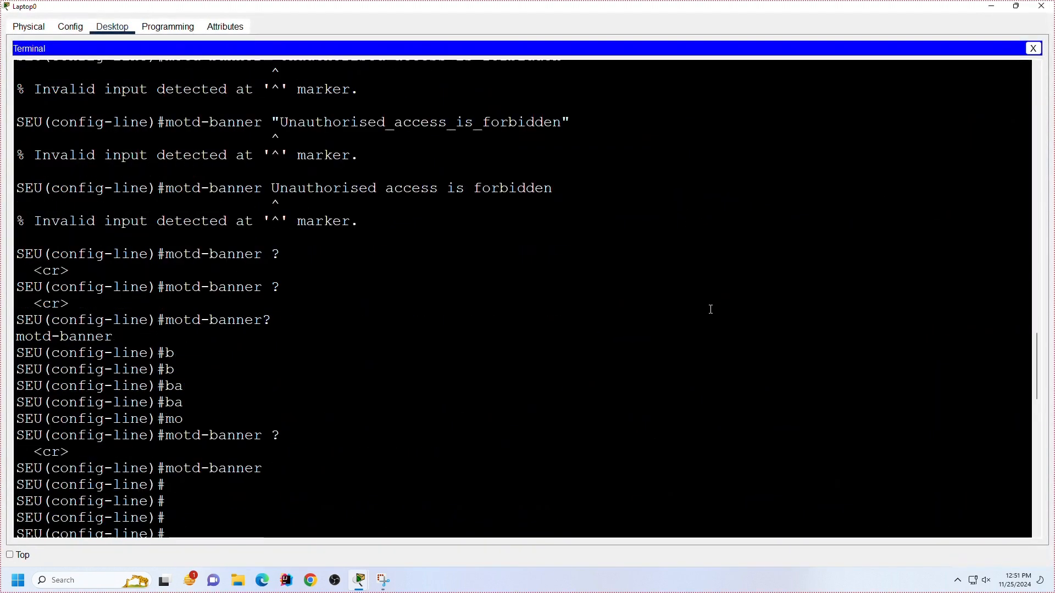
Step: Start a new console session, check the displayed banner, and log in with the console line password
key("Return")
key("Return")
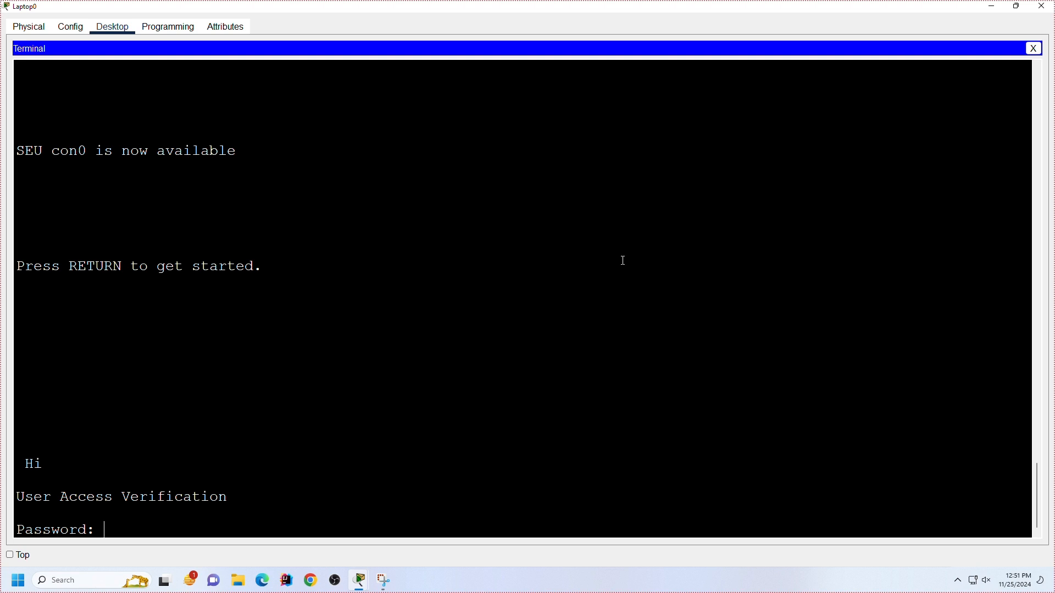
left_click_drag(45, 464, 44, 473)
key("Return")
key("Return")
key("Return")
key("Return")
key("Return")
key("Return")
key("Return")
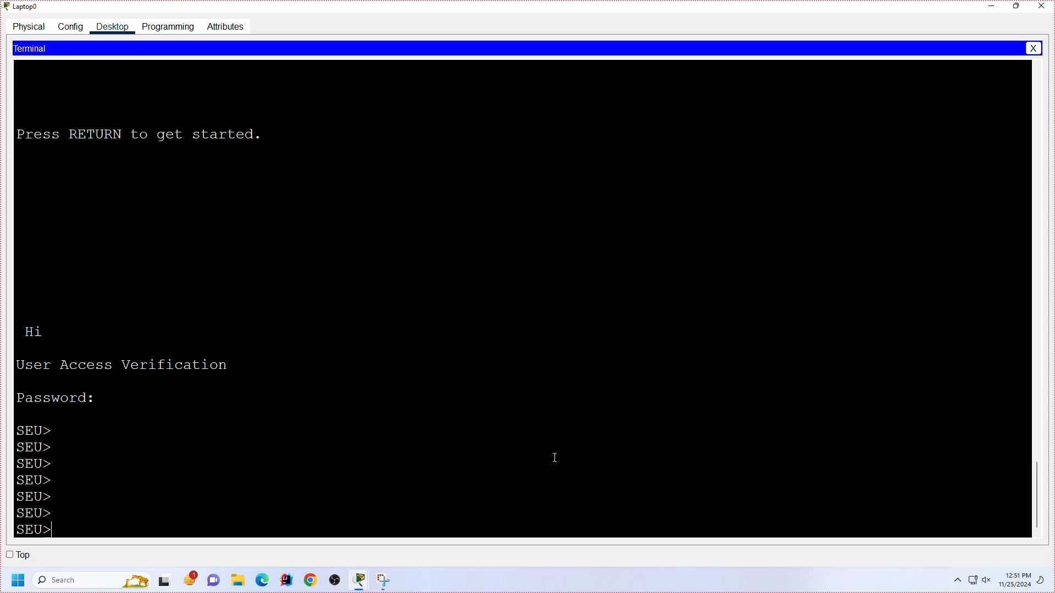
key("Return")
key("Return")
key("Return")
key("Return")
key("Return")
key("Return")
key("Return")
key("Return")
key("Return")
key("Return")
key("Return")
key("Return")
key("Return")
key("Return")
key("Return")
key("Return")
key("Return")
key("Return")
key("Return")
key("Return")
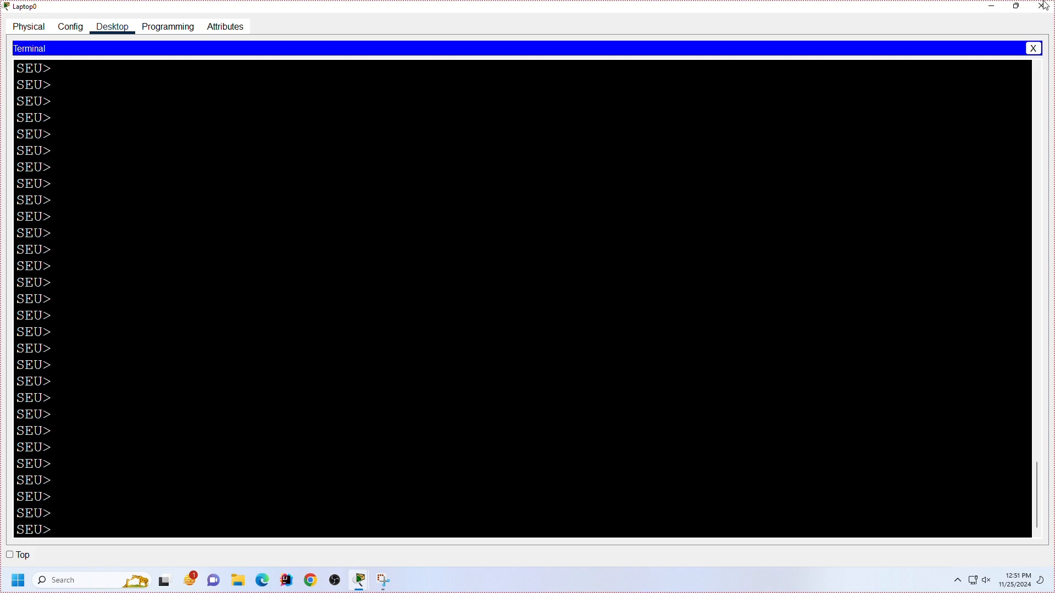
Step: Restore the Laptop0 window to its smaller size and place it beside Router0
left_click(1016, 7)
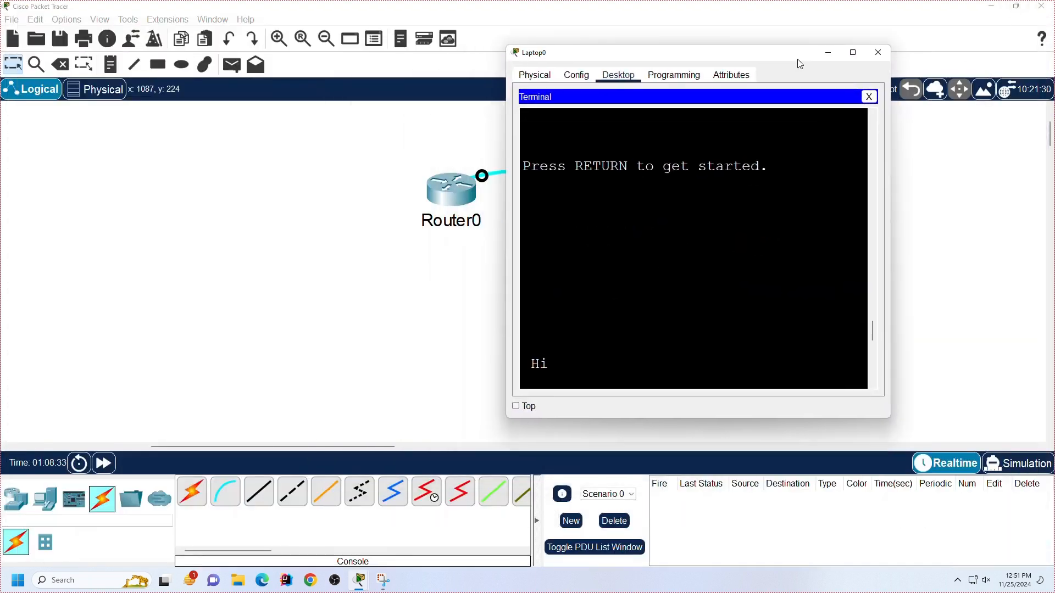
left_click_drag(799, 64, 840, 41)
scroll(819, 245, "down", 10)
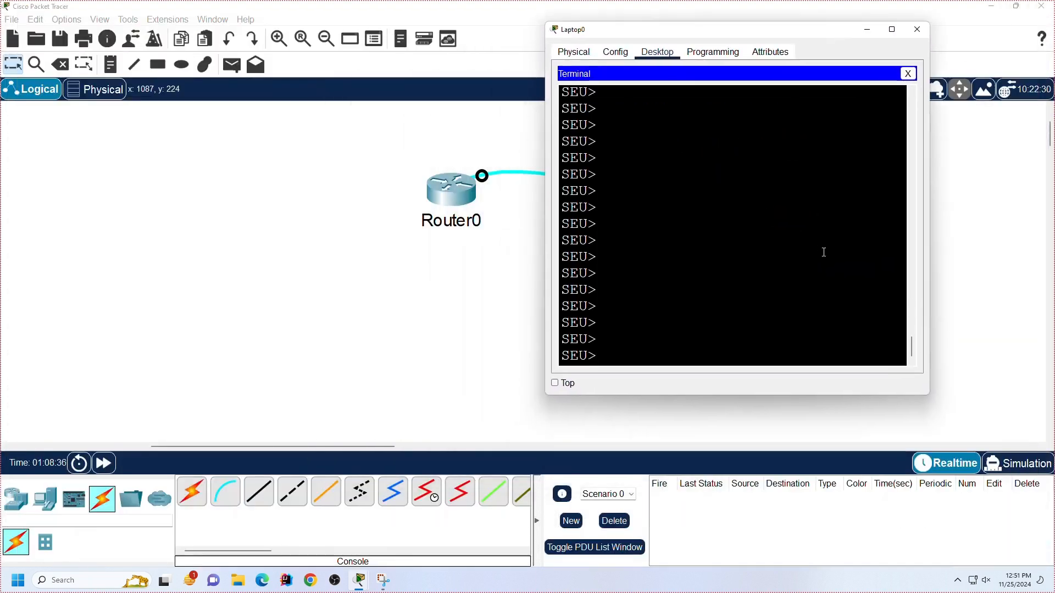
Step: Enter privileged mode with enable and supply the enable password
type("en")
key("Tab")
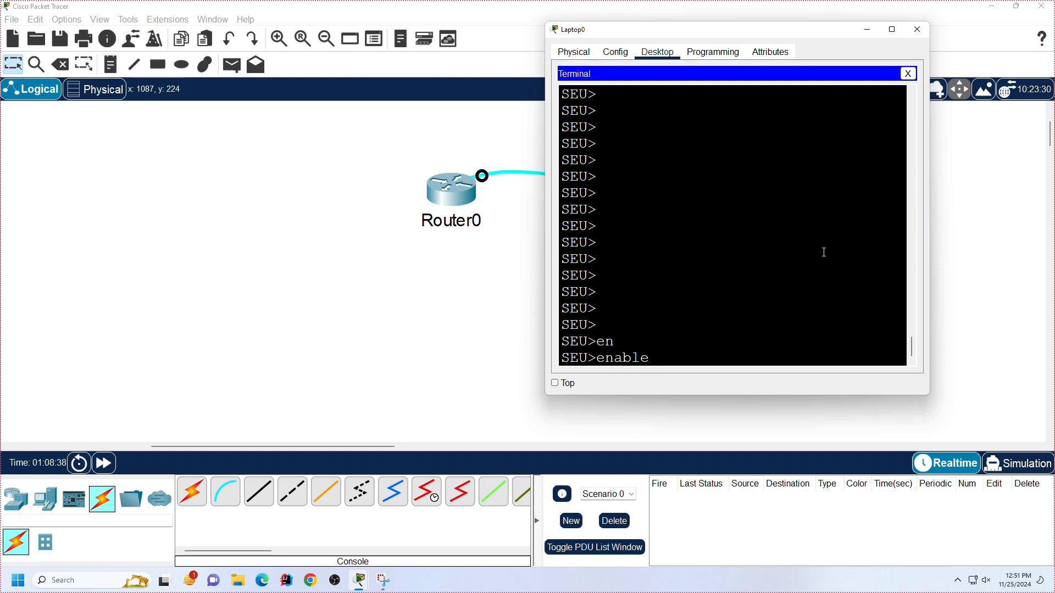
key("Return")
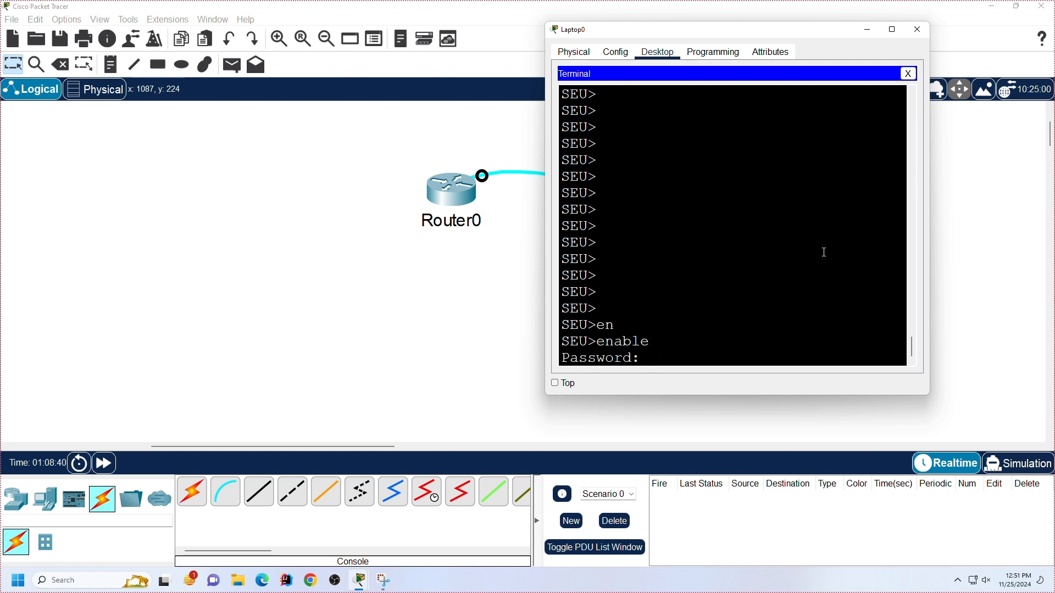
key("Return")
key("Return")
key("Return")
key("Return")
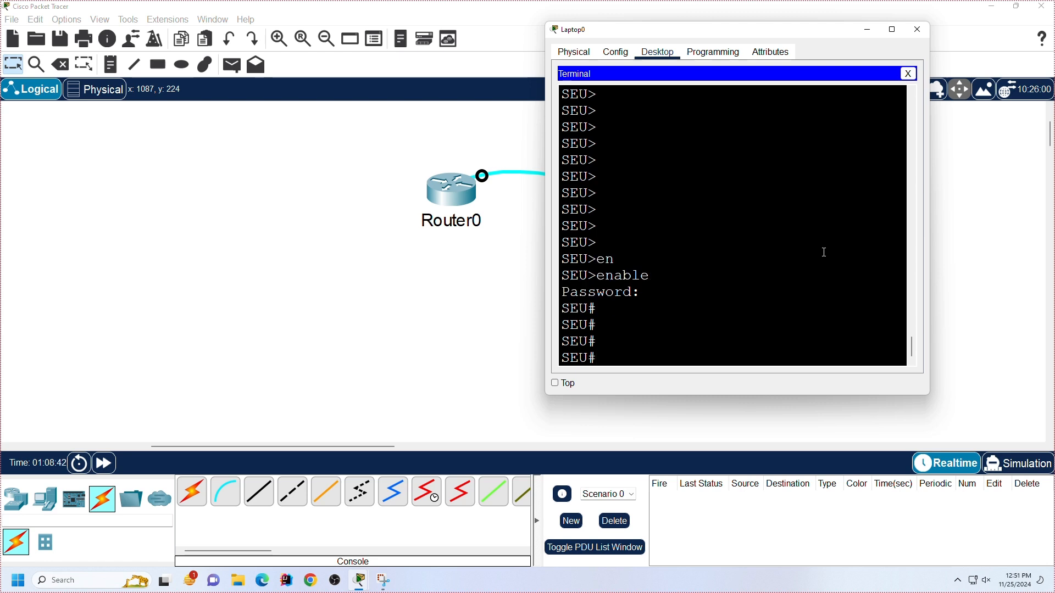